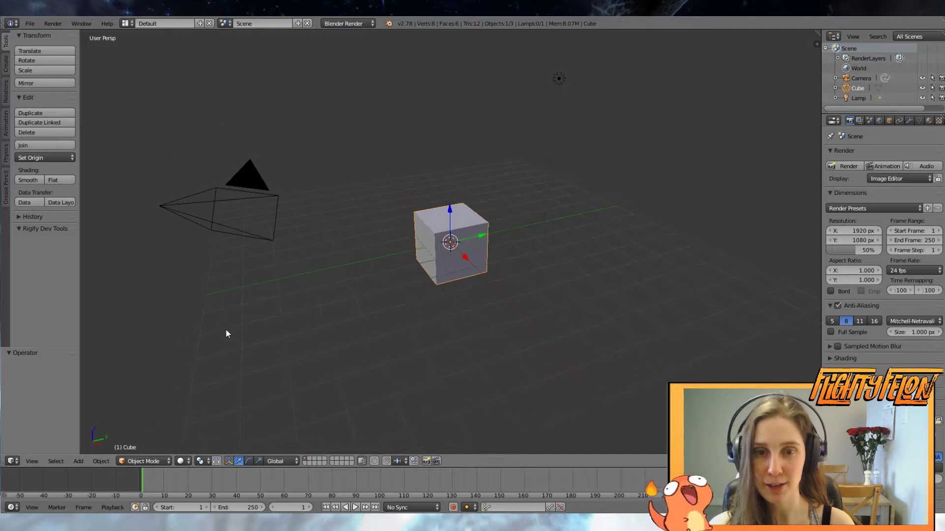
middle_click_drag(480, 317, 480, 311)
scroll(480, 311, "down", 1)
middle_click_drag(488, 271, 541, 302)
scroll(541, 300, "up", 1)
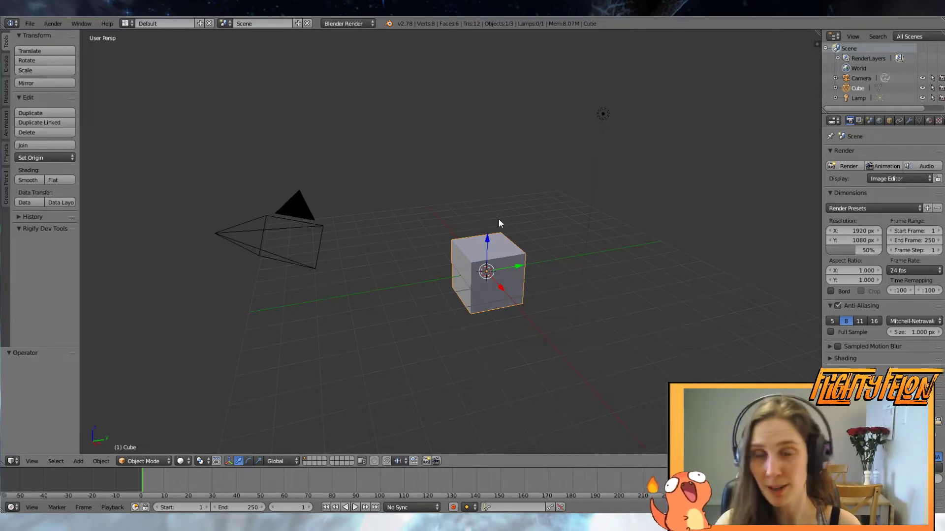
middle_click_drag(498, 223, 660, 258)
Select all the default scene objects, including the cube, camera and lamp, and delete them
key("a")
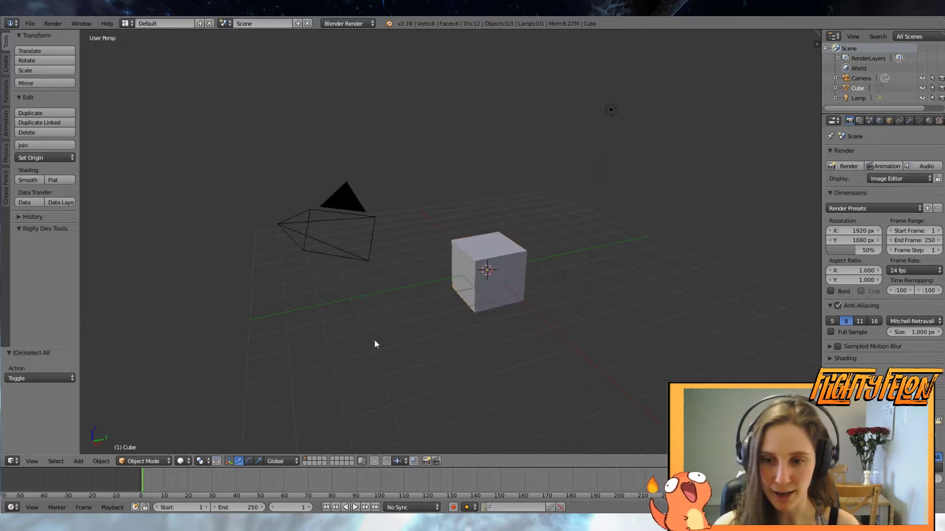
key("a")
key("n")
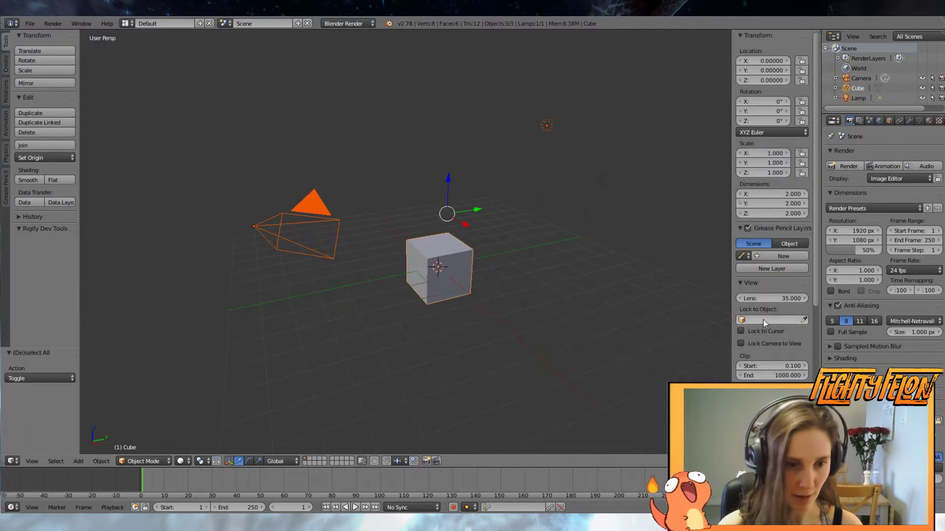
scroll(782, 364, "down", 5)
scroll(782, 360, "down", 2)
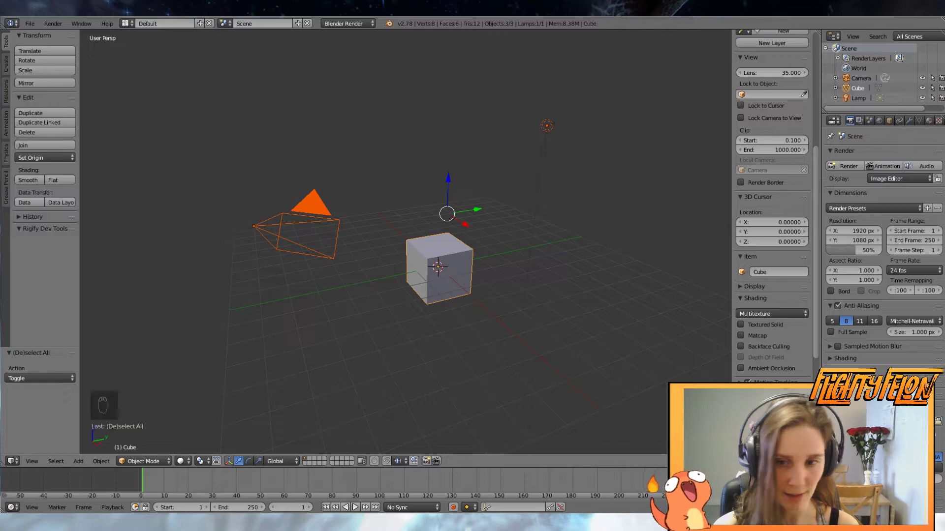
key("n")
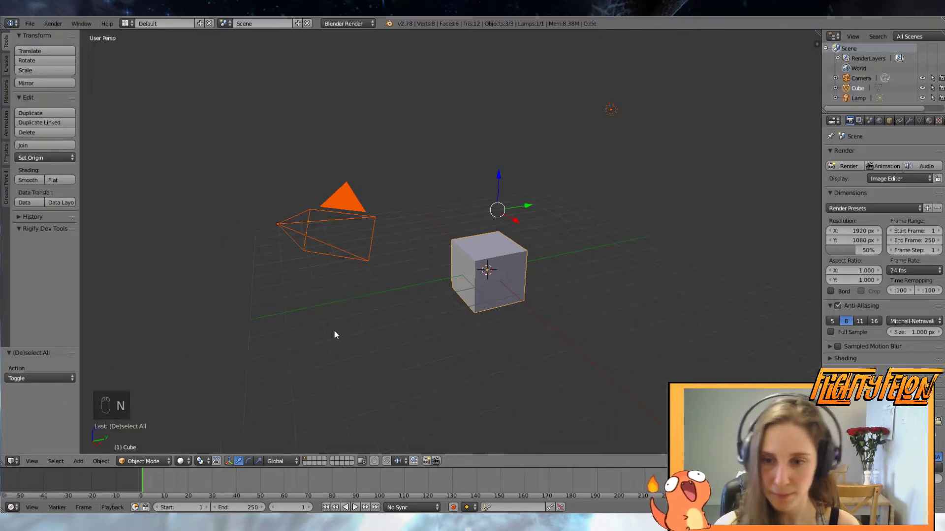
key("x")
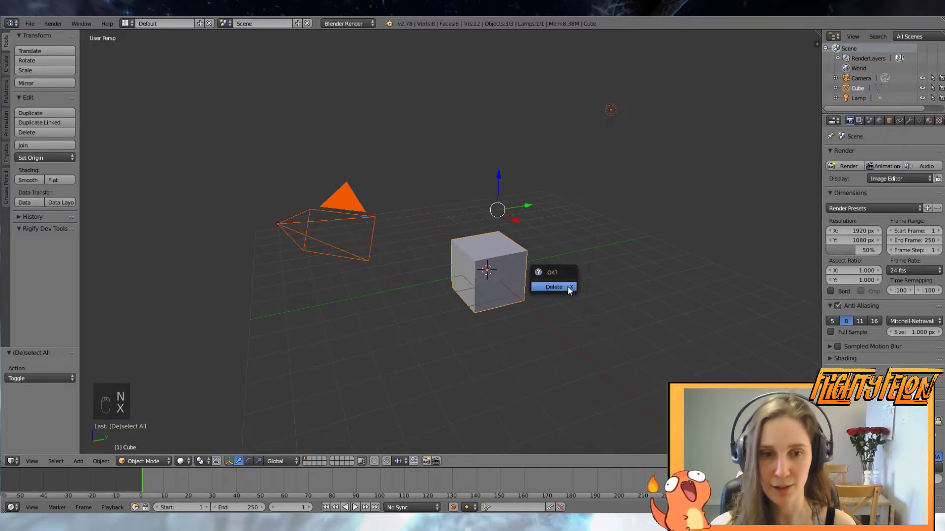
left_click(565, 287)
scroll(474, 232, "down", 5)
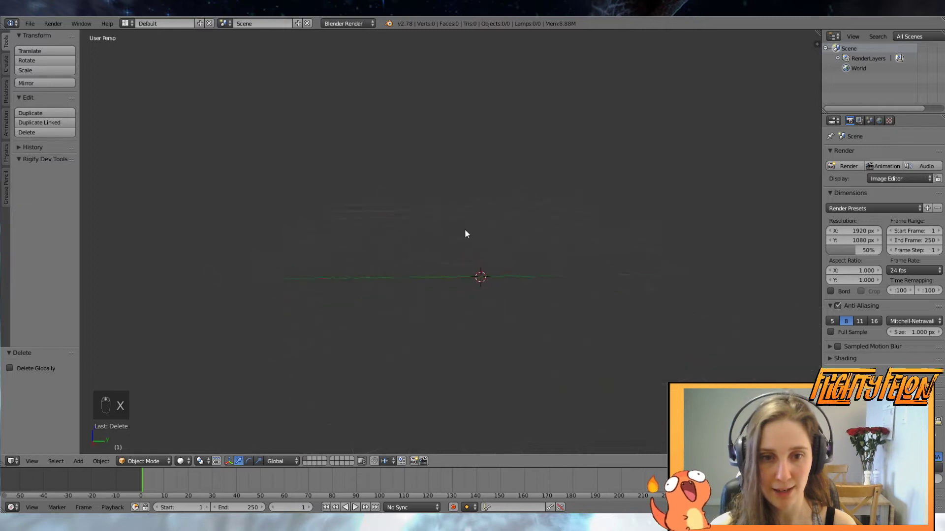
scroll(488, 222, "up", 5)
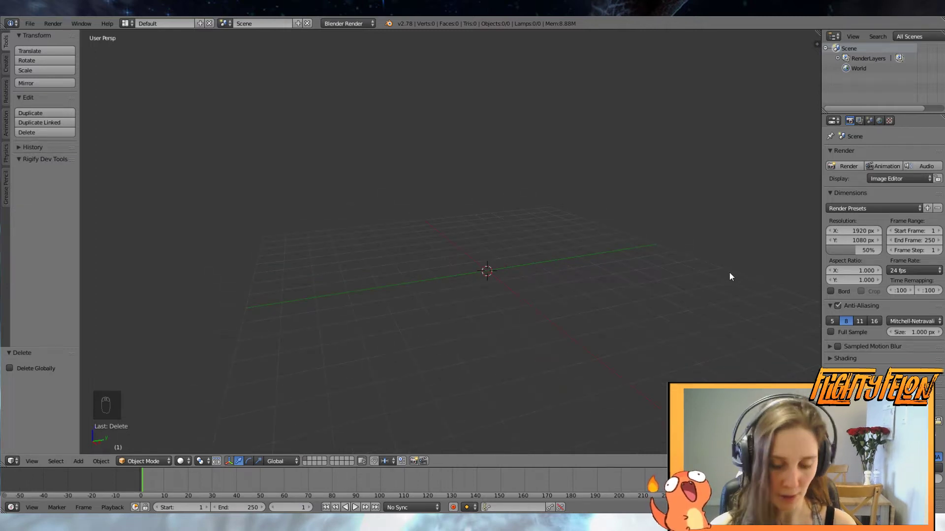
Enable background images and load "3d concept.png" from the Course_ArtAndDesignForVideoGames folder as a reference
key("n")
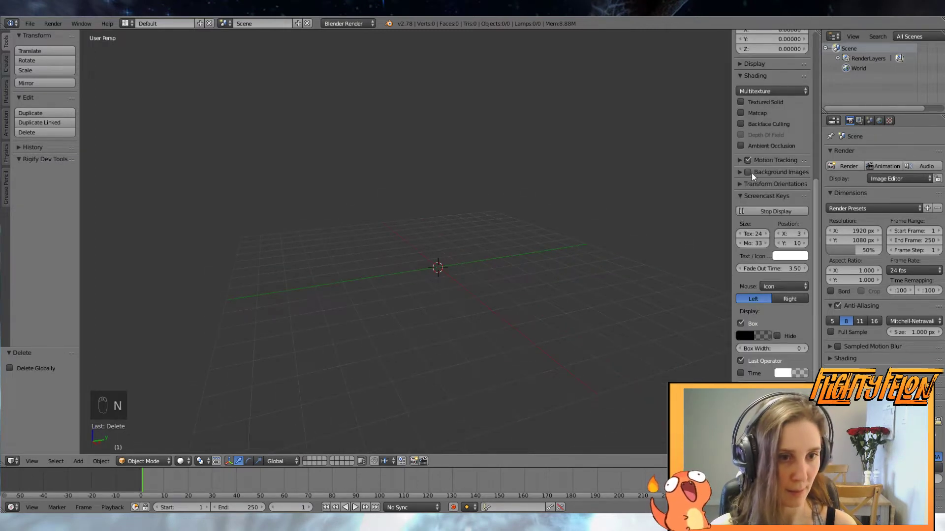
left_click(783, 172)
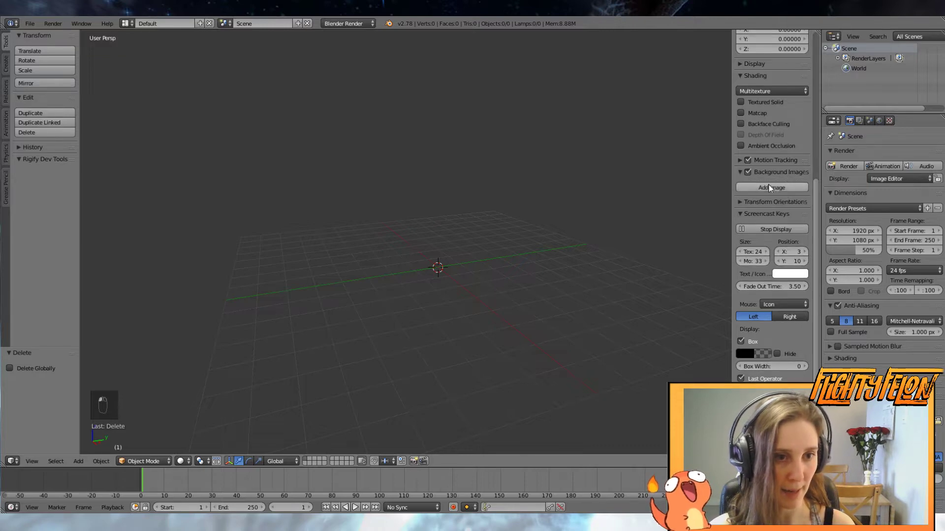
left_click(772, 187)
left_click(762, 245)
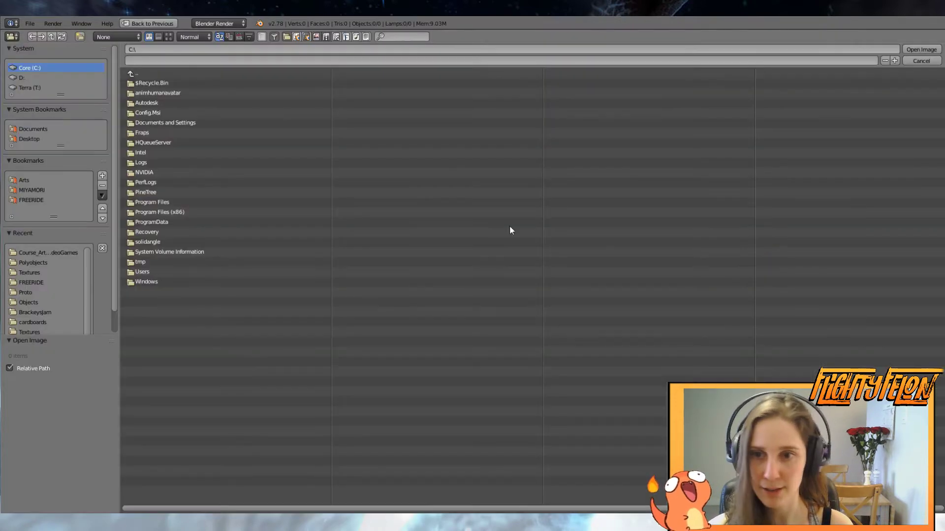
left_click(54, 253)
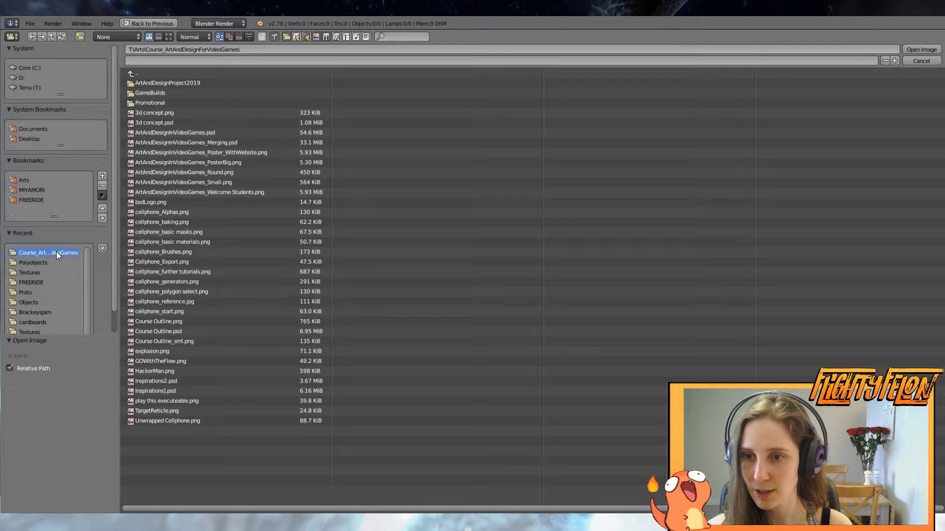
double_click(154, 118)
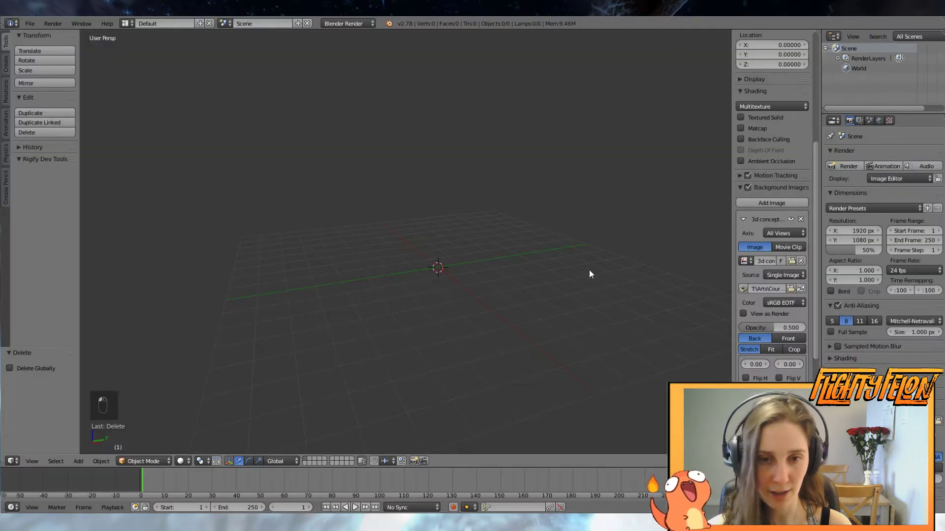
Switch the viewport to the front orthographic view to show the reference image
key("KP_1")
key("KP_5")
key("KP_8")
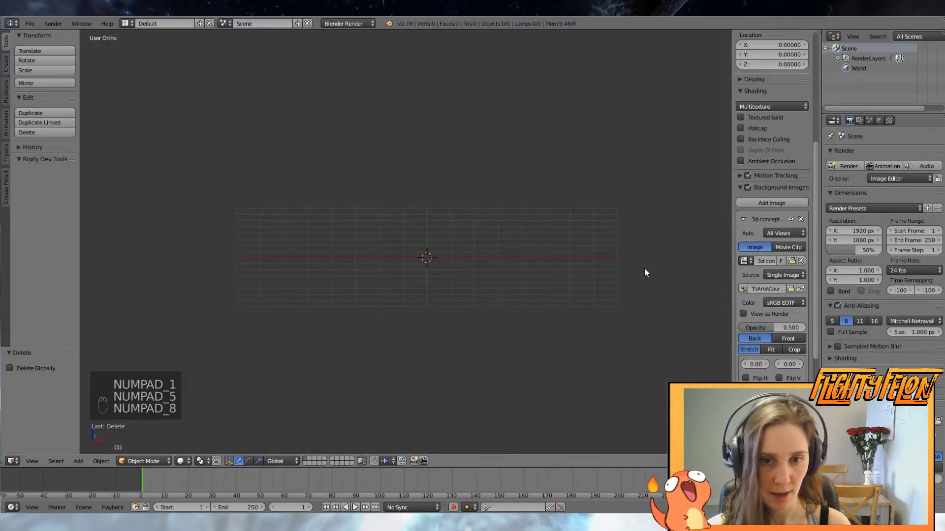
key("KP_1")
scroll(625, 264, "up", 3)
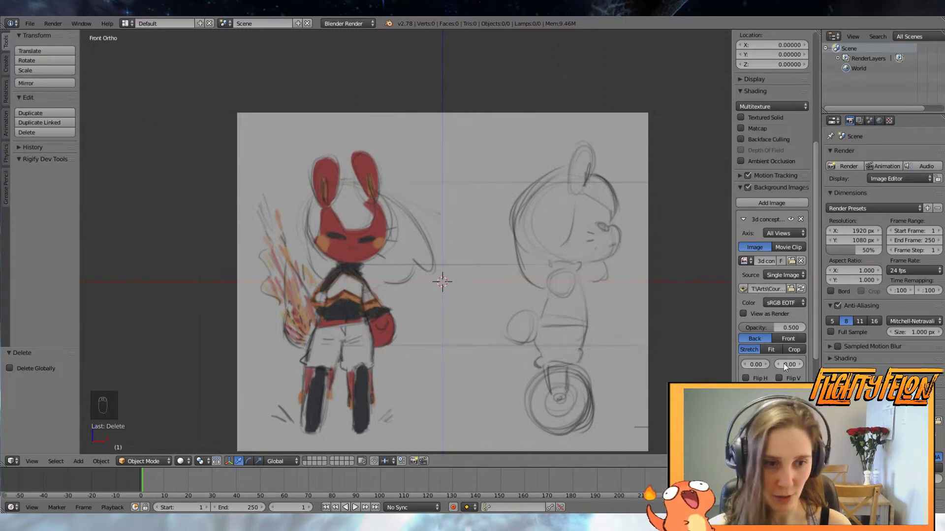
Offset the background image by 2.40 in X and 4.50 in Y so the front character stands on the origin
left_click_drag(755, 367, 802, 367)
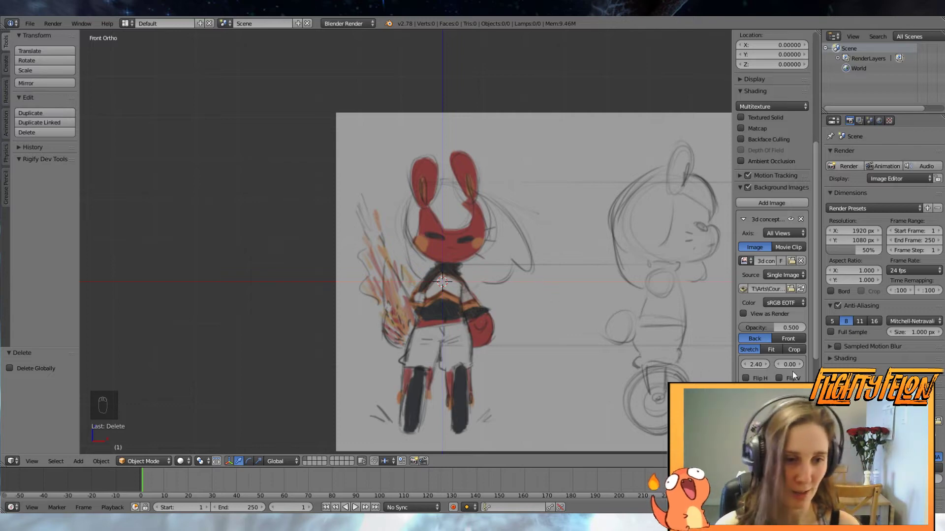
left_click_drag(789, 365, 836, 365)
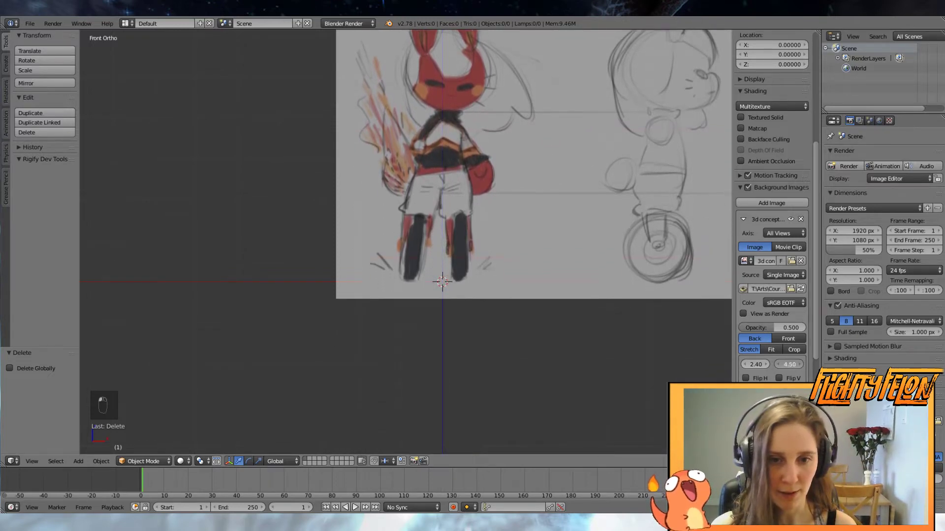
scroll(507, 330, "up", 2)
scroll(524, 314, "down", 2)
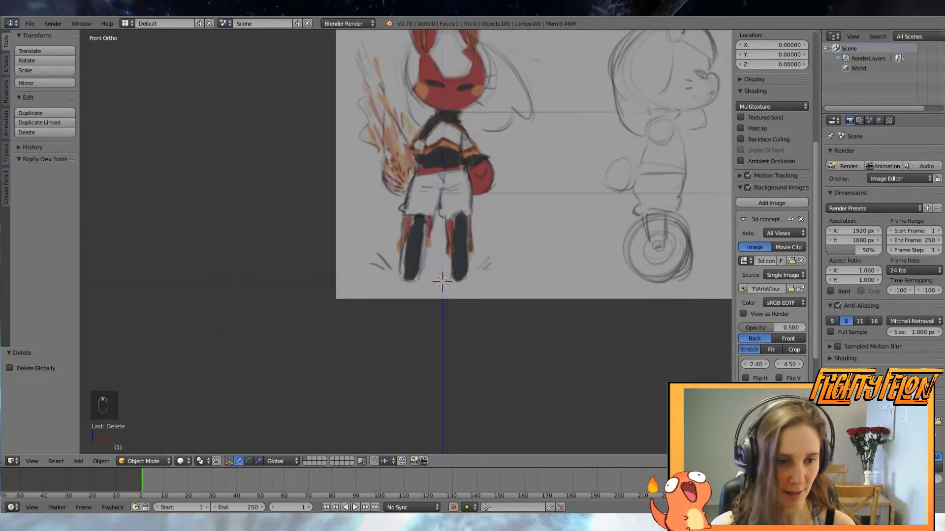
Widen the properties sidebar and lower the background image's opacity to about 0.2
left_click_drag(732, 378, 673, 378)
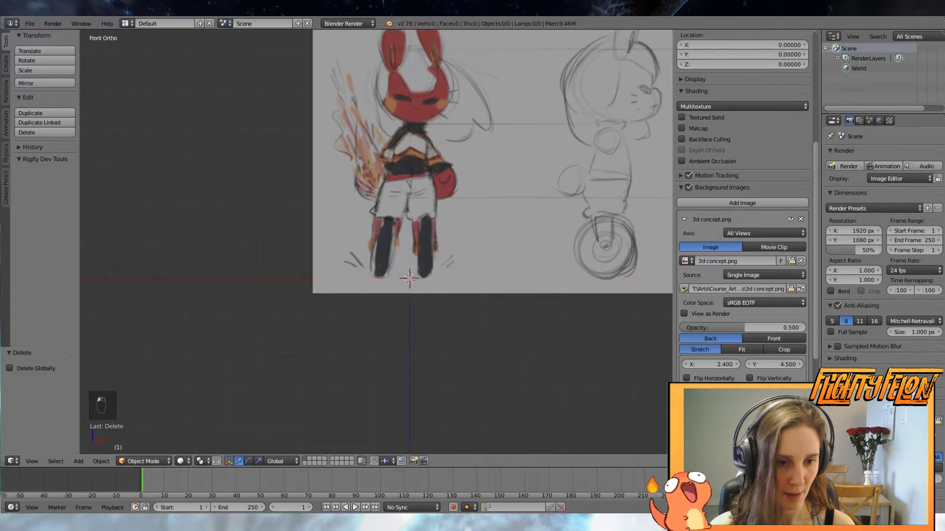
left_click_drag(768, 328, 726, 327)
scroll(468, 201, "up", 2)
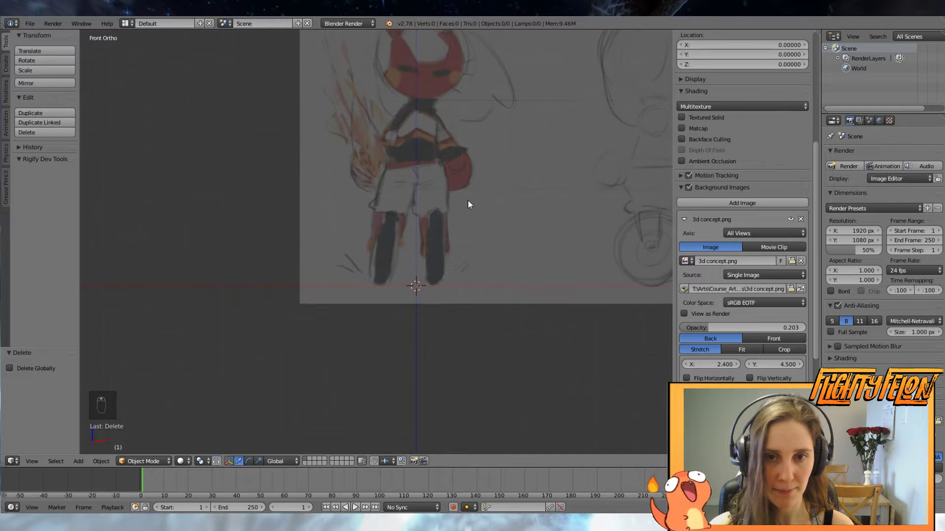
middle_click_drag(462, 250, 451, 297, "shift")
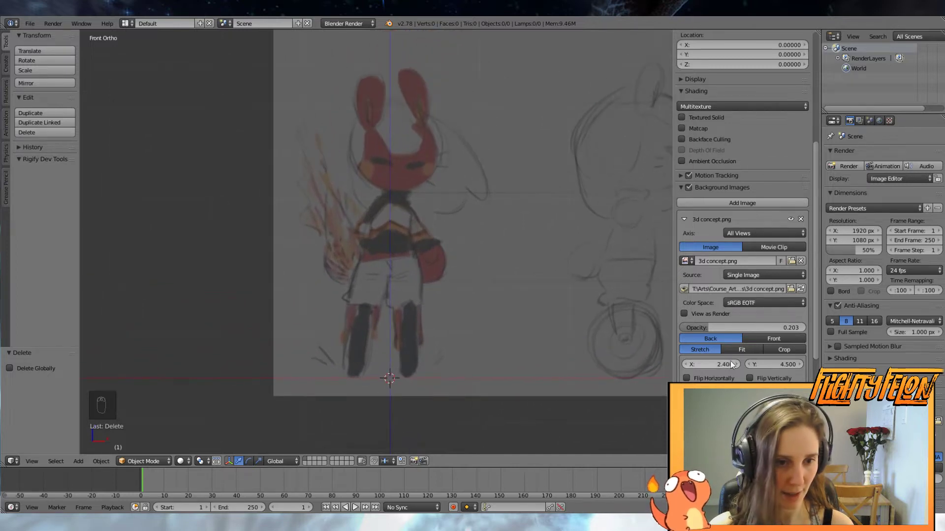
mouse_move(710, 365)
left_mouse_down()
mouse_move(720, 364)
mouse_move(709, 365)
left_mouse_up()
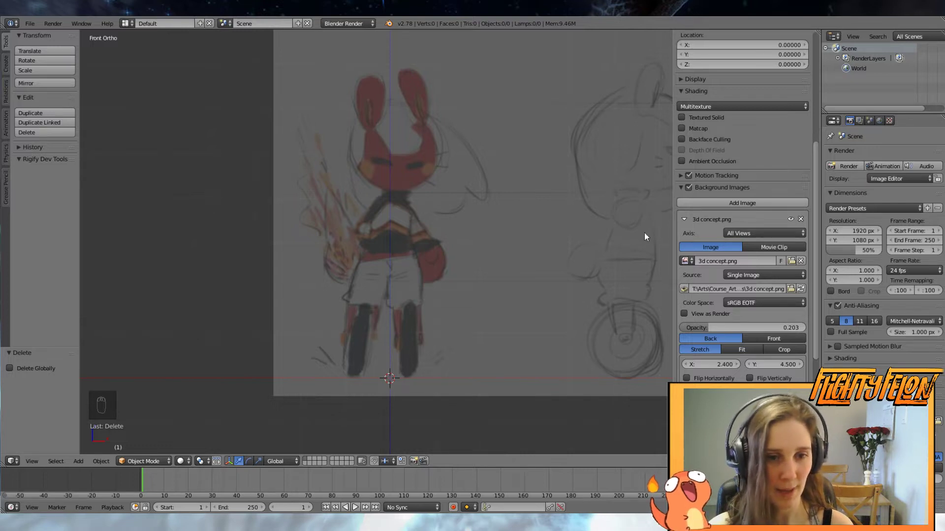
Compare how the background image displays in perspective and orthographic modes, and in the front, right and top views
key("KP_5")
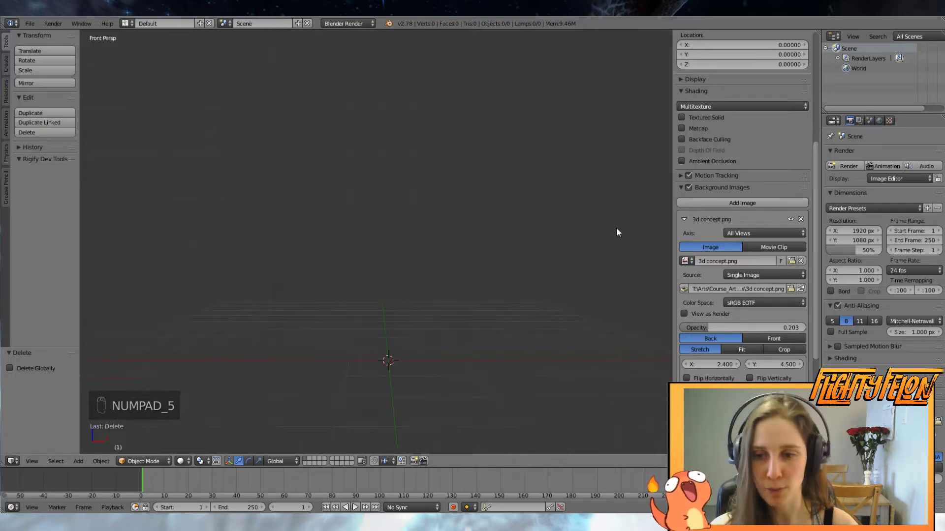
key("KP_5")
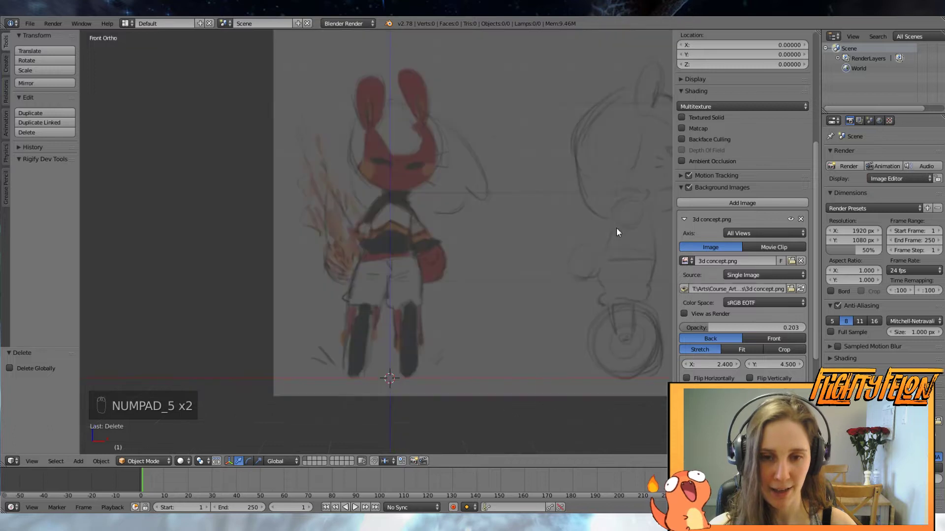
key("KP_5")
scroll(610, 228, "down", 2)
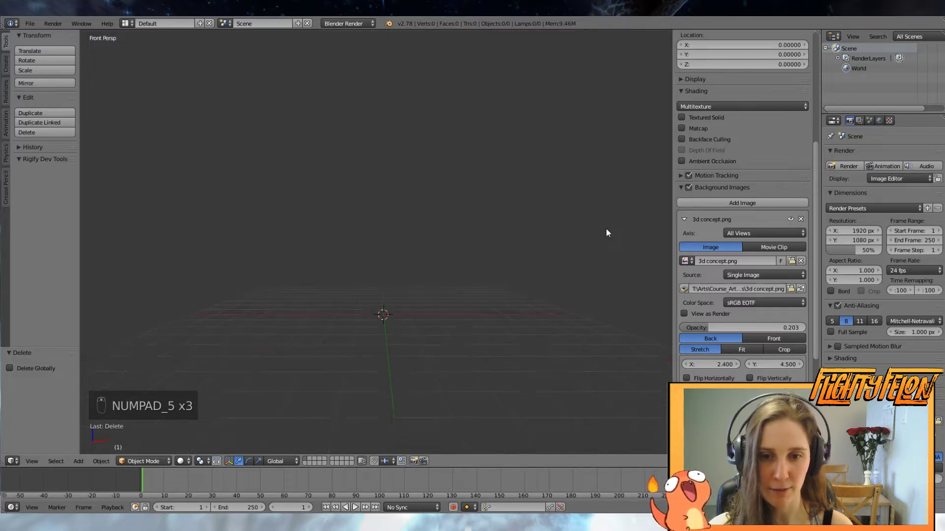
key("KP_5")
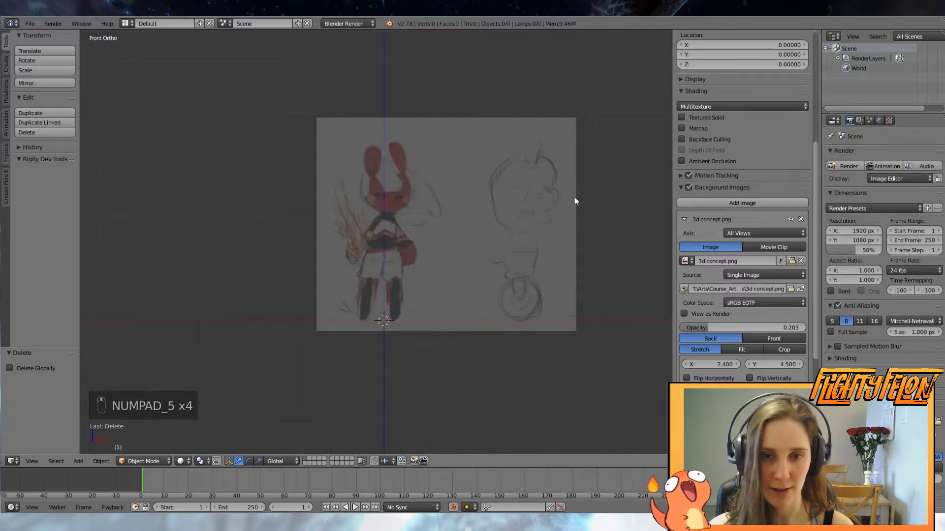
scroll(553, 249, "up", 1)
middle_click_drag(456, 227, 436, 242)
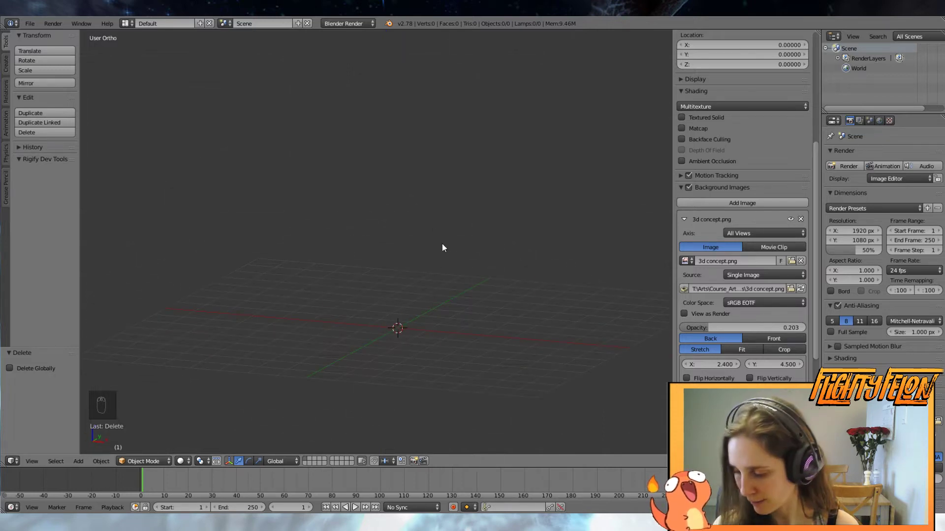
key("KP_5")
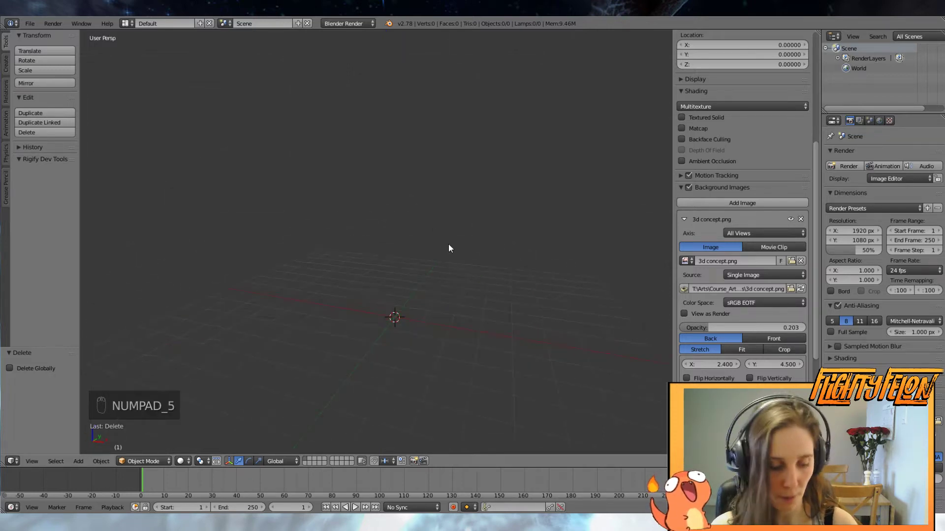
key("KP_1")
key("KP_5")
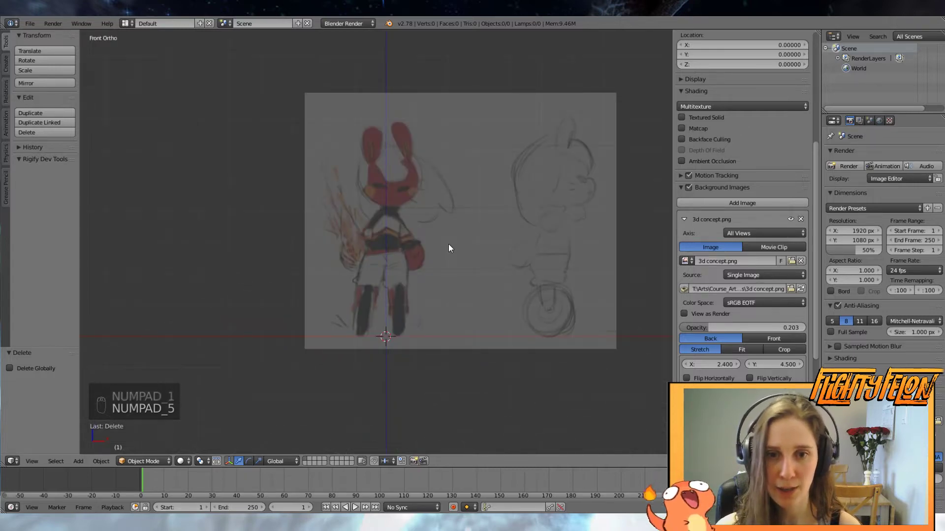
key("KP_3")
key("KP_7")
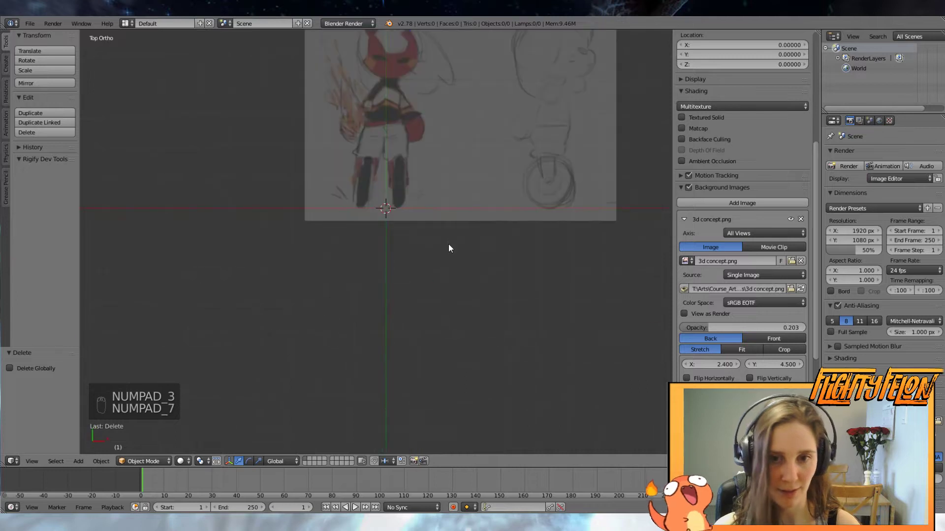
key("KP_1")
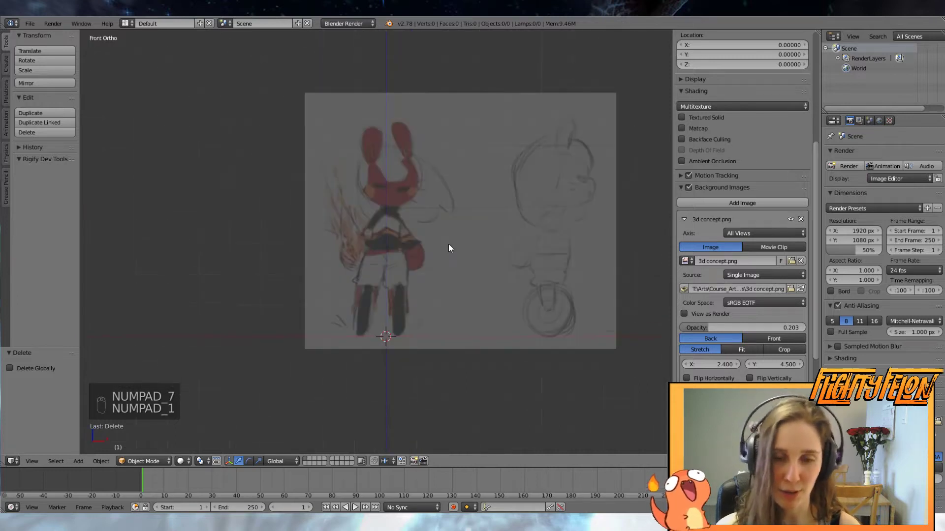
scroll(497, 253, "up", 1)
scroll(500, 256, "down", 2)
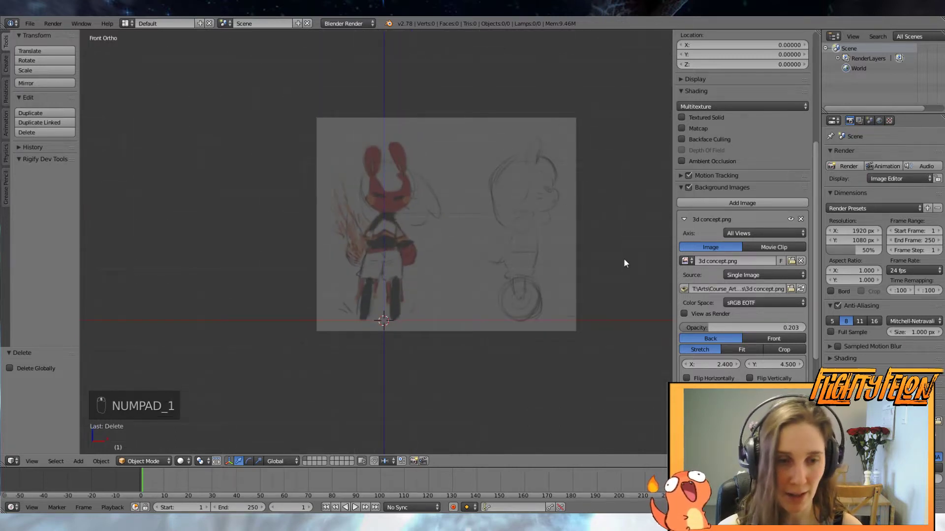
Restrict the background image to the Front view axis and check the right orthographic view
left_click(760, 235)
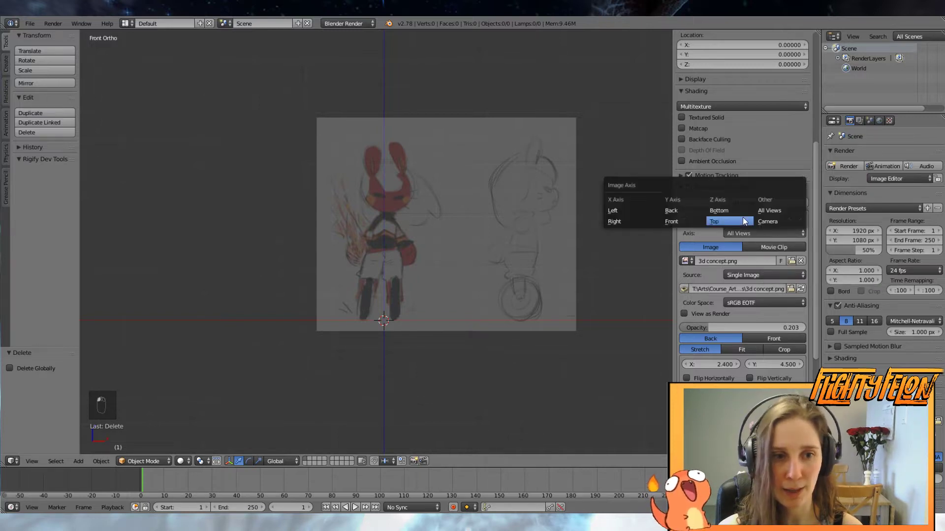
left_click(673, 221)
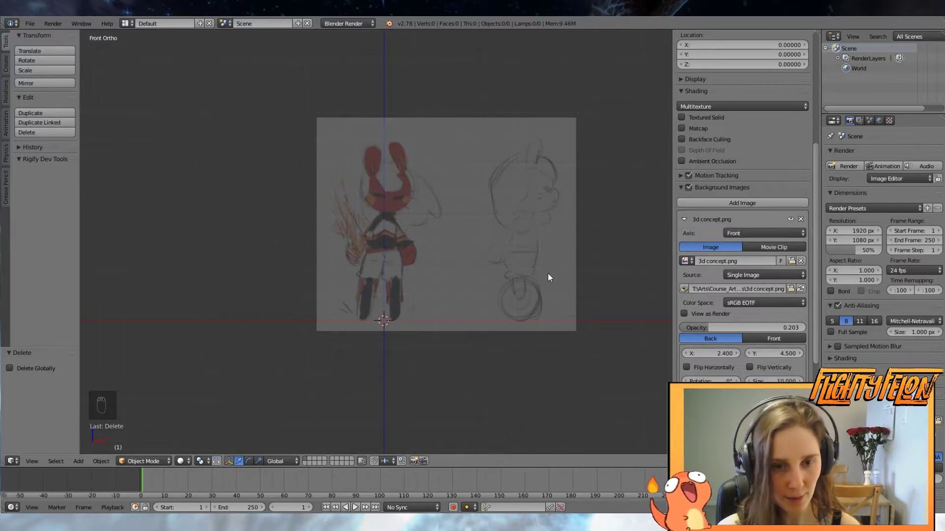
key("KP_3")
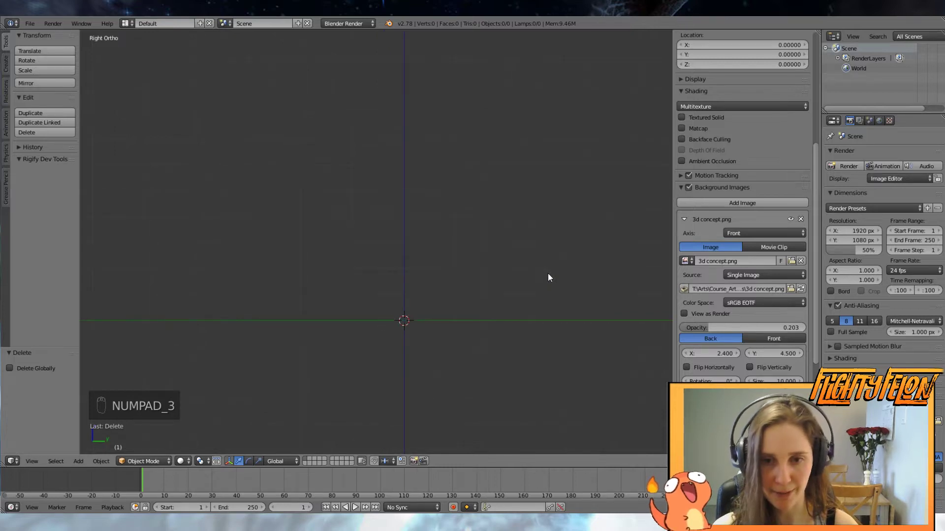
Add a second background image slot and load 3d concept.psd from the Course_ArtAndDesignForVideoGames folder
key("KP_1")
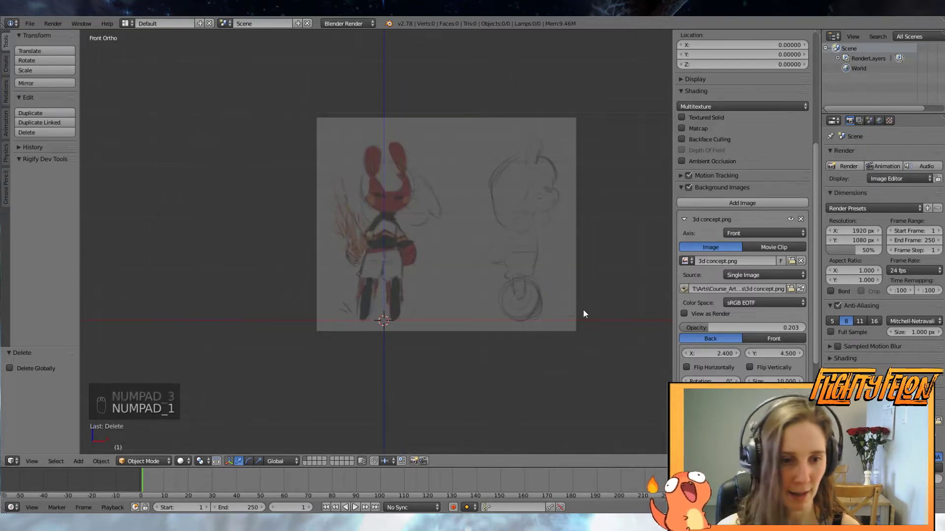
scroll(734, 233, "down", 2)
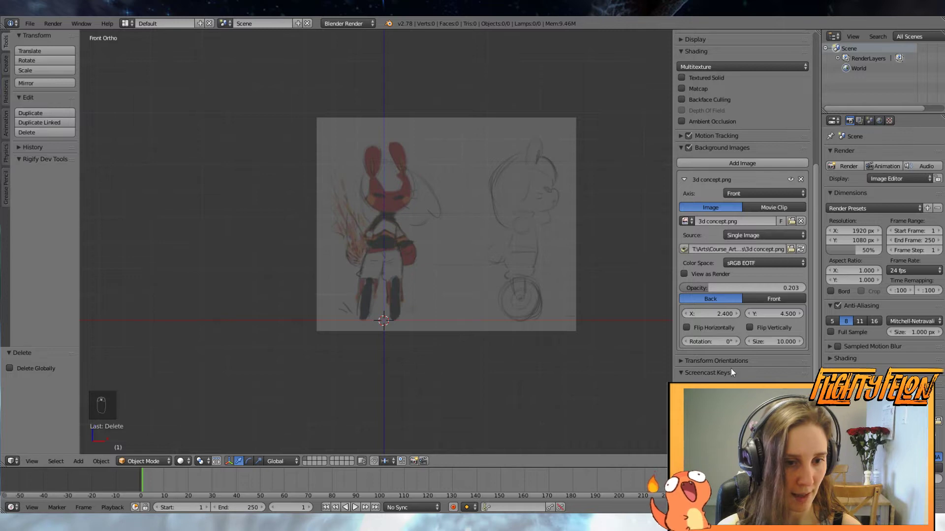
left_click(733, 163)
scroll(727, 323, "down", 2)
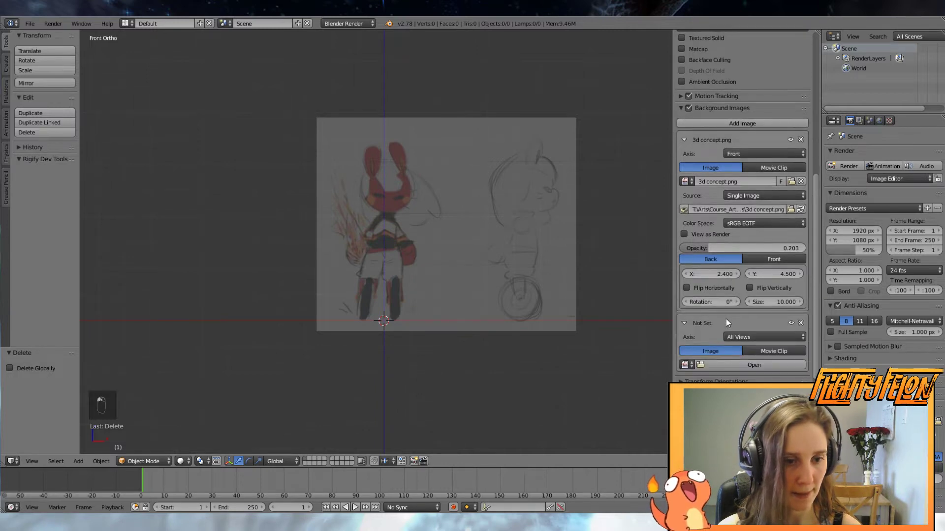
left_click(748, 365)
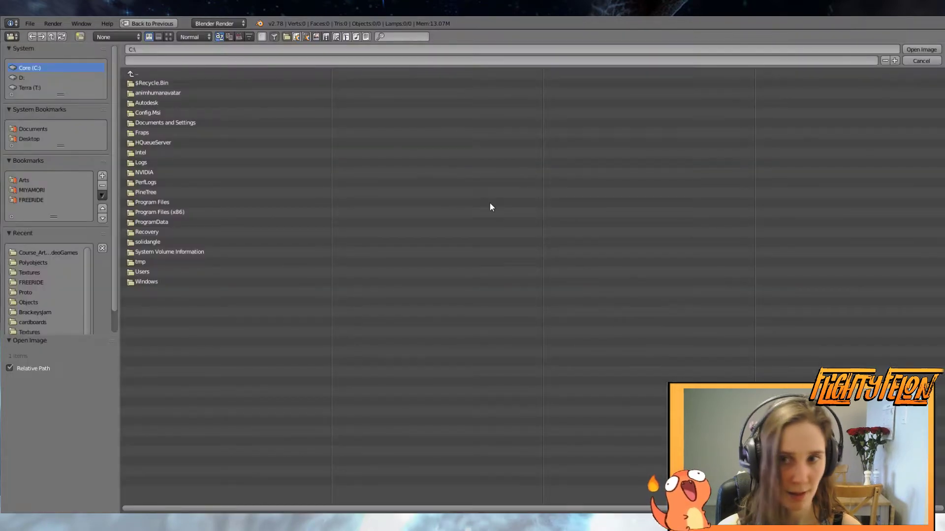
left_click(27, 252)
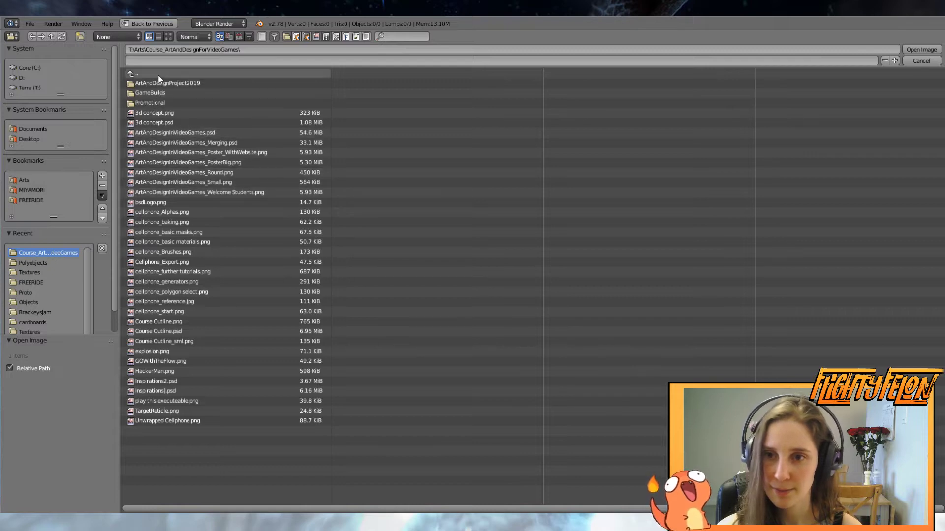
double_click(158, 123)
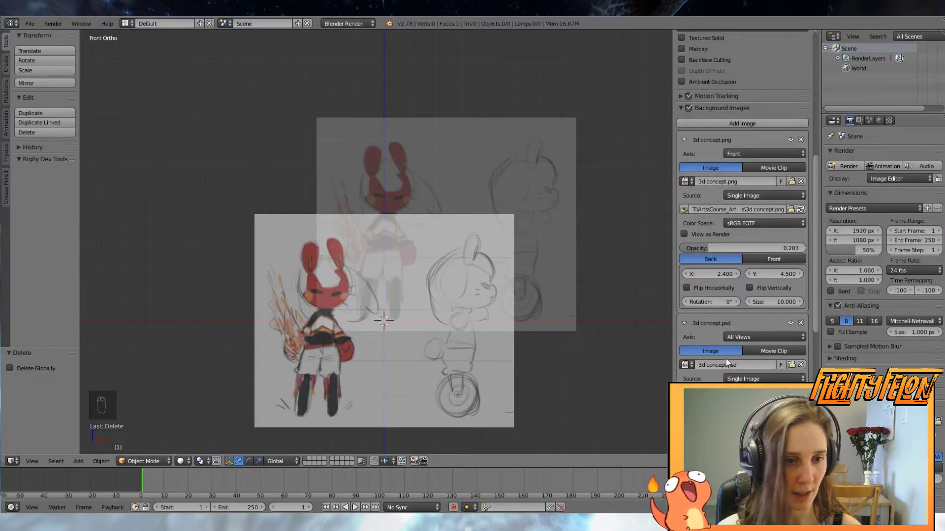
Restrict the 3d concept.psd background image to the Right view and lower its opacity to about 0.23
left_click(766, 336)
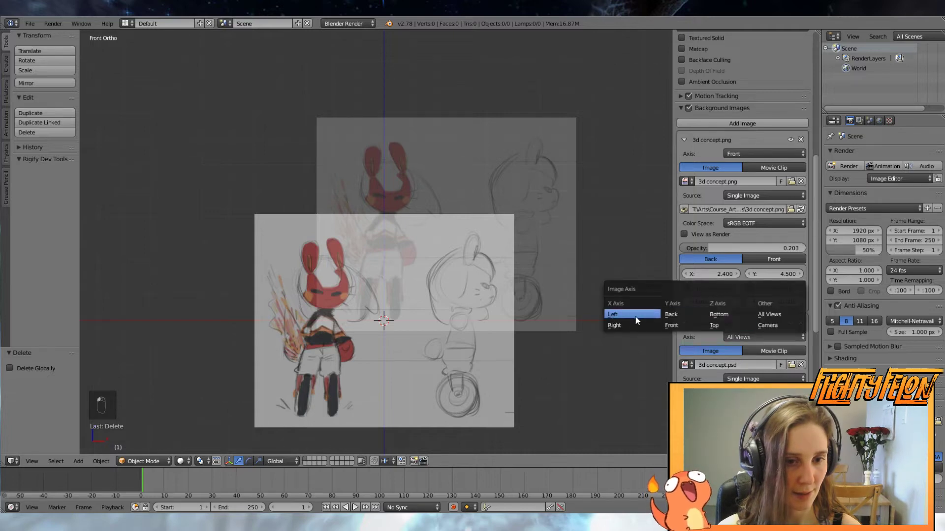
left_click(622, 326)
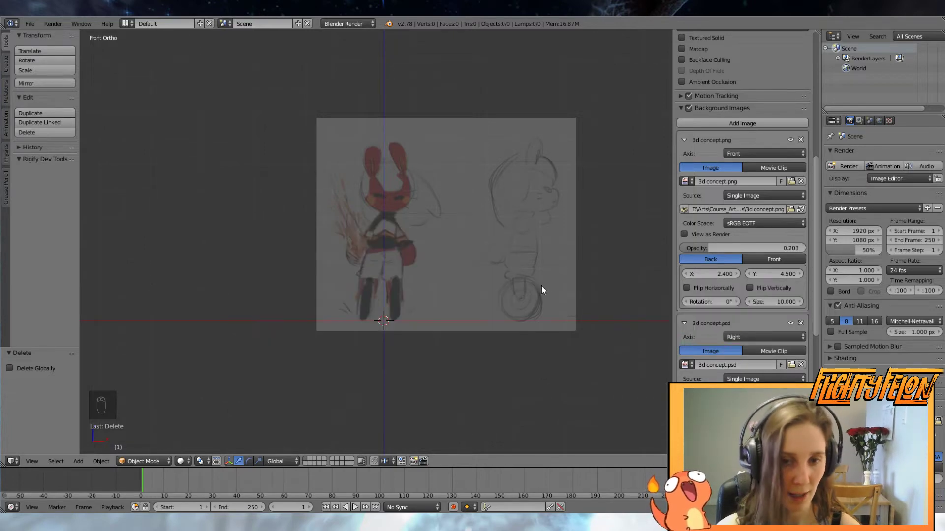
key("KP_3")
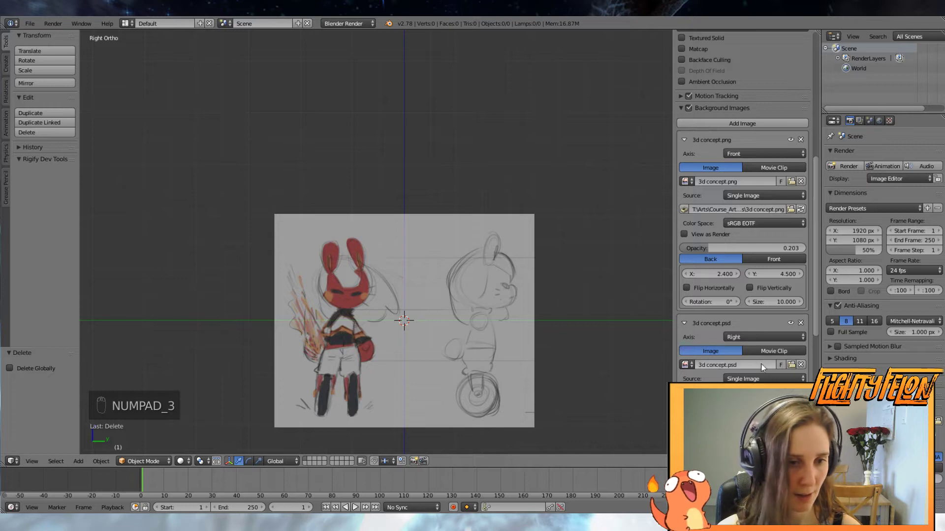
left_click_drag(742, 432, 707, 431)
scroll(715, 369, "down", 2)
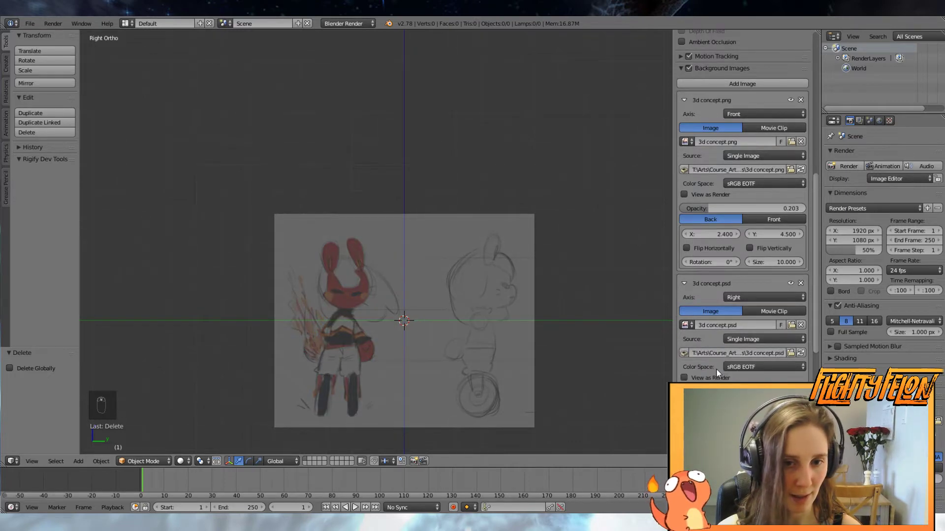
scroll(716, 368, "down", 2)
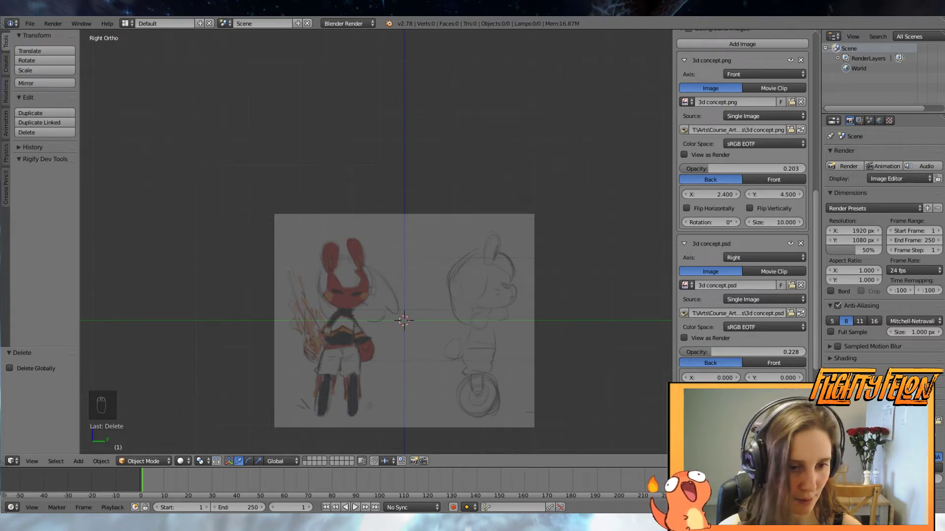
Flip the Right-view background image horizontally and offset it by 2.90 in X and 4.40 in Y so the side-view character stands on the origin
left_click(687, 392)
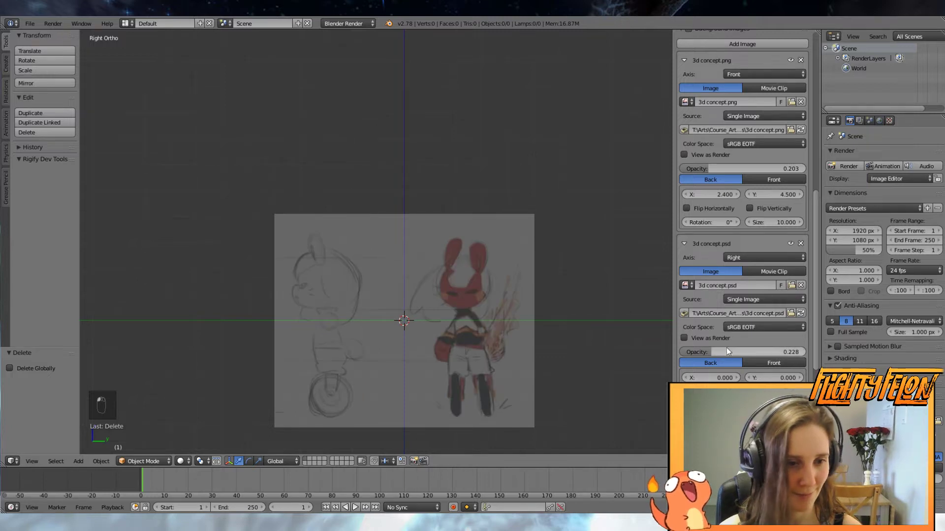
scroll(714, 364, "down", 1)
left_click_drag(714, 364, 806, 358)
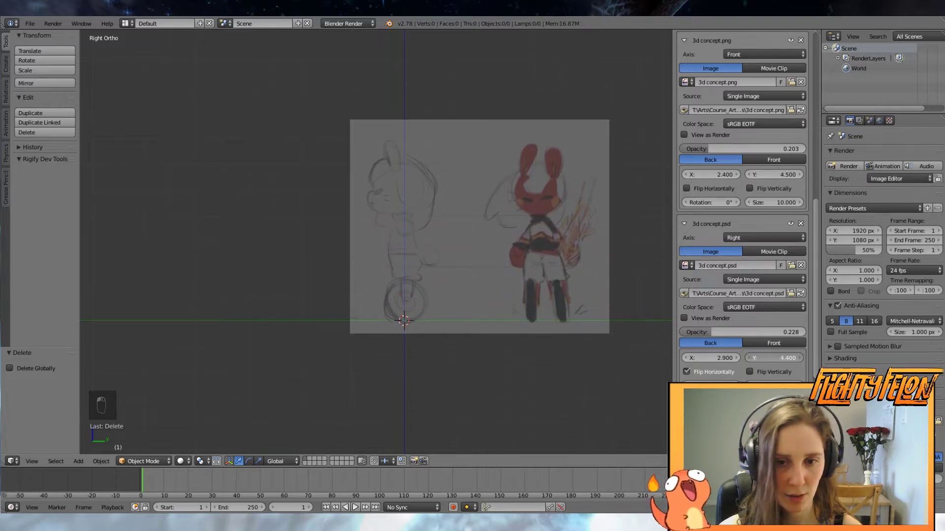
left_click_drag(726, 359, 727, 358)
scroll(437, 245, "up", 2)
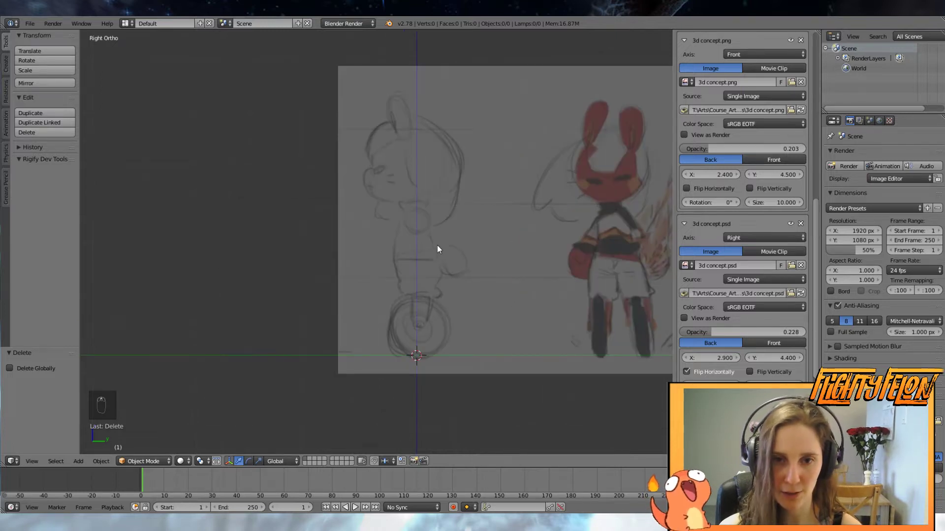
Compare the character's alignment in the front and right orthographic views and hide the properties sidebar
key("KP_1")
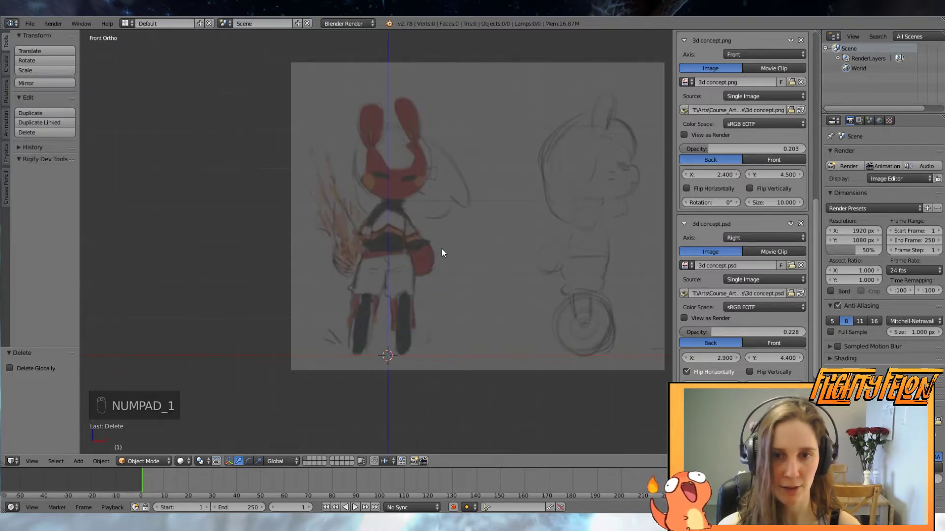
key("KP_2")
key("KP_3")
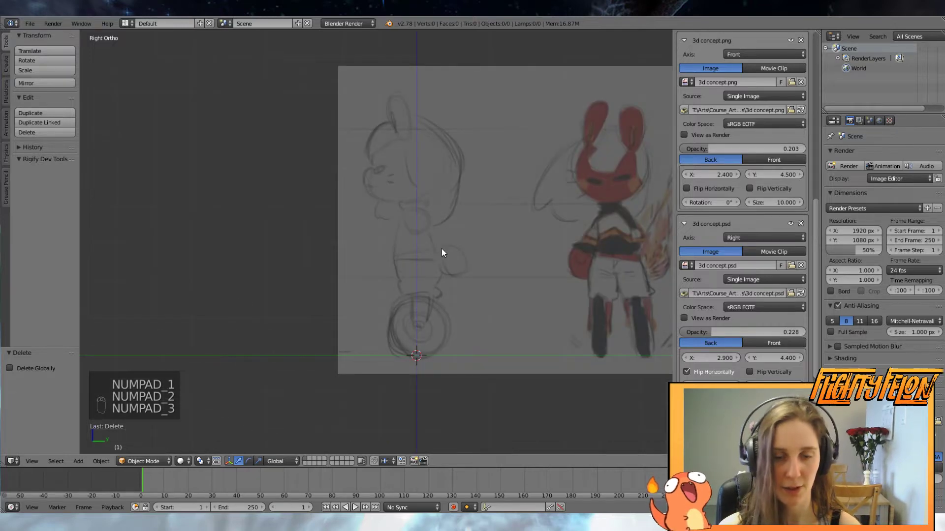
key("n")
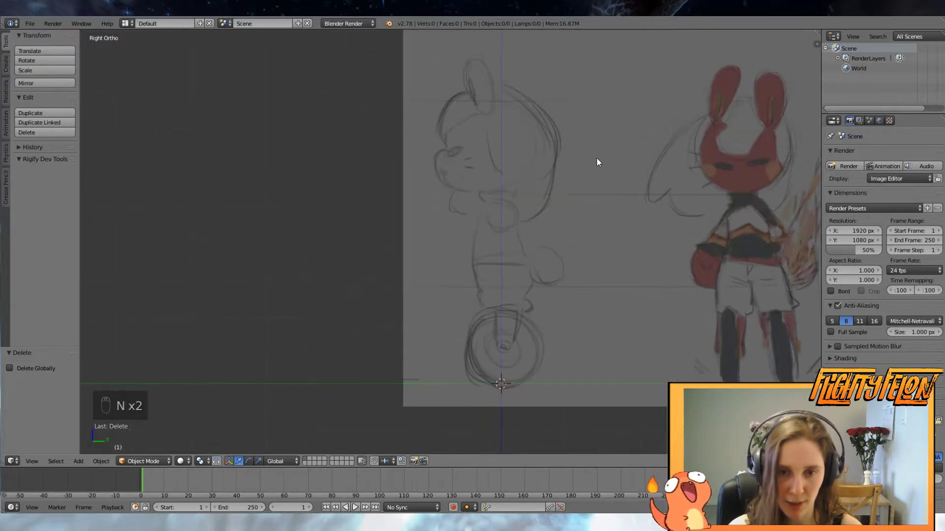
middle_click_drag(565, 216, 510, 248, "shift")
scroll(423, 184, "up", 1)
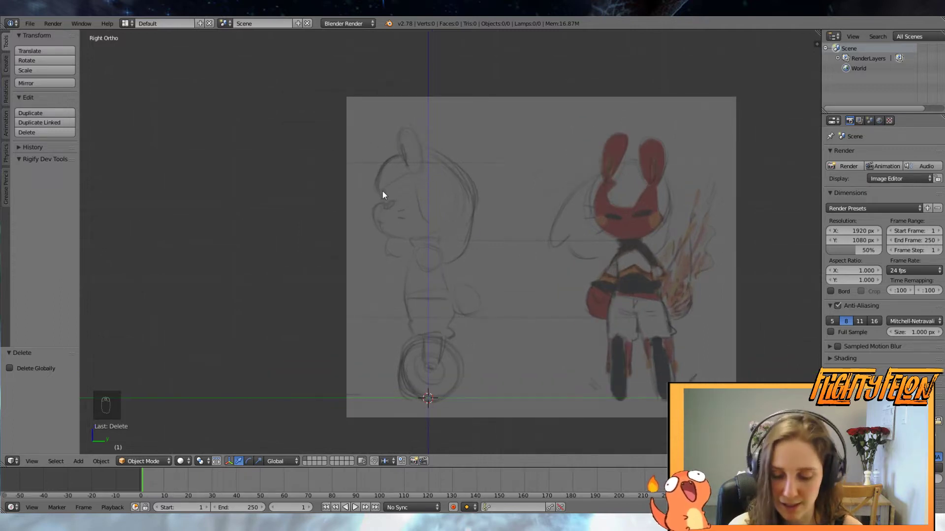
Show the primitive creation tools and add a UV Sphere mesh at the origin
left_click(5, 64)
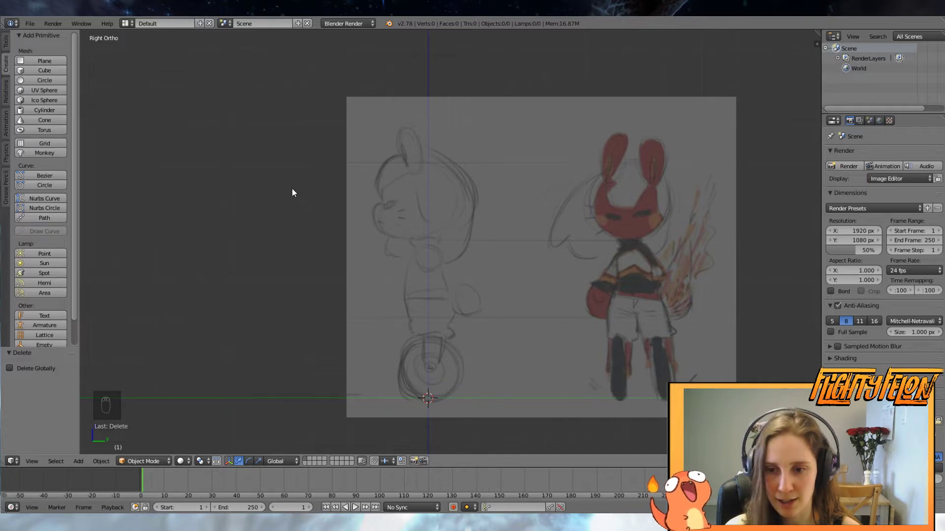
key("shift+a")
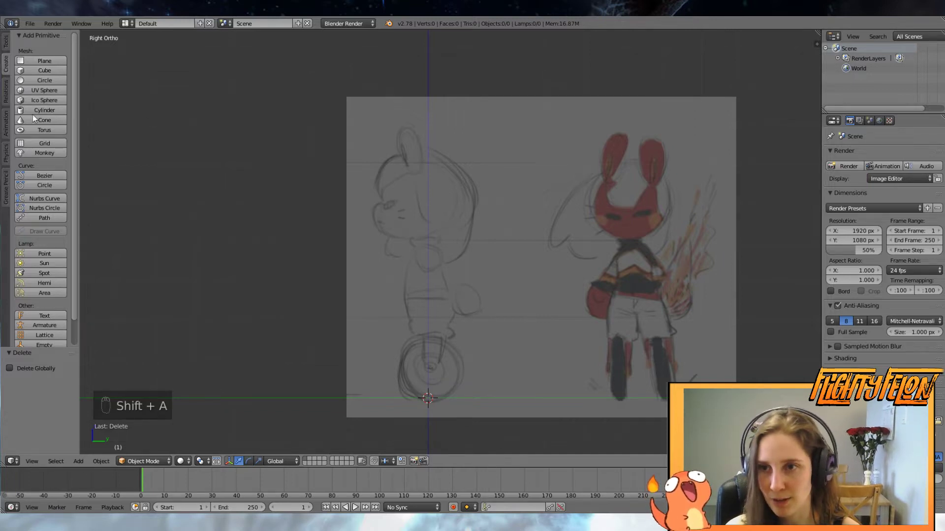
key("t")
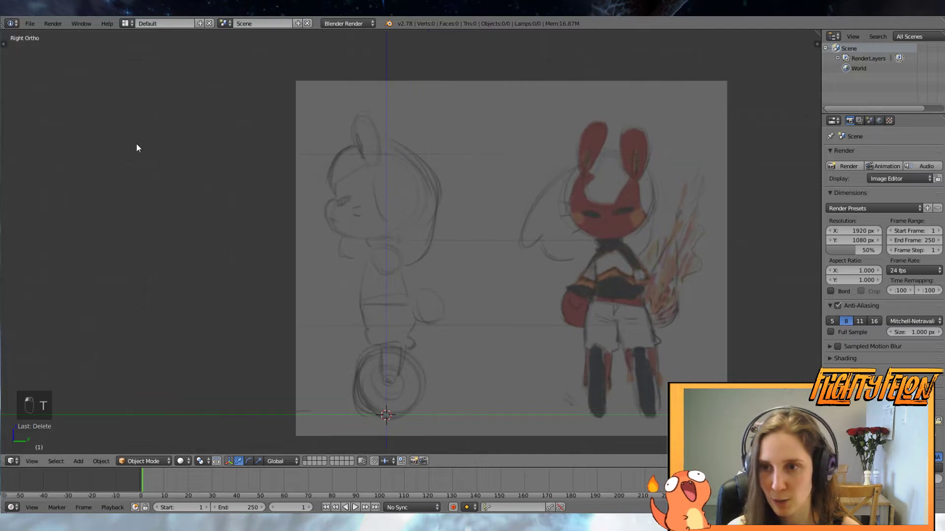
key("t")
key("shift+a")
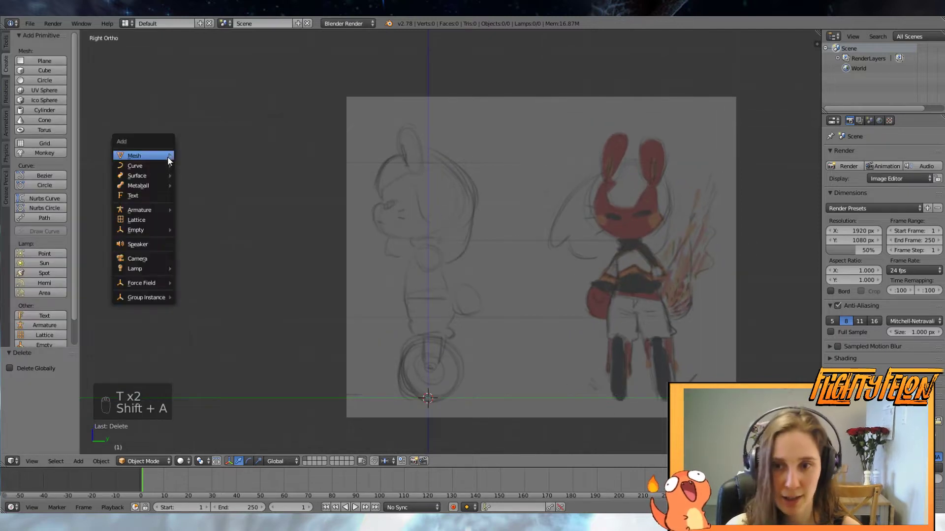
mouse_move(165, 157)
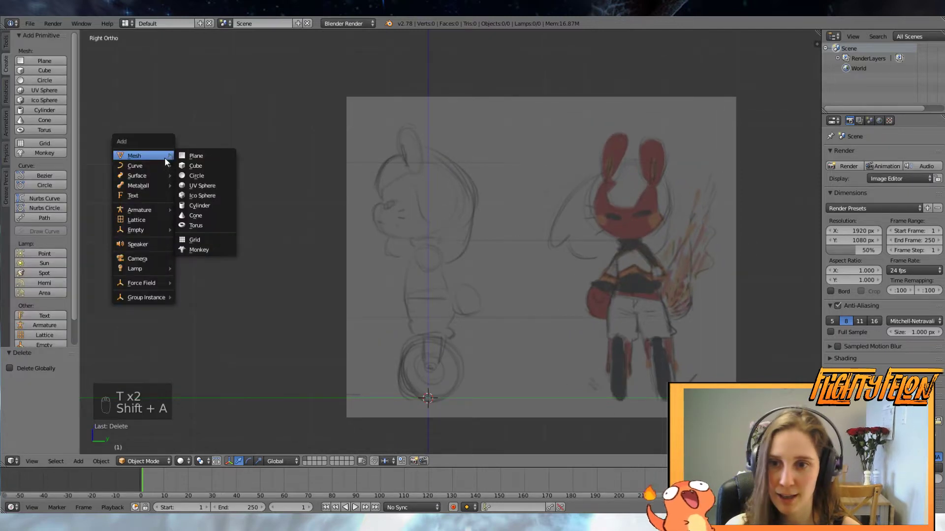
left_click(203, 187)
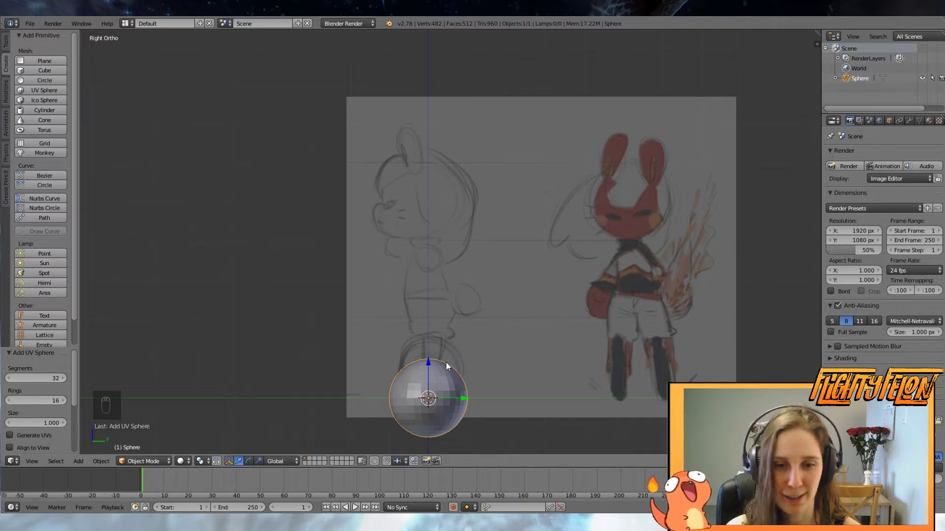
In Edit Mode, move the whole sphere mesh up about 5.09 along Z onto the side-view head
key("Tab")
left_click_drag(428, 363, 438, 165)
scroll(563, 194, "up", 4)
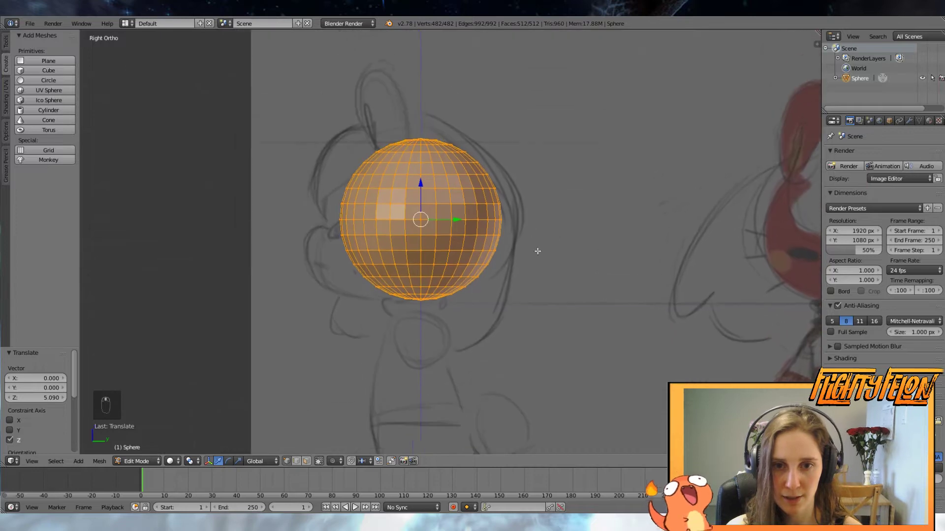
key("g")
right_click(547, 261)
scroll(571, 245, "down", 4)
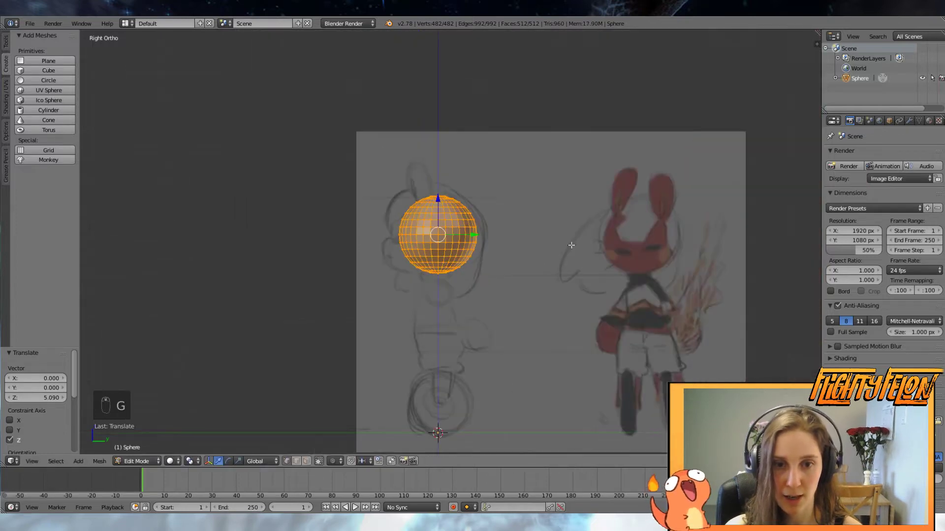
Try moving the sphere as an object in Object Mode, undo the move and return to Edit Mode
key("Tab")
scroll(571, 245, "down", 4)
scroll(503, 332, "up", 4)
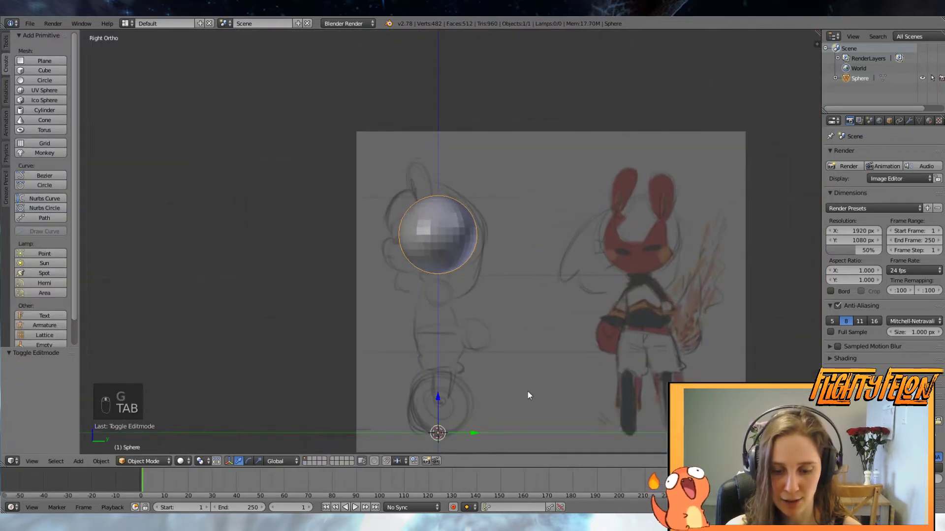
key("g")
left_click(361, 384)
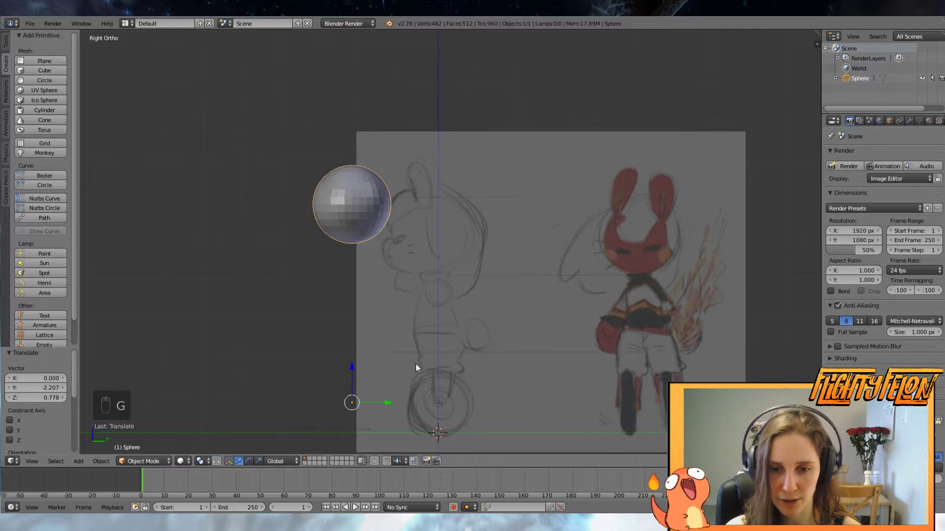
key("ctrl+z")
key("Tab")
Shift the sphere mesh slightly toward the face and enlarge it a little to fit the side-view head sketch
scroll(507, 268, "up", 4)
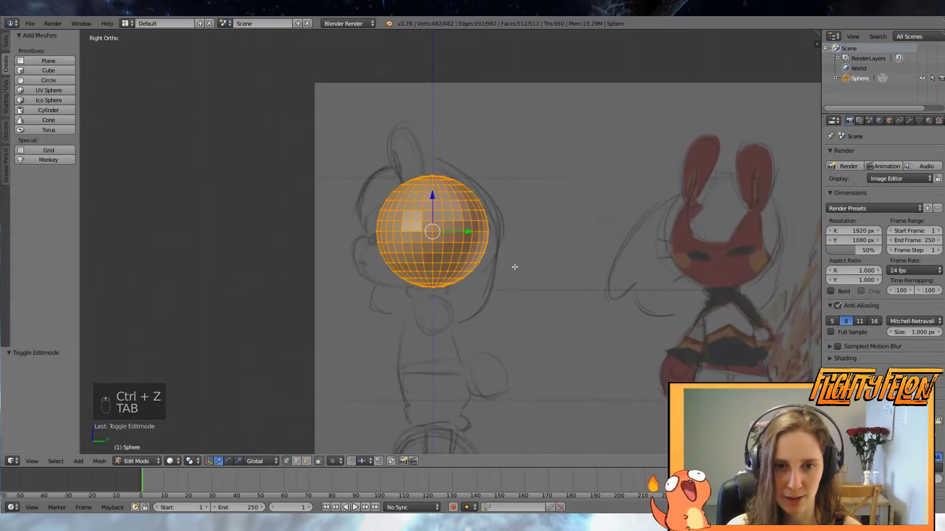
key("g")
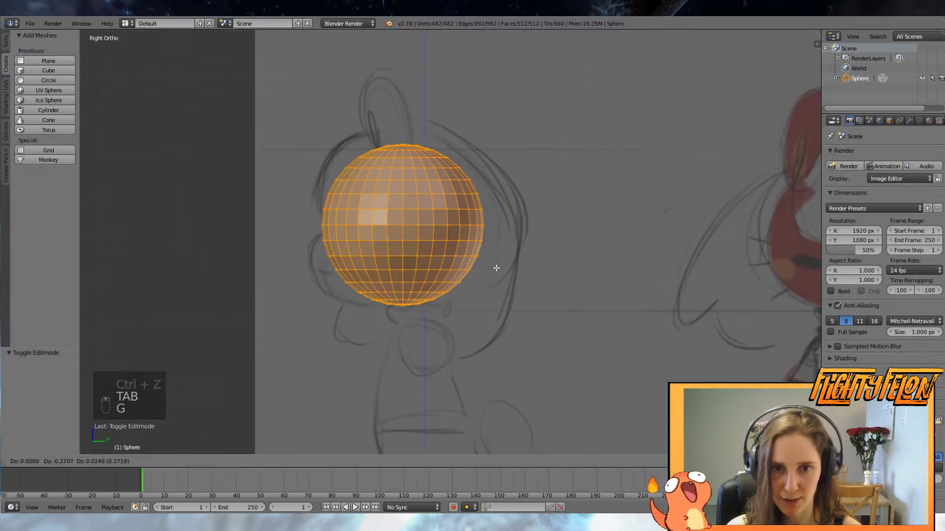
left_click(501, 269)
key("s")
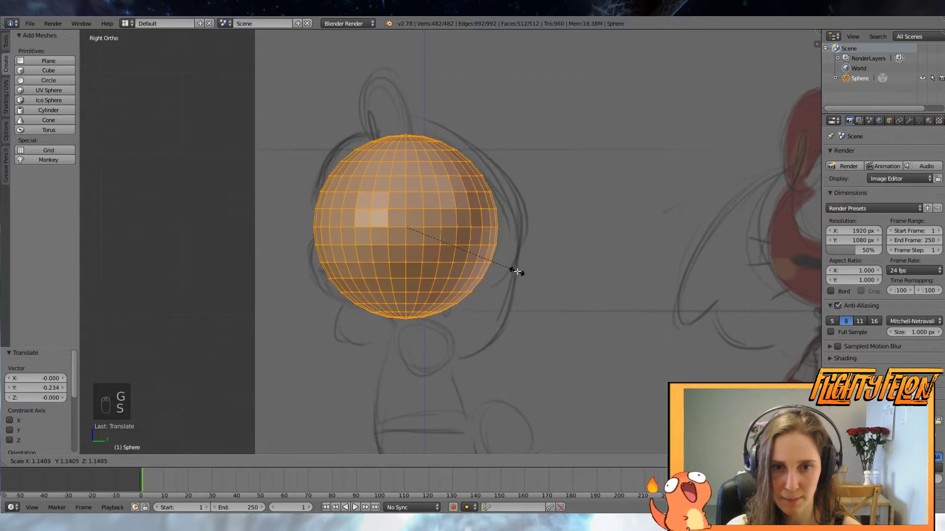
left_click(514, 270)
key("g")
left_click(517, 270)
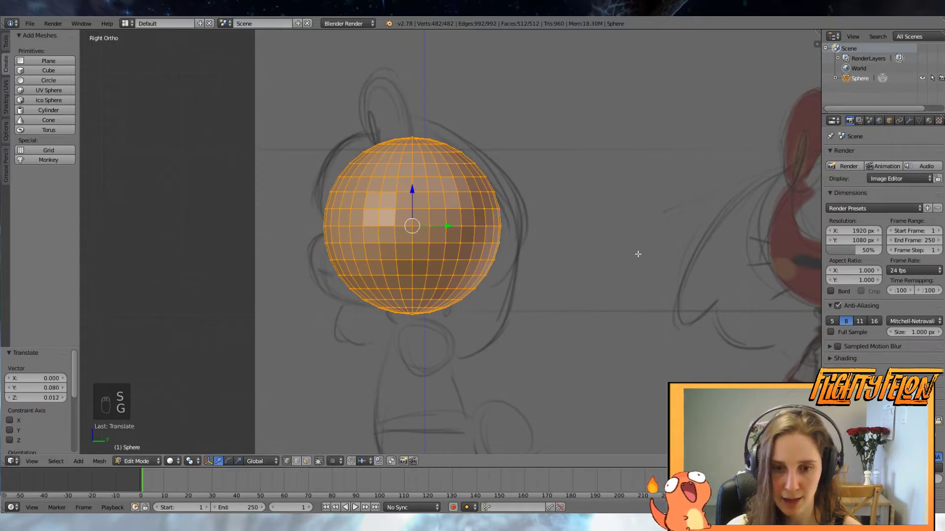
Duplicate the head sphere in front of the face, scale the copy to about 0.39 and rotate it 90°
key("shift+d")
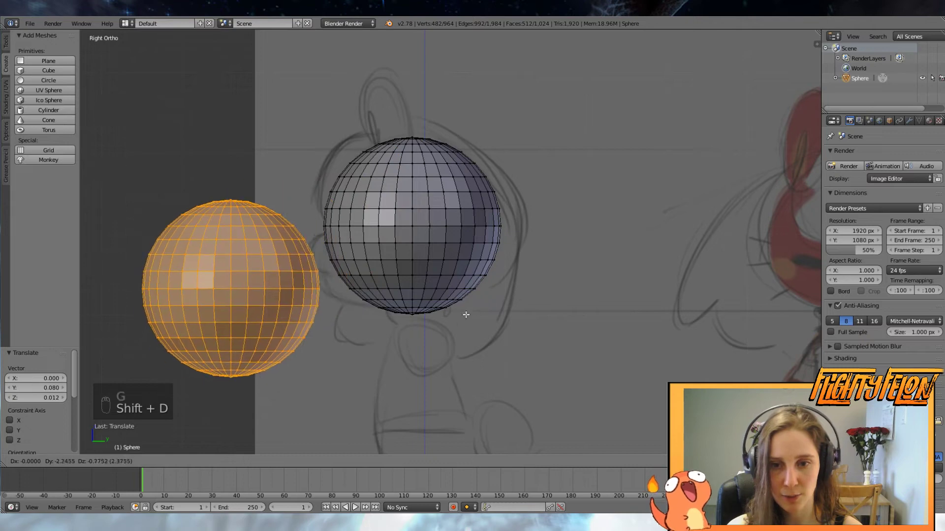
left_click(479, 293)
key("s")
left_click(369, 279)
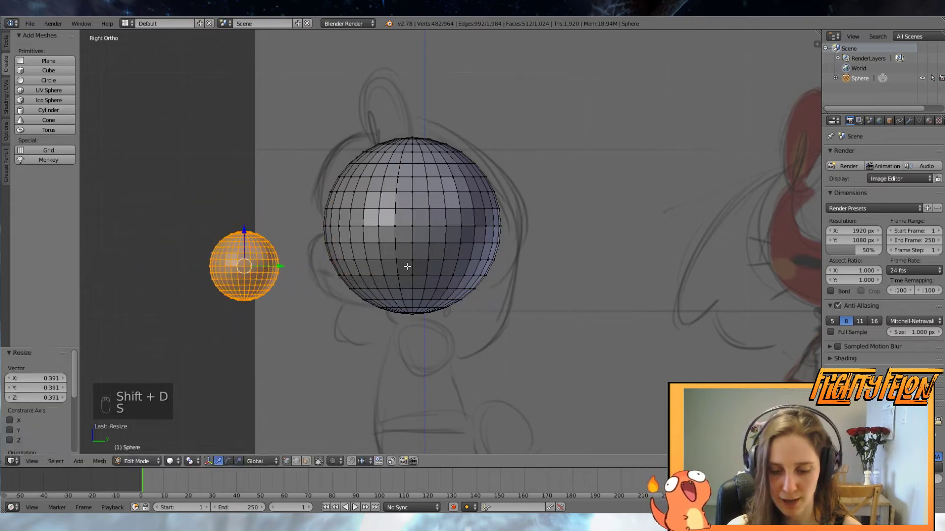
type("r90")
key("Return")
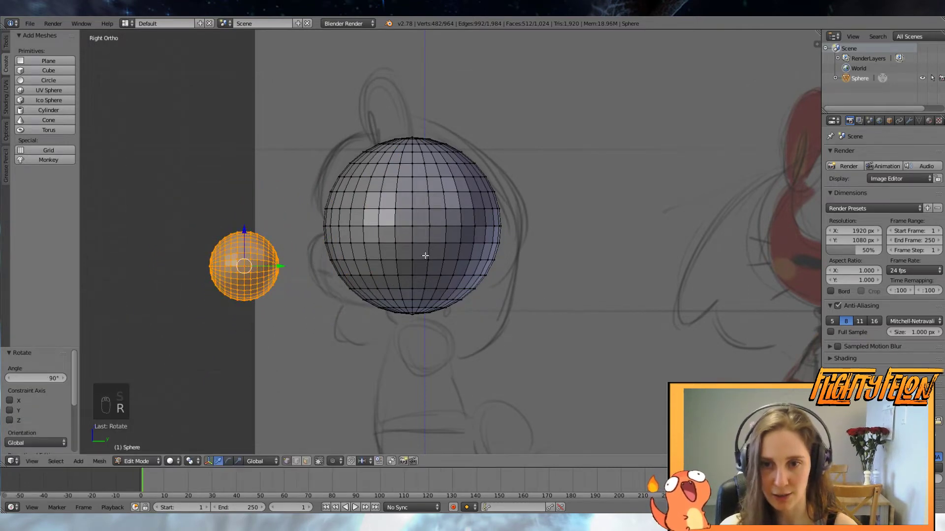
Move the small sphere 1.243 along Y into the front of the head and scale it by 1.175 as the muzzle
left_click_drag(281, 266, 383, 258)
key("s")
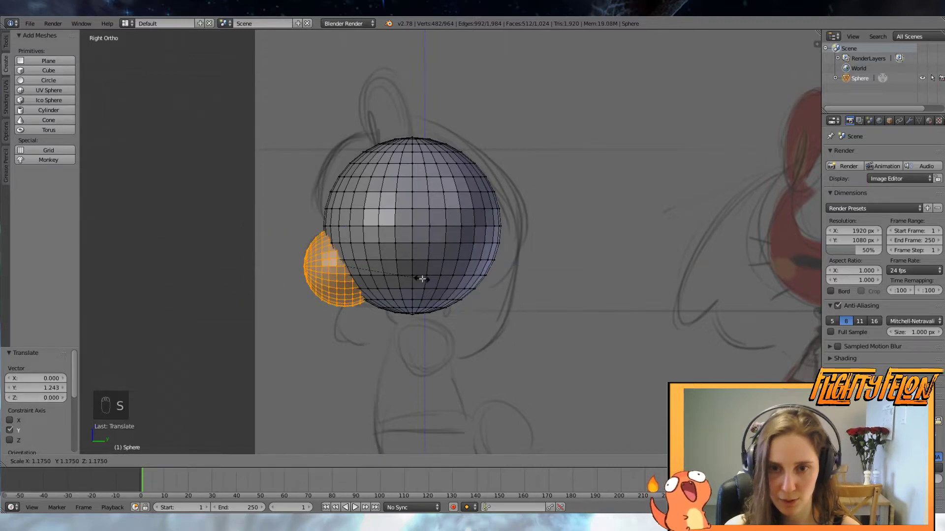
left_click(228, 264)
middle_click_drag(228, 263, 307, 267)
key("KP_3")
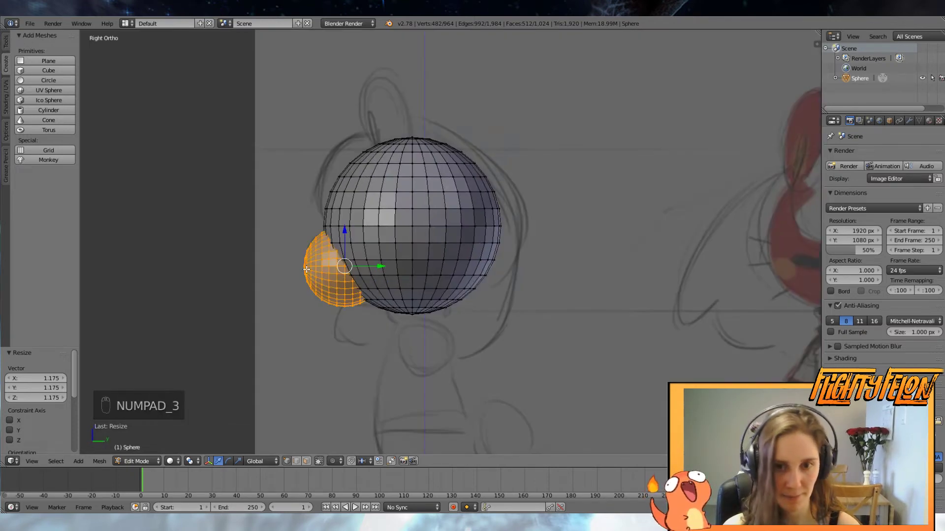
scroll(520, 231, "up", 1)
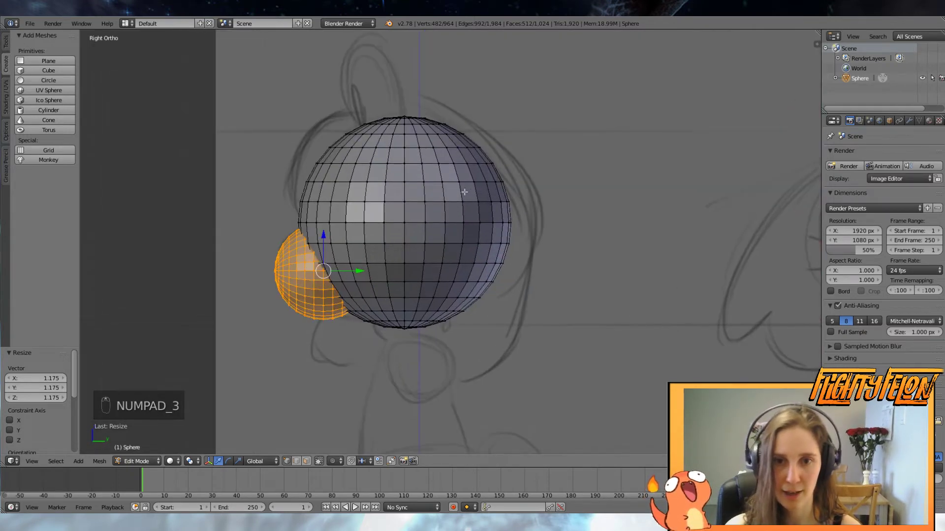
Select only the muzzle sphere and place a duplicate of it 1.769 higher along Z
key("a")
key("a")
key("l")
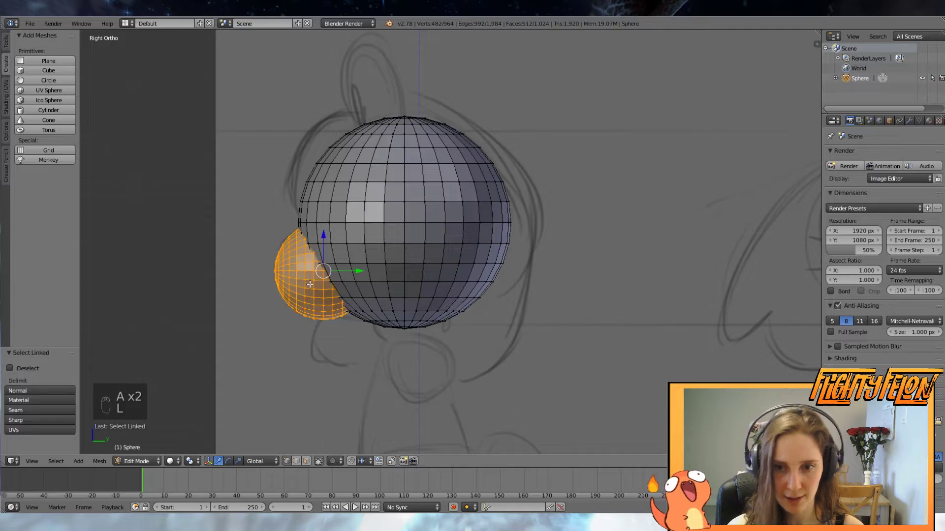
key("shift+d")
key("z")
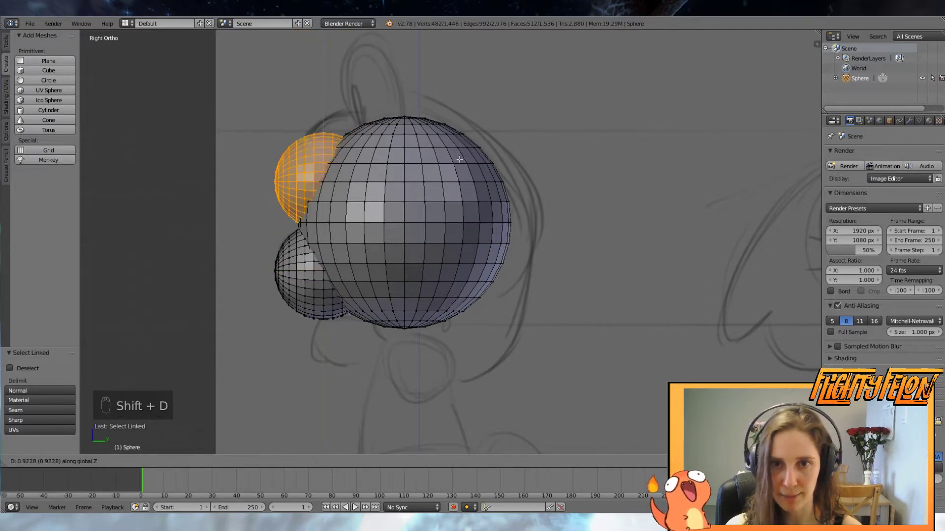
left_click(422, 103)
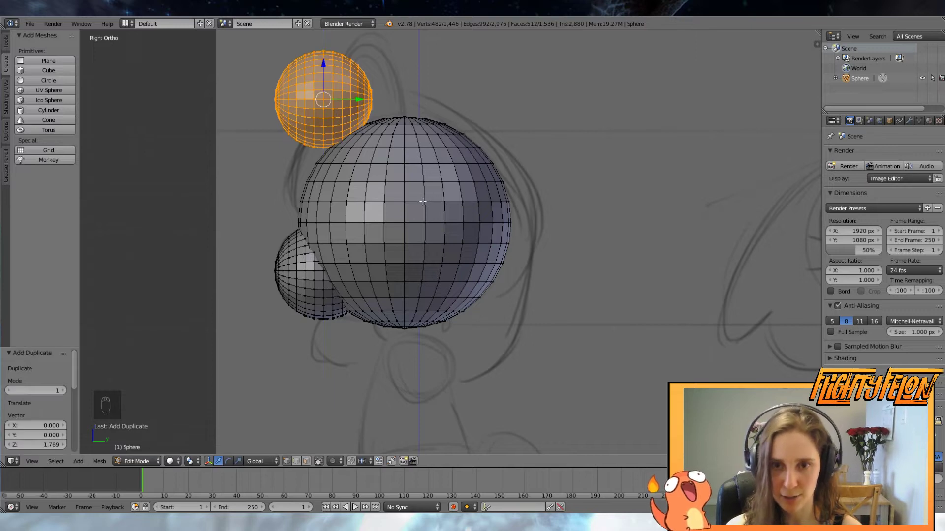
Lower the duplicated sphere by -0.933 in Y and -1.297 in Z, then shift it -0.097 along Y
key("g")
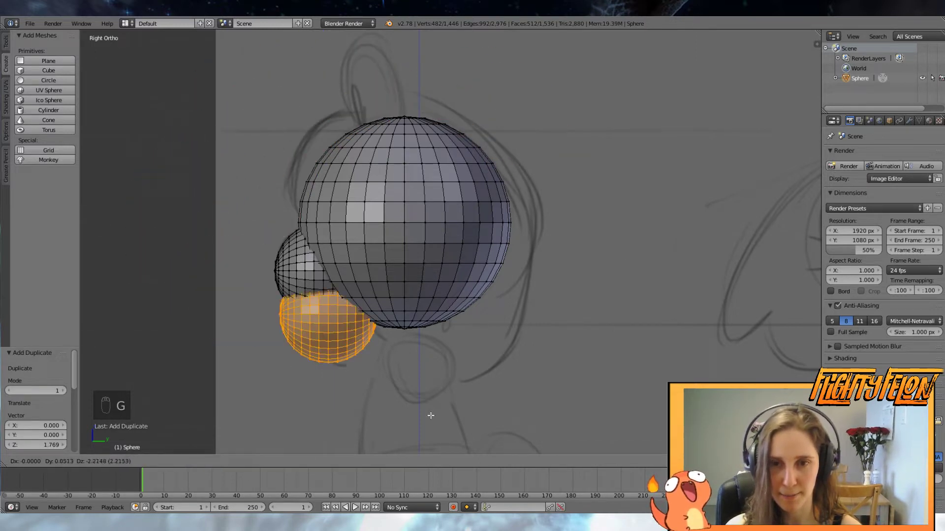
left_click(336, 296)
key("g")
key("z")
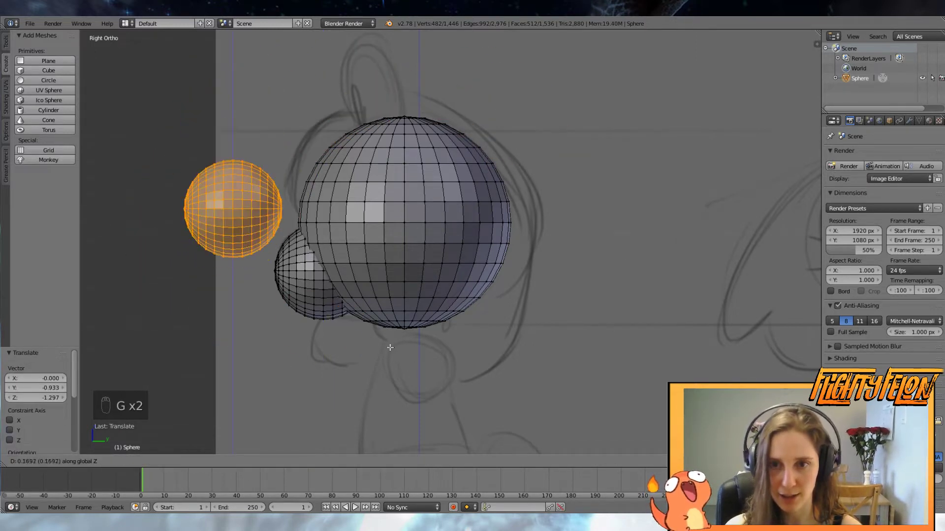
key("y")
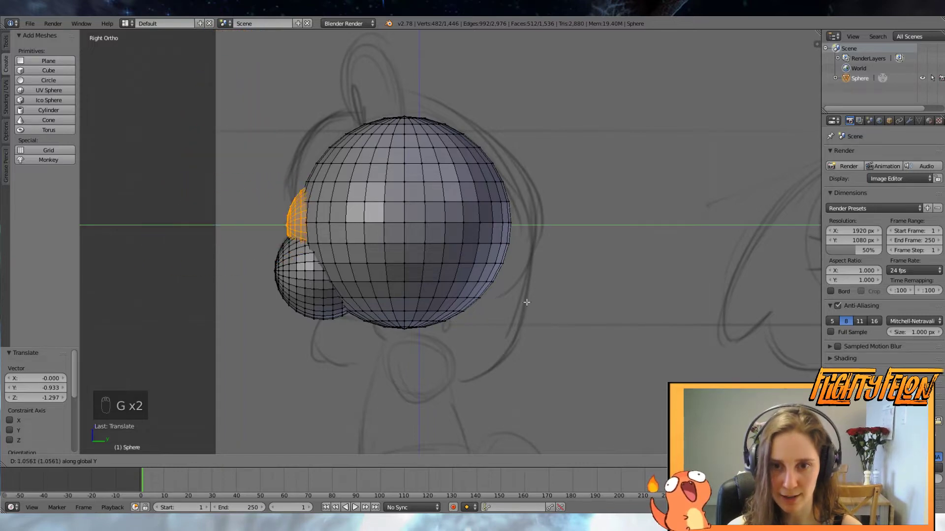
left_click(411, 238)
Offset the duplicated sphere -1.159 along X, then move it 1.523 in Y and 1.410 in Z onto the side-view ear sketch
key("KP_1")
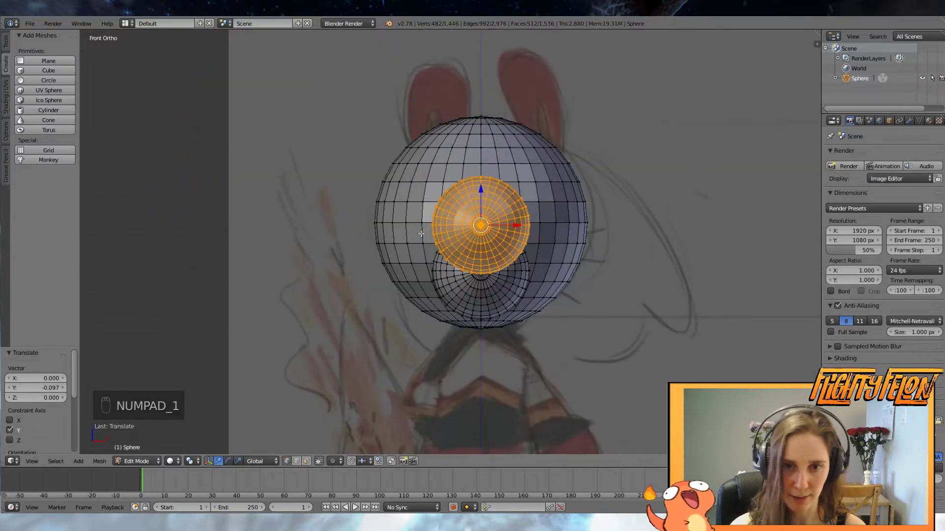
key("x")
key("g")
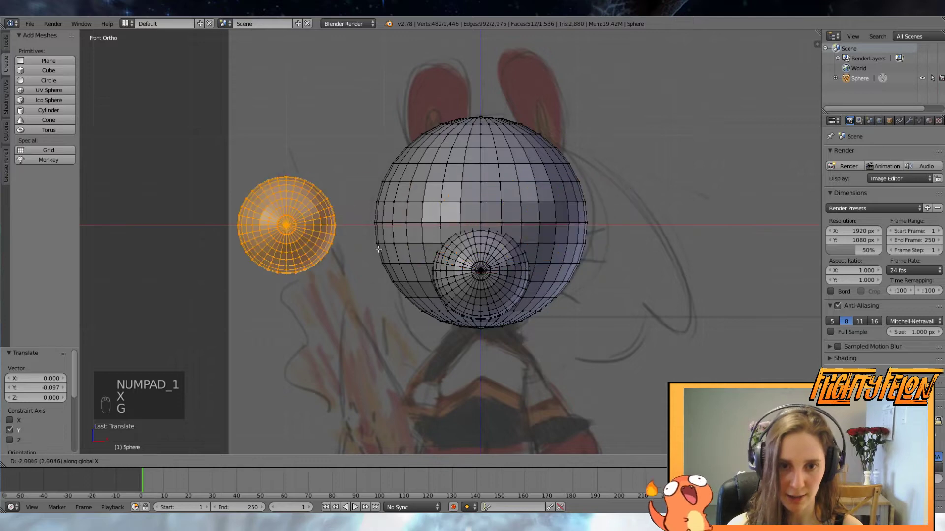
left_click(453, 264)
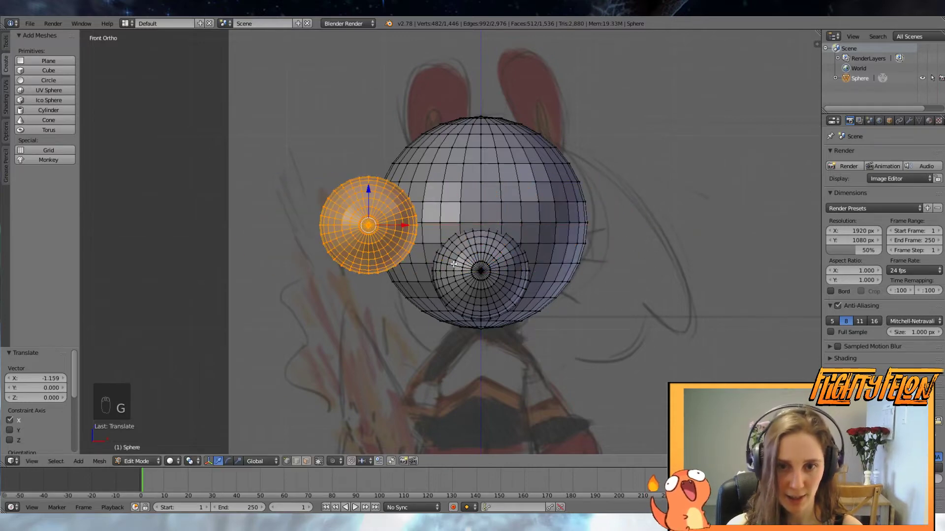
key("KP_3")
key("g")
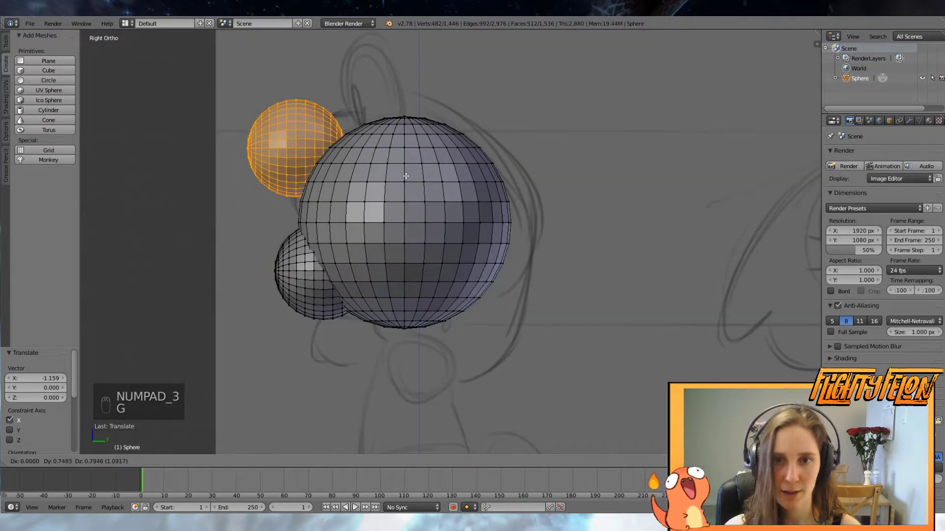
left_click(501, 127)
Rotate the ear sphere 84.161°, narrow it along Y, and tilt and nudge it to match the side-view ear
key("r")
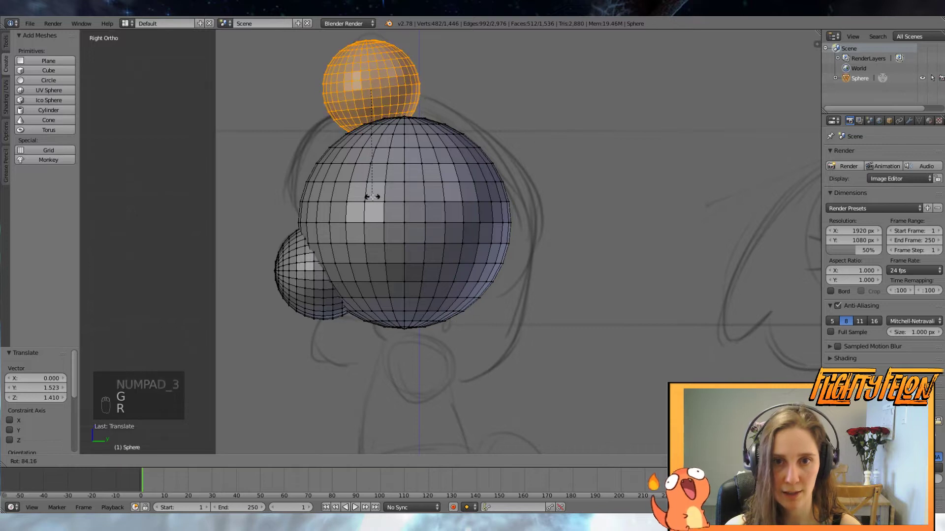
left_click(369, 200)
key("s")
key("y")
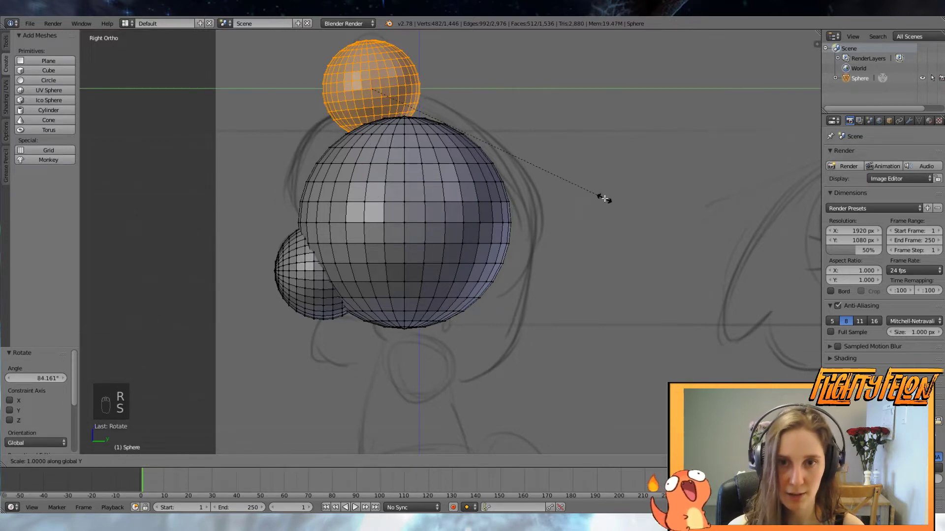
left_click(534, 123)
key("r")
key("g")
left_click(660, 127)
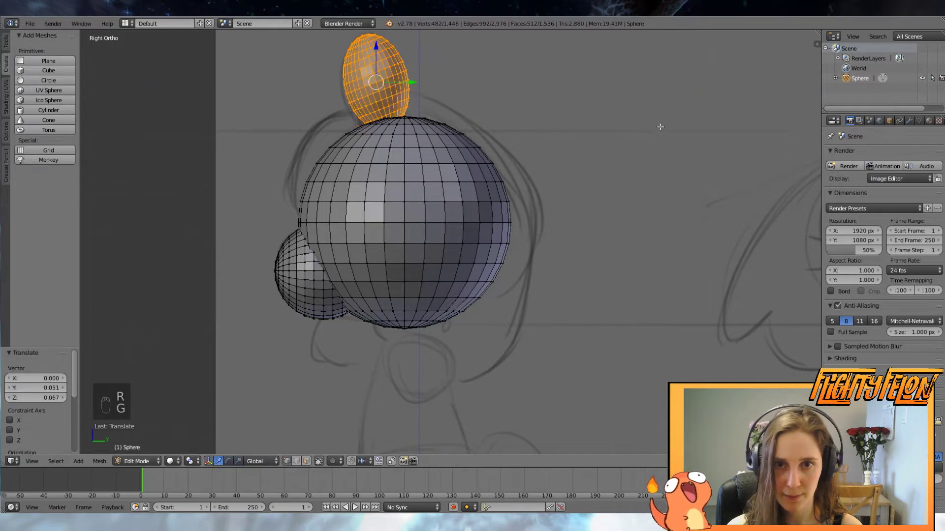
In the front view, scale the ear sphere to 0.553 along X and 1.438 along Z
key("KP_1")
key("s")
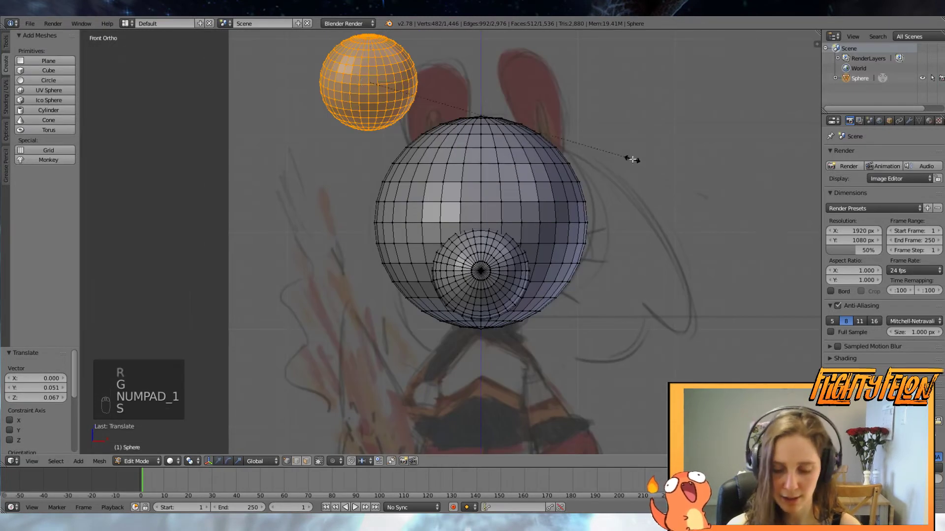
key("x")
left_click(514, 115)
key("s")
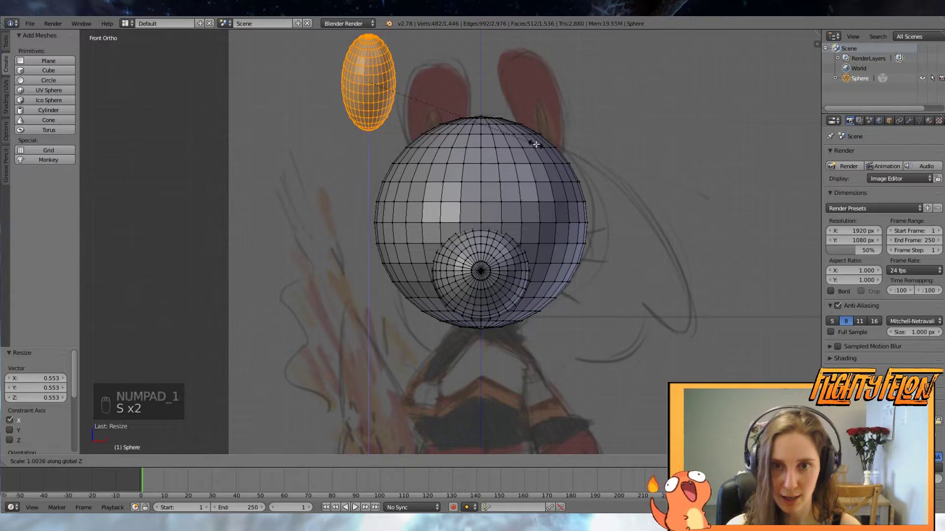
key("z")
left_click(615, 132)
Move the ear onto the taller ear of the front drawing, rotate it -9.31° and nudge it into place
key("g")
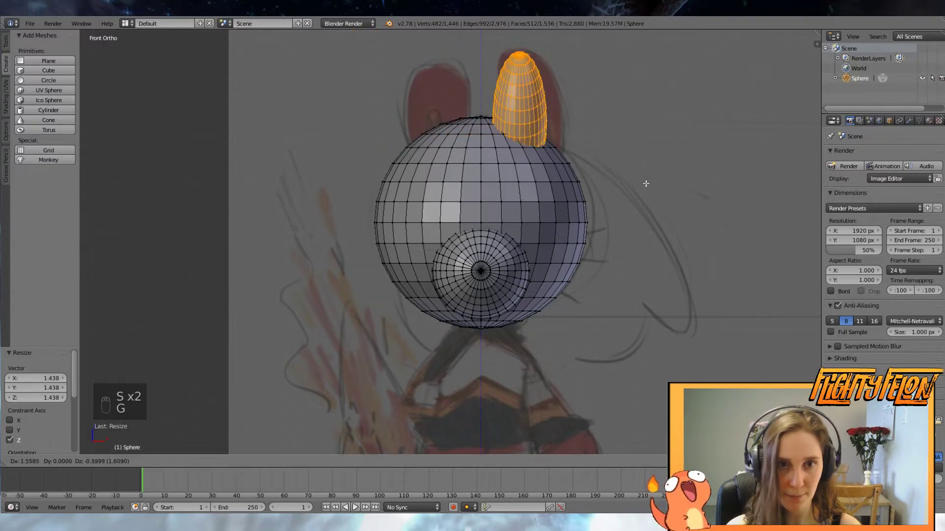
left_click(648, 183)
key("r")
left_click(695, 202)
key("g")
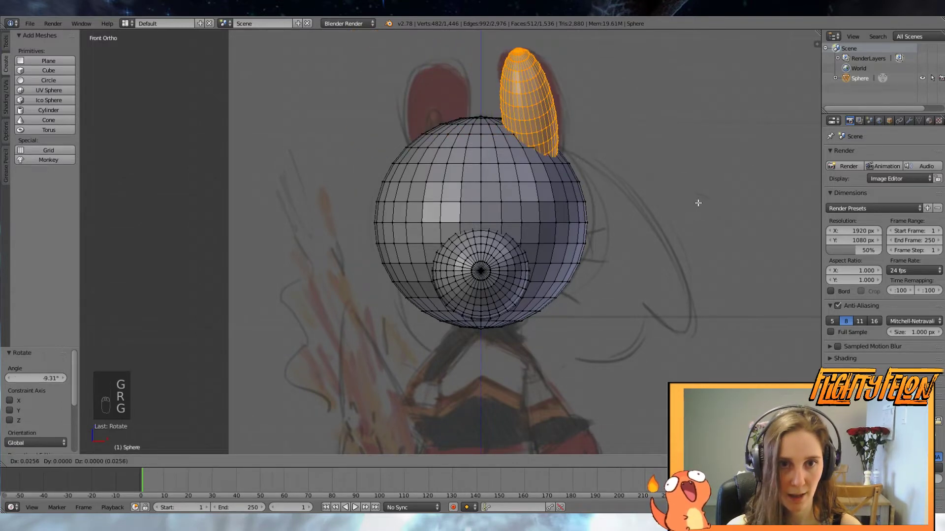
left_click(700, 202)
Rotate the ear -1.33° in the side view to fit the sketch
middle_click_drag(700, 202, 559, 209)
key("KP_3")
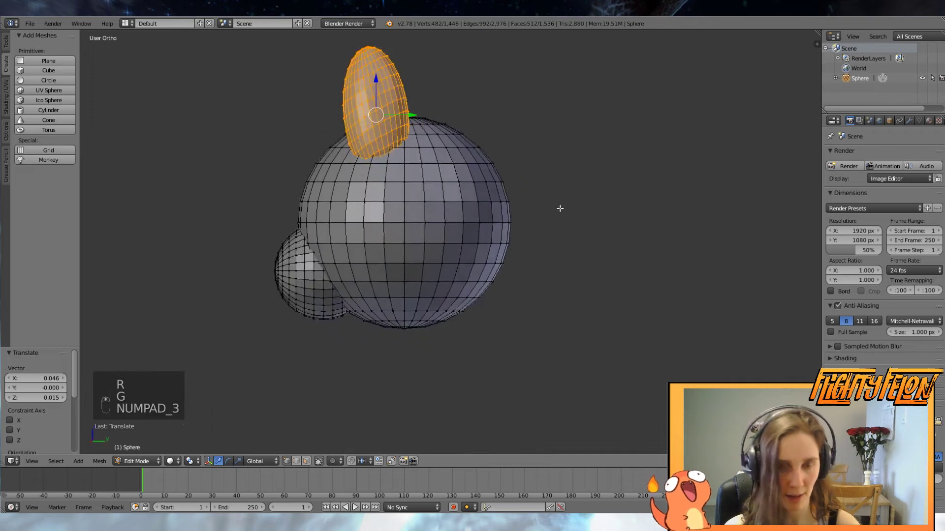
key("r")
left_click(552, 202)
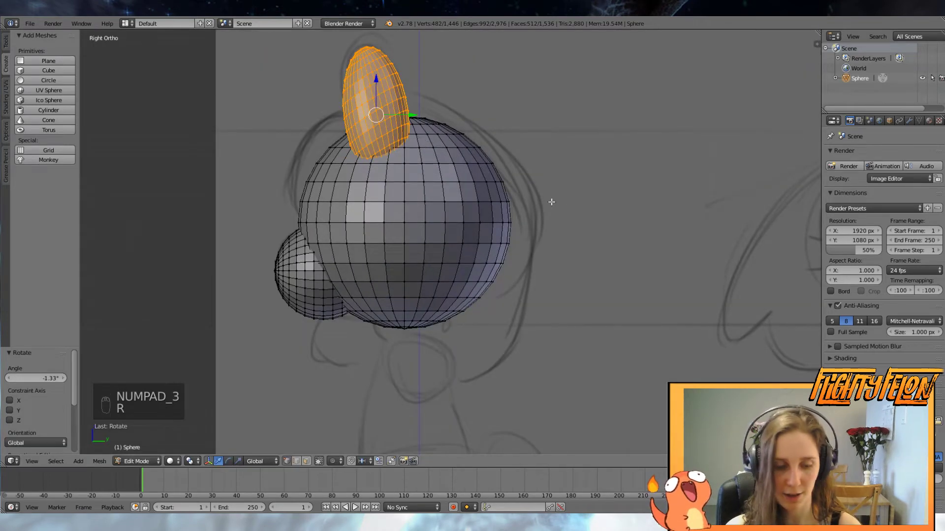
Duplicate the ear -1.041 along X in the front view, rotate the copy 17.212° and lower it onto the other ear drawing
key("KP_1")
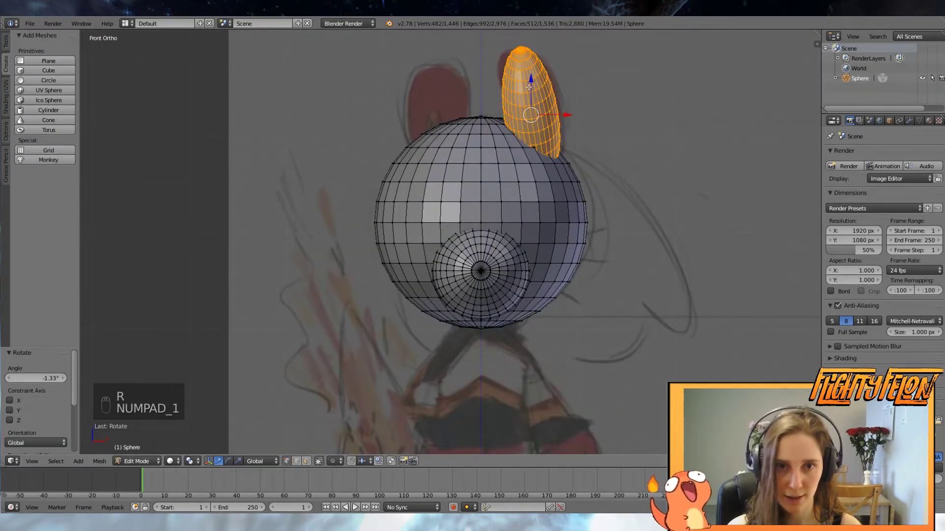
key("shift+d")
key("x")
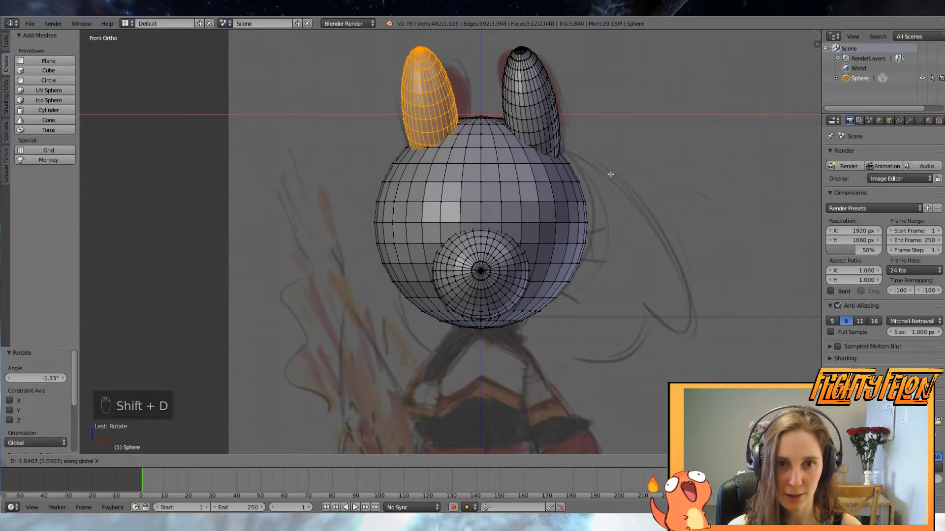
left_click(610, 174)
key("r")
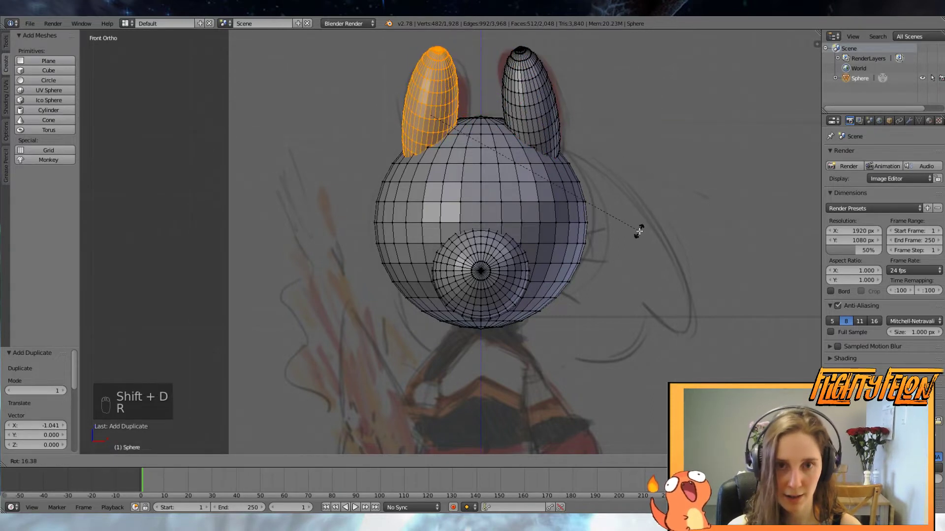
left_click(637, 229)
key("g")
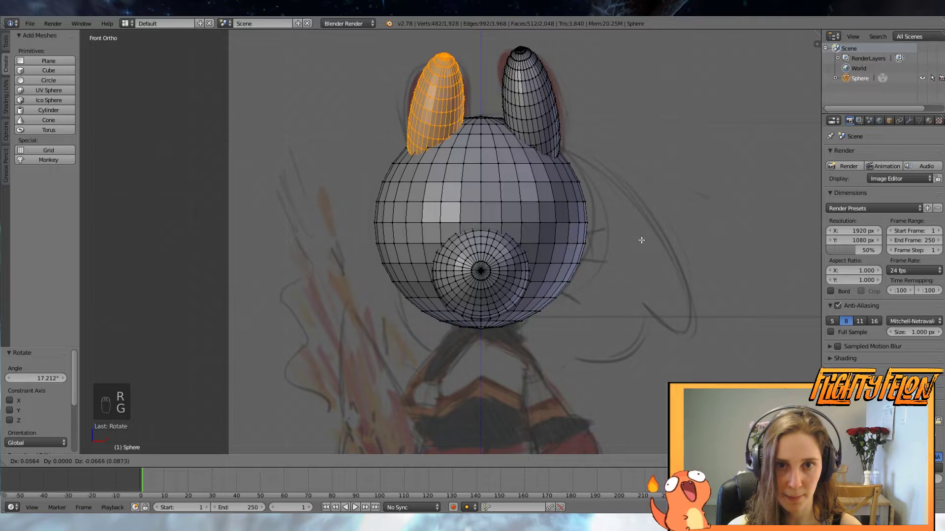
left_click(642, 238)
Widen the second ear by about 1.13 along X and fine-tune its rotation against the front drawing
key("s")
key("x")
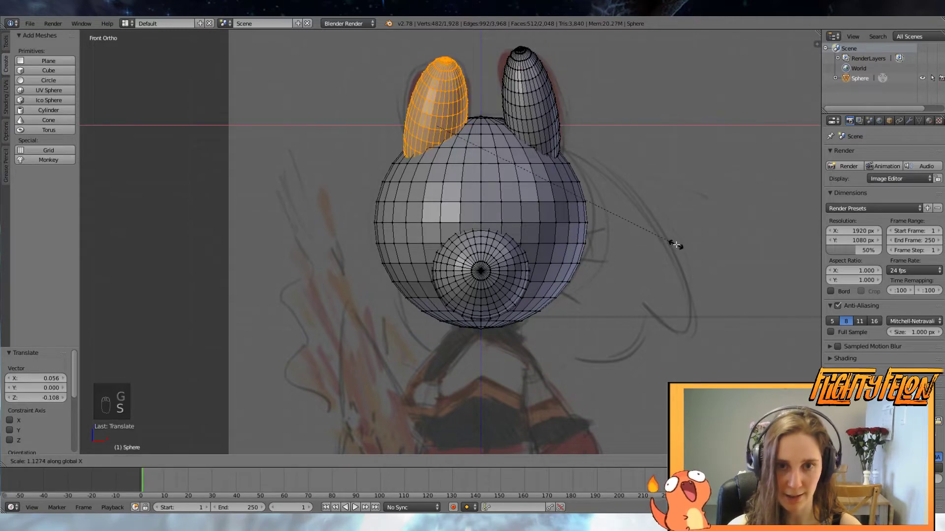
left_click(674, 243)
key("r")
left_click(713, 236)
Return to Object Mode, inspect the blocked-out head from several angles and apply smooth shading to it
middle_click_drag(686, 239, 487, 240)
key("Tab")
scroll(525, 252, "down", 4)
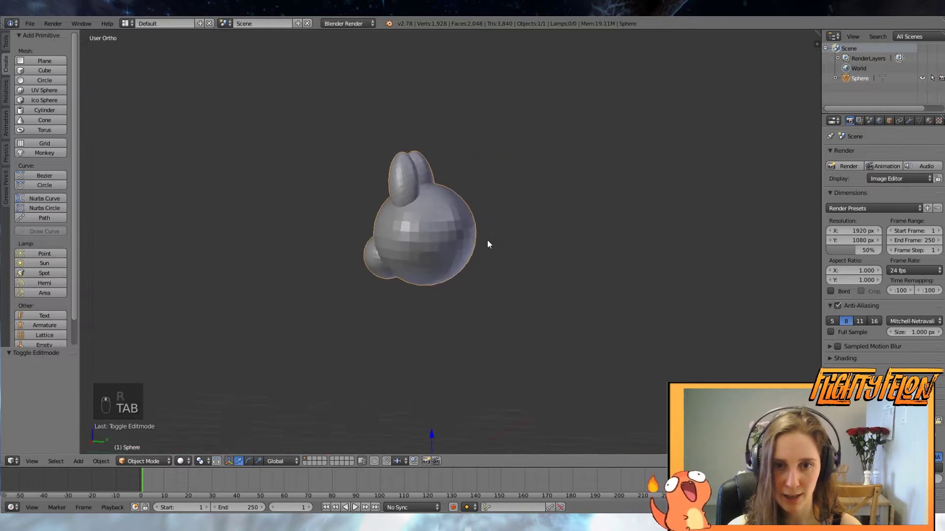
scroll(415, 247, "up", 3)
middle_click_drag(415, 247, 530, 241)
scroll(531, 241, "up", 2)
mouse_move(425, 212)
middle_mouse_down()
mouse_move(573, 213)
mouse_move(443, 217)
middle_mouse_up()
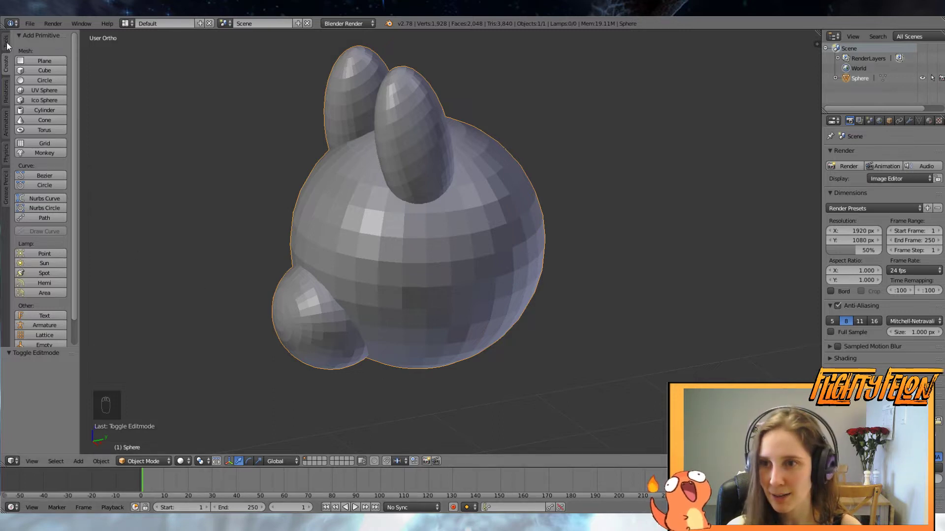
left_click(6, 43)
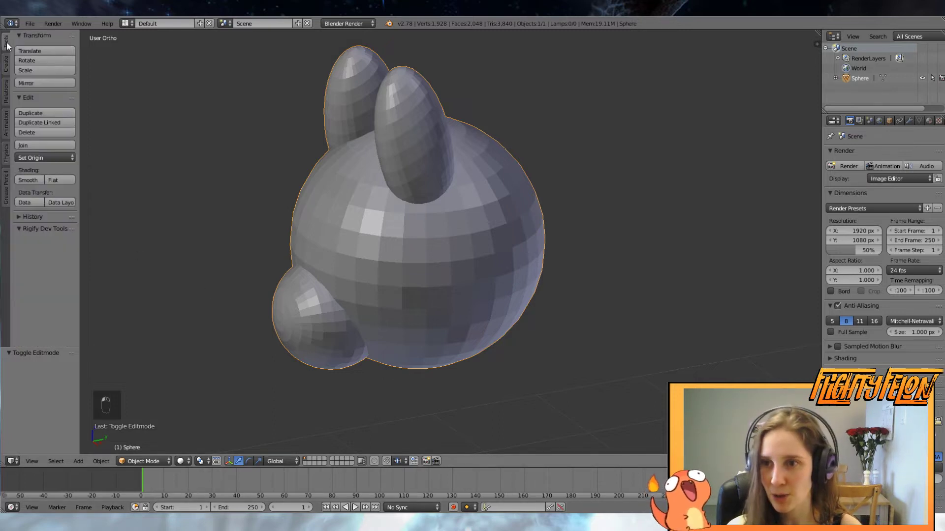
left_click(30, 180)
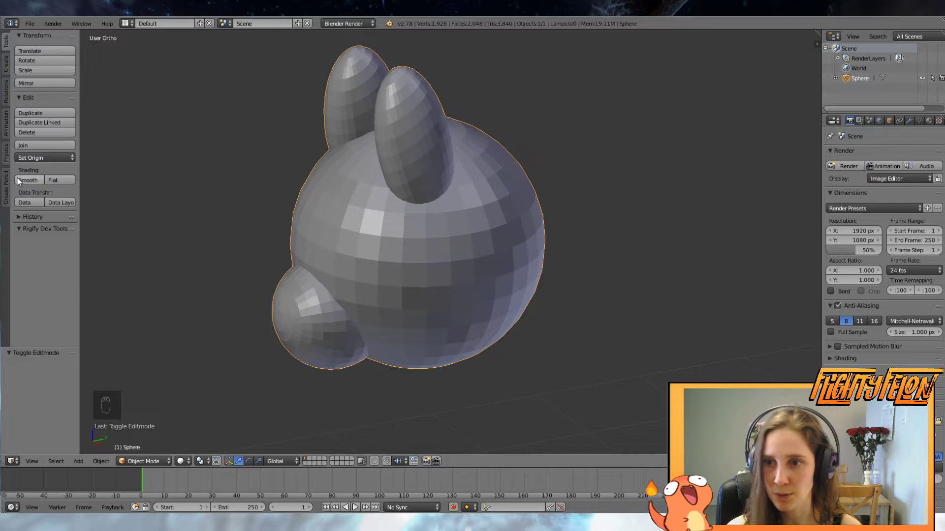
mouse_move(226, 206)
middle_mouse_down()
mouse_move(280, 194)
mouse_move(290, 180)
mouse_move(275, 187)
middle_mouse_up()
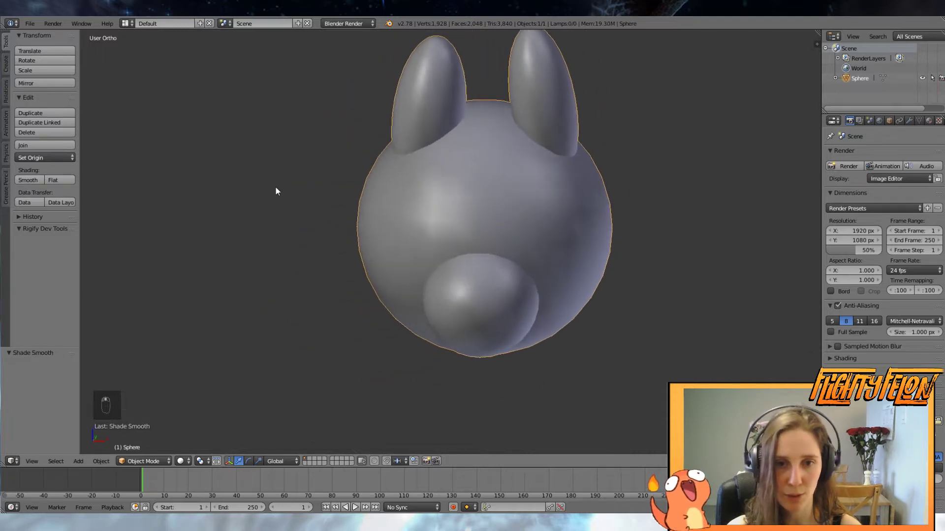
In the front view, enter Edit Mode, deselect the whole mesh and switch the display to wireframe
key("KP_1")
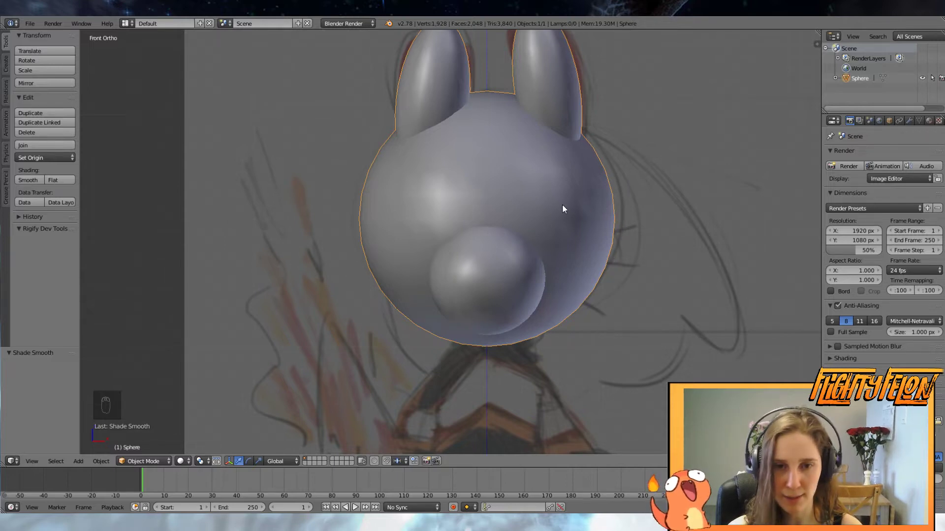
key("Tab")
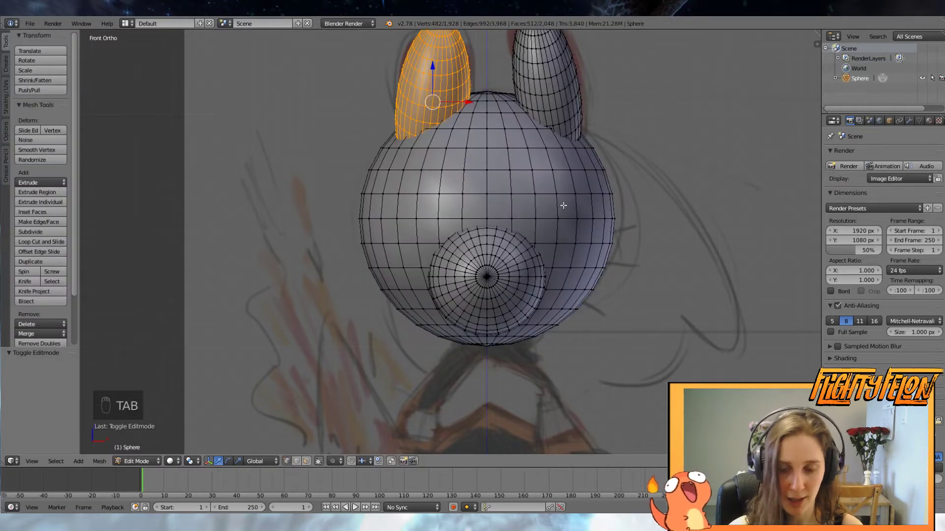
key("a")
key("a")
key("z")
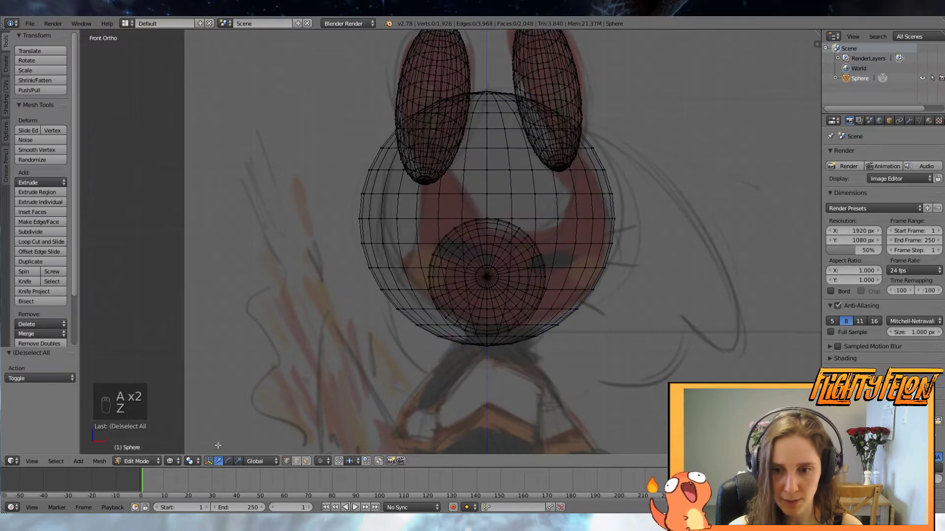
Keep wireframe shading and move the whole head mesh about 0.1 along X and 0.15 up against the front drawing
left_click(173, 461)
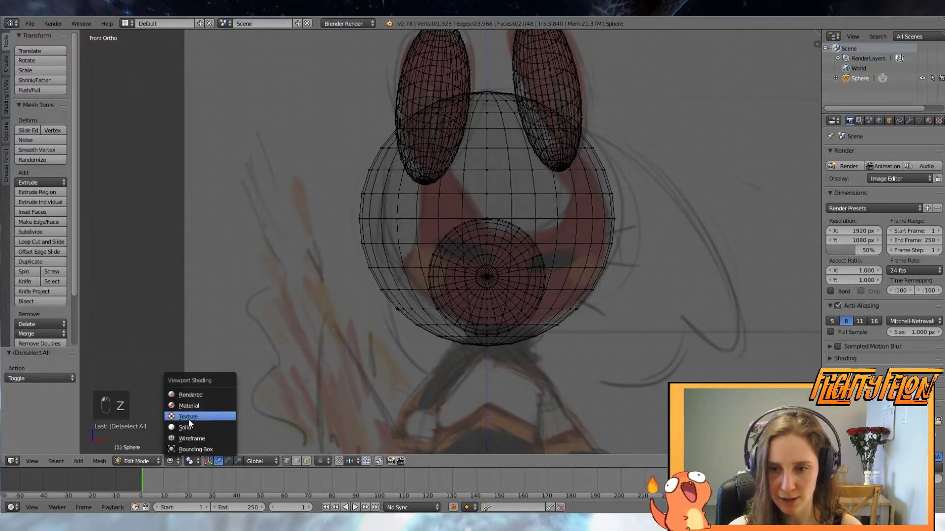
left_click(184, 438)
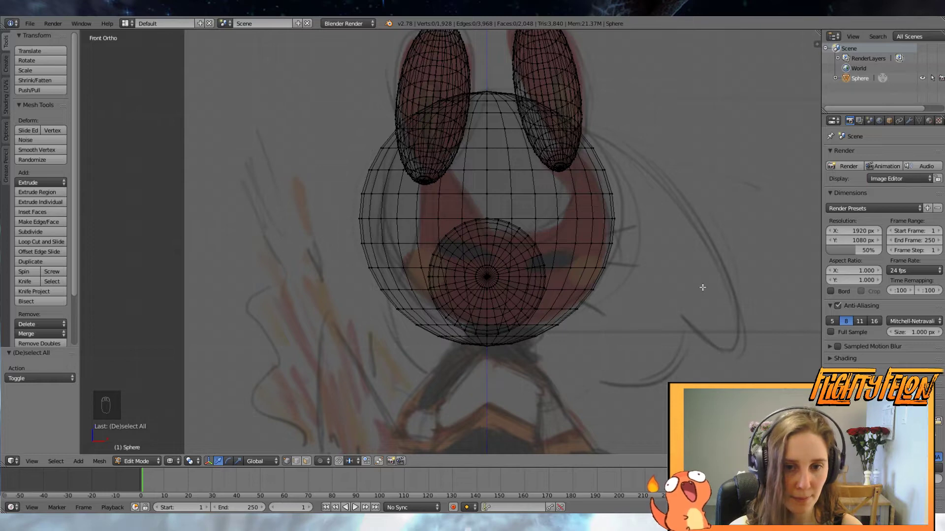
scroll(670, 299, "up", 1)
scroll(578, 314, "down", 2)
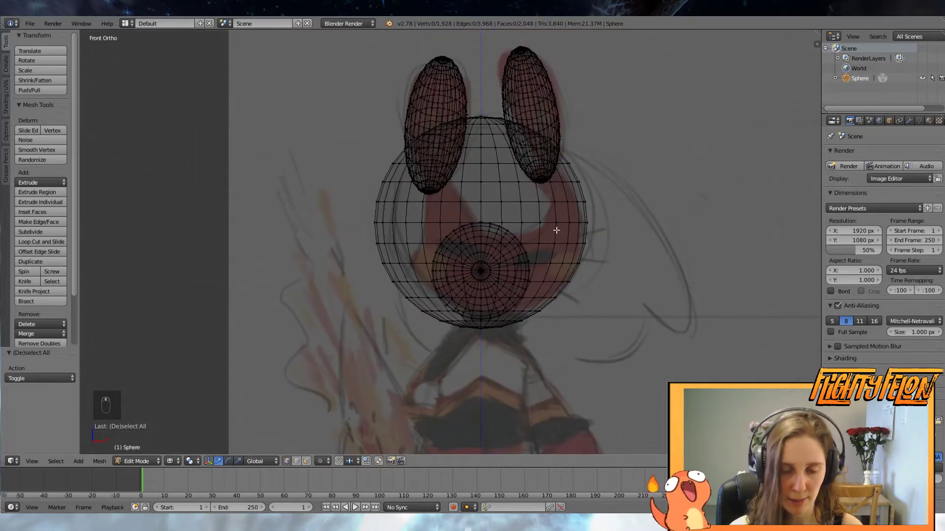
key("a")
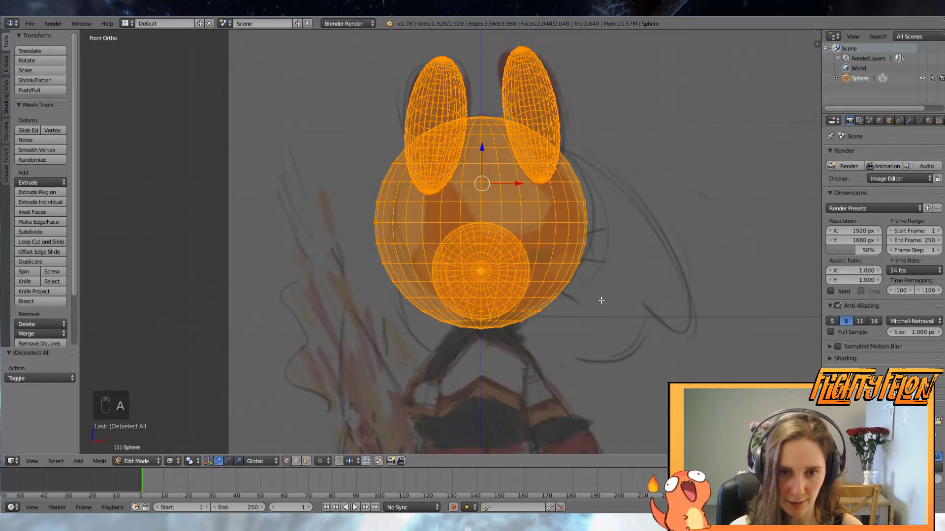
key("g")
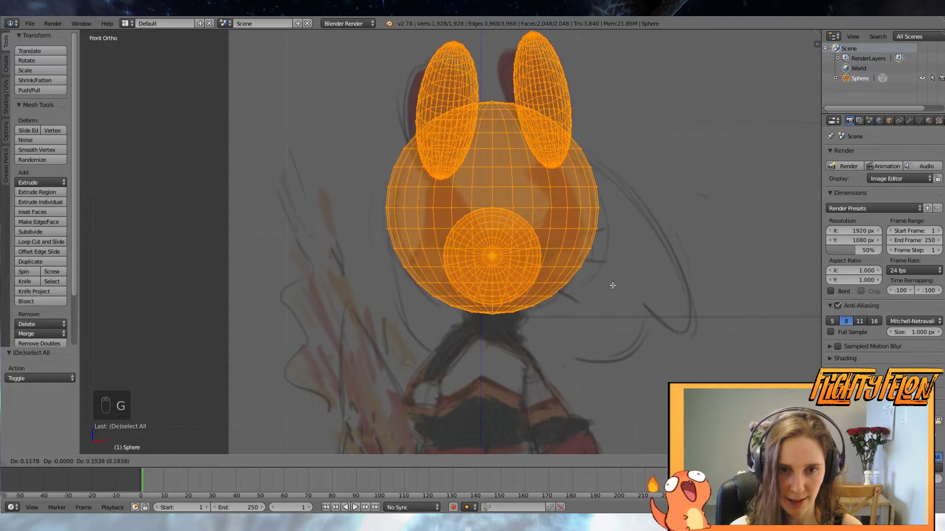
left_click(612, 286)
key("a")
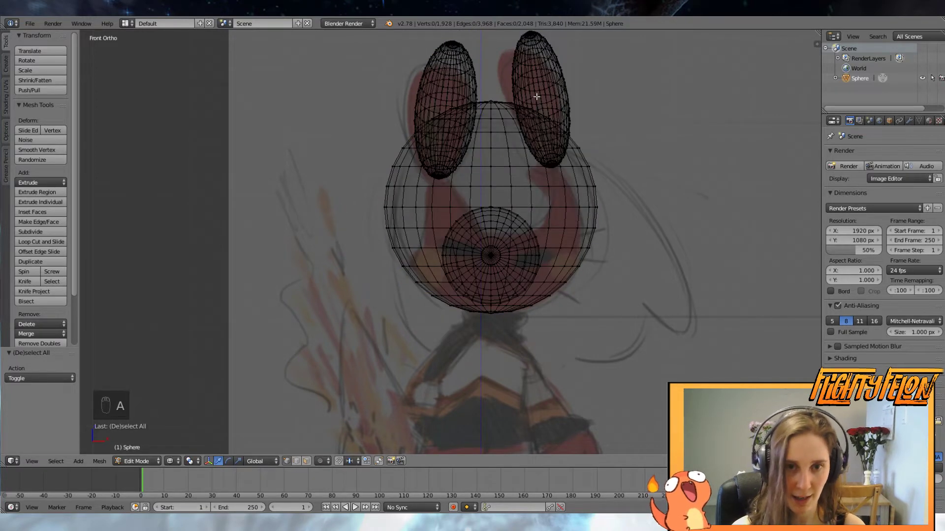
Move and tilt the ear on the +X side so it lines up with its drawing in the front view
key("a")
key("a")
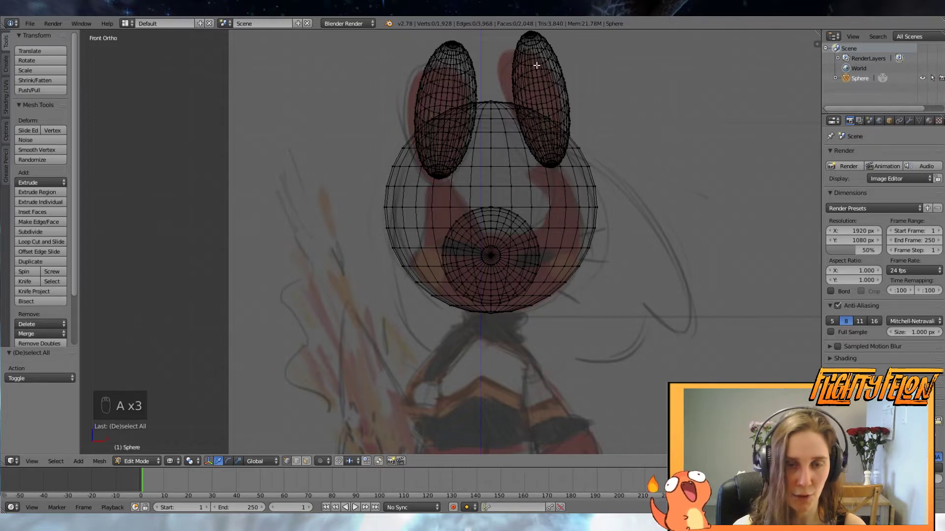
key("l")
key("g")
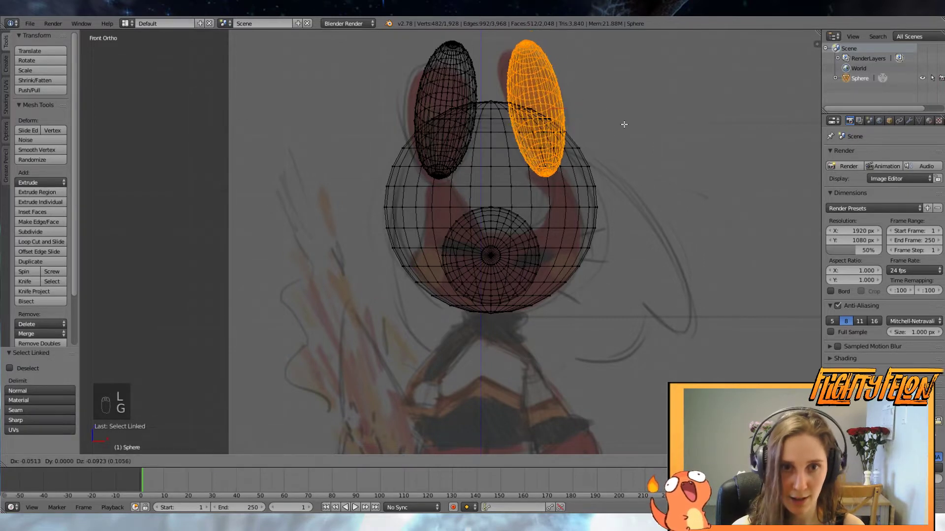
left_click(624, 123)
key("r")
left_click(664, 112)
key("g")
left_click(660, 114)
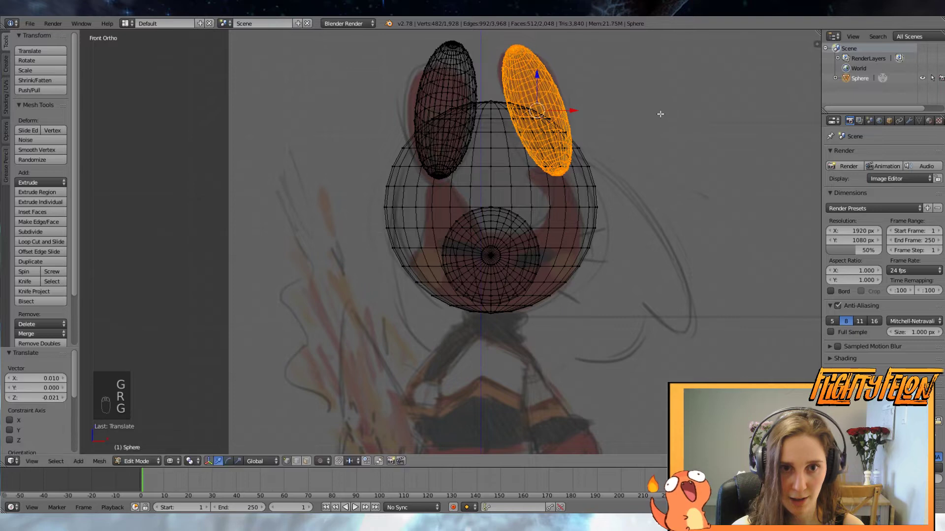
Move the ear on the -X side about -0.10 along X and -0.18 along Z onto its drawing
key("a")
key("l")
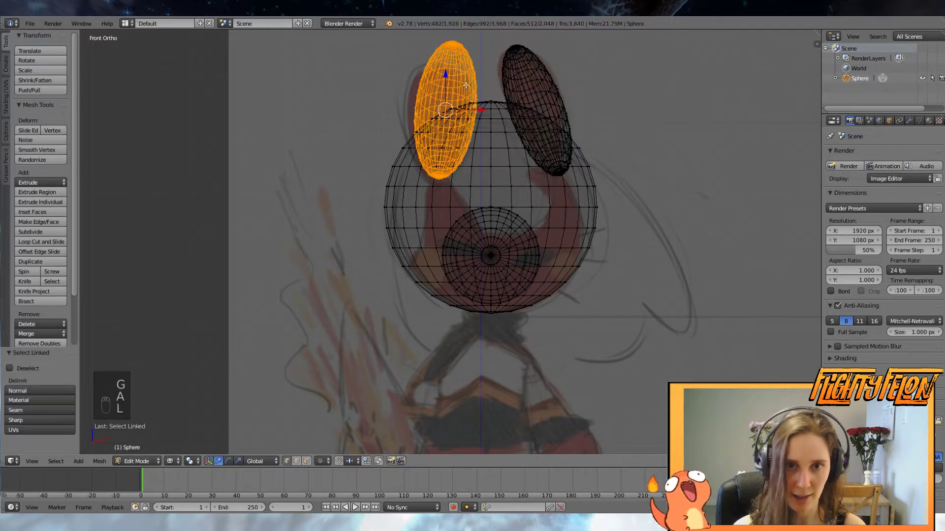
key("g")
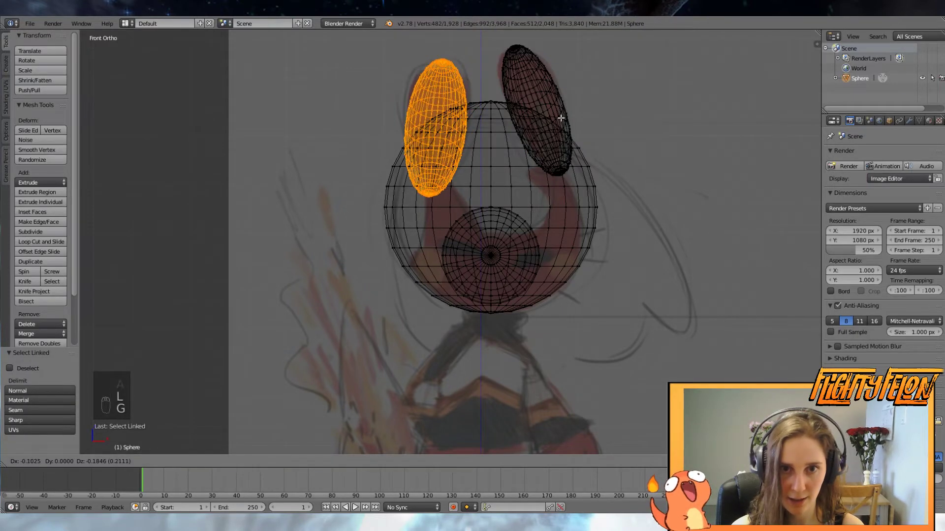
left_click(561, 118)
key("a")
Move the muzzle sphere 0.034 along X and -0.124 along Z, widen it by 1.192 along X, and fine-tune its rotation and position
scroll(599, 273, "up", 1)
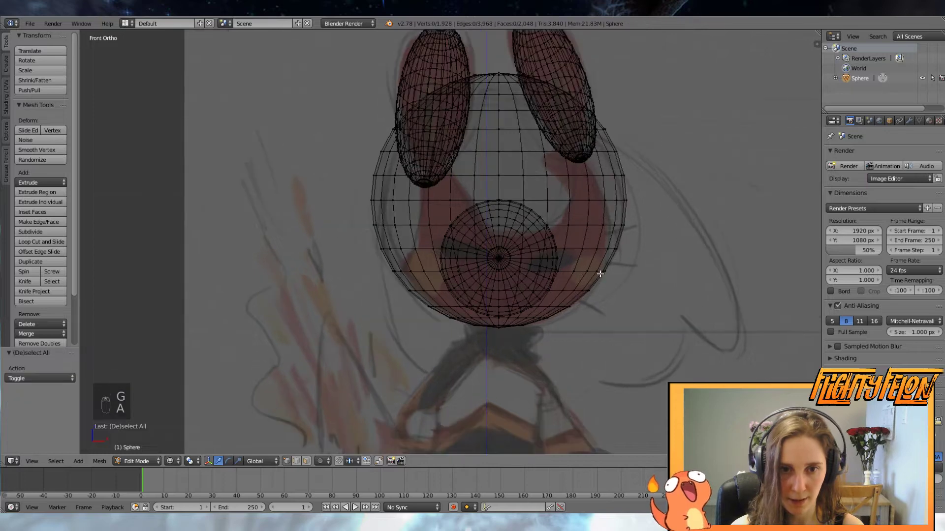
key("l")
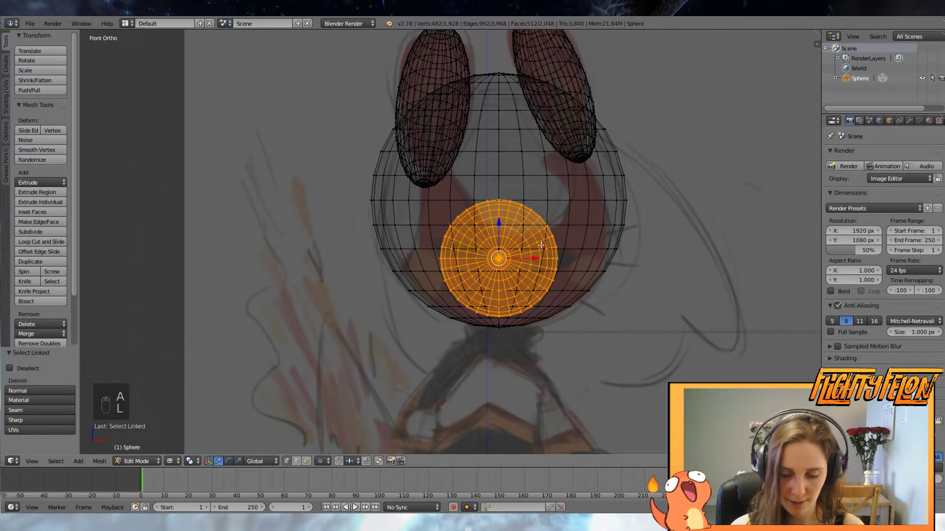
key("g")
left_click(598, 284)
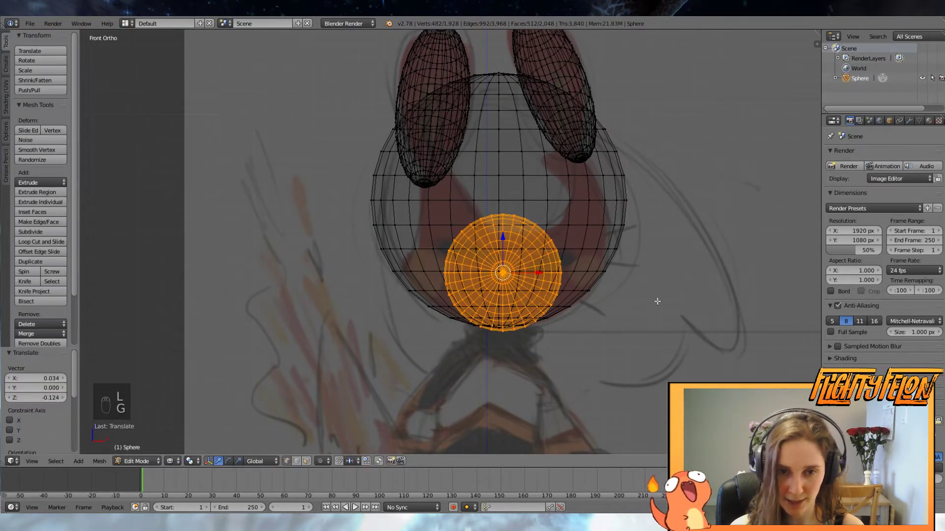
key("s")
key("x")
left_click(669, 313)
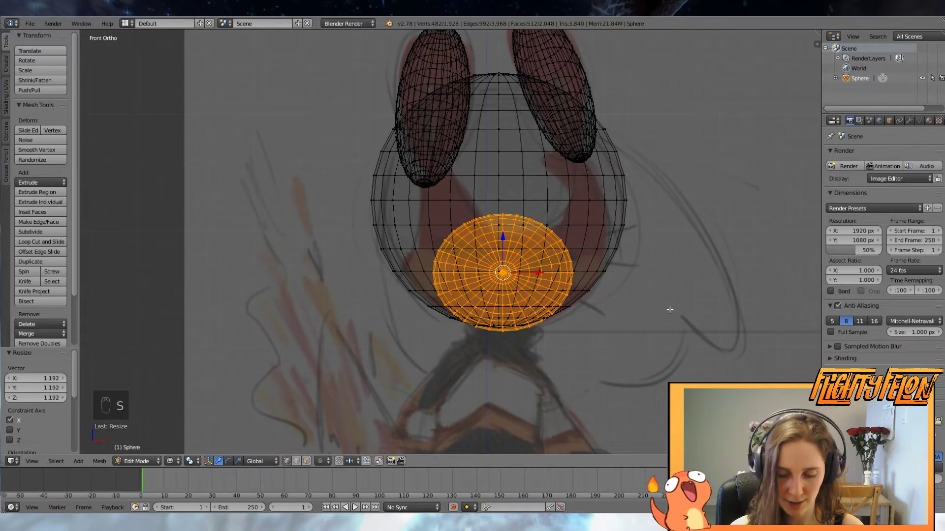
key("r")
left_click(669, 322)
key("g")
left_click(657, 301)
In the side view, move the muzzle sphere 0.064 along Y into the head
middle_click_drag(656, 302, 425, 304)
key("KP_3")
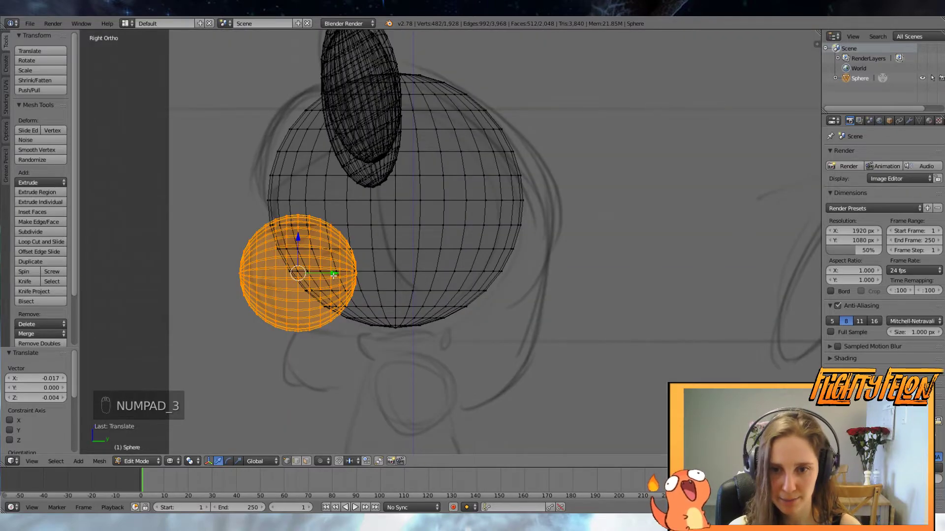
left_click_drag(333, 276, 342, 275)
mouse_move(341, 276)
middle_mouse_down()
mouse_move(525, 301)
mouse_move(480, 285)
middle_mouse_up()
key("KP_1")
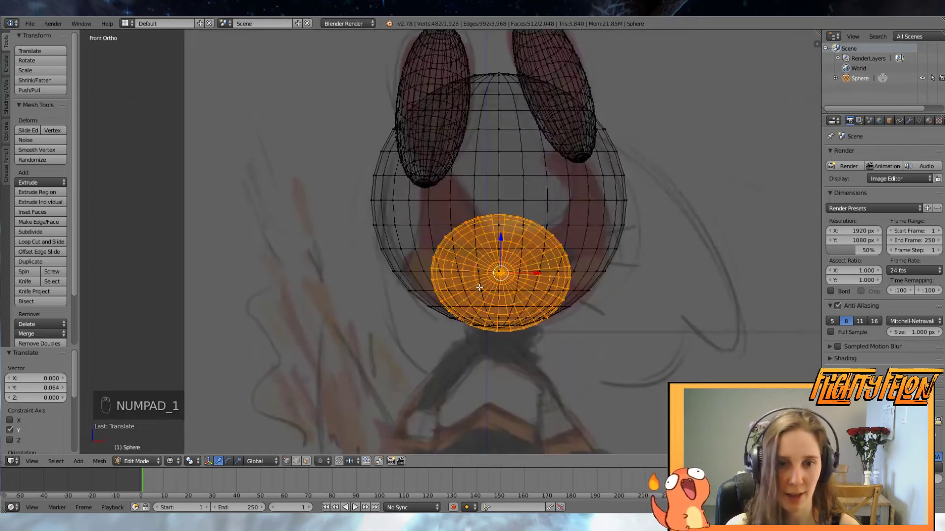
Delete the muzzle sphere's vertices and check the remaining head and ears in solid shading
scroll(479, 287, "up", 1)
scroll(561, 277, "down", 2)
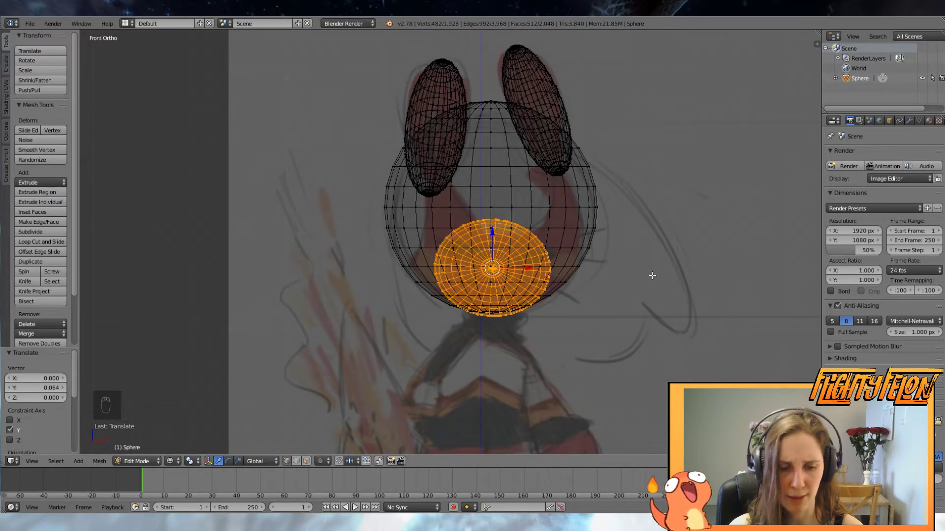
key("Delete")
left_click(652, 275)
scroll(533, 267, "up", 1)
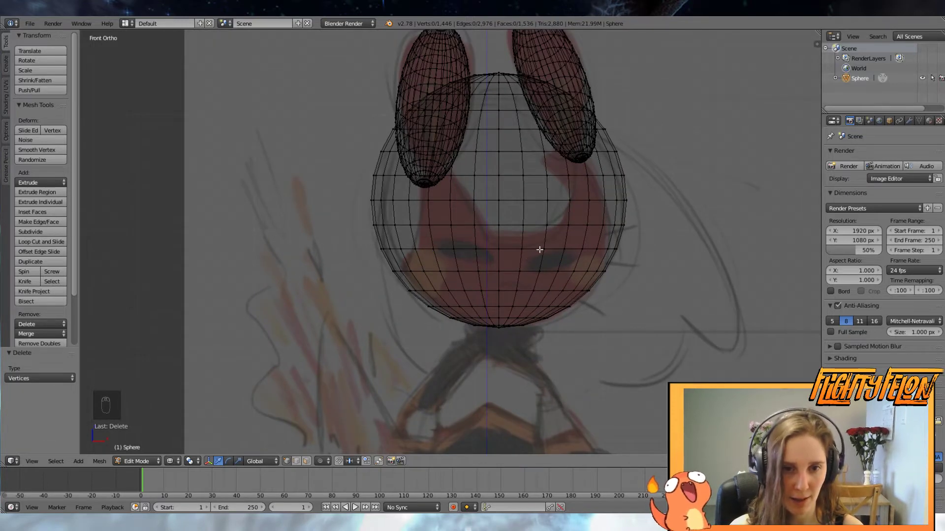
key("z")
middle_click_drag(538, 252, 402, 280)
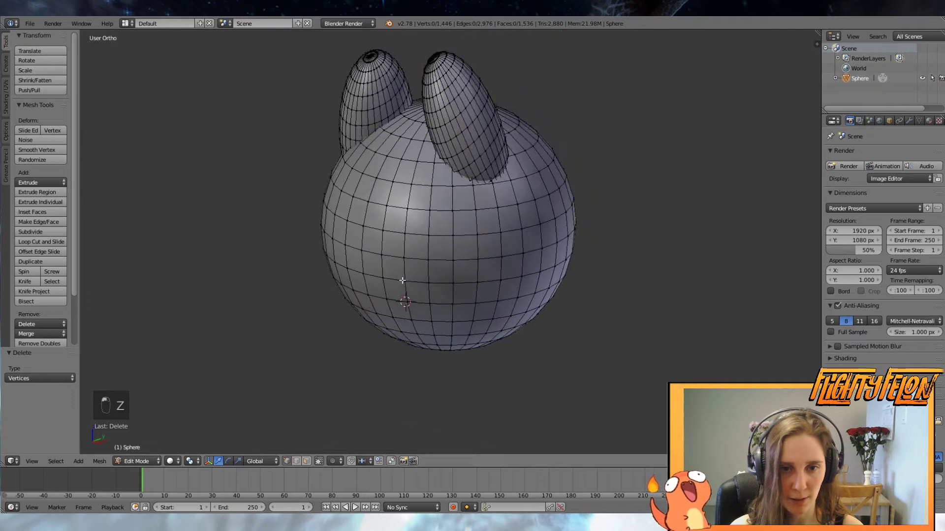
middle_click_drag(478, 266, 531, 251)
In the front wireframe view, add a UV sphere over the +X eye drawing, scale it to about 0.24 and rotate it 90°
key("KP_1")
key("z")
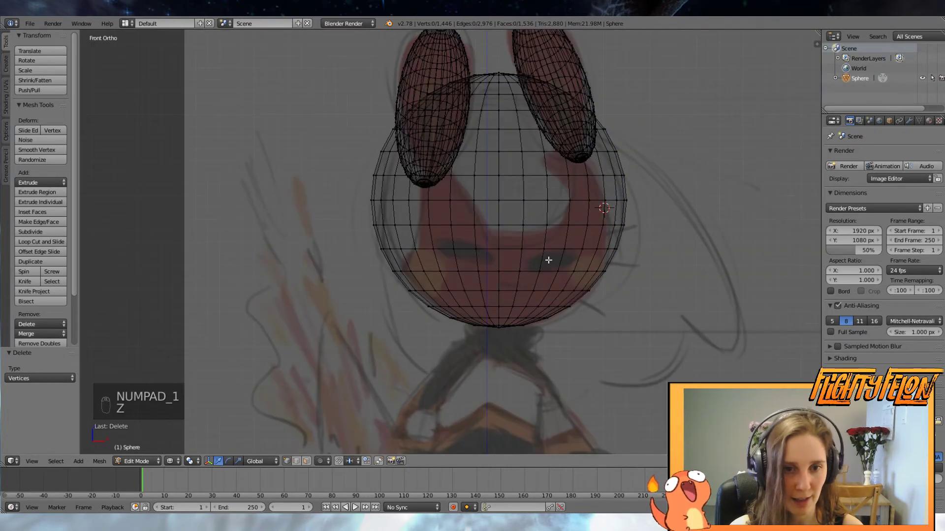
key("shift+a")
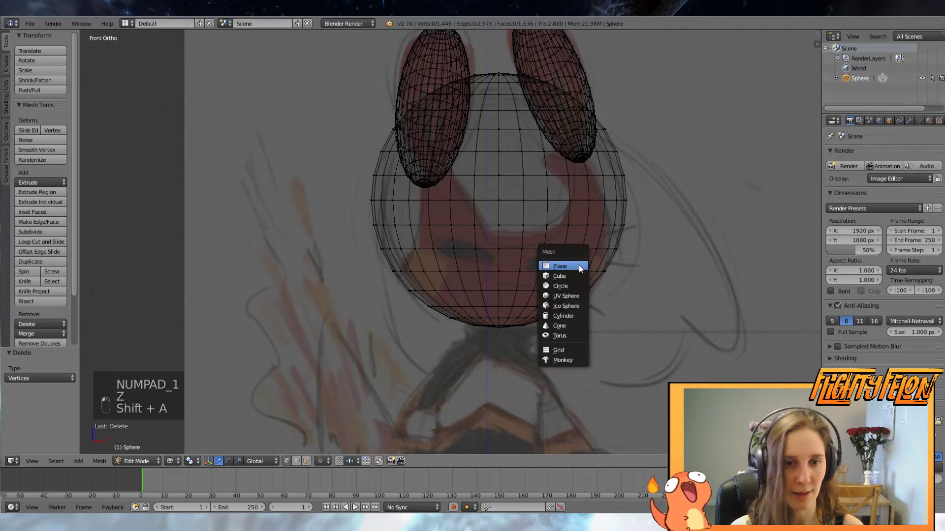
left_click(567, 297)
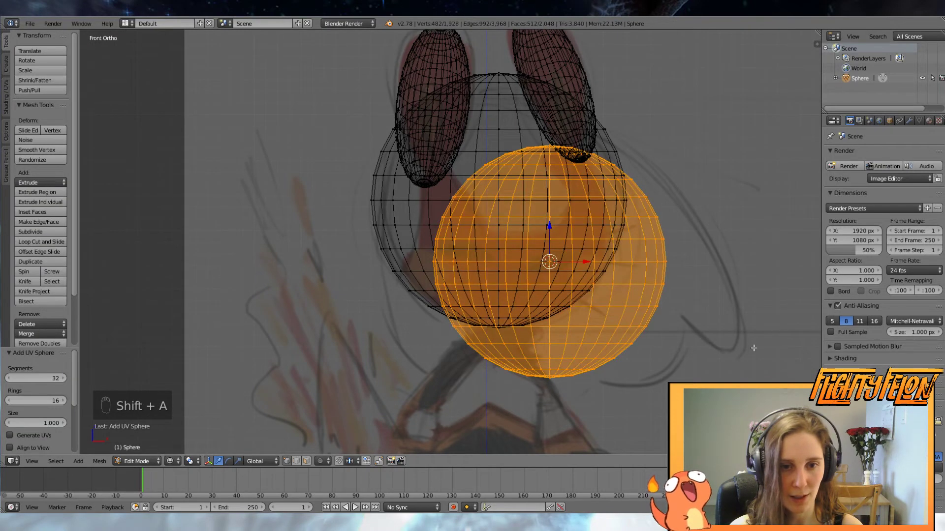
key("s")
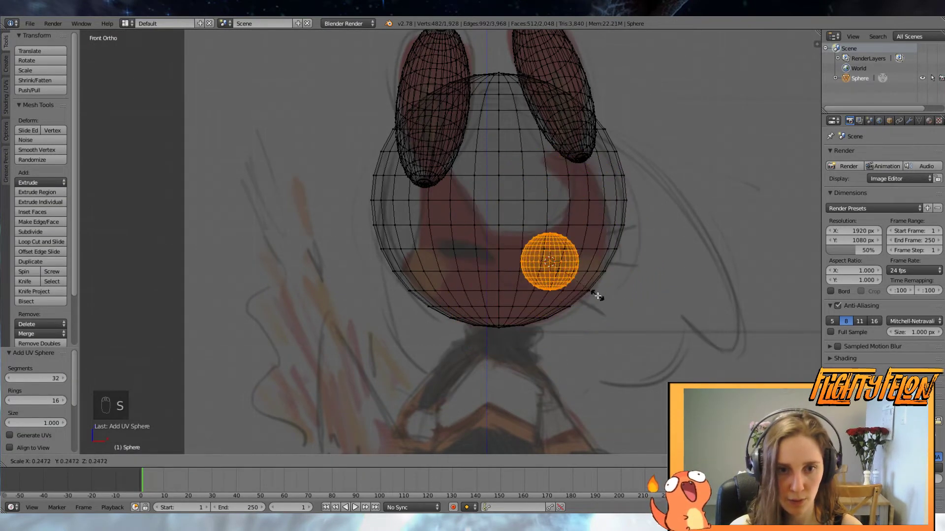
left_click(569, 290)
type("r90")
key("Return")
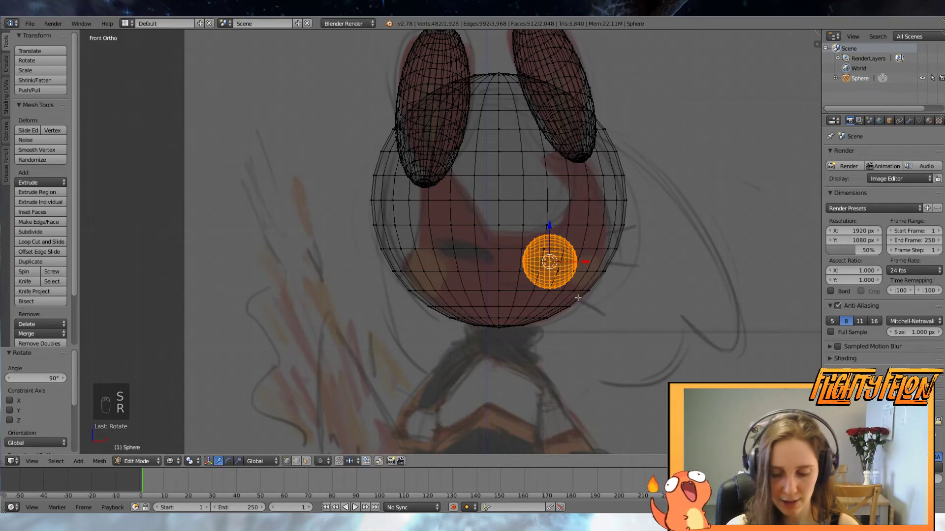
Shrink the eye sphere by 0.362 and stretch it by 3.718 along X into a flat ellipsoid
middle_click_drag(616, 298, 549, 317)
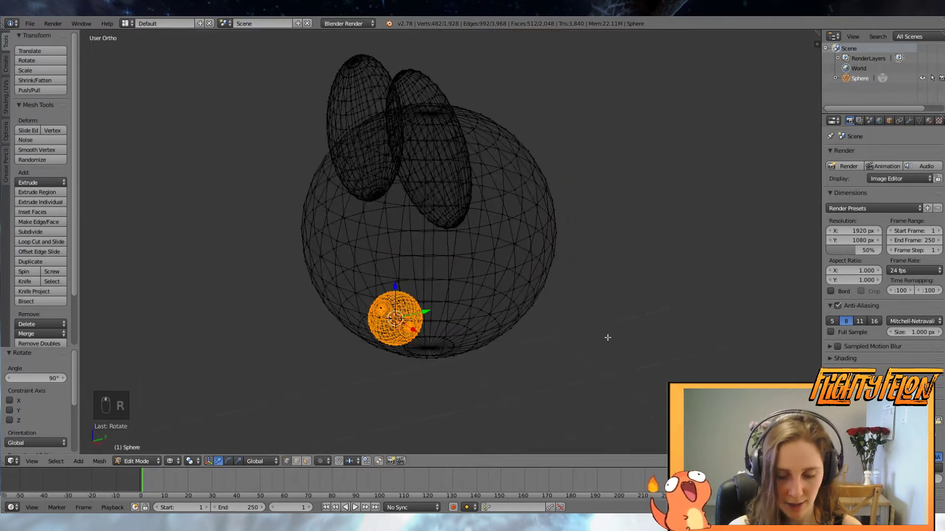
key("s")
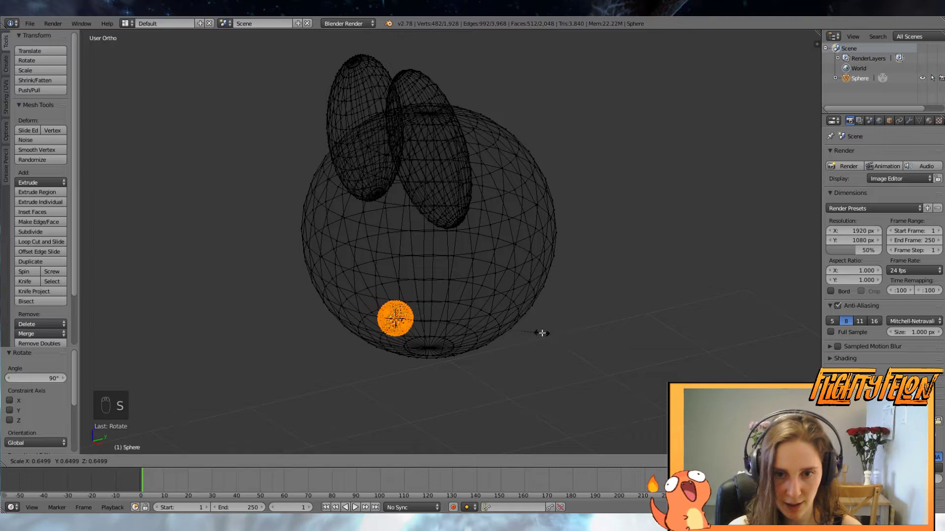
left_click(477, 325)
key("s")
key("x")
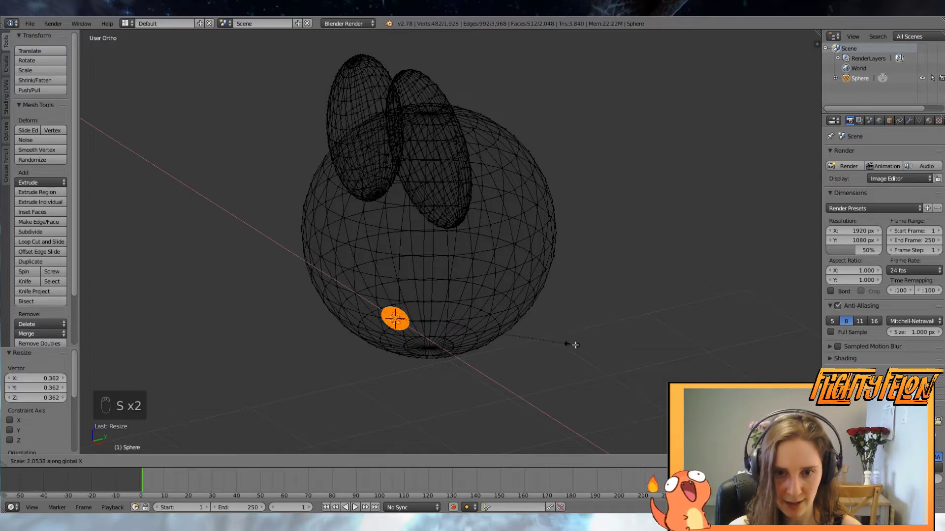
left_click(713, 343)
In the front view, narrow the eye to about 0.7 along X and rotate it -13.891° to match the drawing
key("KP_1")
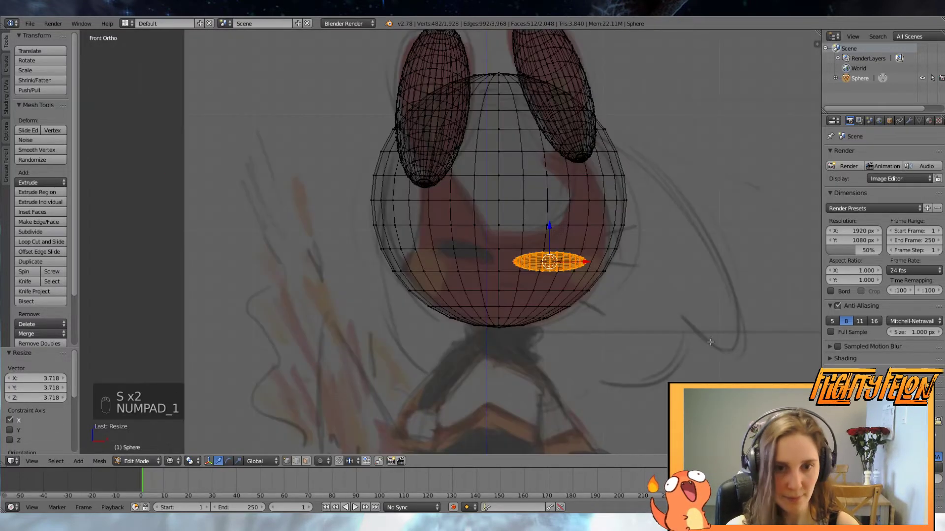
key("s")
key("x")
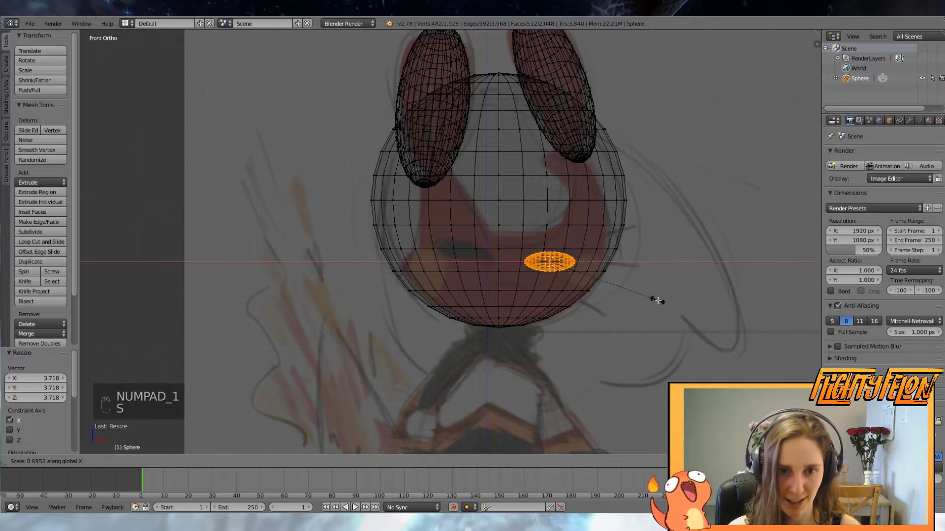
left_click(657, 300)
key("r")
left_click(695, 270)
Duplicate the eye -0.743 along X and 0.085 along Z onto the other eye drawing and rotate the copy 26.776°
key("shift+d")
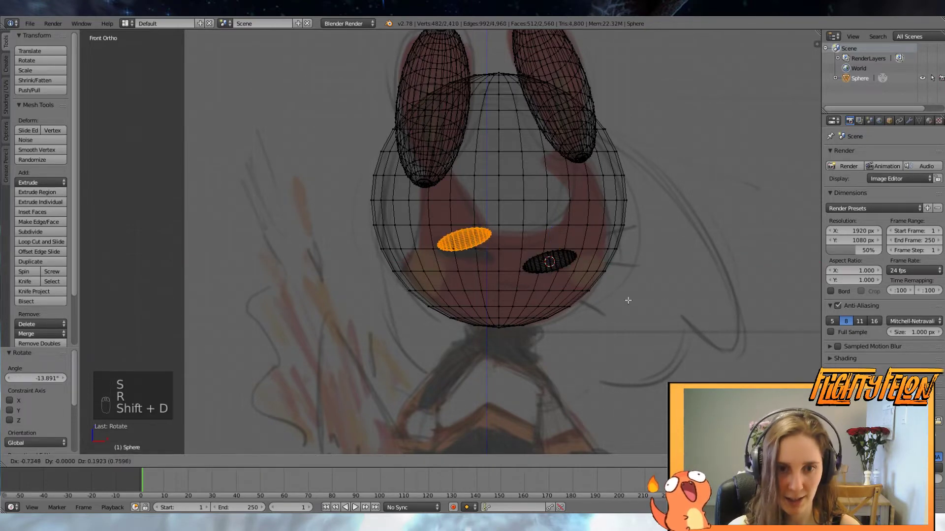
left_click(625, 312)
key("r")
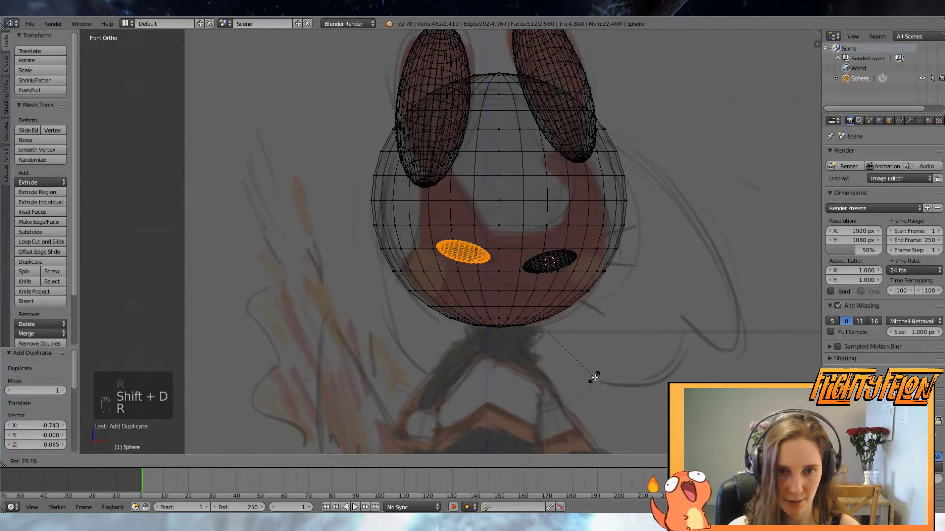
left_click(594, 377)
Select both eyes, switch to solid shading and move them -0.329 along Y out to the face surface
middle_click_drag(594, 377, 624, 369)
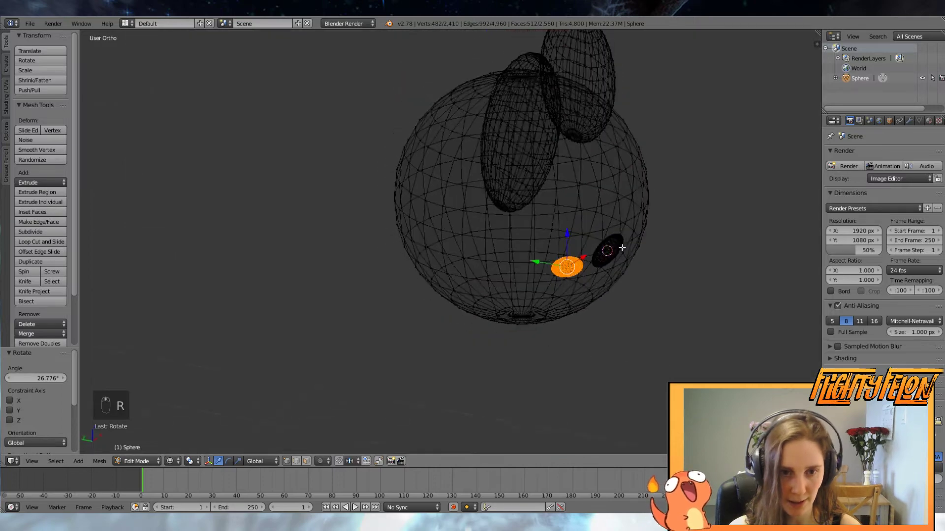
key("l")
key("z")
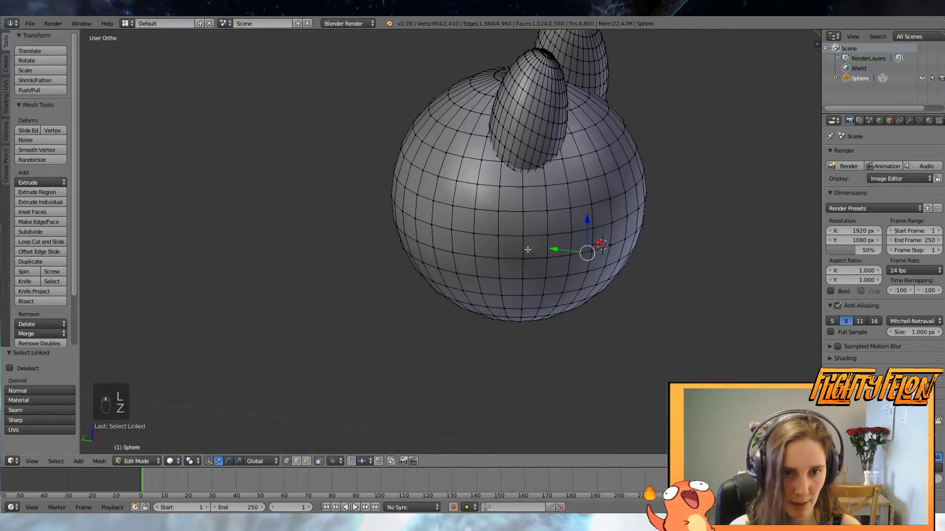
left_click_drag(554, 254, 584, 257)
left_click(587, 260)
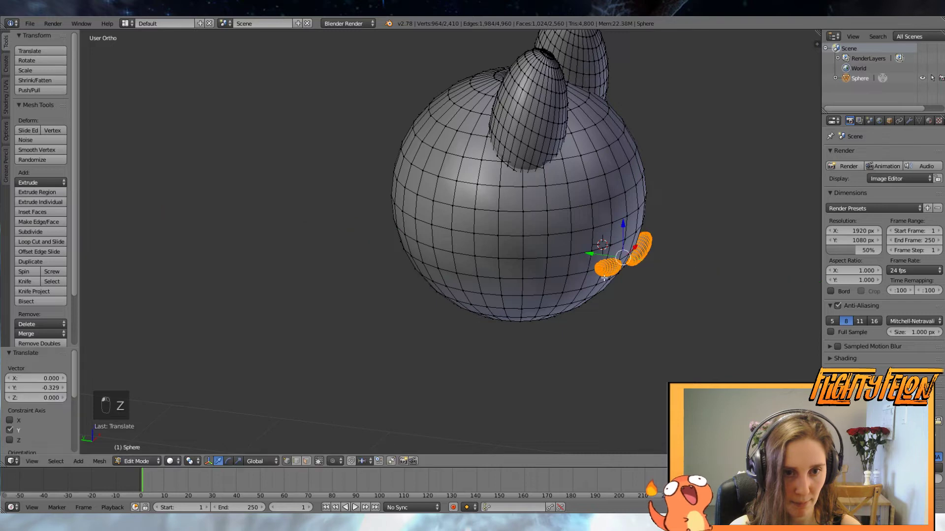
Select a single eye and adjust its position and rotation so it sits against the curve of the face
middle_click_drag(587, 260, 451, 357)
key("a")
key("l")
key("g")
left_click_drag(452, 348, 461, 344)
key("r")
left_click(558, 351)
key("a")
middle_click_drag(504, 352, 530, 215)
In the front view, reset the 3D cursor to the world origin and add a cylinder with 16 vertices
key("KP_1")
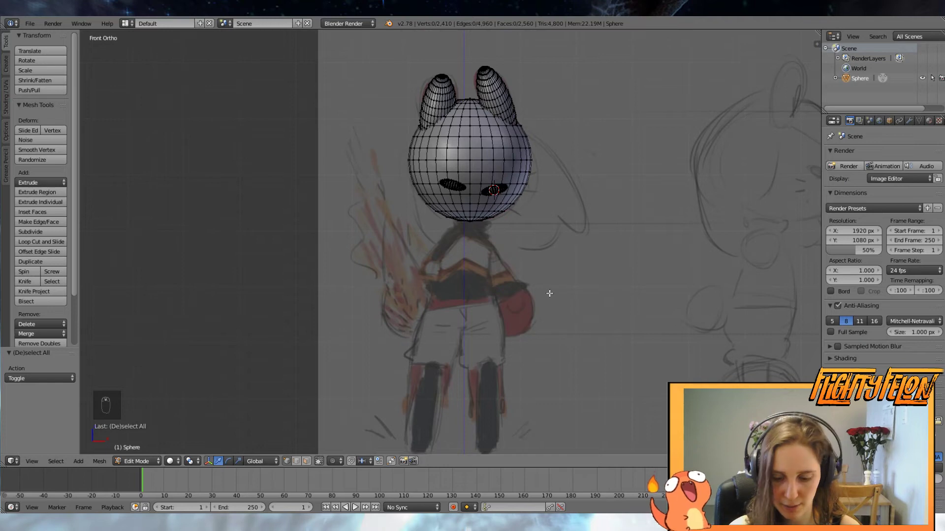
key("shift+c")
scroll(553, 295, "up", 3)
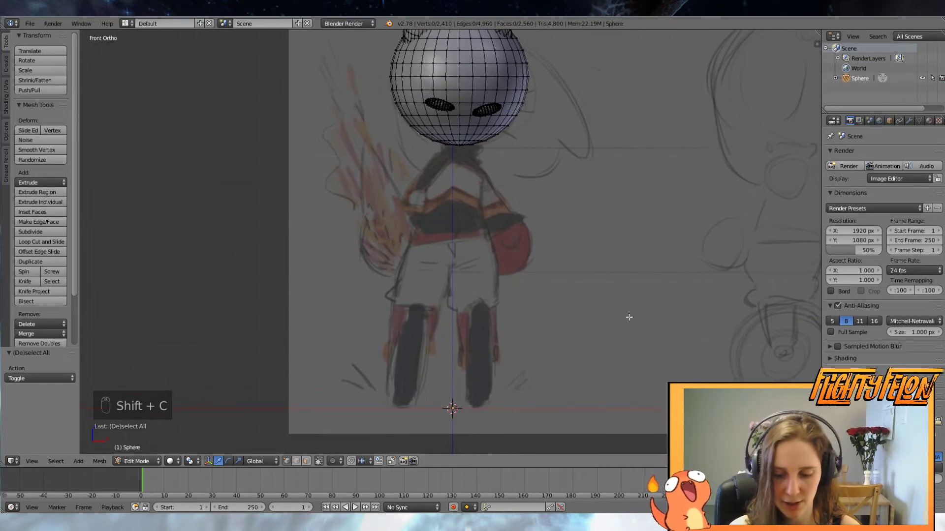
key("shift+c")
scroll(525, 337, "up", 3)
key("shift+a")
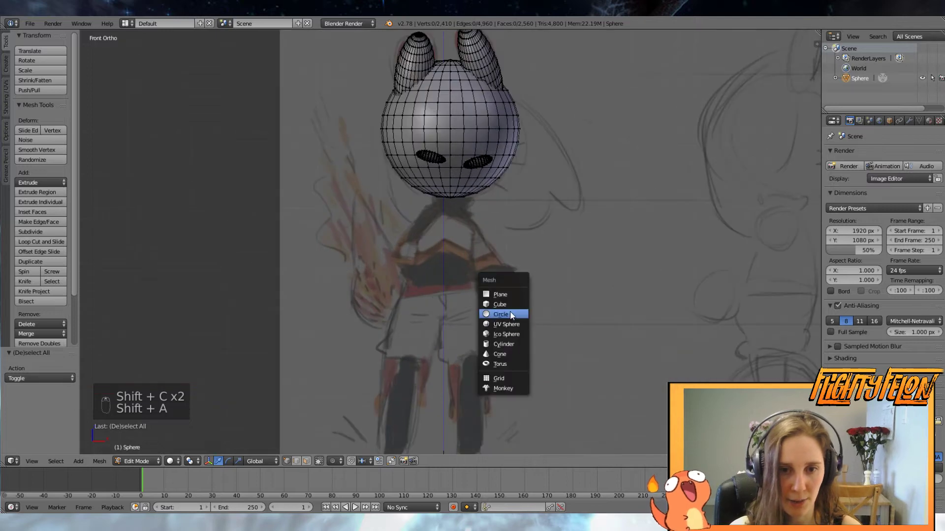
left_click(498, 343)
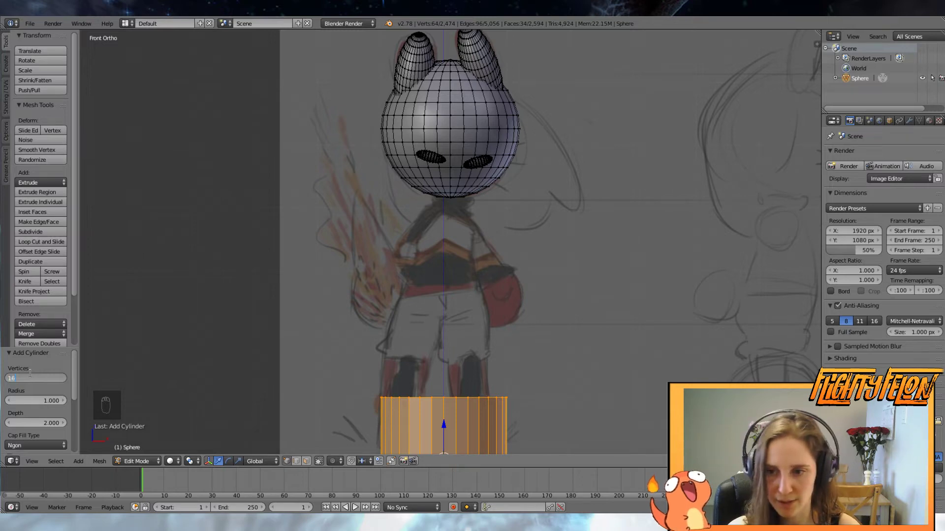
left_click(30, 374)
type("16")
key("Return")
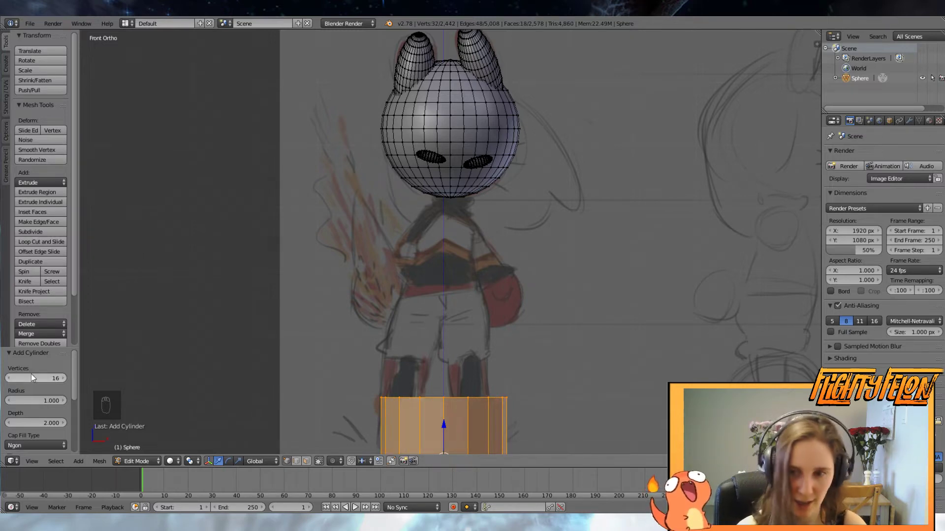
Select the cylinder's top and bottom cap faces and delete them, leaving an open tube
mouse_move(379, 344)
middle_mouse_down()
mouse_move(385, 353)
mouse_move(368, 444)
middle_mouse_up()
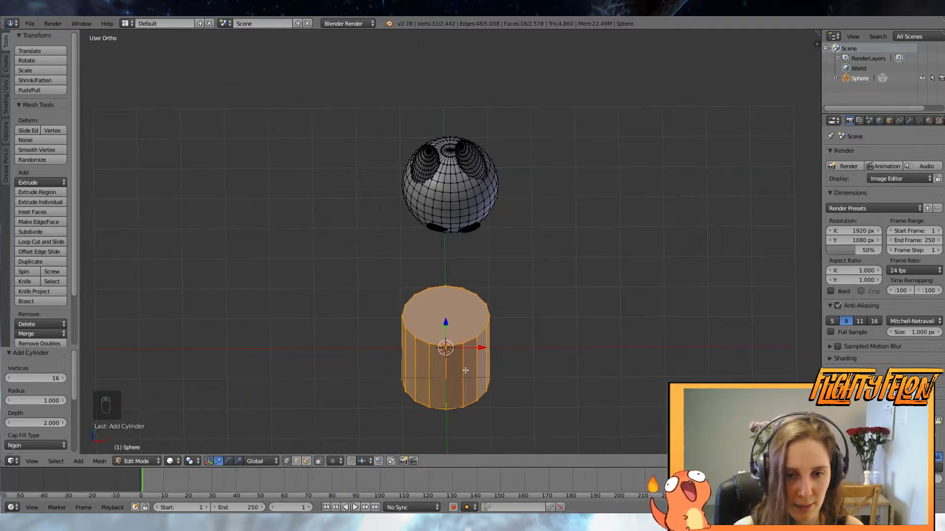
scroll(465, 370, "up", 2)
middle_click_drag(466, 371, 597, 395)
middle_click_drag(488, 347, 529, 263, "shift")
scroll(528, 263, "up", 3)
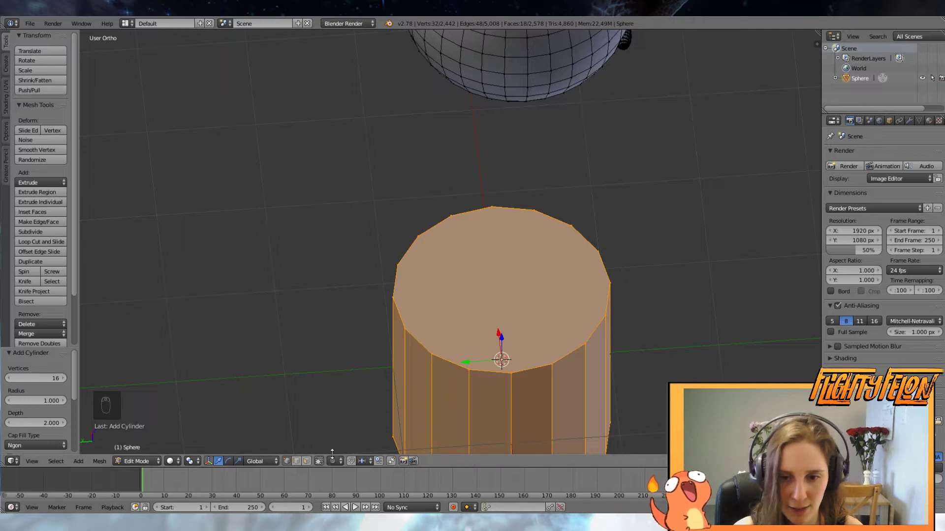
left_click(305, 461)
right_click(501, 297)
scroll(512, 342, "down", 4)
middle_click_drag(521, 384, 500, 302)
right_click(460, 434, "shift")
middle_click_drag(558, 329, 507, 283)
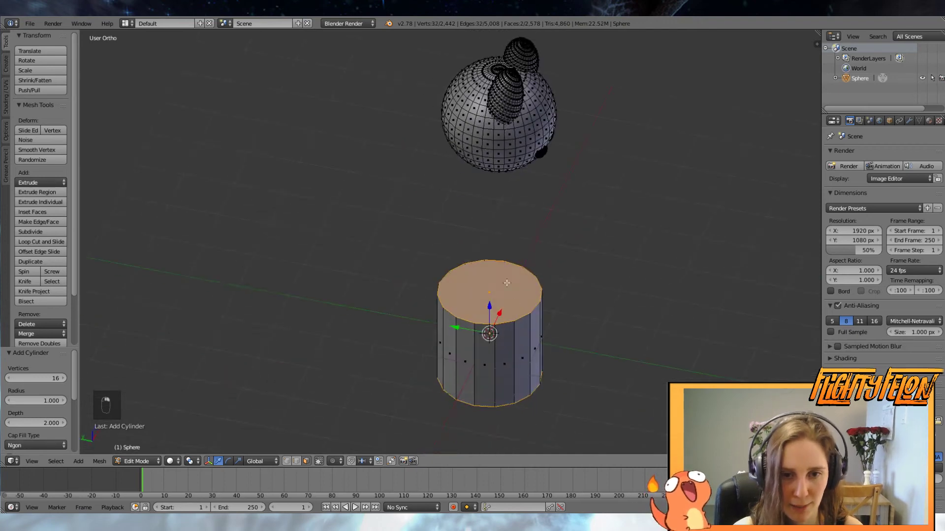
key("x")
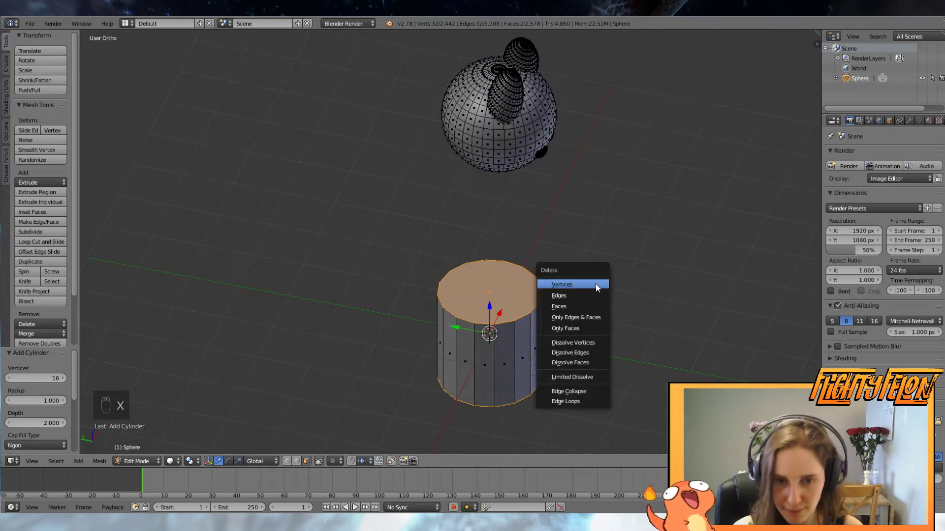
left_click(568, 307)
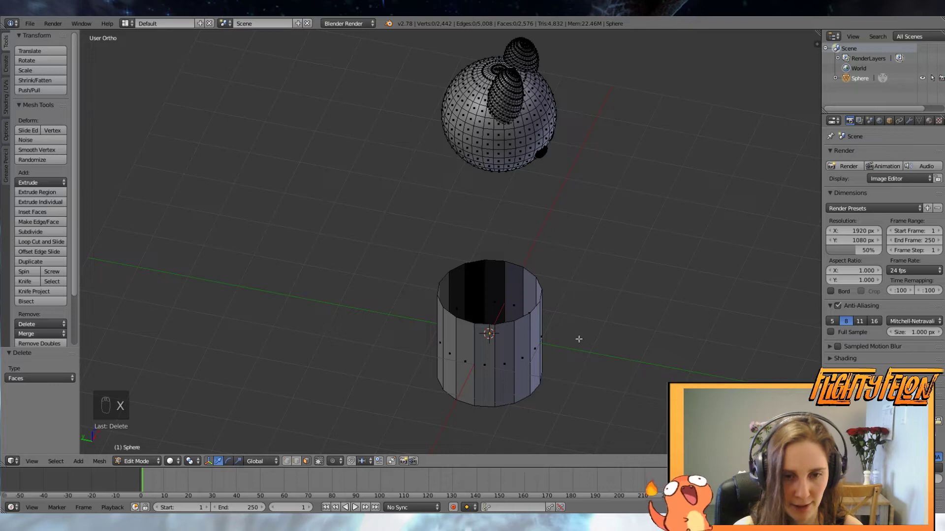
Select the whole open tube and, in the right side view, raise it 3.027 along Z to the torso drawing
middle_click_drag(579, 339, 536, 349)
key("l")
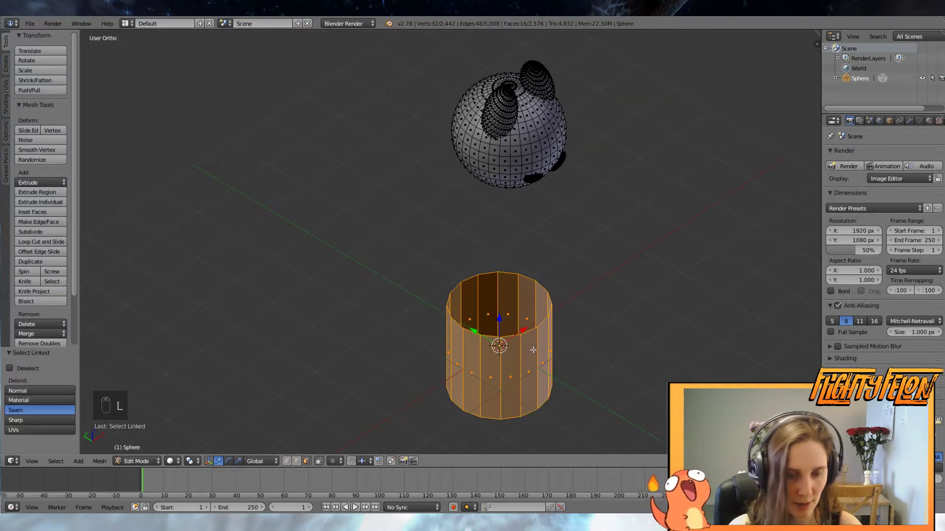
key("KP_3")
scroll(565, 385, "up", 1)
scroll(550, 375, "down", 1)
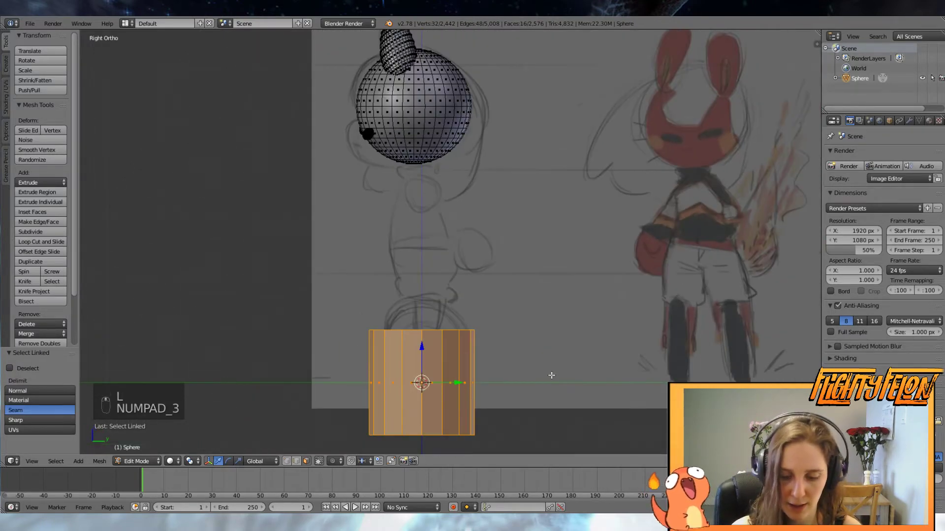
key("g")
left_click(532, 217)
scroll(515, 227, "up", 2)
middle_click_drag(511, 240, 544, 319, "shift")
scroll(551, 331, "up", 1)
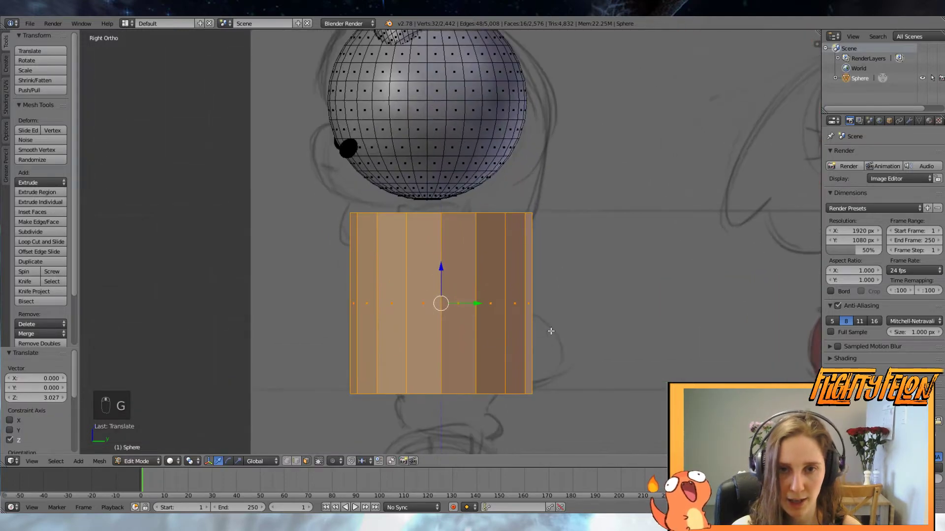
In wireframe, move the tube's top edge loop -0.099 along Y and 0.219 along Z, and scale it by 0.162 for the neck
left_click(297, 461)
right_click(452, 213, "alt")
key("z")
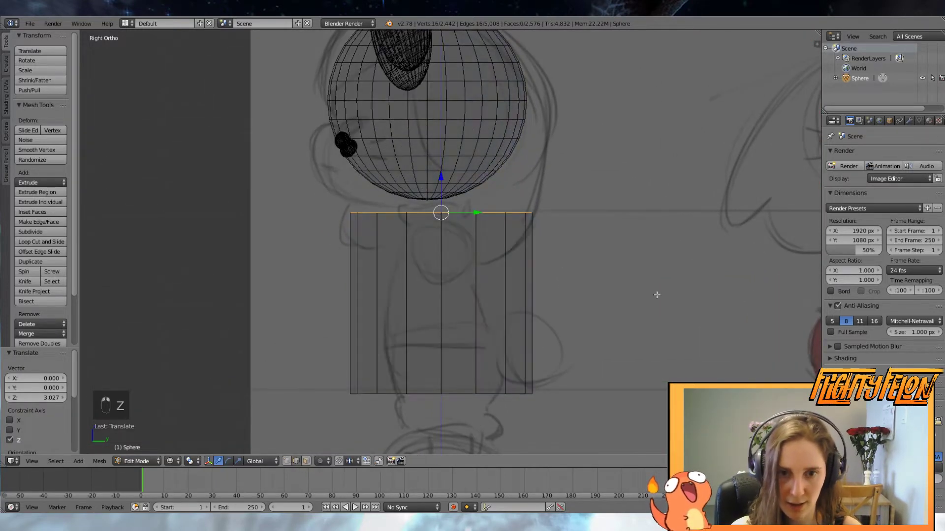
key("g")
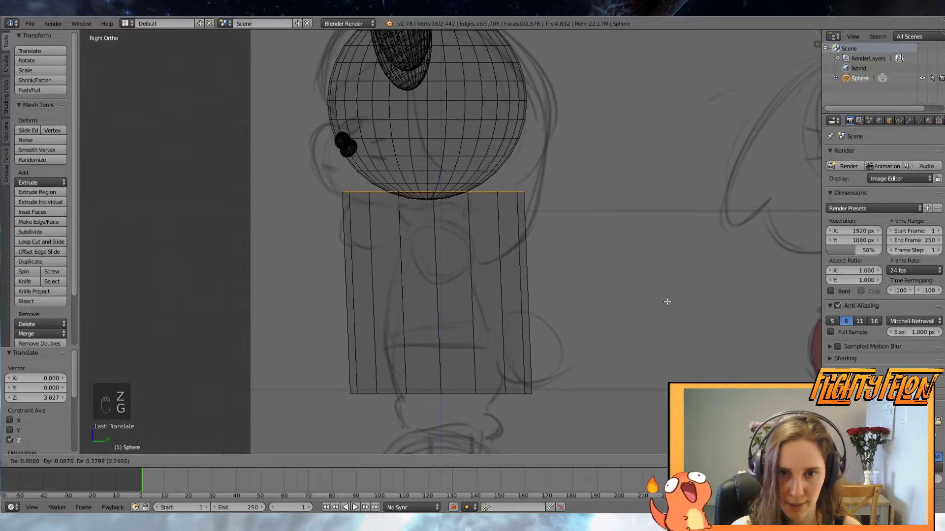
left_click(693, 312)
key("s")
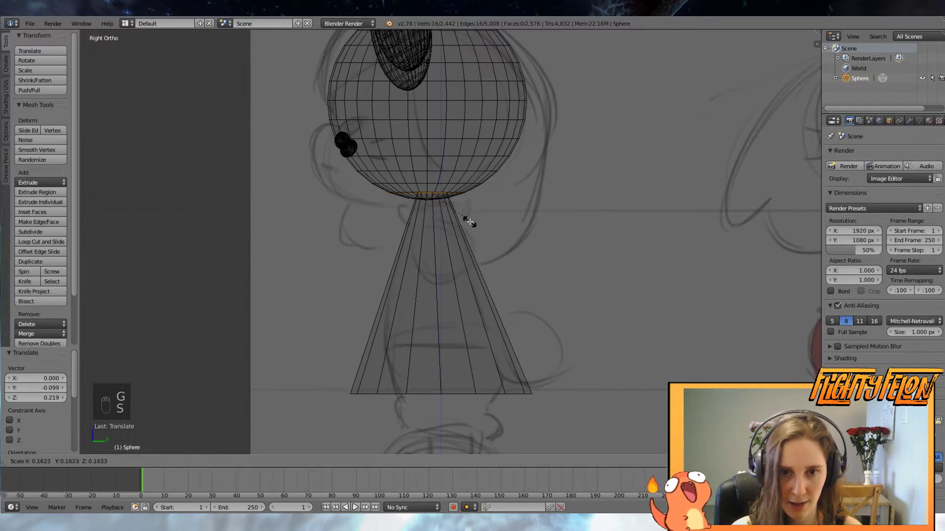
left_click(468, 220)
Scale the tube's bottom edge loop to roughly 0.57 and shift it along Y to match the hips, checking the shape in solid shading
right_click(445, 393, "alt")
scroll(570, 359, "down", 2, "shift")
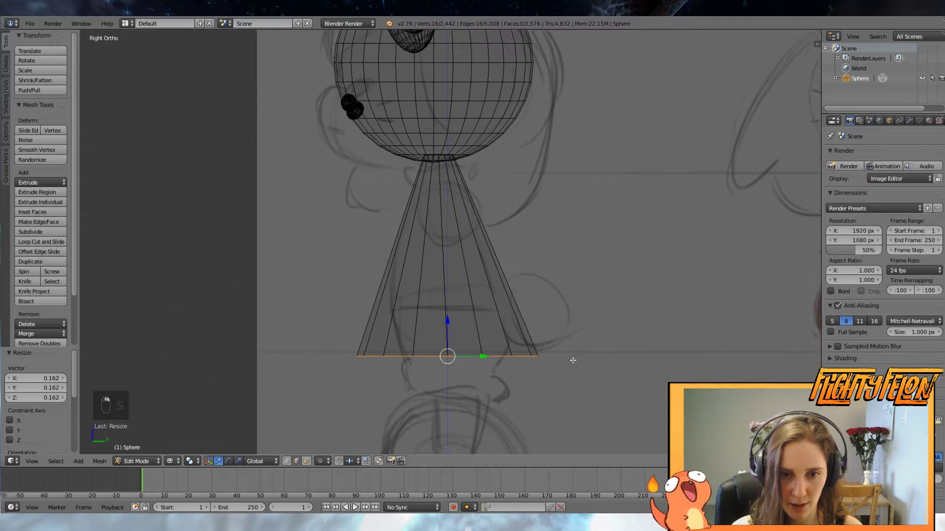
key("s")
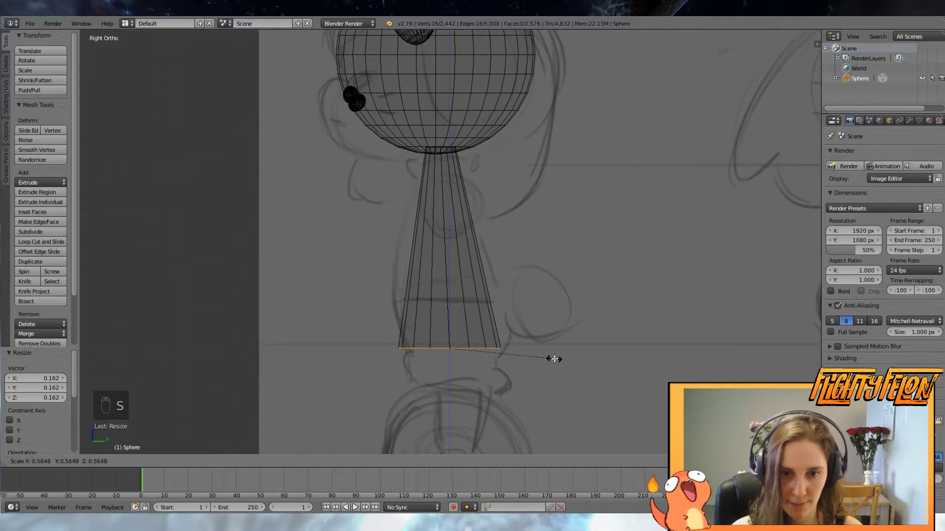
left_click(557, 359)
left_click_drag(489, 351, 498, 349)
key("a")
mouse_move(492, 257)
middle_mouse_down()
mouse_move(563, 280)
mouse_move(685, 294)
mouse_move(384, 281)
mouse_move(429, 211)
mouse_move(482, 311)
mouse_move(527, 243)
mouse_move(500, 237)
middle_mouse_up()
key("z")
key("KP_3")
scroll(500, 237, "up", 4)
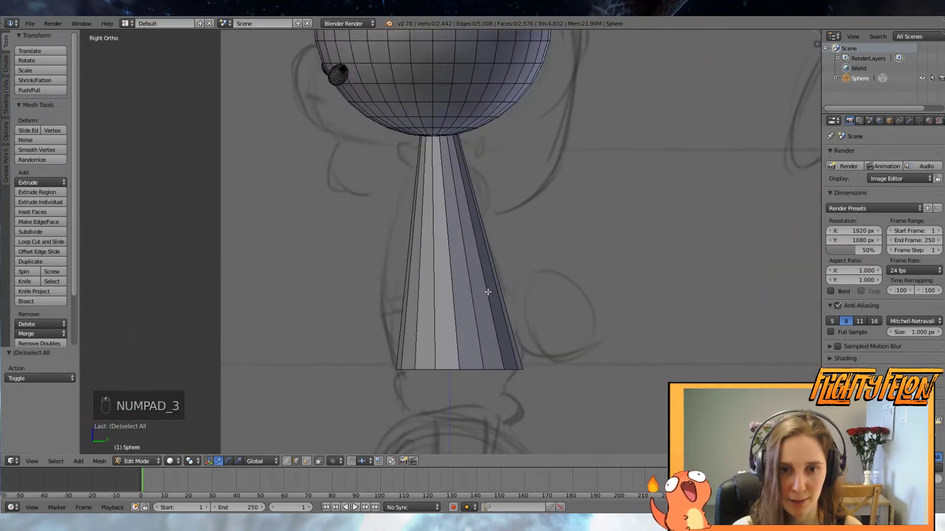
key("z")
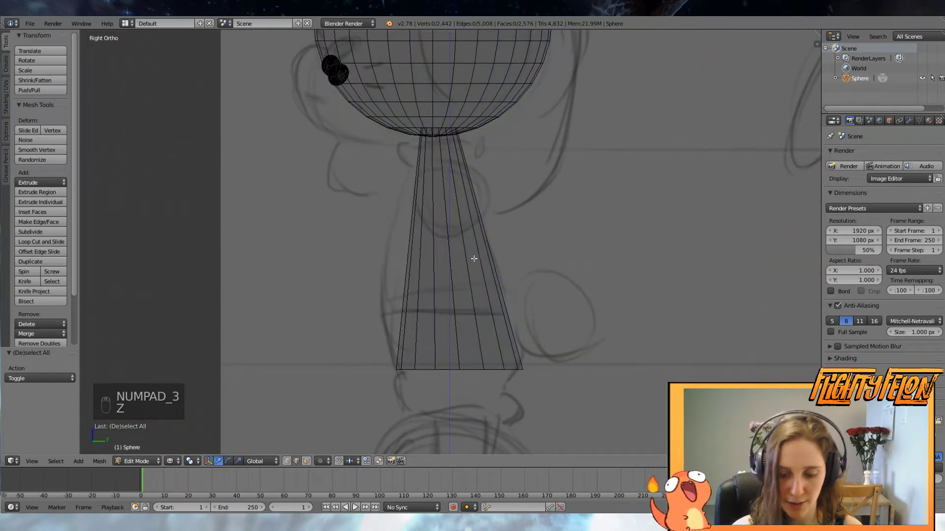
key("shift+r")
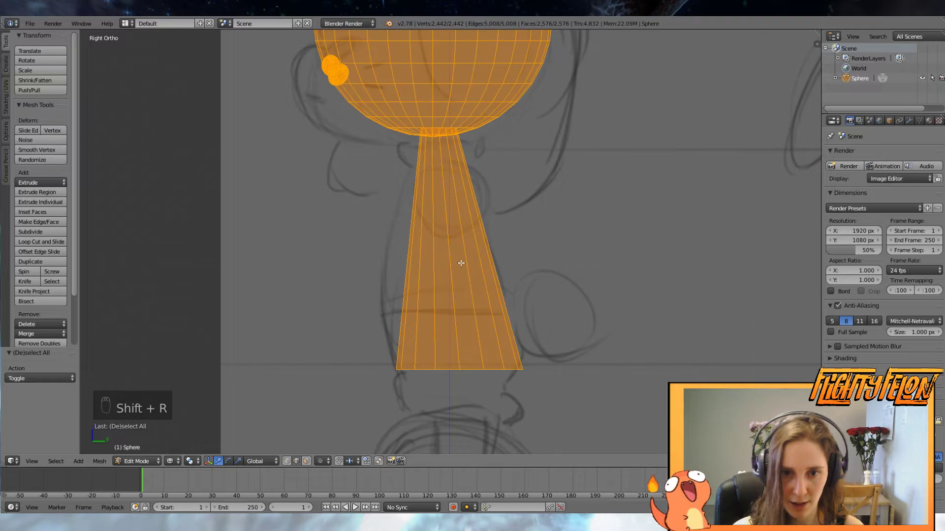
key("a")
key("ctrl+r")
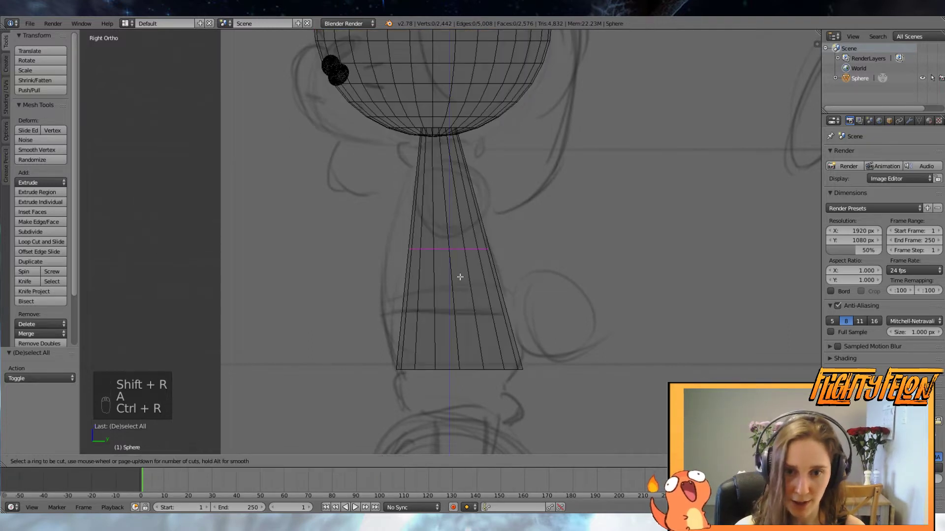
left_click(446, 246)
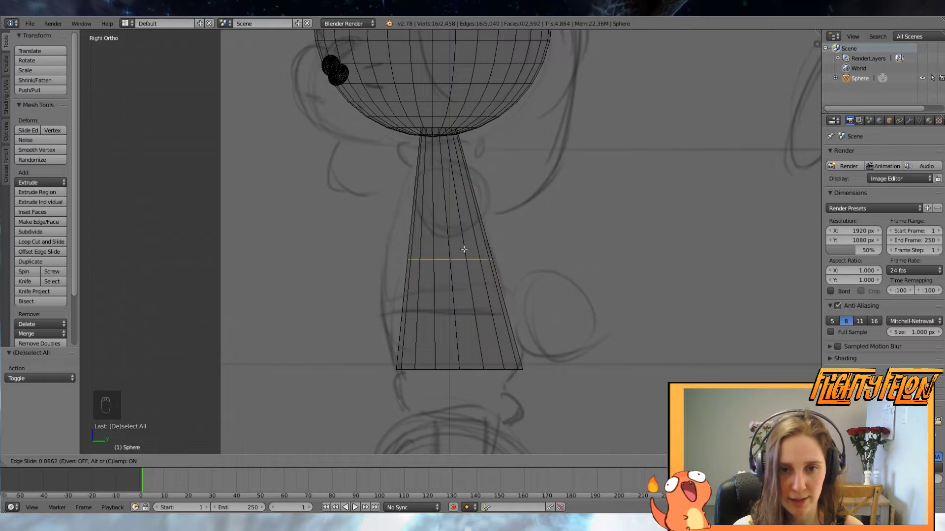
left_click(462, 257)
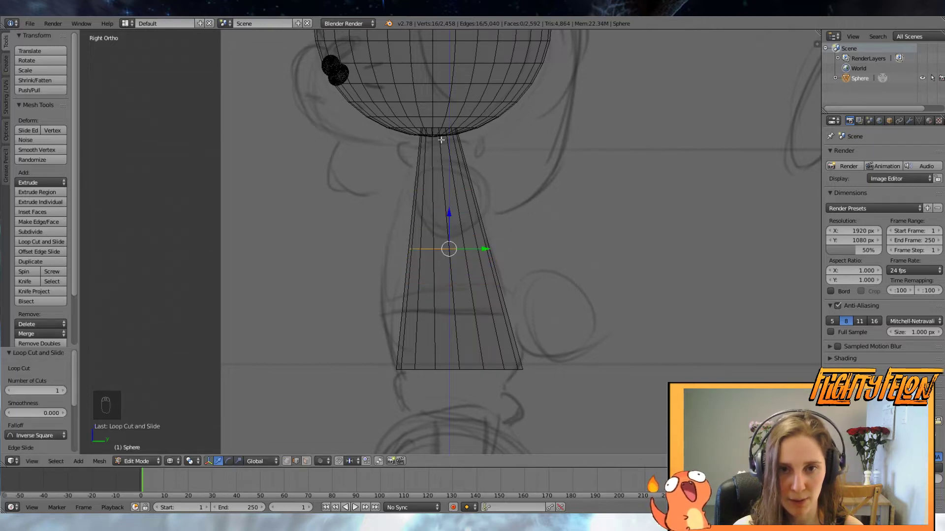
key("g")
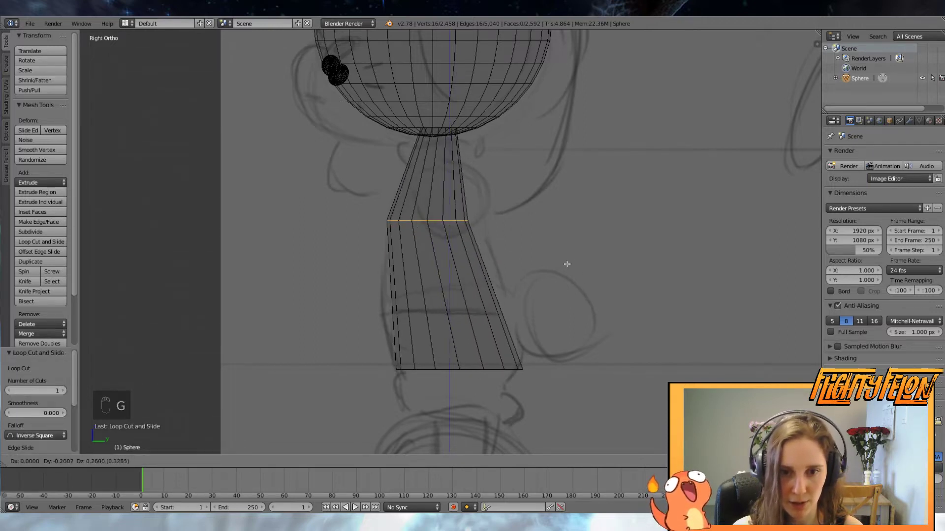
right_click(563, 291)
key("ctrl+z")
Add an edge loop at the torso drawing's waistline, scale it by 1.267 and shift it towards the front to match the belly outline
key("ctrl+r")
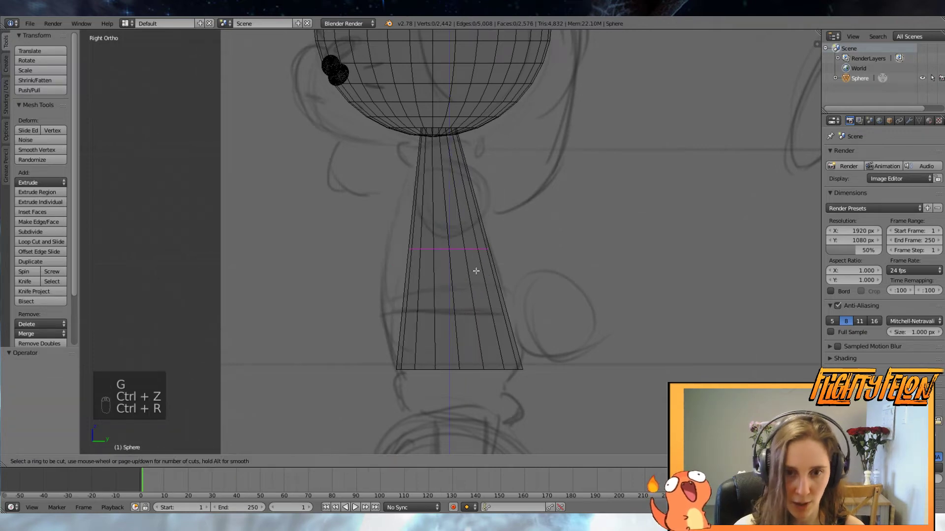
left_click(462, 251)
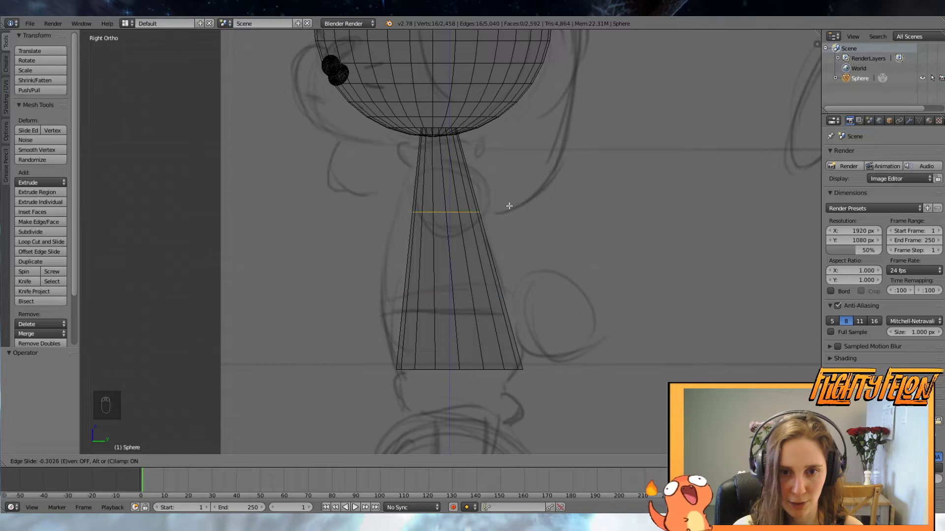
left_click(453, 306)
key("s")
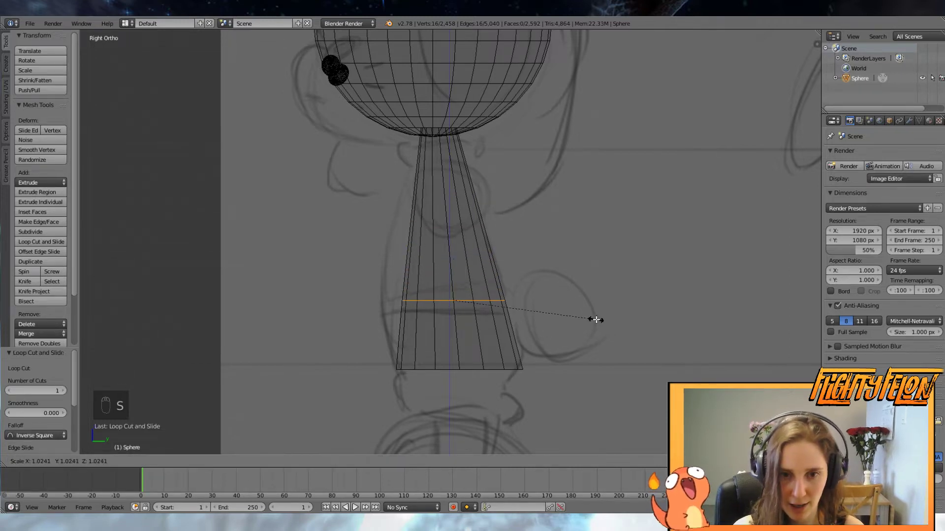
left_click(628, 320)
key("g")
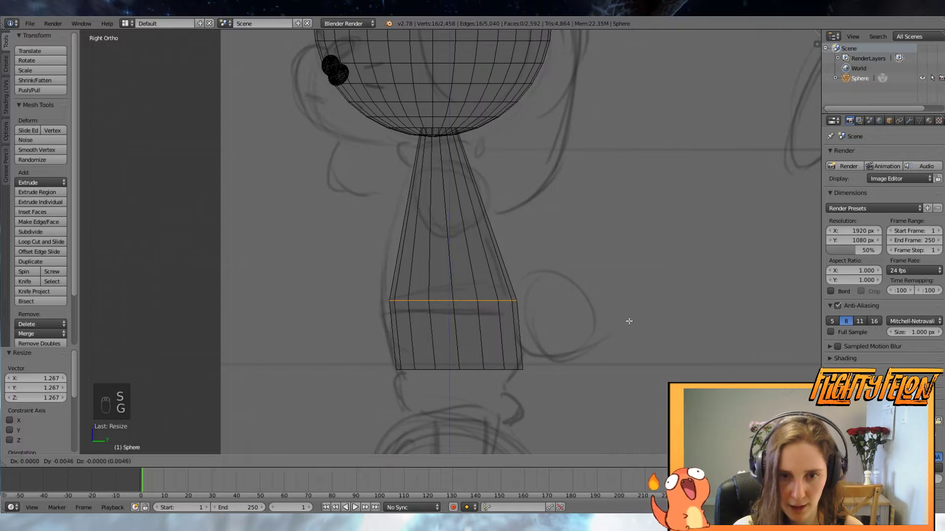
left_click(621, 324)
key("a")
Add an edge loop midway between the waist loop and the neck, then move it forward and widen it to the chest outline
key("ctrl+r")
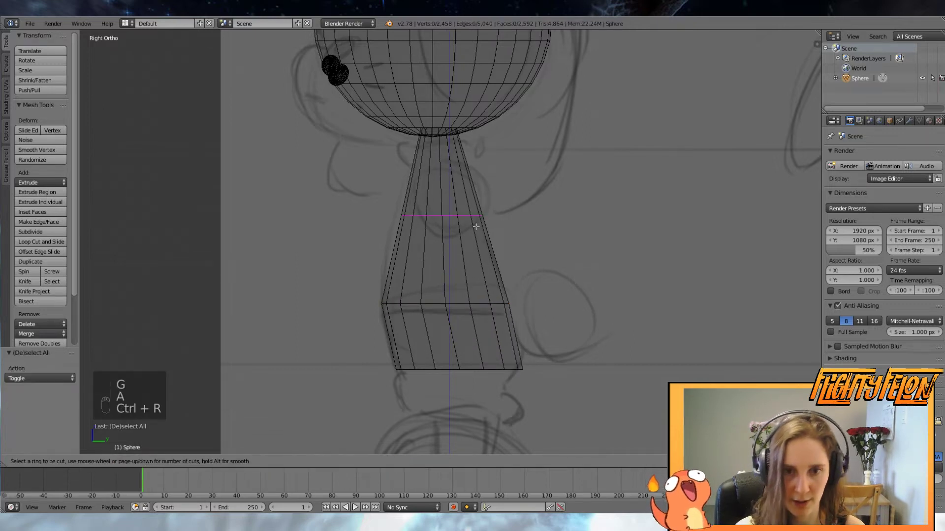
left_click(476, 226)
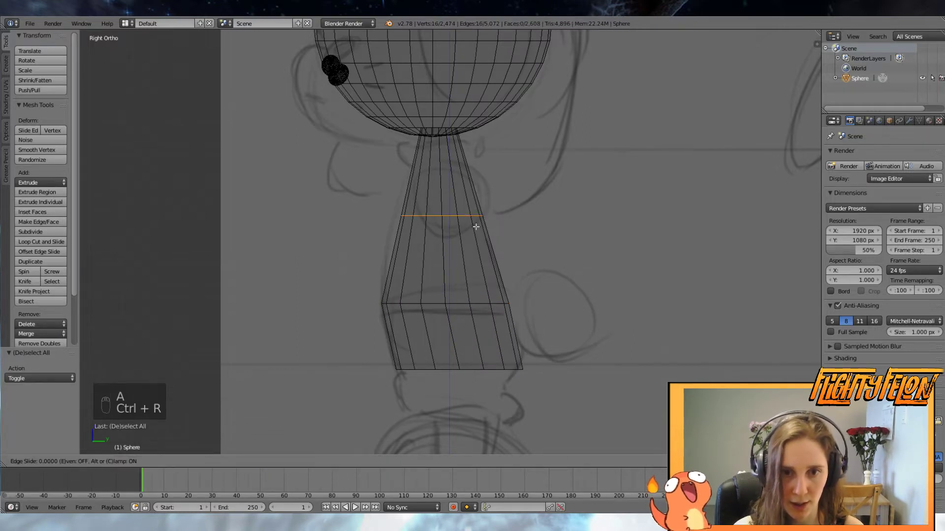
left_click(476, 227)
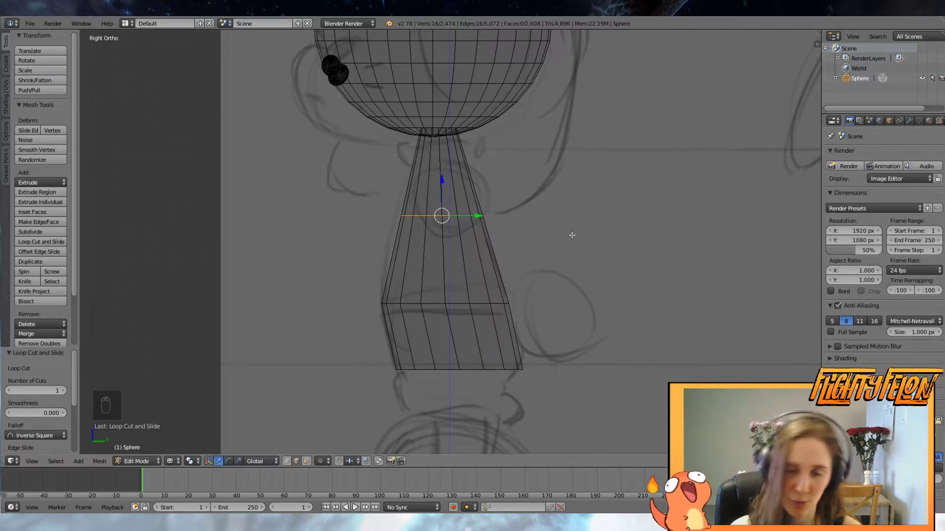
key("g")
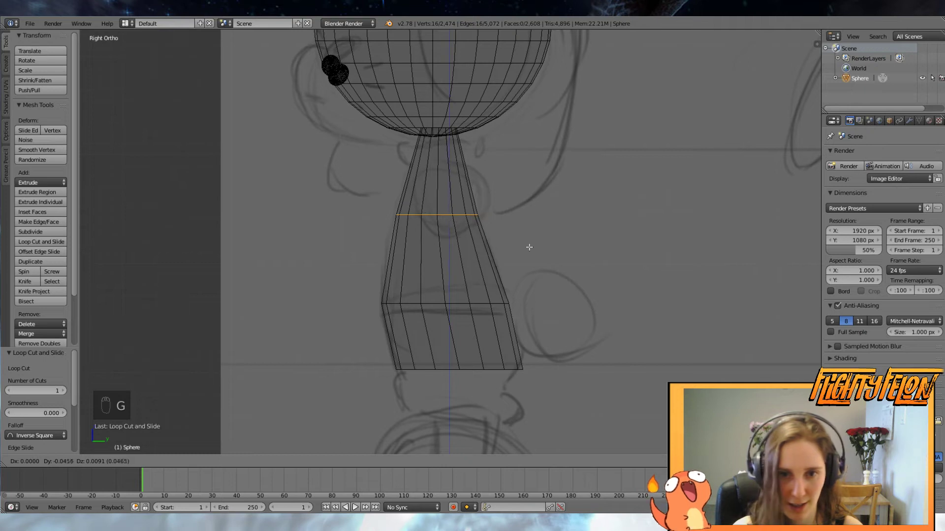
left_click(531, 249)
key("s")
left_click(538, 247)
key("a")
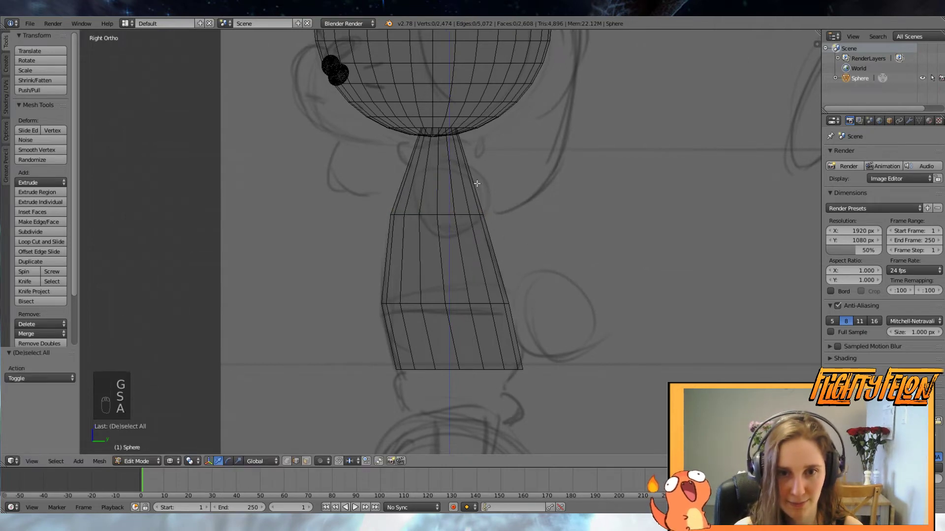
Add two edge loops between the chest and the neck, and scale the upper one by 1.877 to flare a collar
key("ctrl+r")
left_click(447, 168)
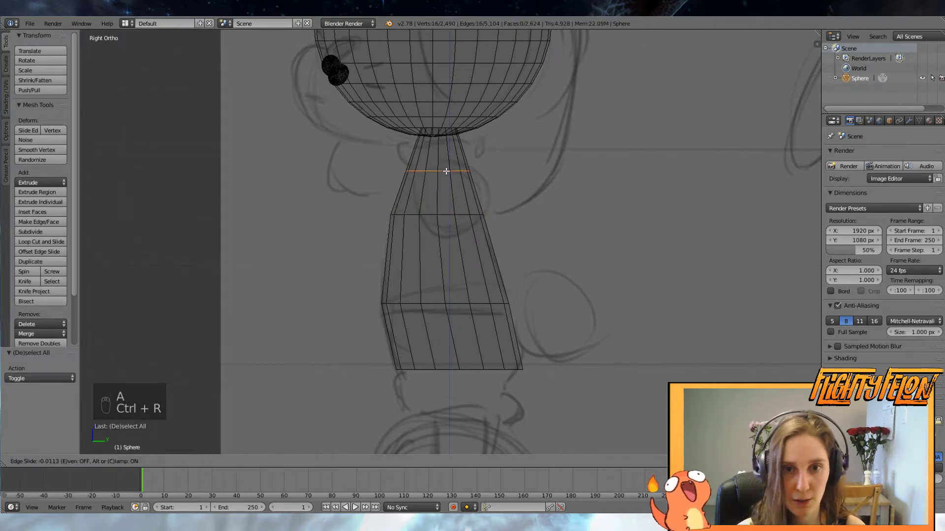
left_click(448, 168)
key("ctrl+r")
left_click(440, 148)
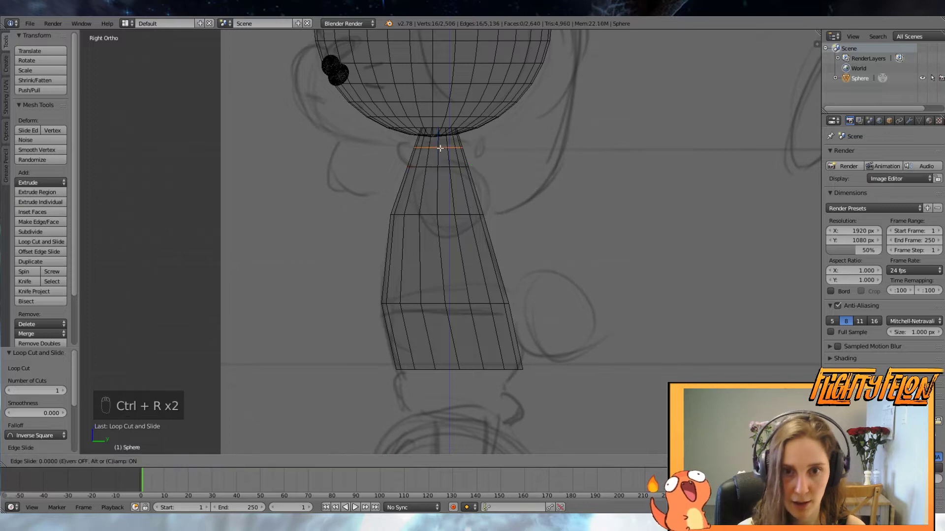
left_click(441, 149)
key("s")
left_click(589, 173)
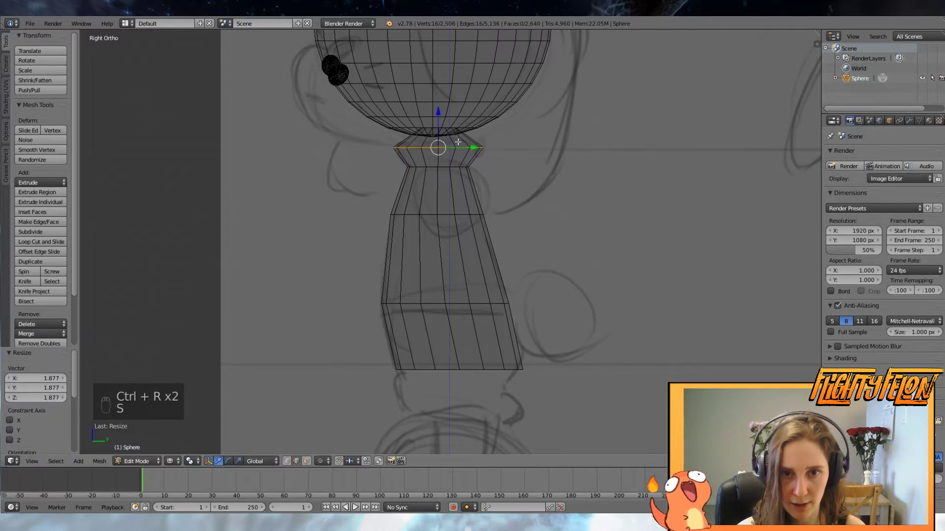
Add an edge loop between the flared collar and the neck top, scale it inwards and move it -0.036 along Z
key("a")
key("ctrl+r")
left_click(457, 138)
left_click(457, 139)
key("s")
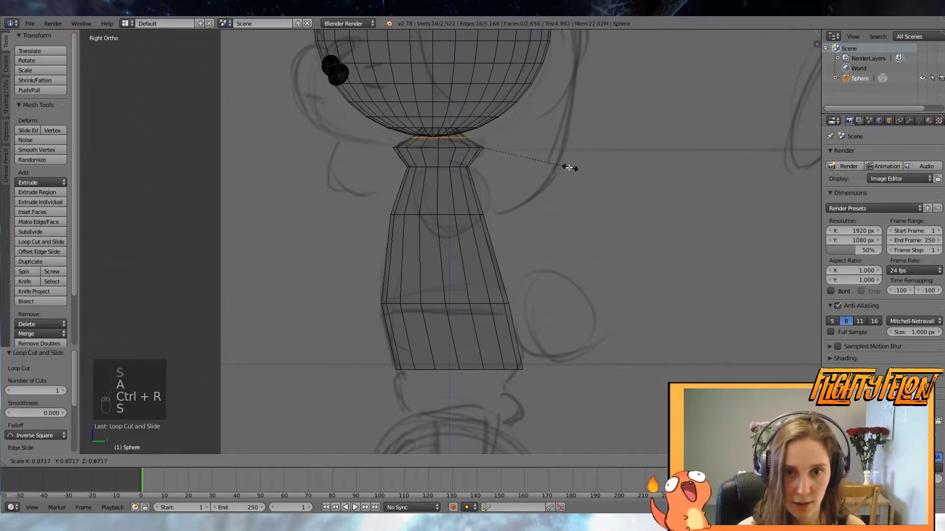
left_click(520, 157)
left_click_drag(437, 103, 439, 107)
Extrude the torso's bottom edge loop -0.137 along Z and scale it by 0.478 to taper the underside
mouse_move(468, 360)
middle_mouse_down()
mouse_move(598, 363)
mouse_move(626, 376)
mouse_move(433, 363)
mouse_move(471, 373)
middle_mouse_up()
right_click(455, 376, "alt")
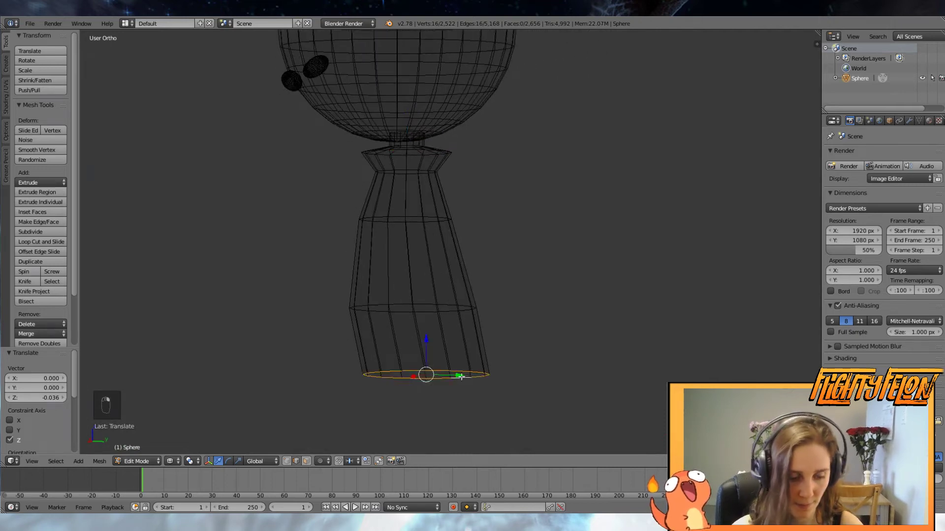
key("KP_3")
middle_click_drag(517, 382, 520, 350, "shift")
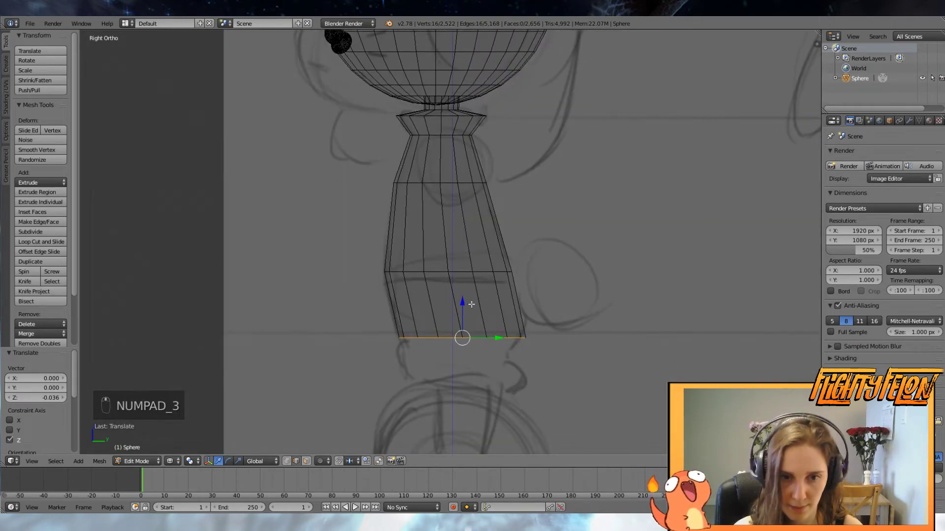
key("e")
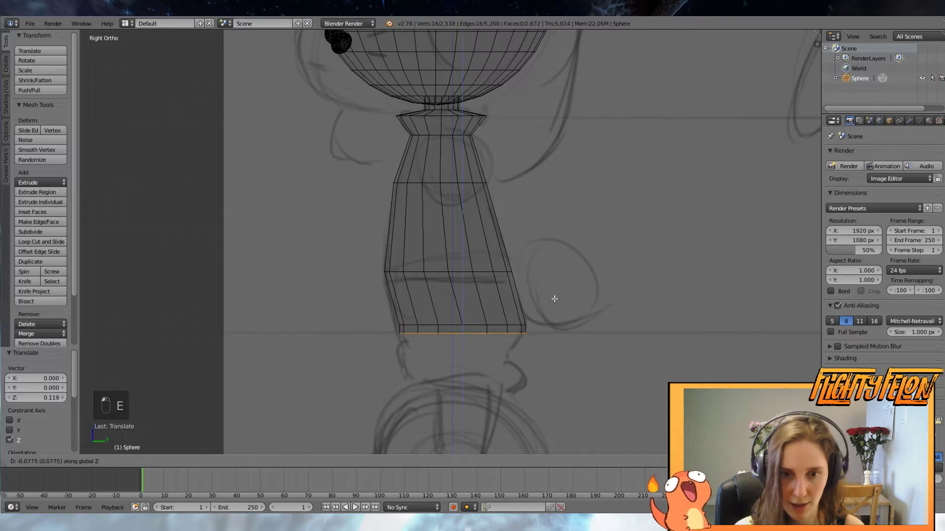
left_click(553, 306)
key("s")
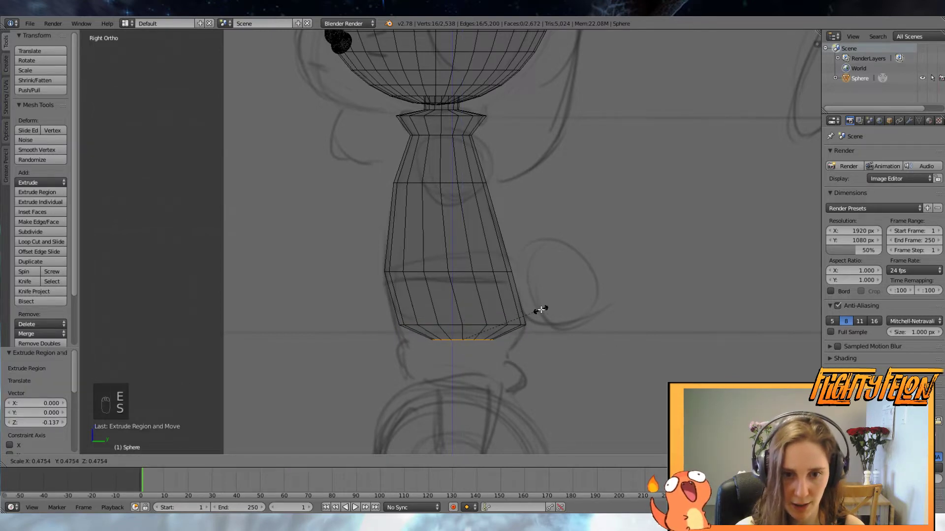
left_click(531, 312)
Close the hole in the torso's underside with Grid Fill, using a span of 3
middle_click_drag(535, 332, 644, 327)
key("z")
mouse_move(595, 352)
middle_mouse_down()
mouse_move(709, 344)
mouse_move(601, 308)
middle_mouse_up()
key("space")
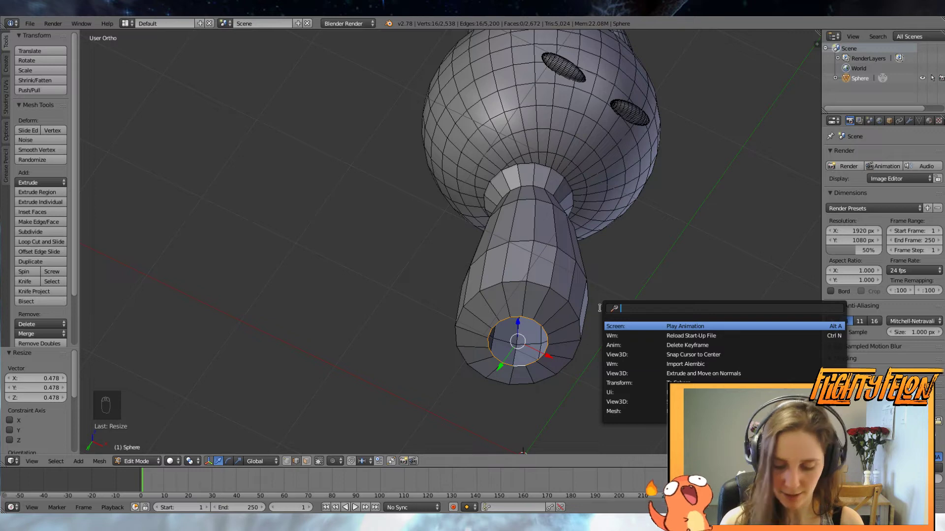
type("grid fill")
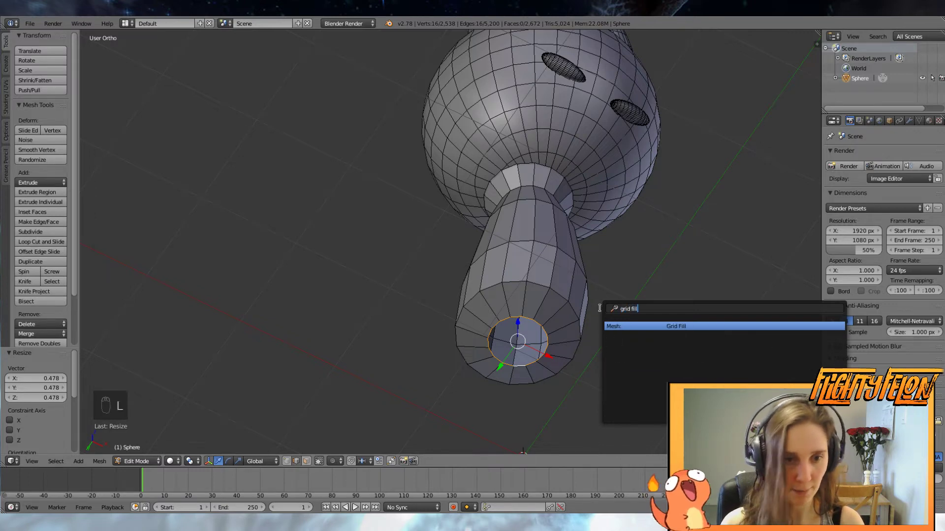
key("Return")
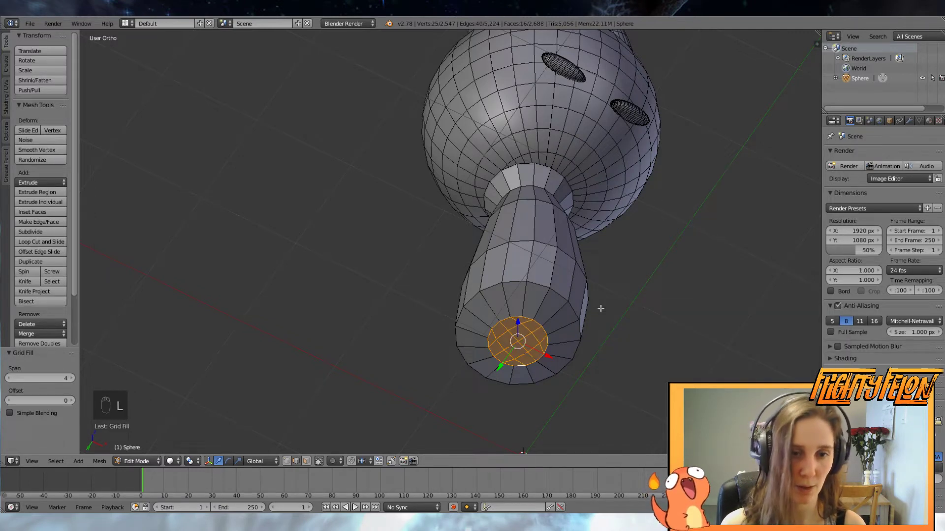
left_click(9, 378)
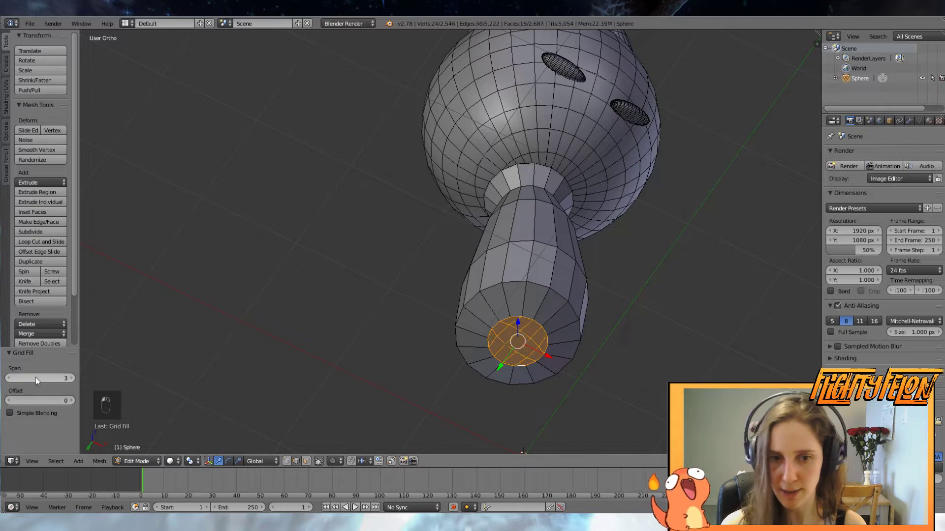
Apply smooth shading to the whole character in Object Mode and compare it with the side and front drawings
middle_click_drag(443, 287, 594, 253)
key("Tab")
left_click(30, 179)
mouse_move(424, 221)
middle_mouse_down()
mouse_move(677, 225)
mouse_move(281, 205)
mouse_move(260, 218)
mouse_move(433, 205)
mouse_move(382, 206)
middle_mouse_up()
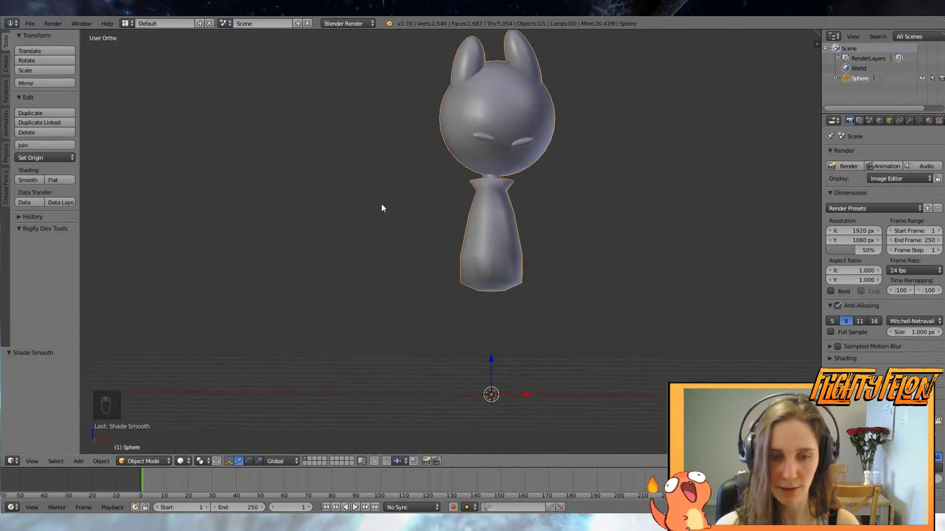
key("KP_3")
scroll(538, 253, "up", 4)
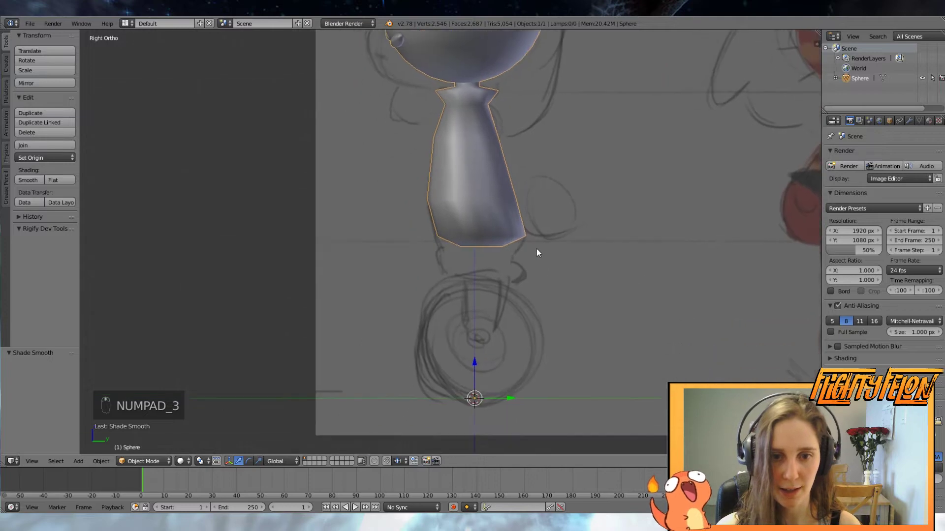
mouse_move(537, 253)
middle_mouse_down()
mouse_move(663, 243)
mouse_move(653, 241)
middle_mouse_up()
key("KP_1")
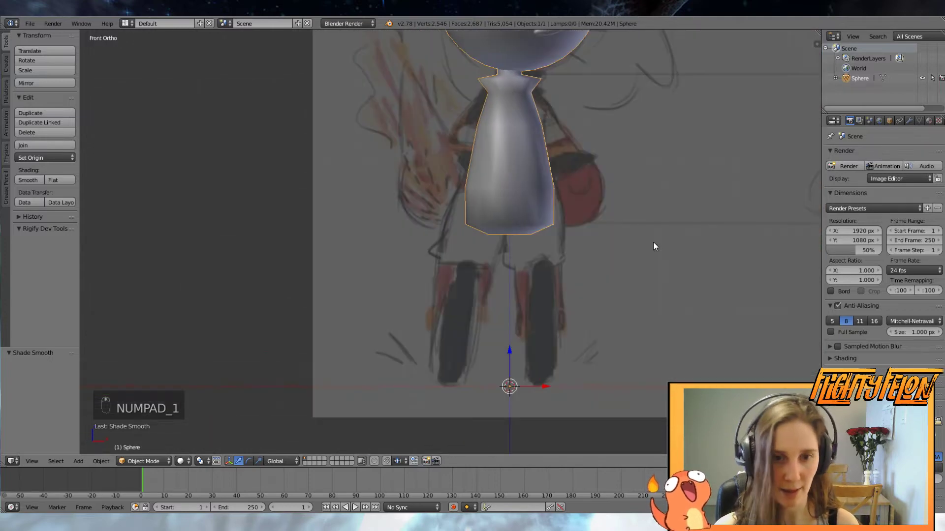
scroll(637, 241, "down", 3)
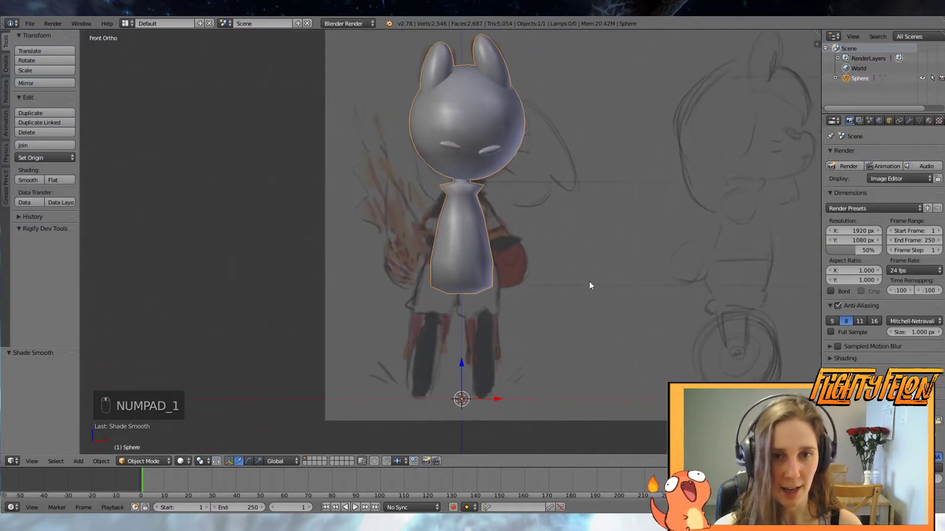
scroll(501, 340, "up", 4)
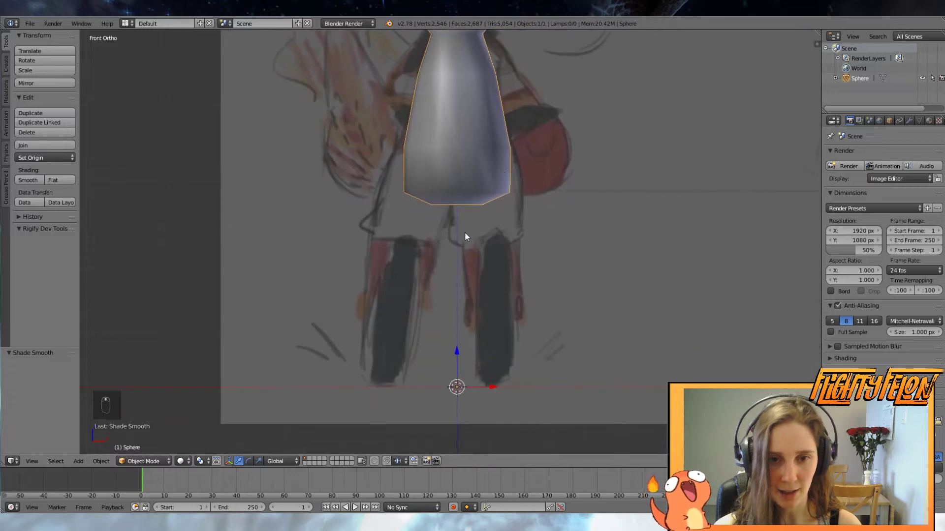
Save the file as "example 3D character" in the Course_ArtAndDesignForVideoGames folder
key("ctrl+s")
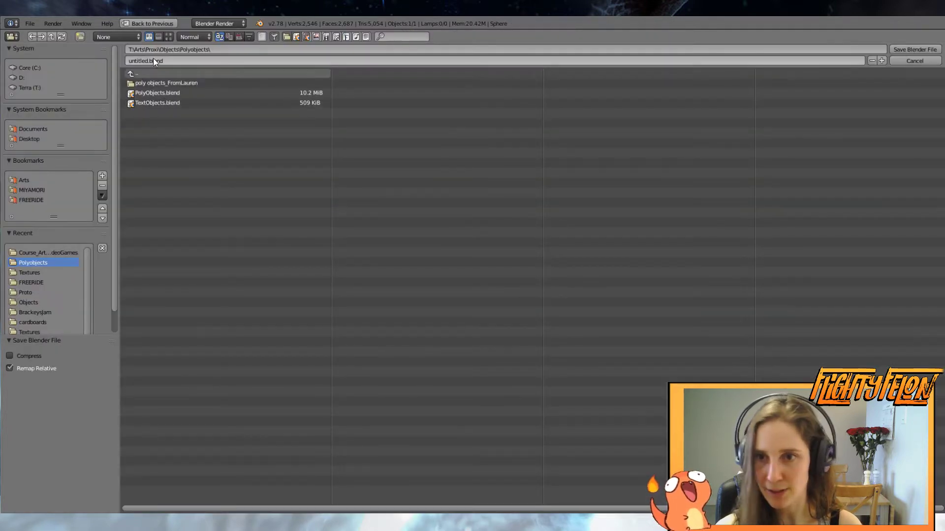
left_click(42, 252)
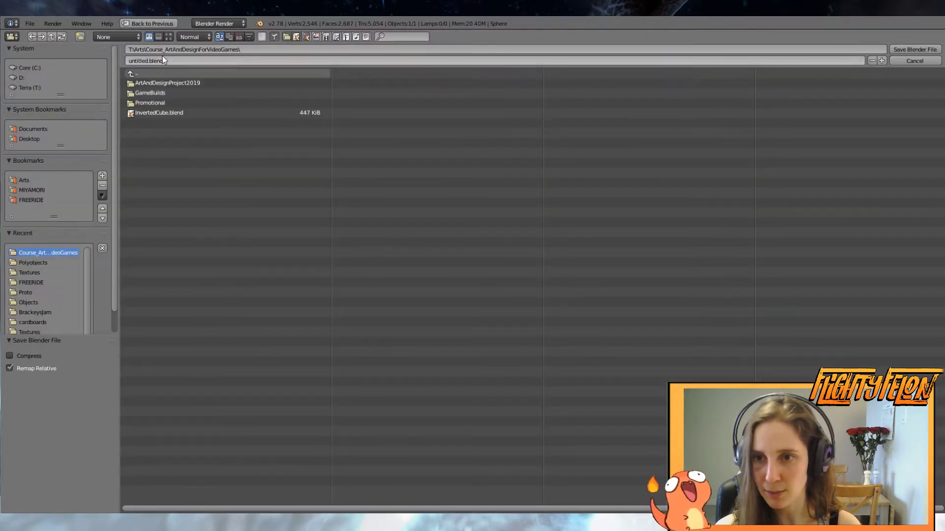
left_click(186, 60)
type("example 3D character")
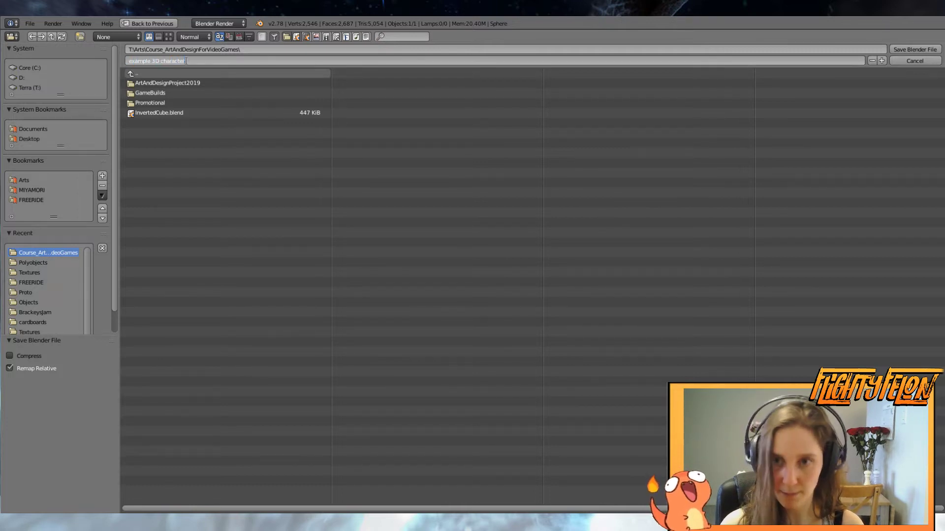
key("Return")
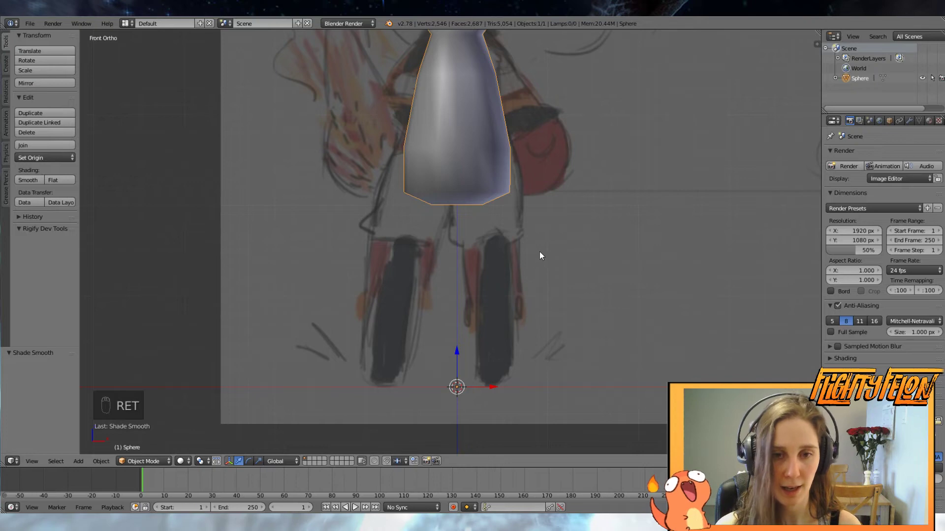
scroll(560, 268, "down", 5)
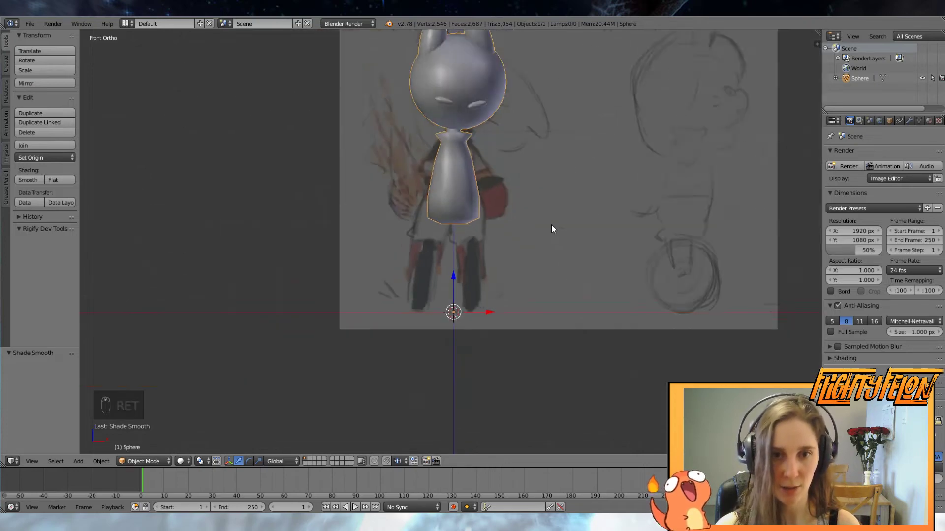
key("a")
right_click(453, 226)
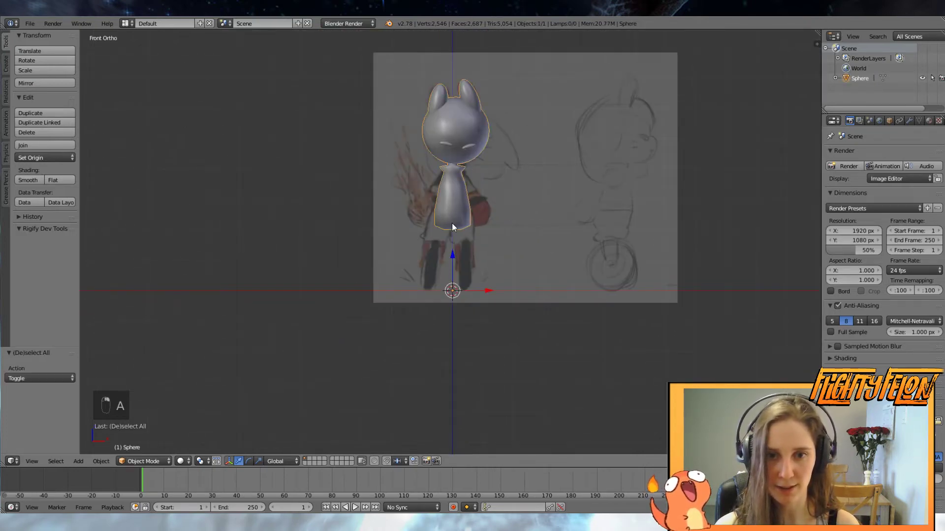
key("Tab")
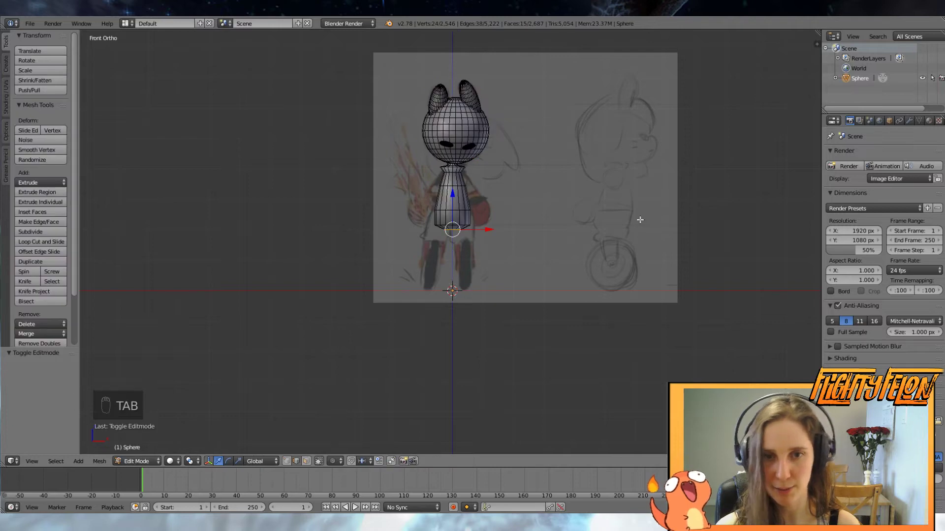
key("Tab")
scroll(518, 192, "up", 3)
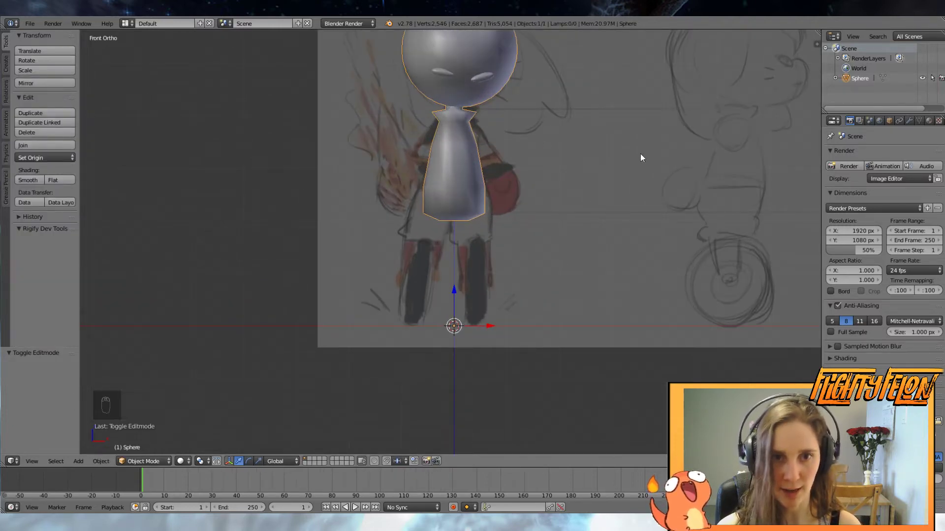
Add a Plain Axes empty at the scene origin between the feet in the front drawing
key("shift+a")
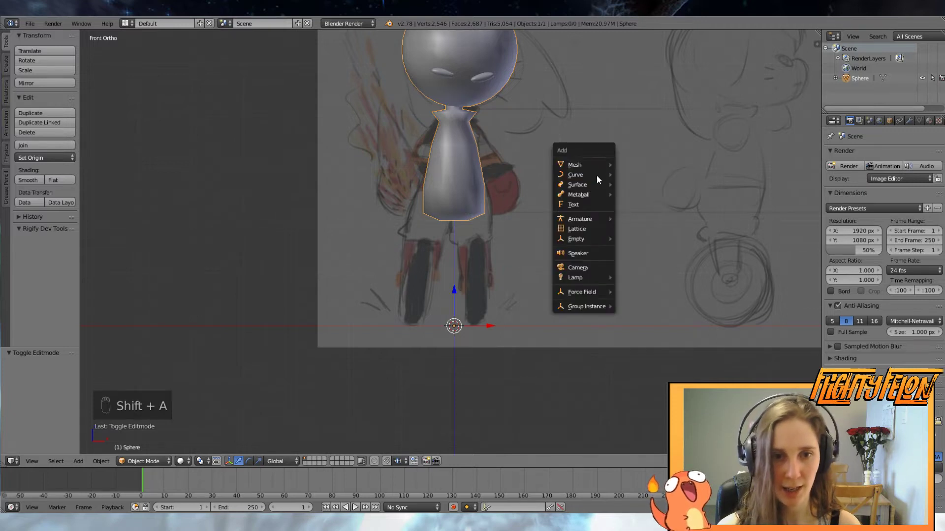
mouse_move(587, 238)
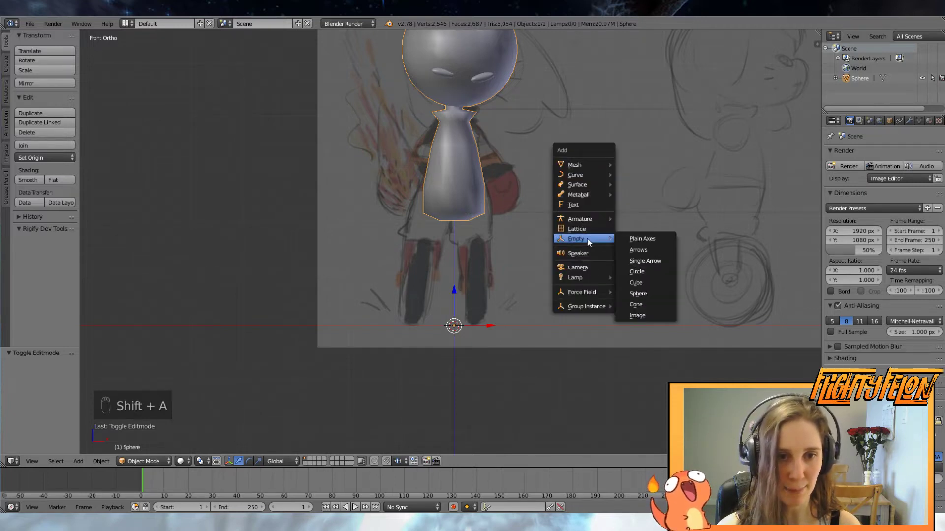
left_click(641, 238)
scroll(527, 323, "up", 2)
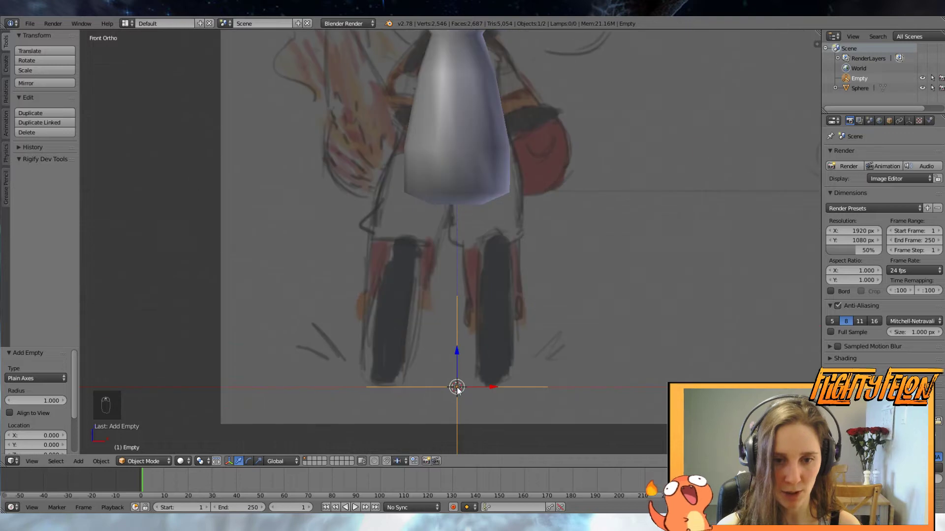
mouse_move(527, 323)
middle_mouse_down()
mouse_move(588, 337)
mouse_move(537, 329)
middle_mouse_up()
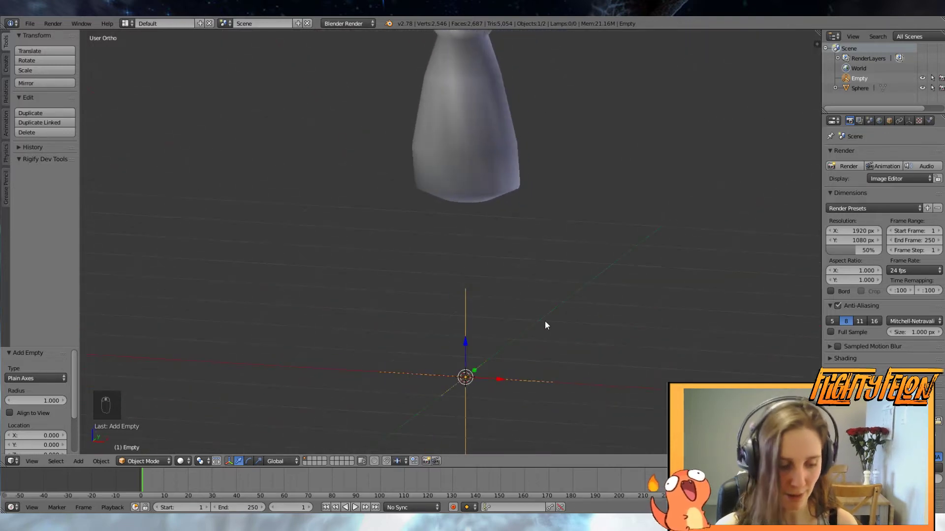
key("KP_1")
Add a cylinder mesh with 32 vertices at the origin as a separate object
key("a")
key("a")
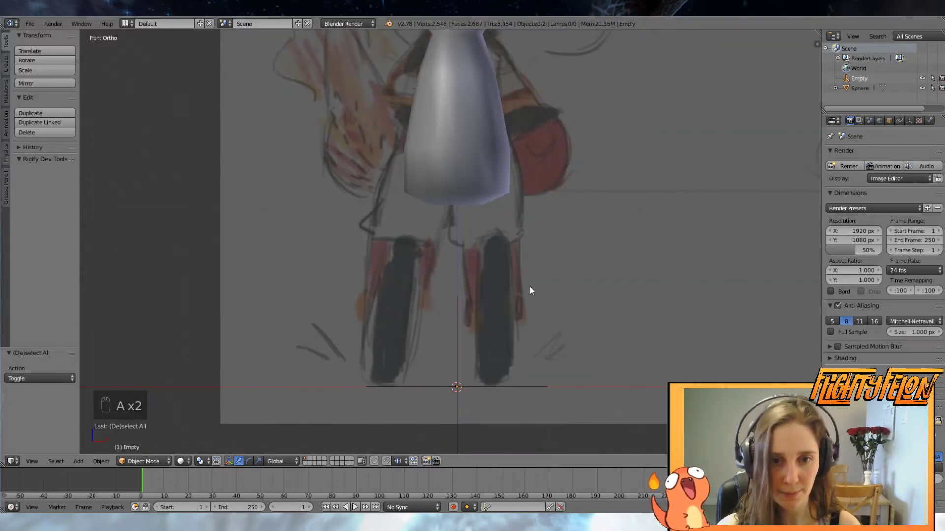
key("shift+a")
mouse_move(494, 187)
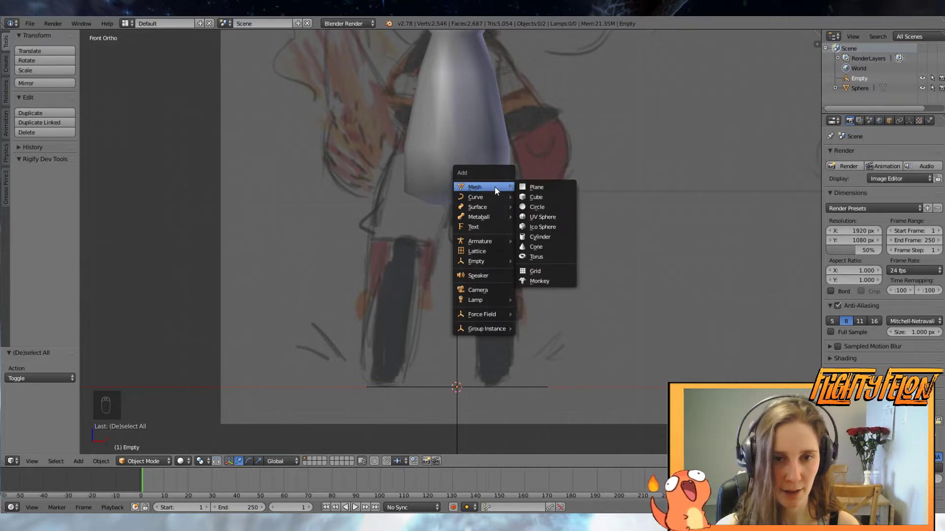
left_click(551, 240)
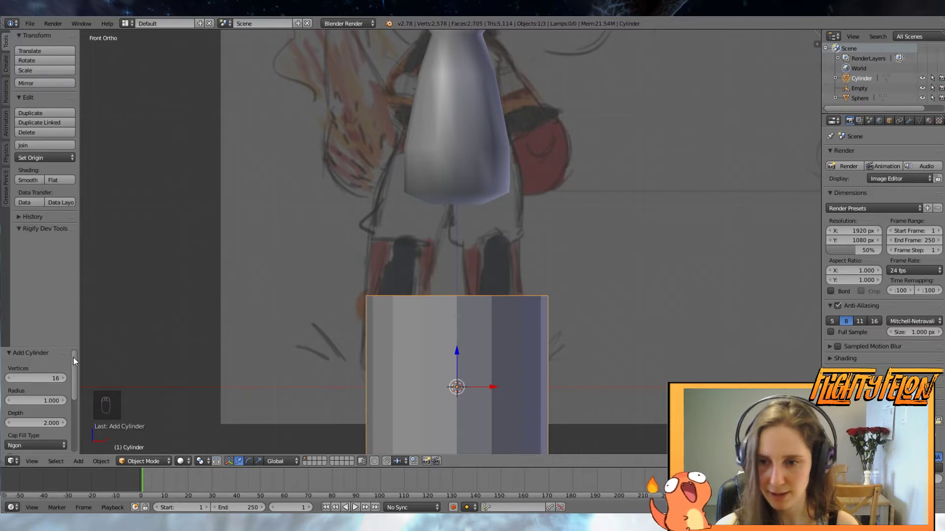
type("32")
key("Return")
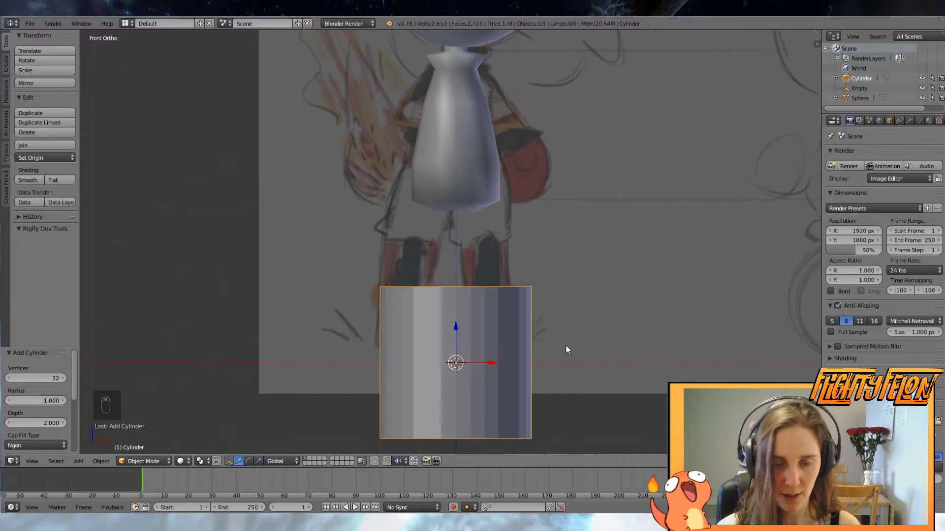
In Edit Mode, move the cylinder's geometry about 1.533 along X and 0.996 along Z, away from its origin
key("Tab")
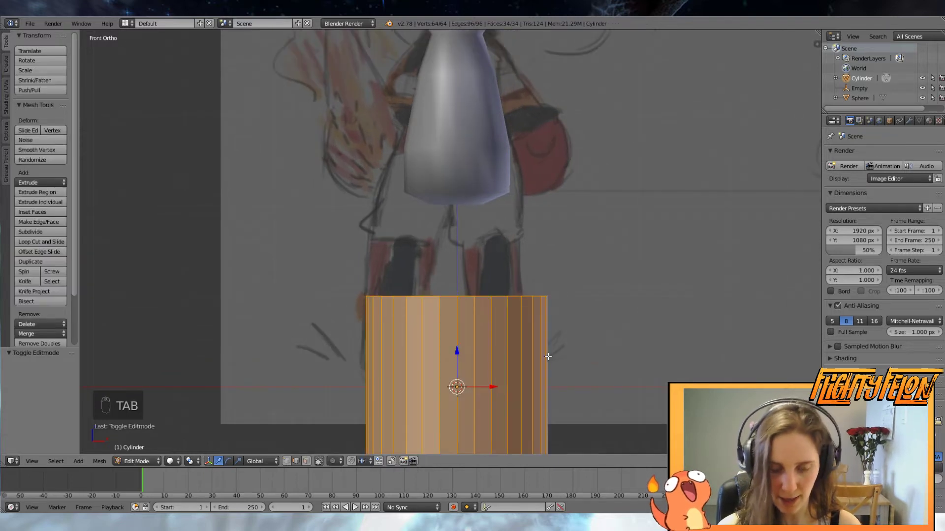
key("g")
left_click(687, 265)
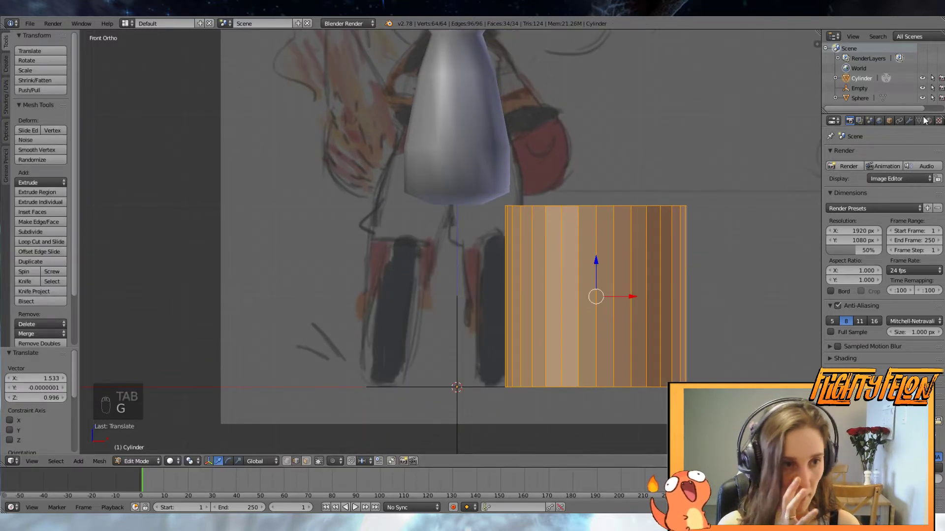
Add a Mirror modifier on the X axis to the cylinder, using the Empty as the mirror object
left_click(907, 120)
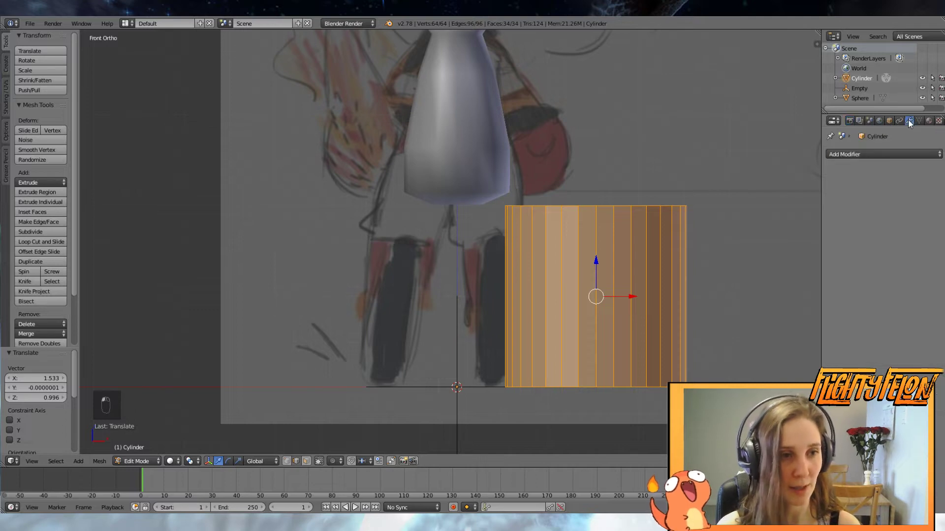
left_click(880, 155)
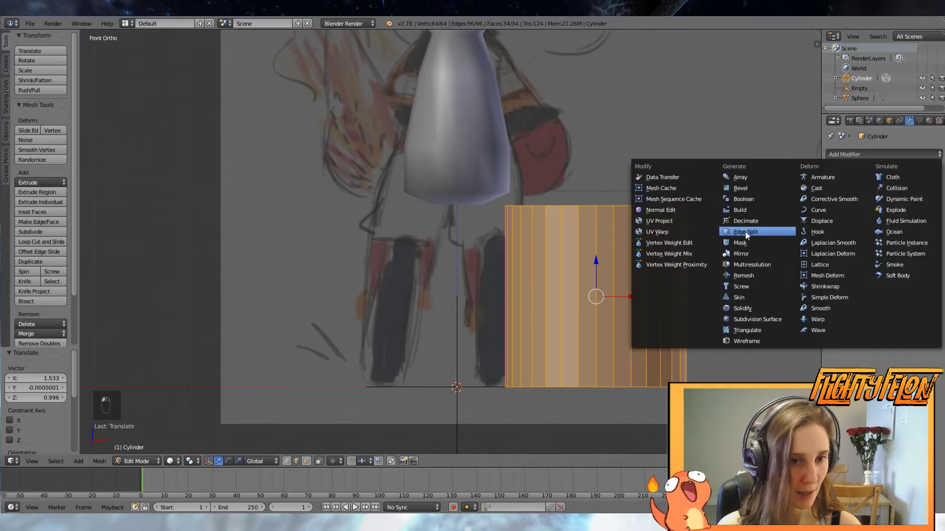
left_click(745, 253)
left_click(853, 267)
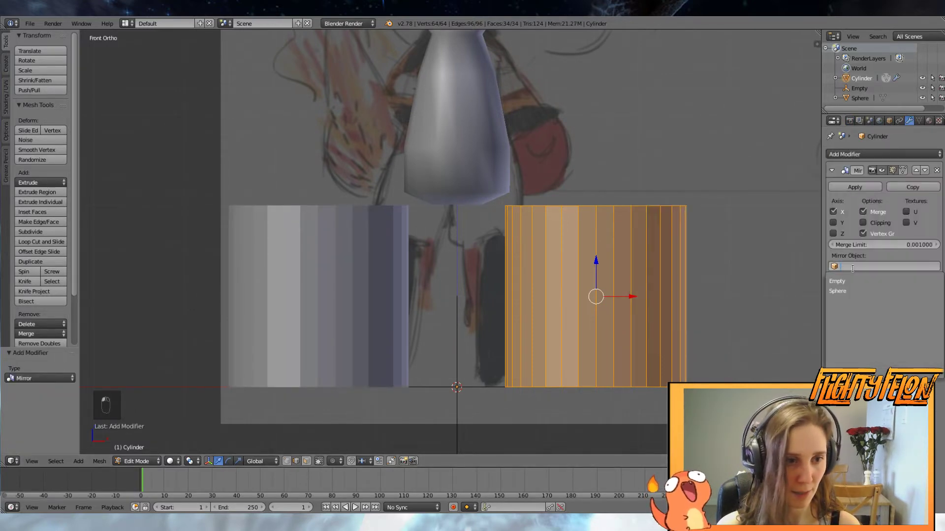
left_click(849, 281)
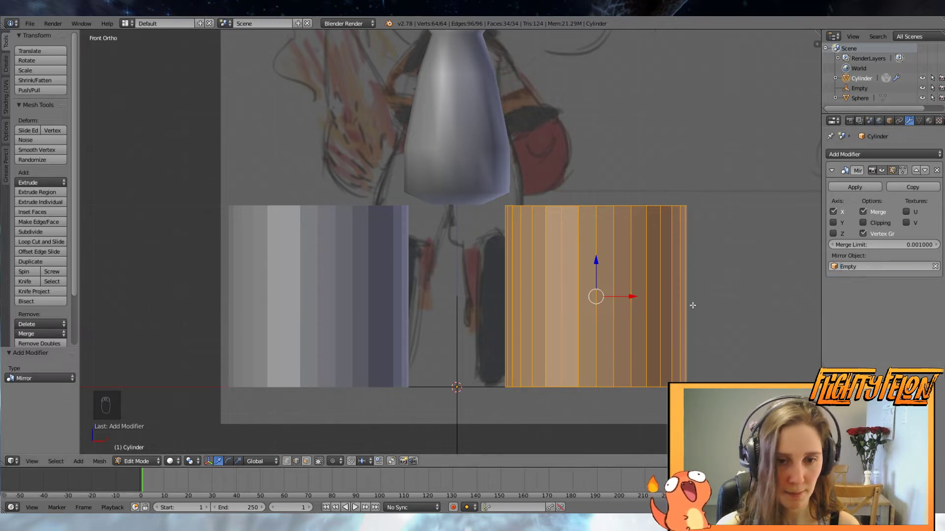
Move the cylinder's geometry away from the body, rotate it 90° in the front view and scale it to about 0.194 along X
key("g")
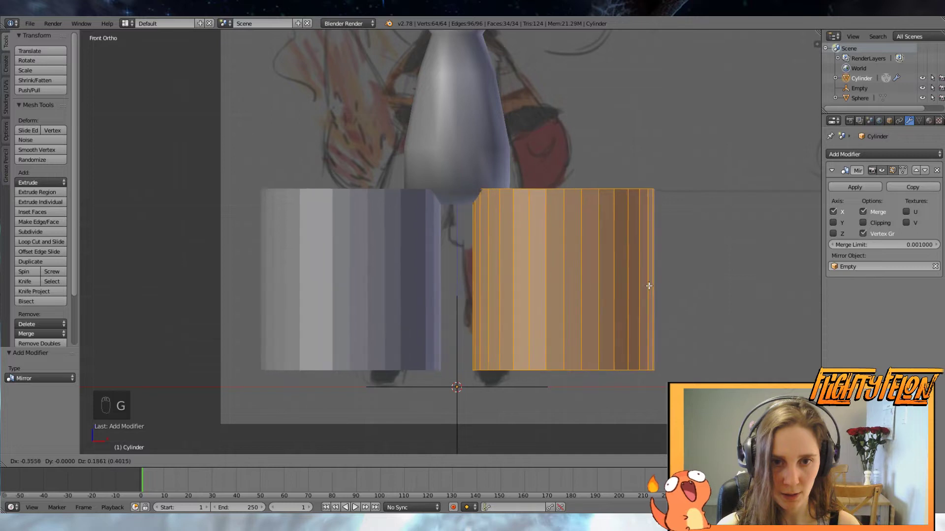
left_click(720, 282)
type("r90")
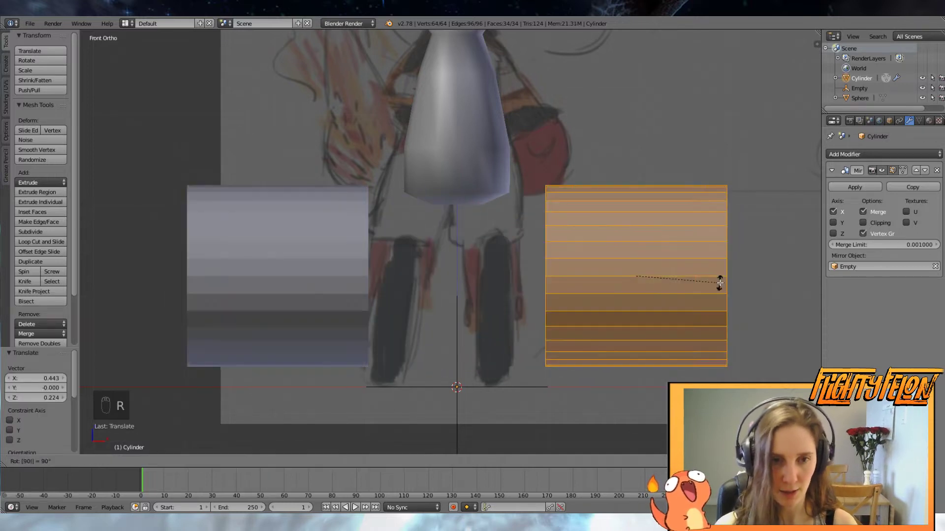
key("Return")
key("s")
key("x")
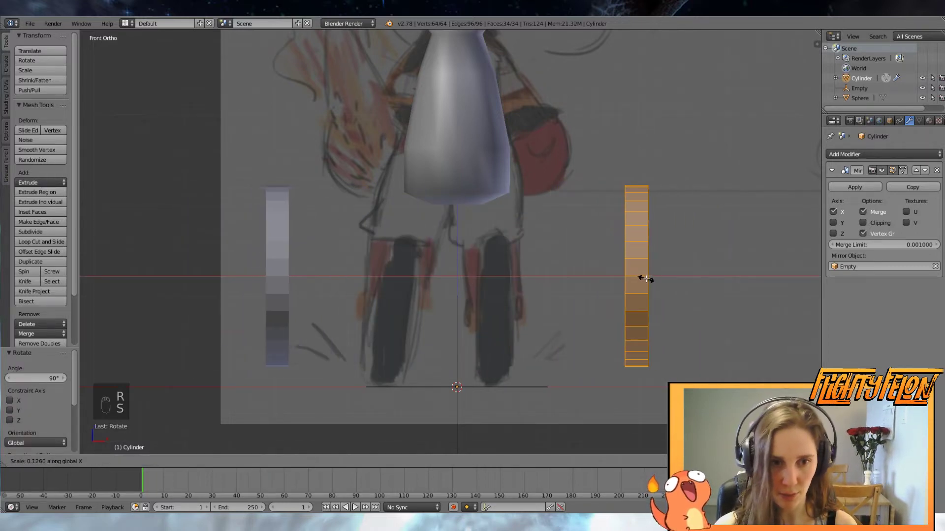
left_click(650, 281)
Move the thin disc over the dark wheel shape in the front drawing and scale it uniformly to about 0.836 to match
key("g")
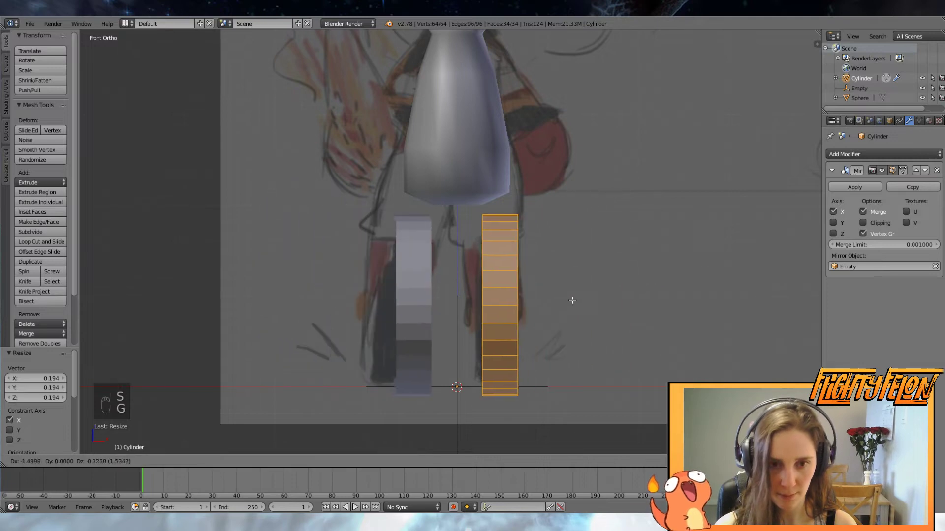
left_click(569, 292)
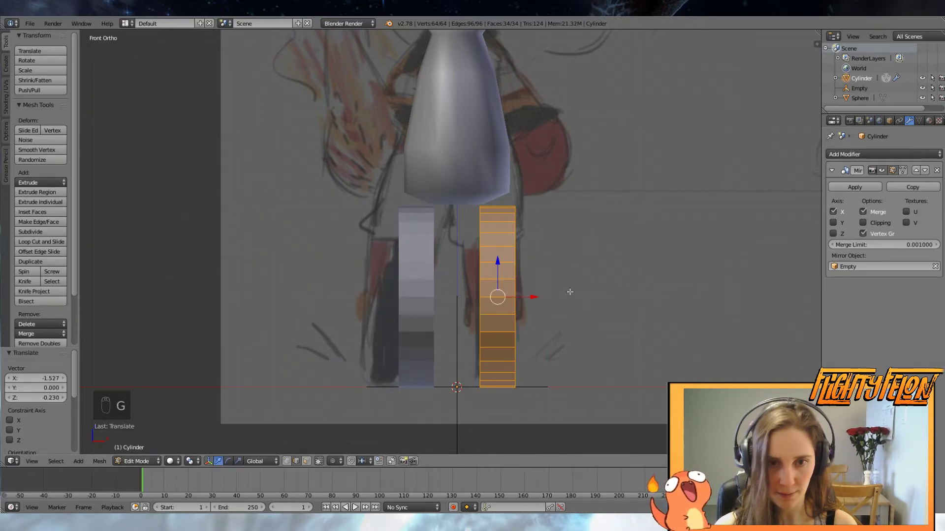
key("s")
left_click(612, 302)
key("g")
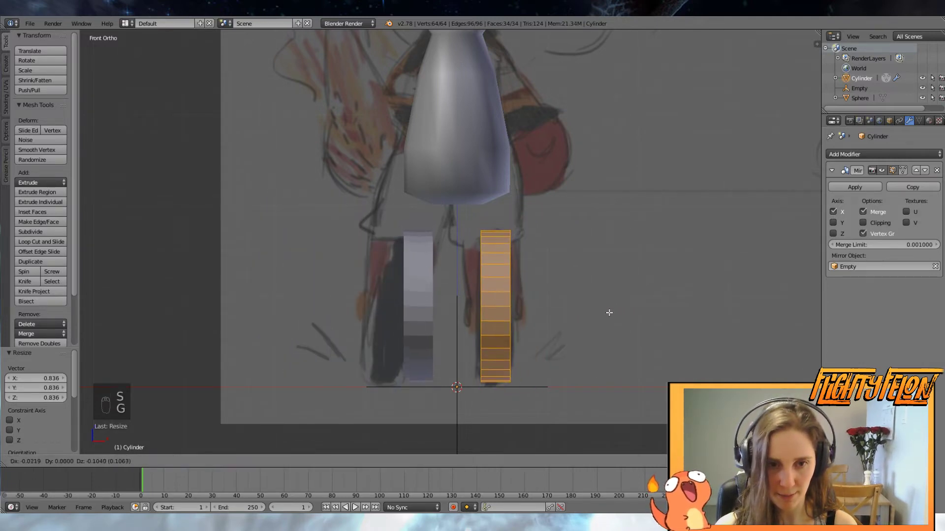
left_click(609, 315)
Delete the two circular end-cap faces of the disc, leaving only its rim
middle_click_drag(614, 314, 403, 344)
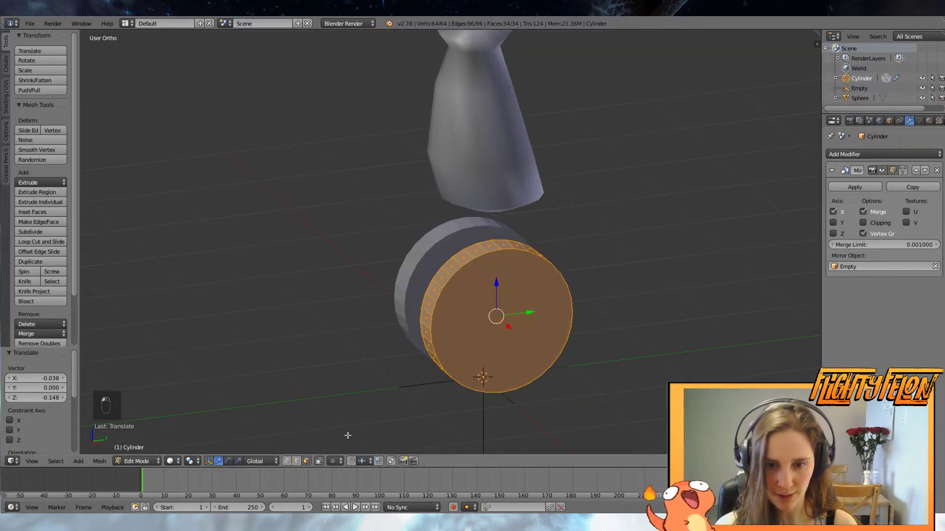
right_click(445, 335)
middle_click_drag(401, 338, 423, 325)
right_click(461, 280, "shift")
key("x")
left_click(465, 281)
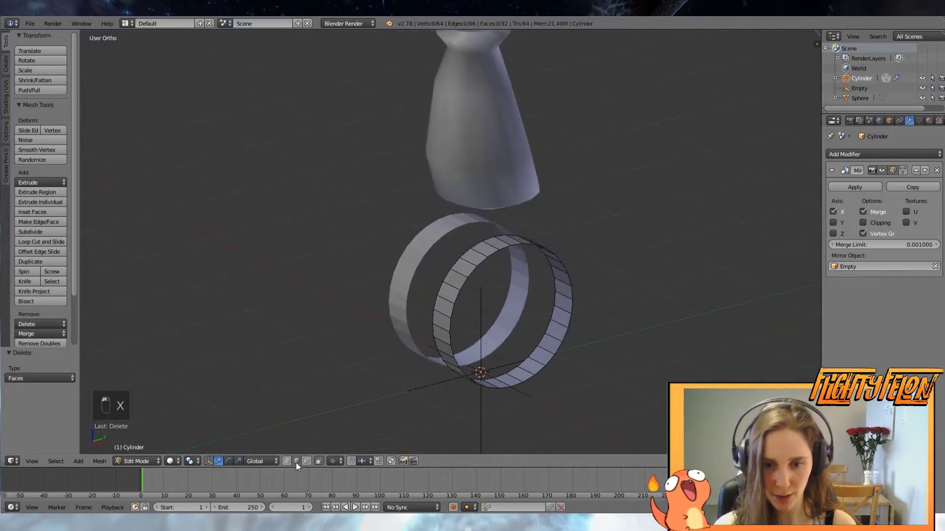
right_click(481, 263, "alt")
scroll(629, 315, "down", 2)
mouse_move(629, 315)
middle_mouse_down()
mouse_move(635, 326)
mouse_move(742, 328)
mouse_move(618, 316)
middle_mouse_up()
scroll(591, 305, "up", 5)
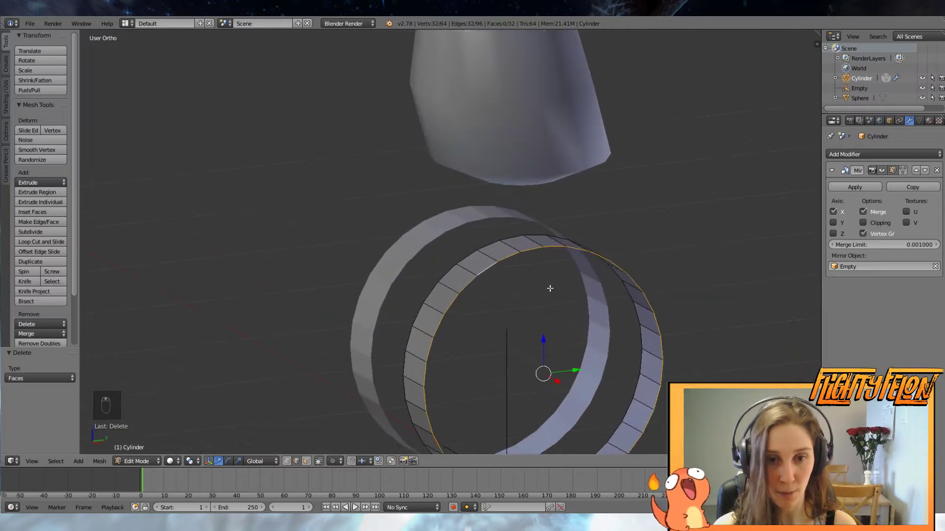
key("a")
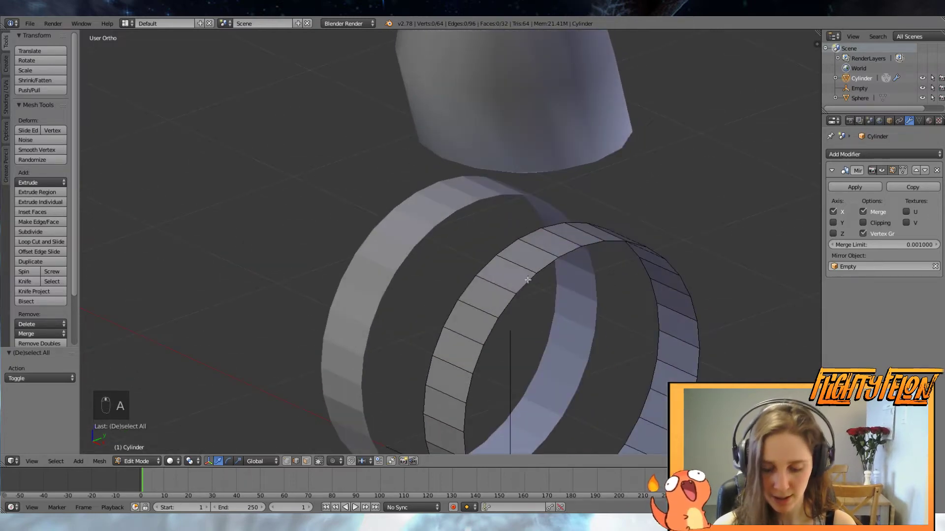
Extrude the rim's outer open edge loop in place and scale it inward to about 0.487 to form the wheel's side
right_click(527, 280, "alt")
middle_click_drag(527, 280, 546, 308)
scroll(590, 320, "down", 2)
middle_click_drag(600, 324, 587, 280)
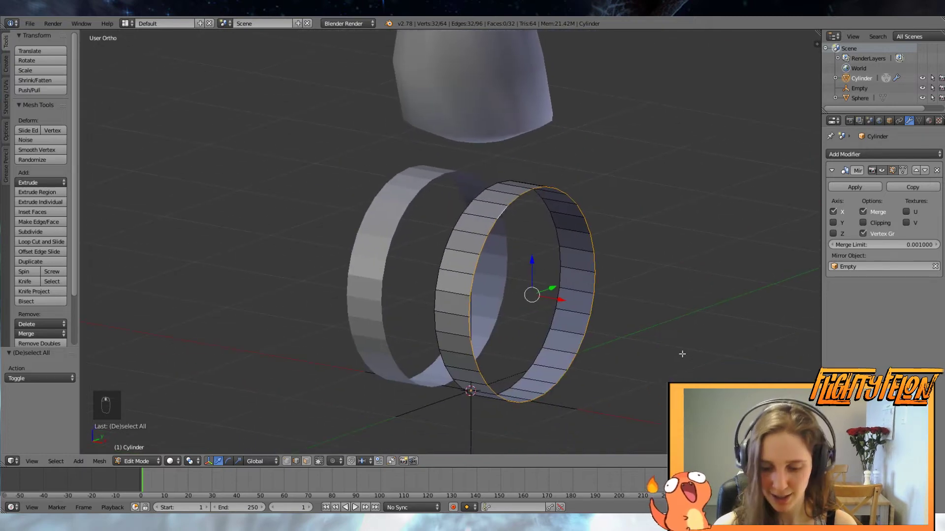
middle_click_drag(618, 321, 654, 334)
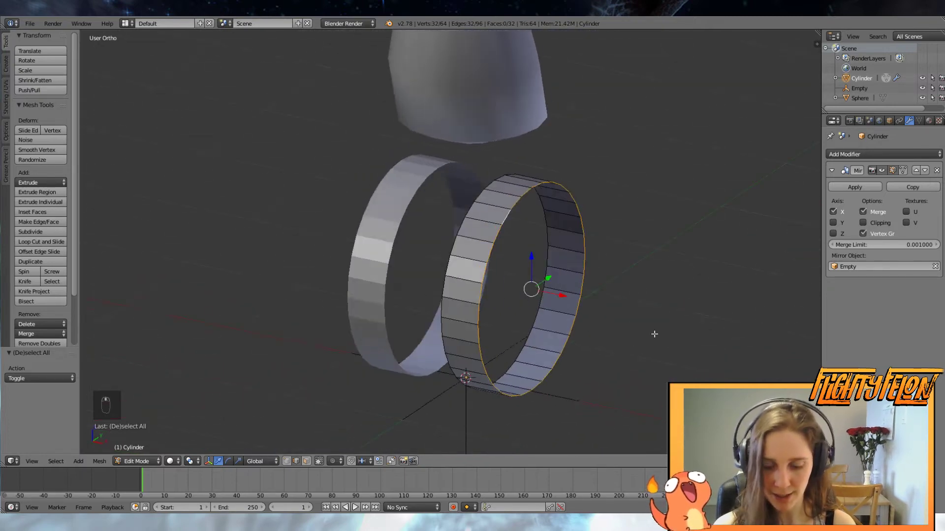
key("e")
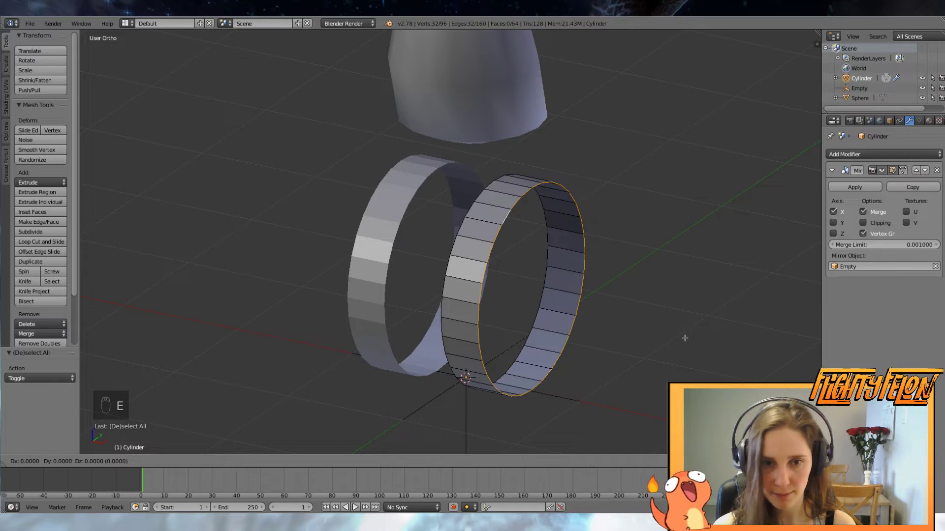
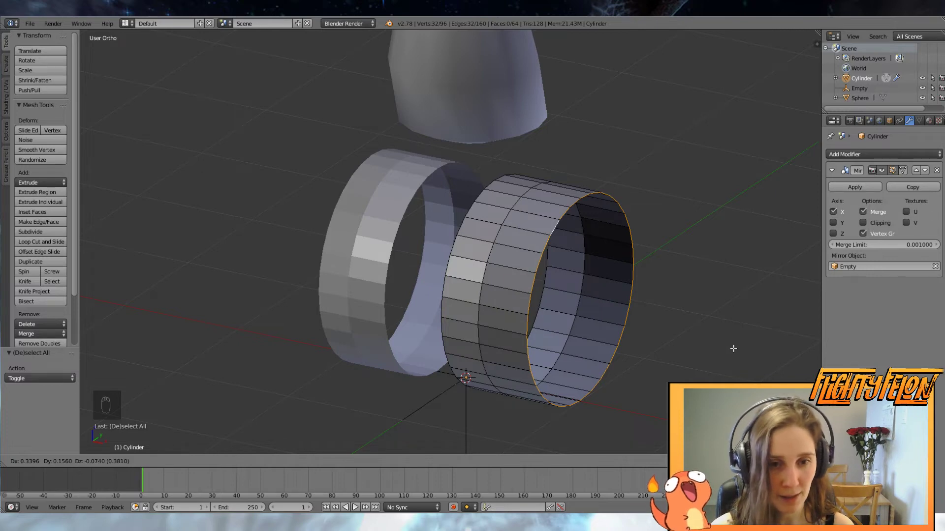
key("Escape")
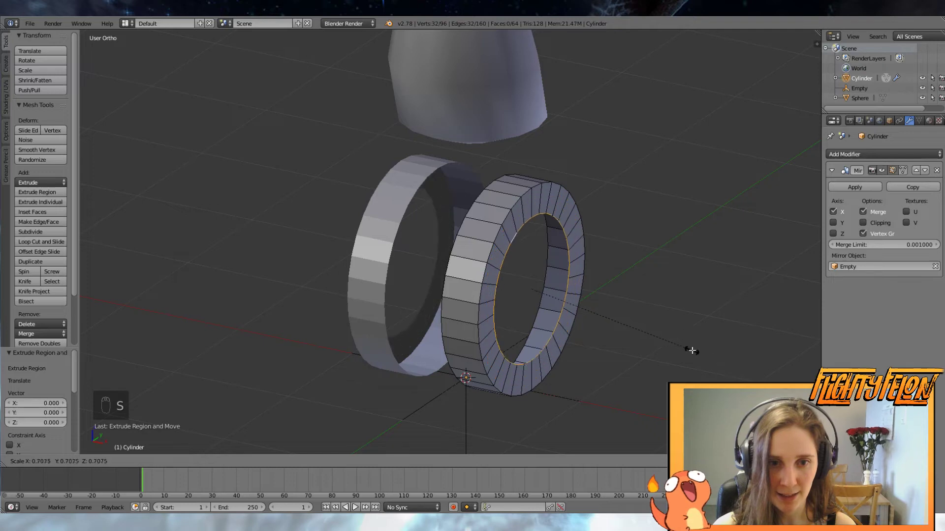
left_click(647, 313)
Extrude the outer side's inner edge loop about 0.092 along X to raise a hub
key("e")
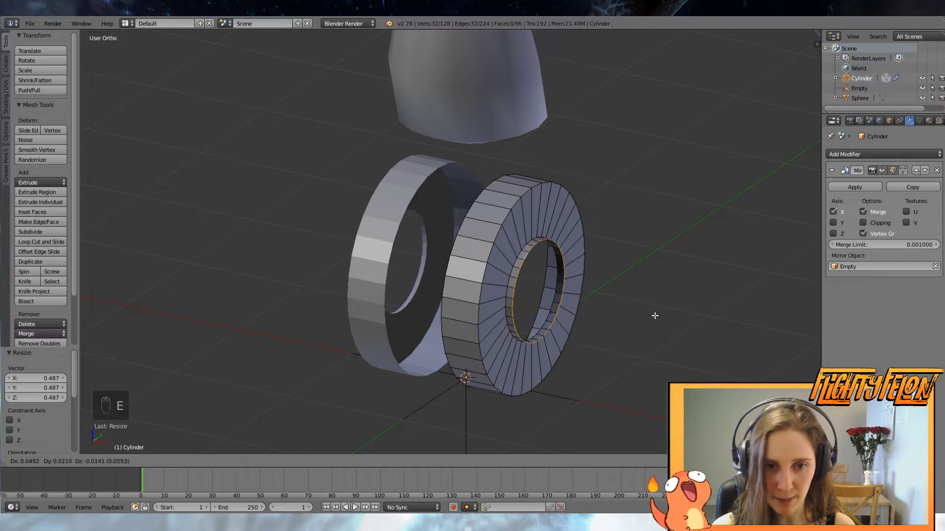
key("x")
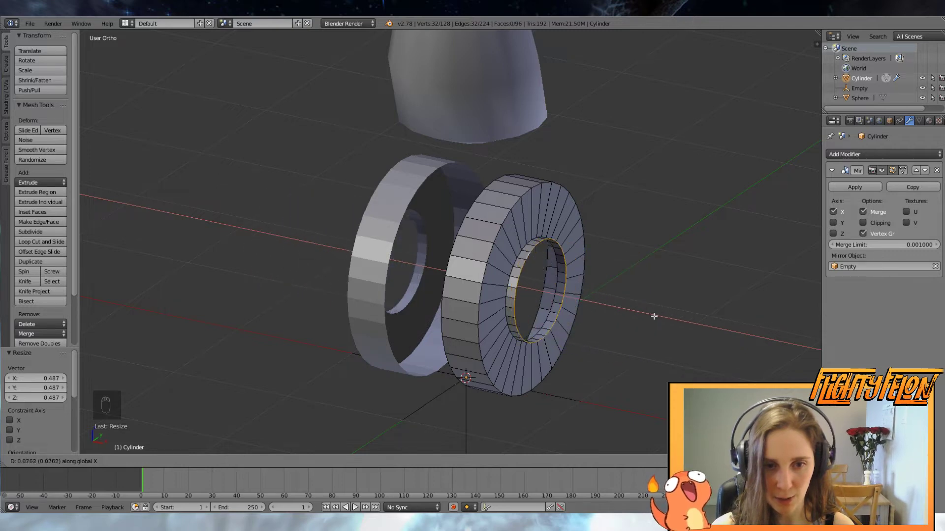
left_click(657, 319)
Close the outer hub opening with Grid Fill and set its span to 3
key("space")
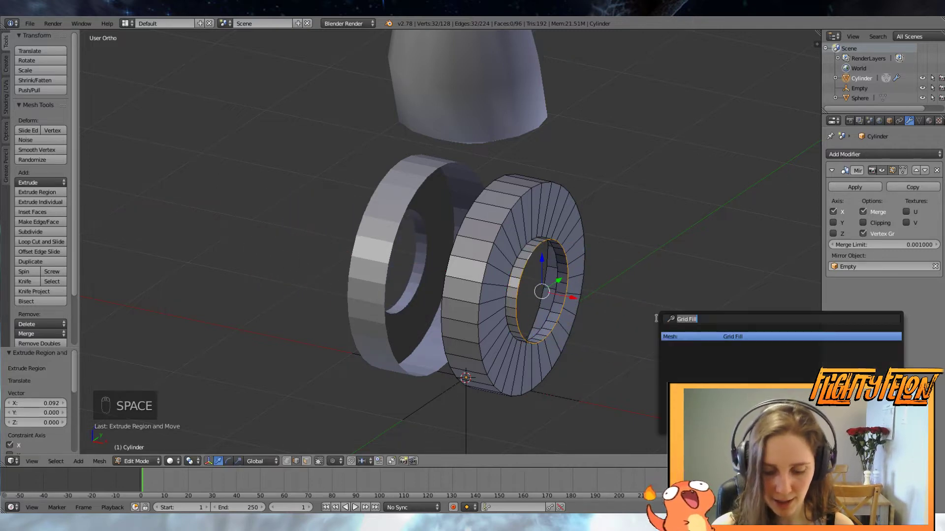
key("Return")
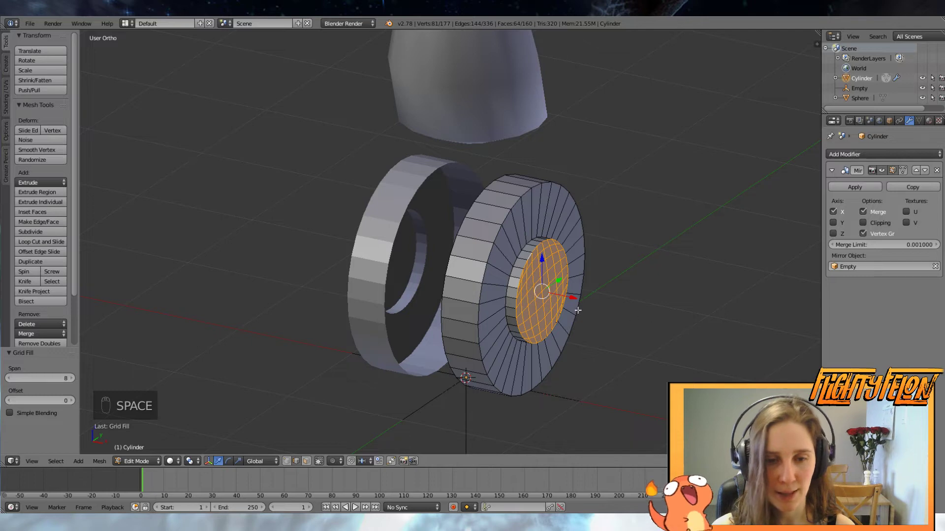
mouse_move(577, 311)
middle_mouse_down()
mouse_move(633, 319)
mouse_move(579, 317)
middle_mouse_up()
left_click(10, 378)
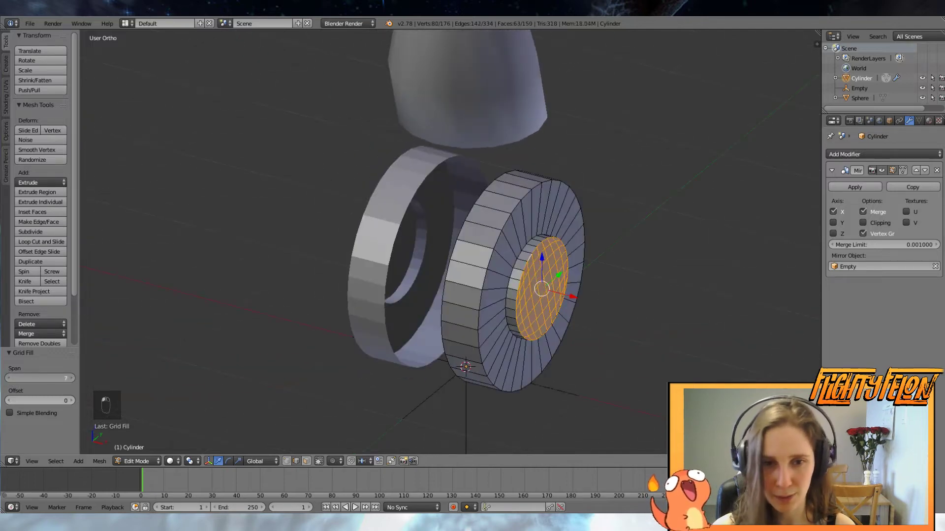
left_click(9, 378)
left_click(10, 378)
left_click(9, 378)
left_click(9, 378)
Extrude the open edge loop on the wheel's inner side in place and scale it inward to about 0.527
middle_click_drag(365, 338, 431, 342)
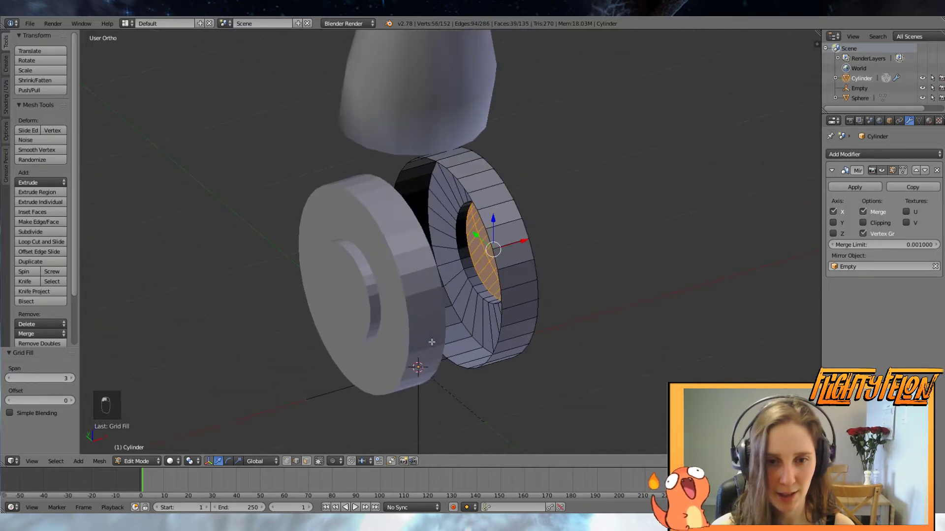
right_click(486, 236, "alt")
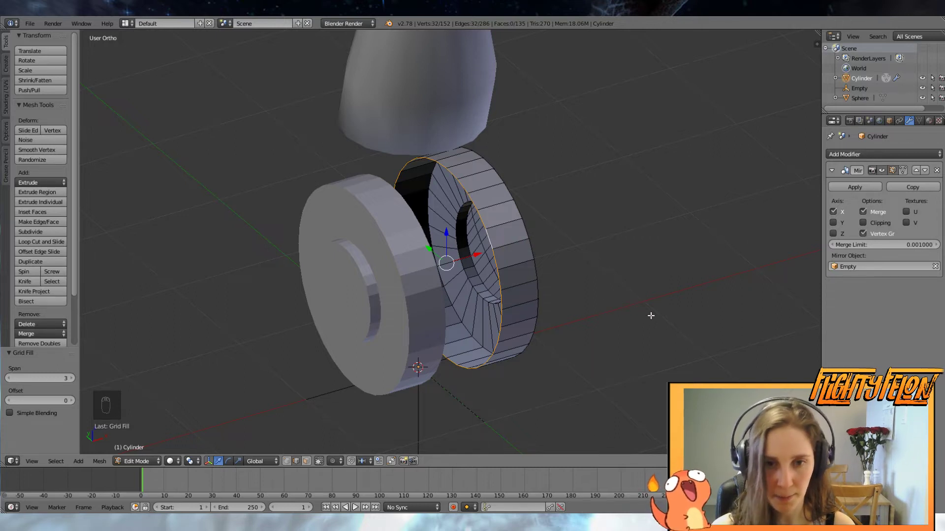
key("e")
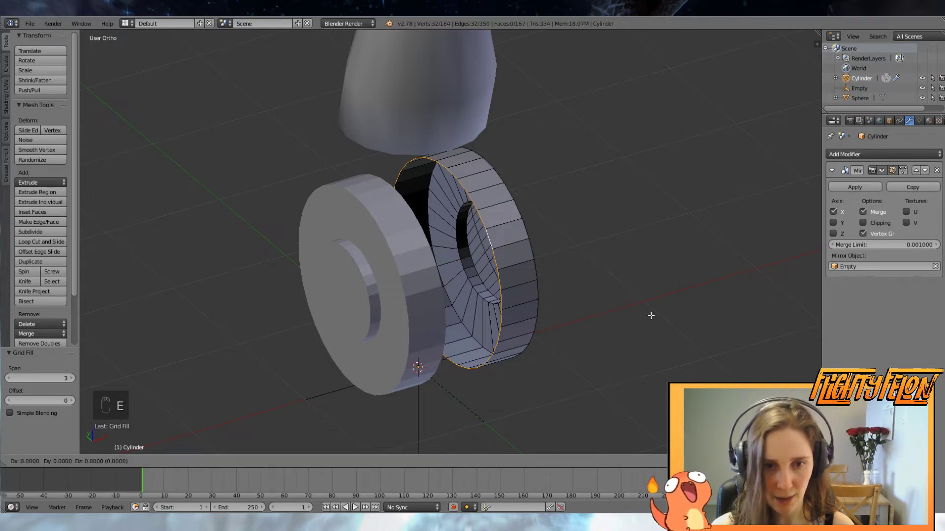
right_click(651, 316)
key("s")
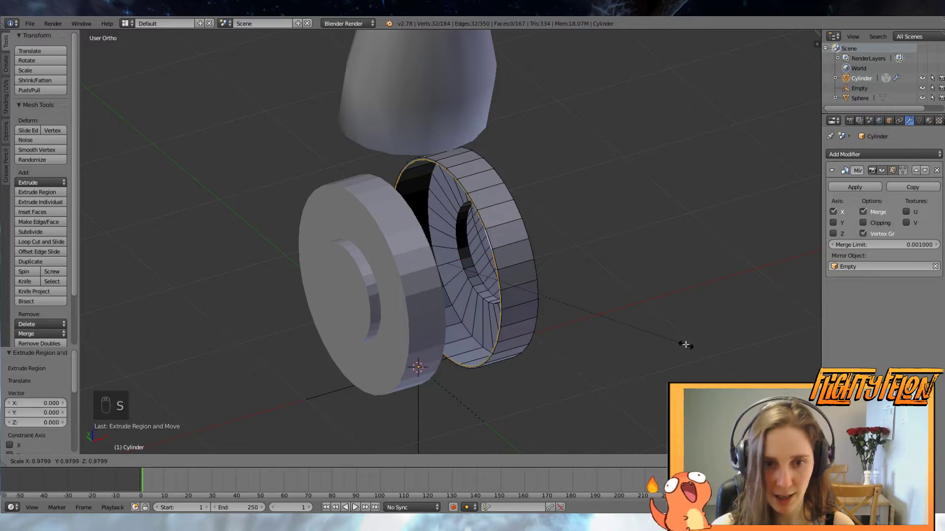
left_click(563, 327)
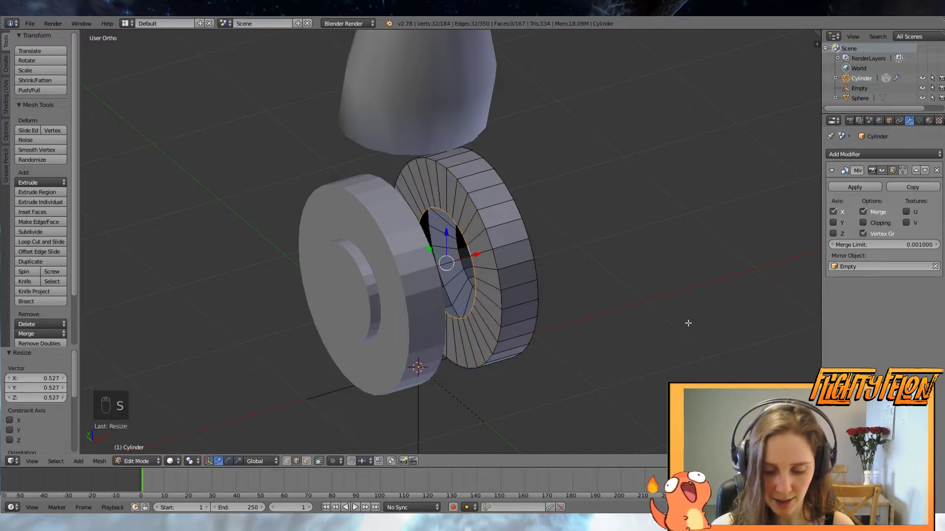
Extrude the inner side's hub loop about 0.05 along negative X and close it with Grid Fill using a span of 3
key("e")
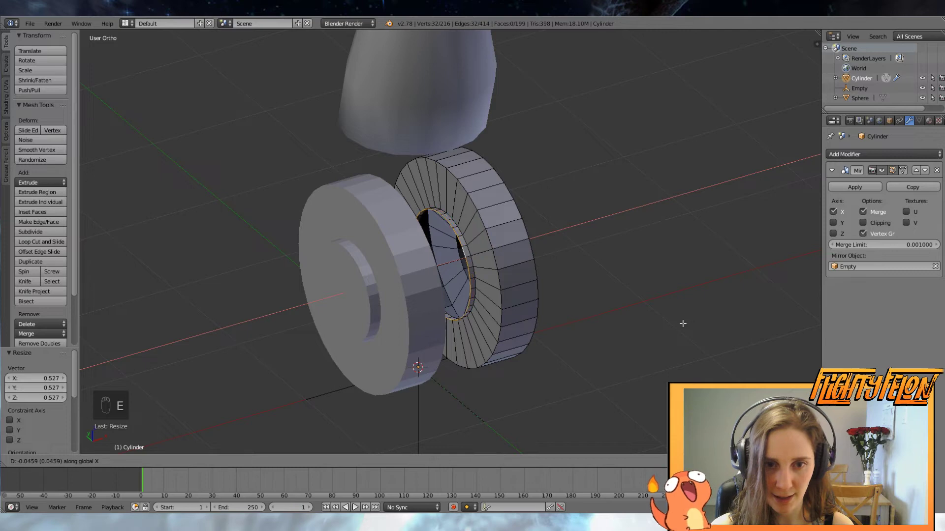
left_click(681, 324)
key("space")
key("Return")
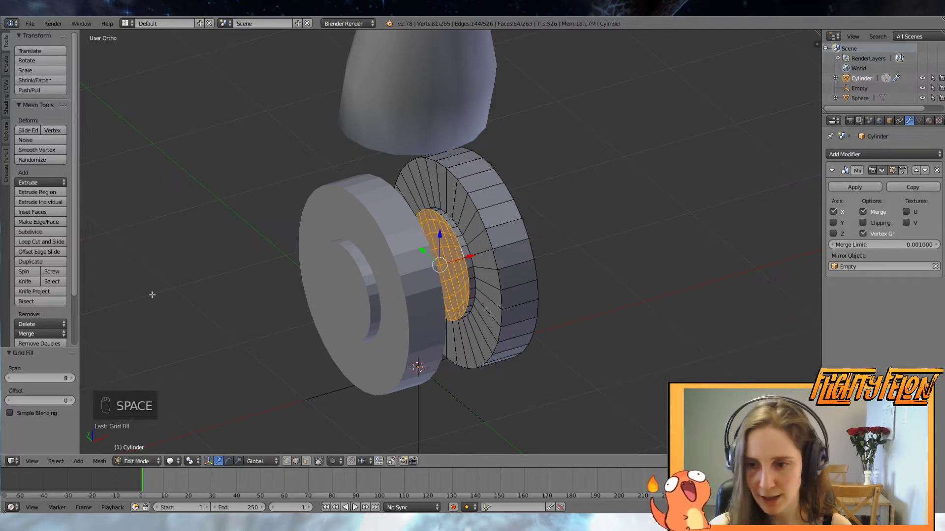
left_click(12, 378)
left_click(12, 379)
left_click(12, 378)
left_click(12, 379)
left_click(12, 379)
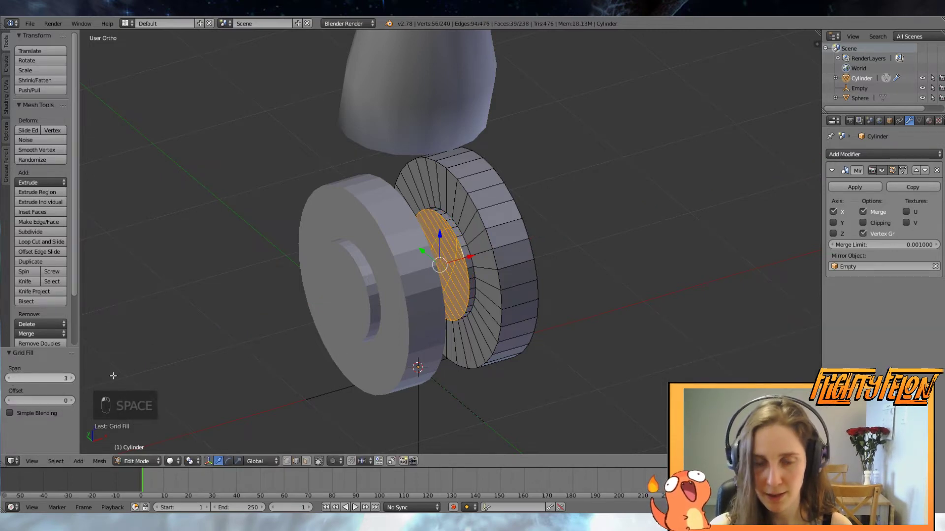
Return to Object Mode, apply smooth shading to the wheels and save the file
middle_click_drag(475, 330, 87, 237)
key("a")
key("Tab")
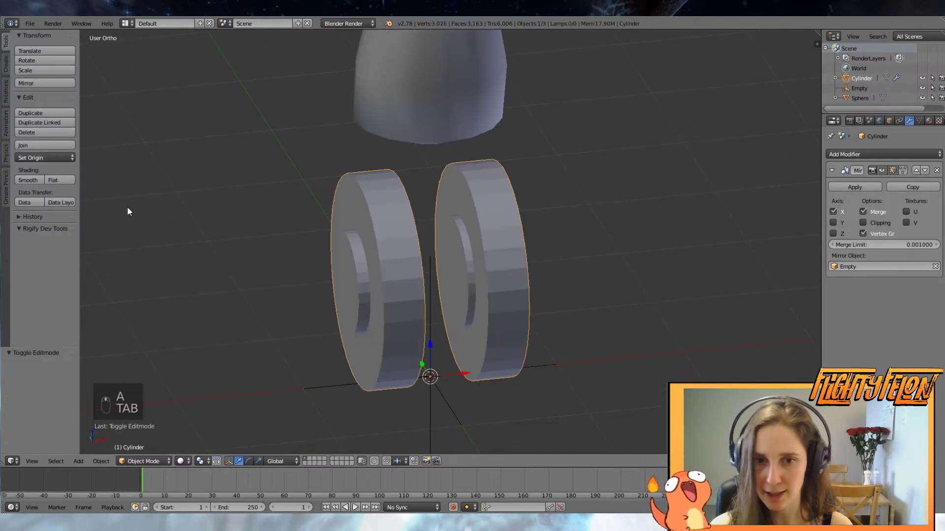
left_click(32, 181)
middle_click_drag(296, 241, 512, 259)
scroll(482, 241, "up", 4)
key("ctrl+s")
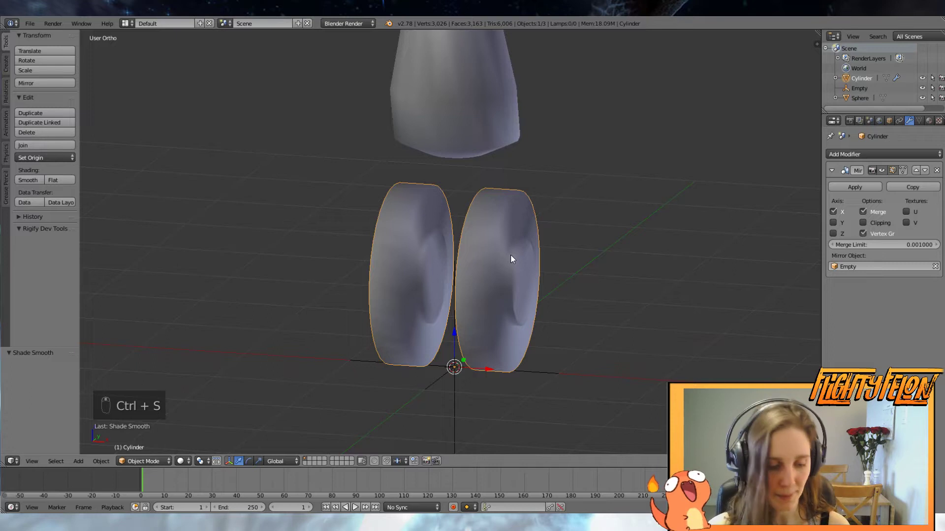
Add a 16-vertex cylinder at the hub of the wheel mesh in Edit Mode
key("KP_1")
scroll(562, 287, "up", 2)
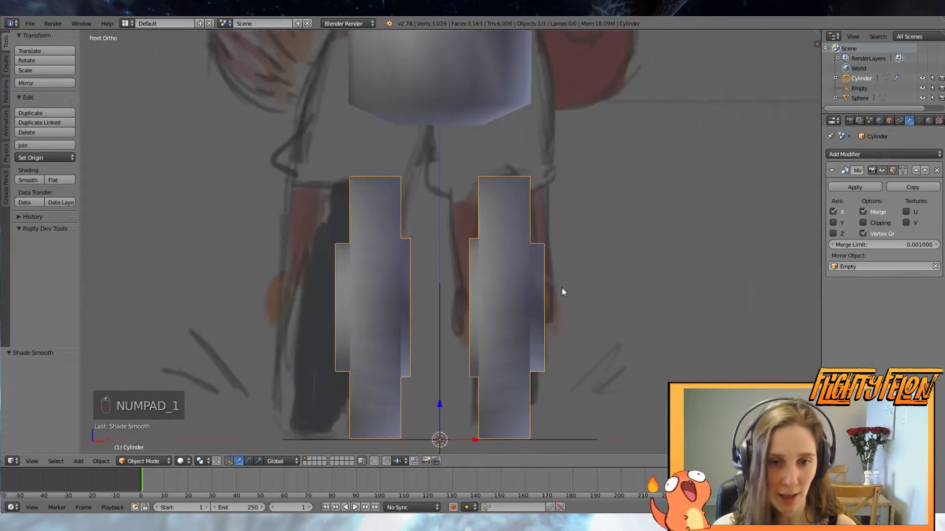
middle_click_drag(562, 289, 535, 313)
key("KP_1")
key("Tab")
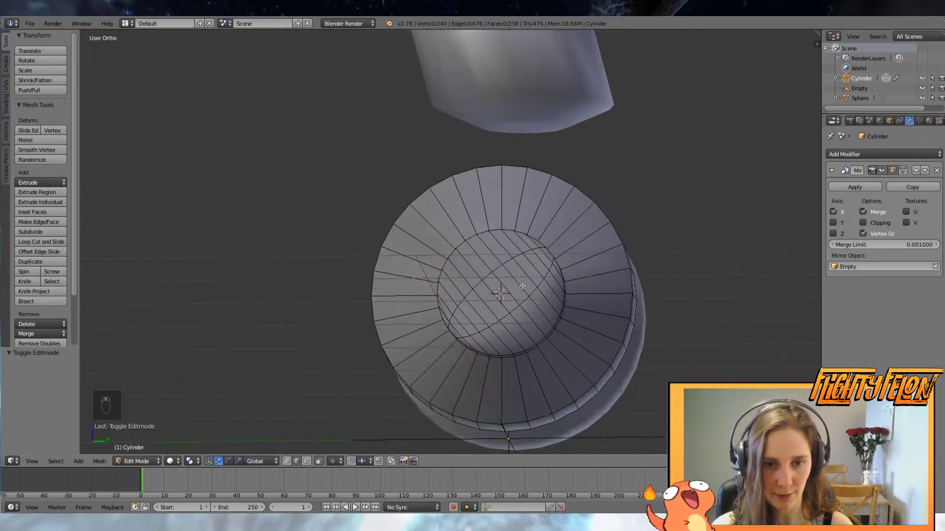
scroll(538, 318, "up", 3)
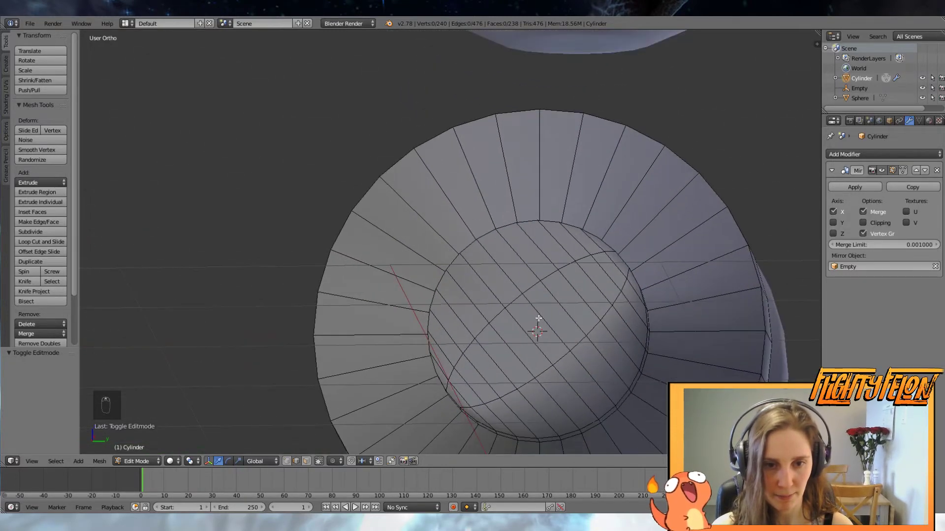
key("shift+a")
left_click(616, 321)
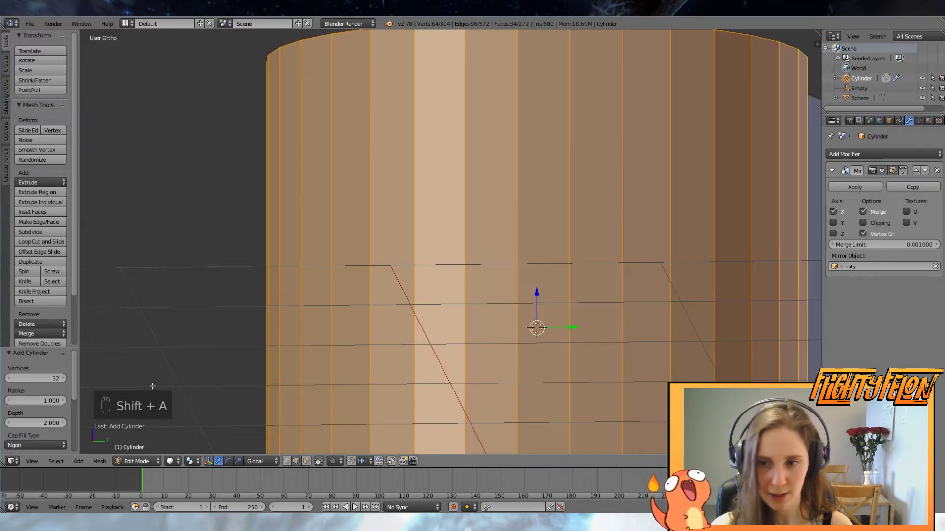
type("16")
key("Return")
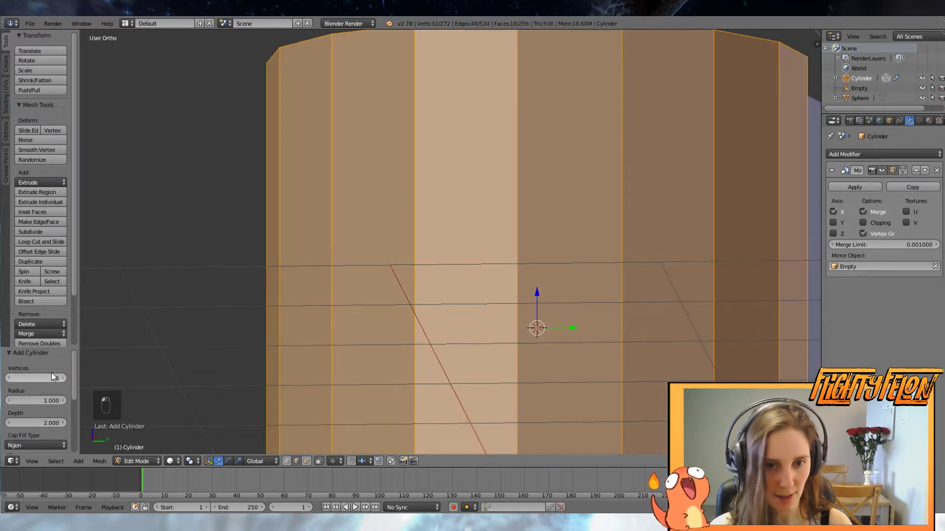
Scale the new cylinder down to 0.12 so it fits within the wheel's hub disc
key("s")
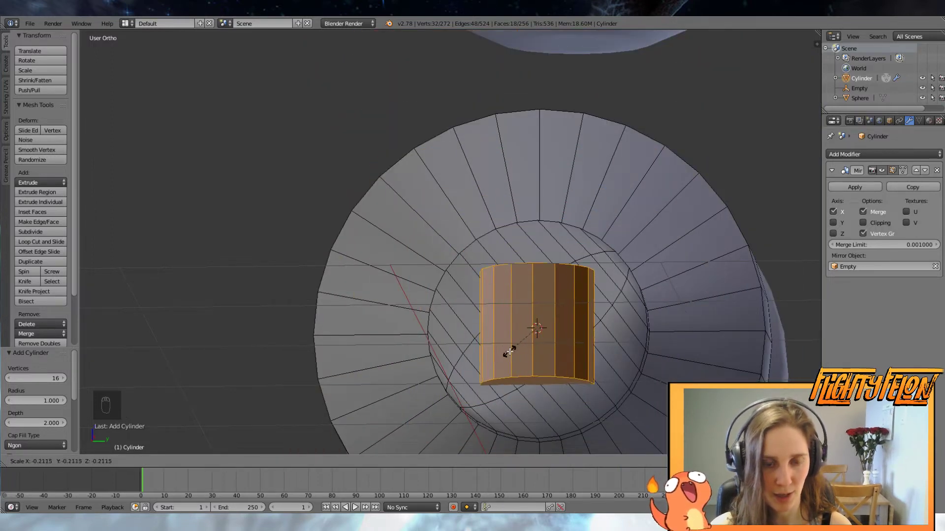
left_click(557, 323)
middle_click_drag(557, 323, 686, 367)
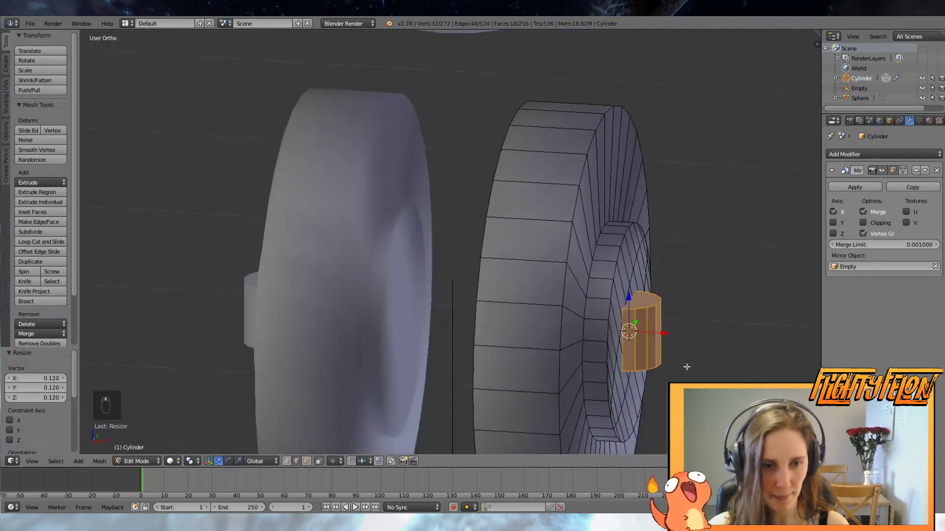
type("rx")
type("90")
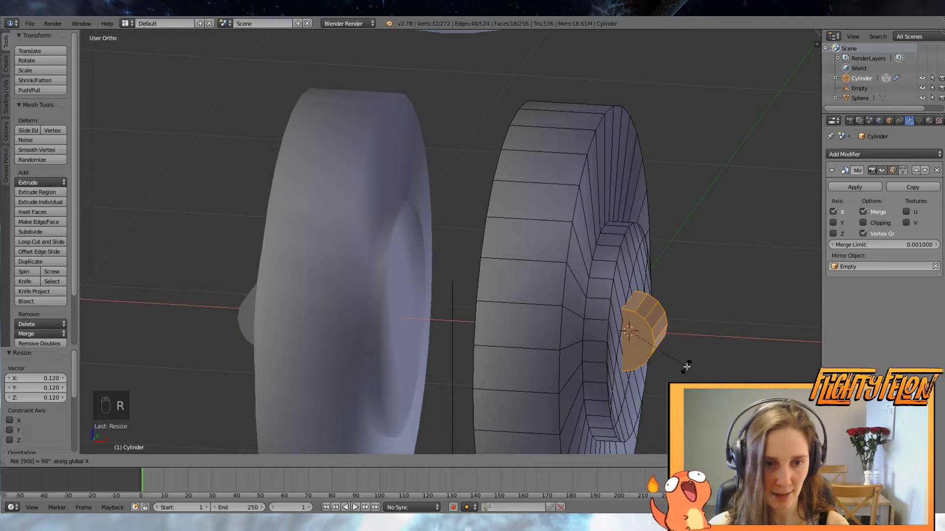
key("Return")
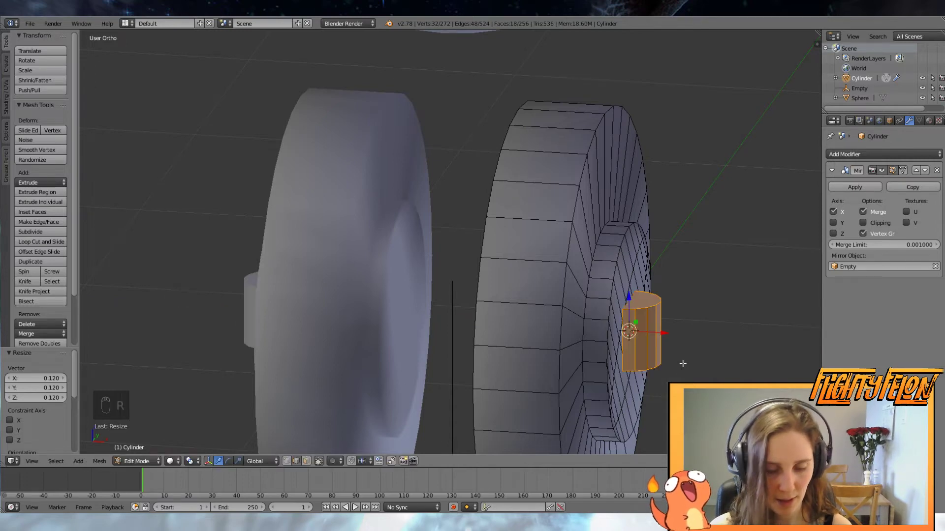
Rotate the small hub cylinder 90° about the global Y axis
key("r")
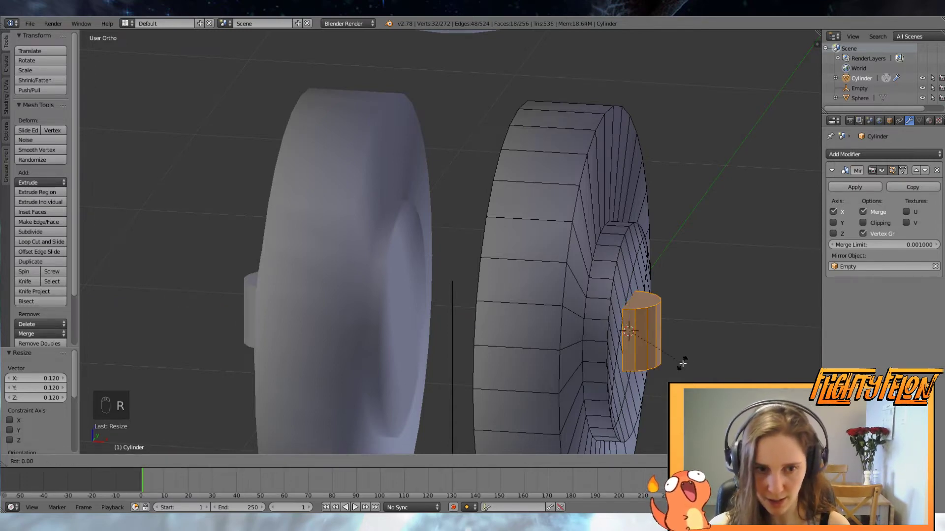
type("y90")
key("Return")
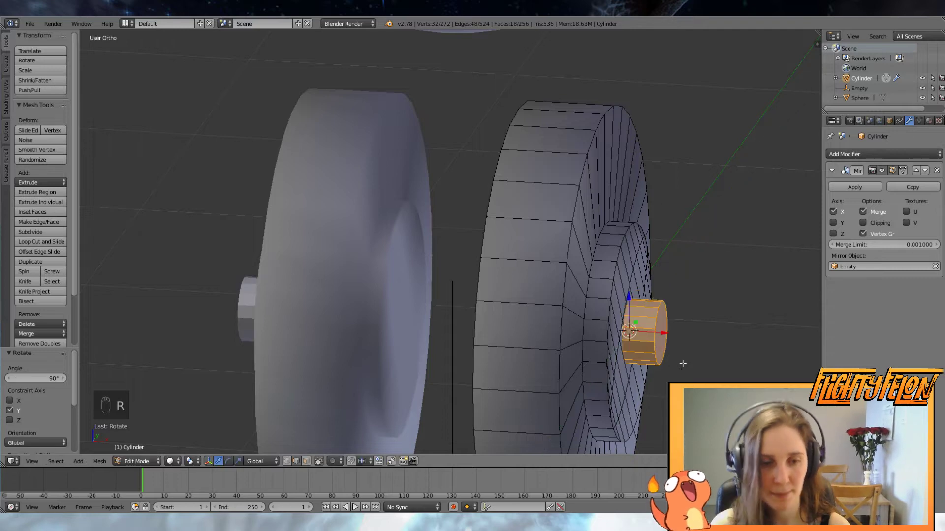
Delete both end-cap faces of the small hub cylinder
middle_click_drag(677, 331, 590, 339)
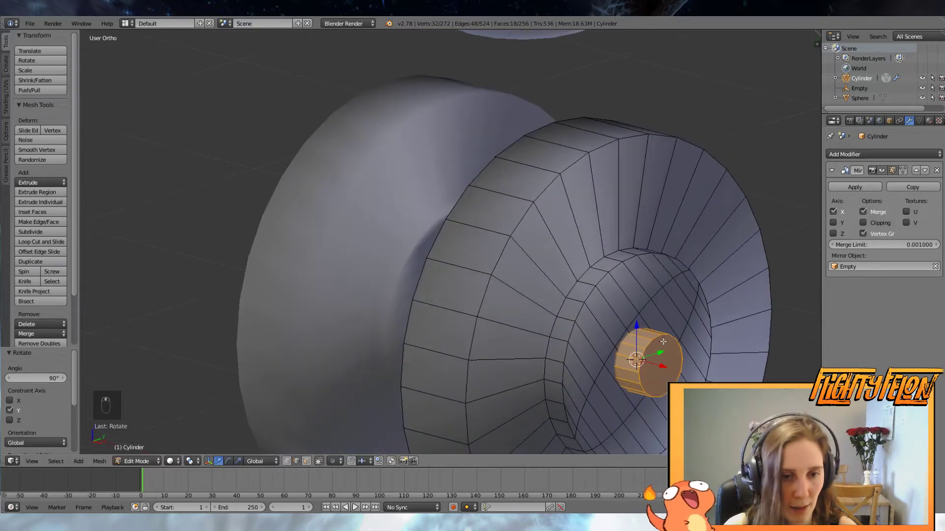
left_click(306, 461)
right_click(657, 382)
middle_click_drag(596, 380, 578, 340)
key("z")
scroll(578, 340, "up", 5)
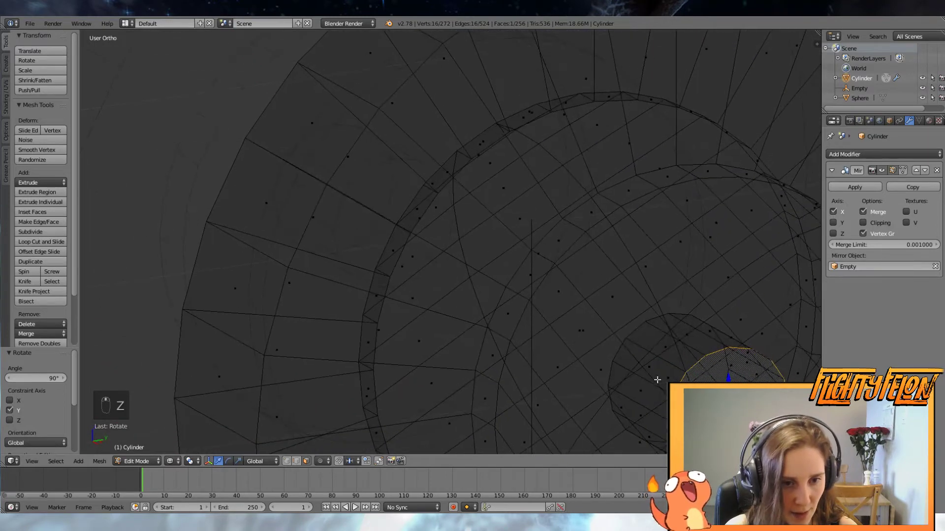
right_click(667, 377, "shift")
key("x")
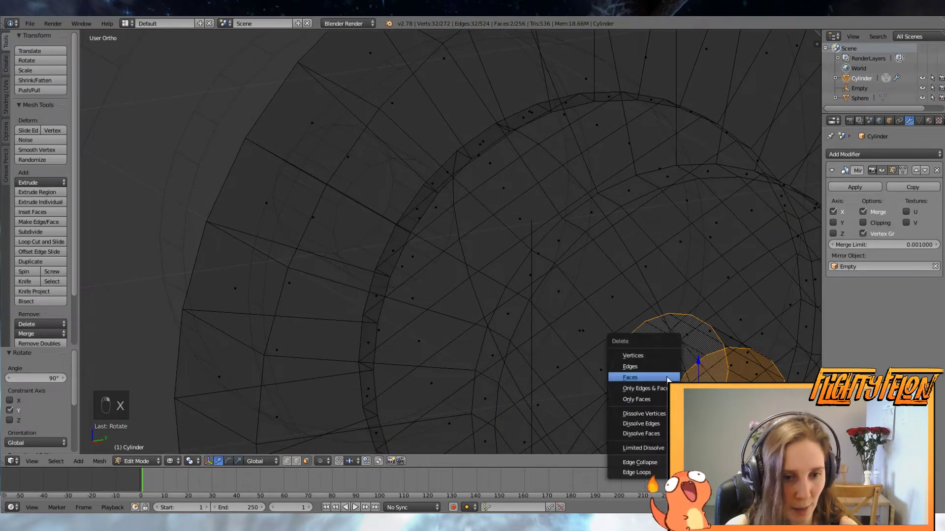
left_click(656, 377)
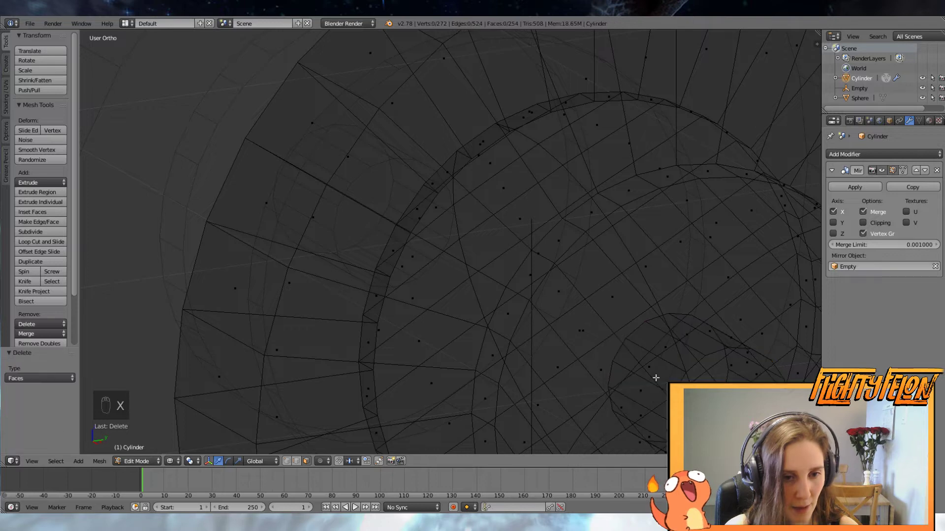
Close the hub cylinder's outer opening with a Grid Fill and move that cap along X closer to the wheel
scroll(659, 369, "down", 4)
mouse_move(660, 369)
middle_mouse_down()
mouse_move(670, 367)
mouse_move(435, 470)
middle_mouse_up()
key("z")
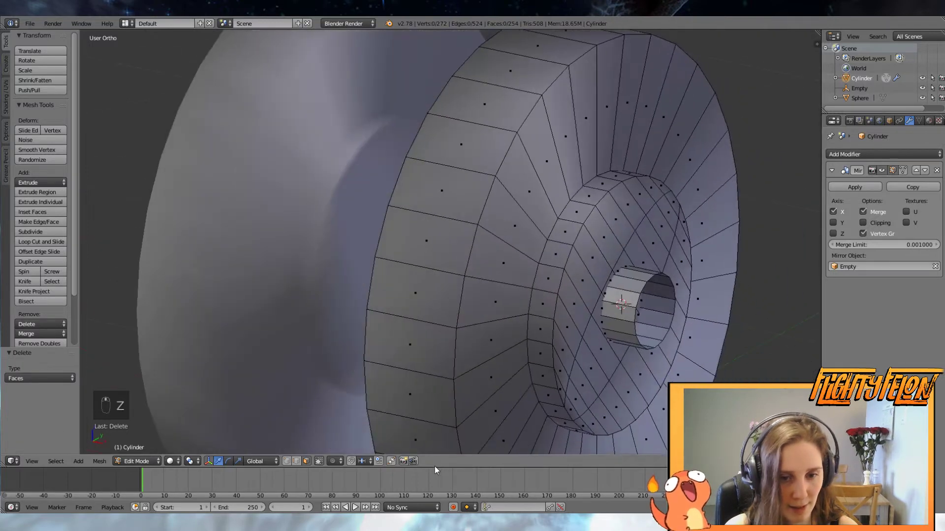
right_click(635, 303, "alt")
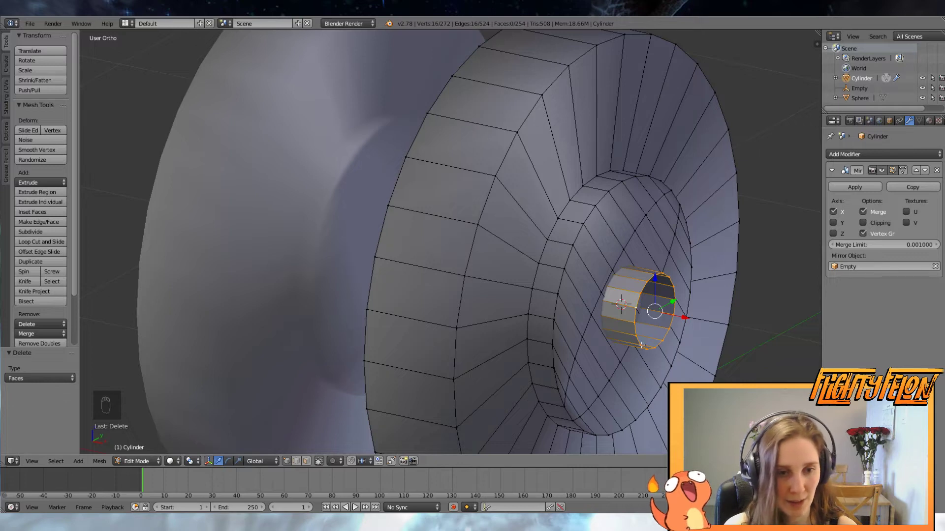
key("space")
type("grid fill")
key("Return")
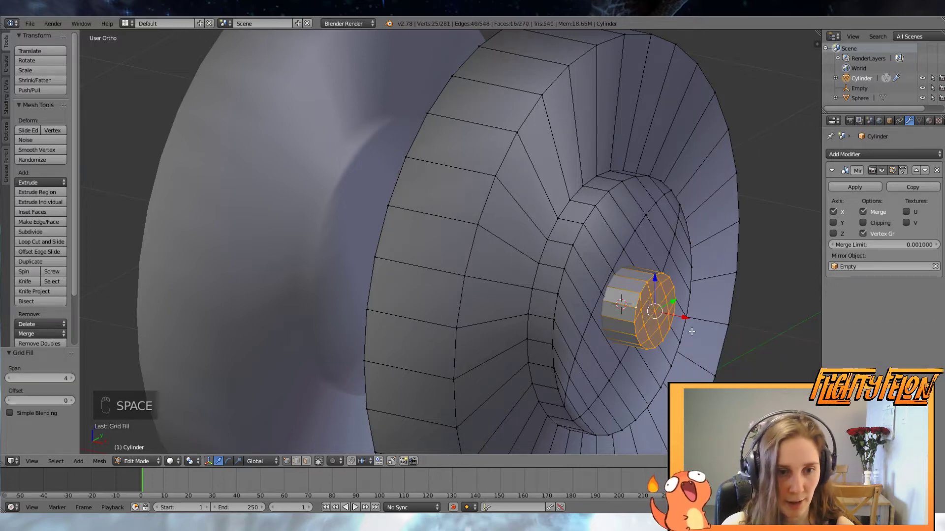
middle_click_drag(660, 324, 682, 302)
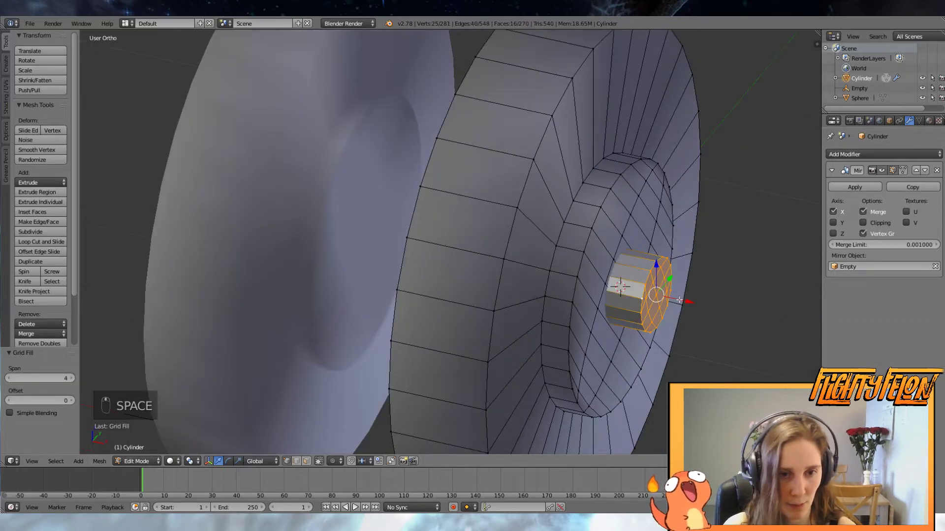
left_click_drag(697, 302, 646, 298)
Duplicate the whole linked hub cylinder and move the copy about -0.483 along X to the wheel's inner side
key("l")
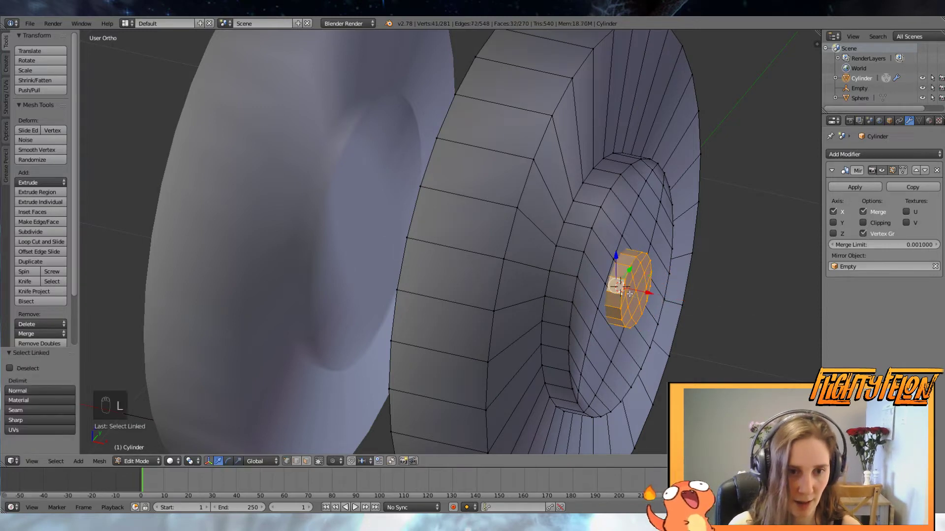
middle_click_drag(632, 295, 641, 260)
key("z")
key("a")
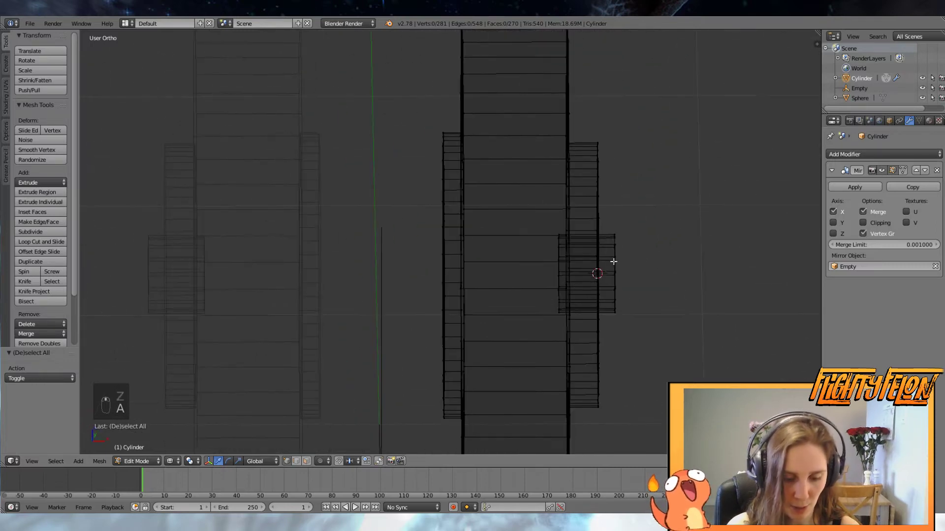
key("l")
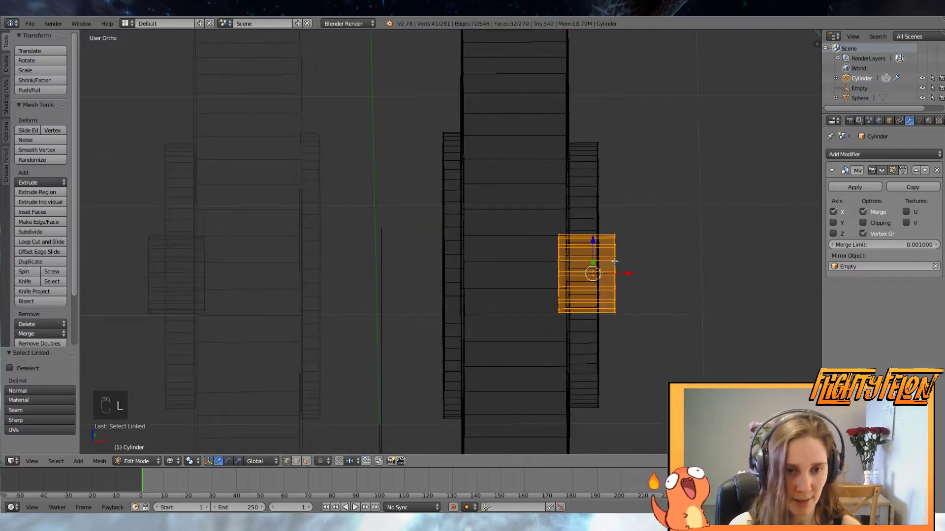
key("shift+d")
key("x")
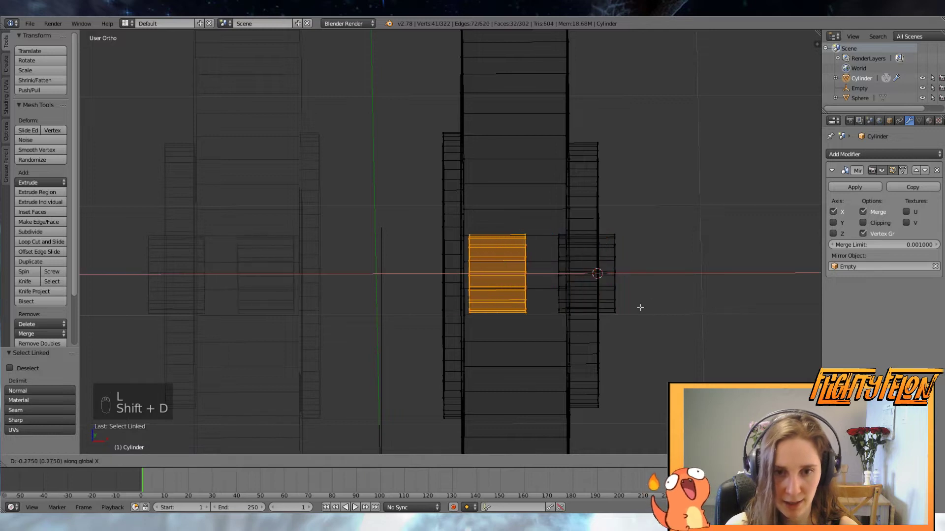
left_click(577, 304)
Rotate the duplicated cylinder 180° about Z and shift it about 0.038 along X into the inner hub disc
type("r")
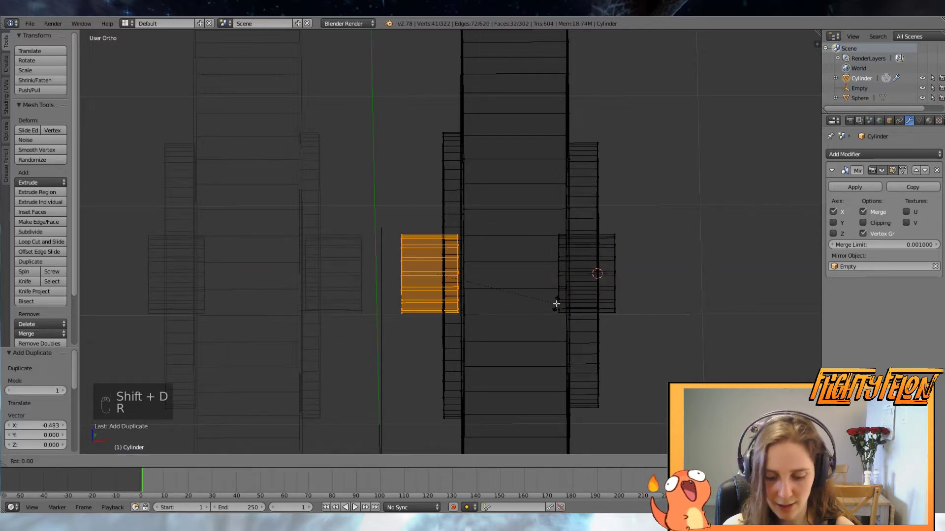
type("z180")
key("Return")
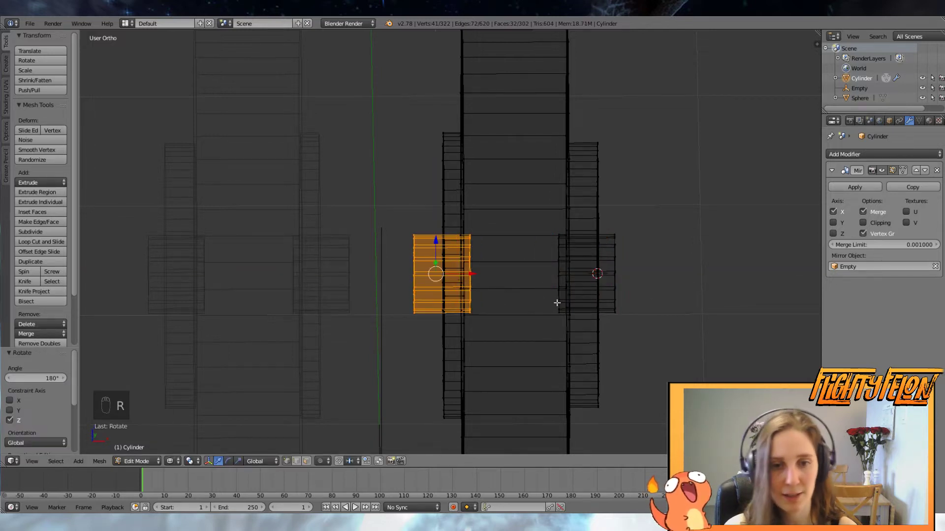
left_click_drag(472, 273, 486, 274)
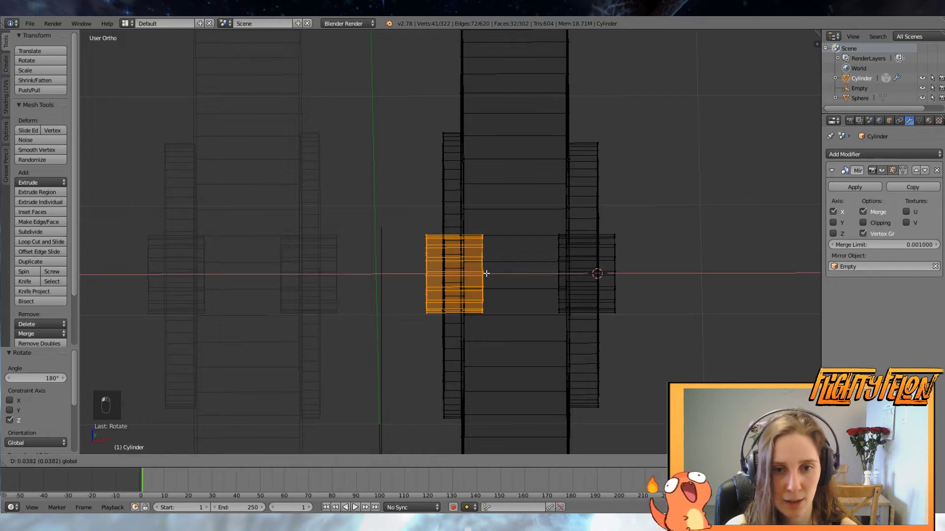
left_click(486, 274)
Return to solid display and Object Mode, and apply smooth shading to the wheels
key("z")
middle_click_drag(486, 274, 484, 299)
key("Tab")
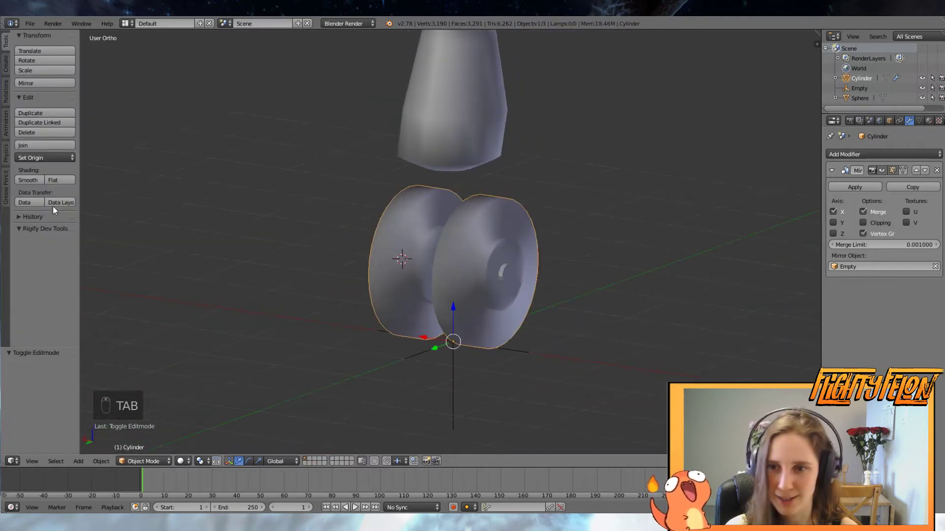
left_click(30, 180)
middle_click_drag(391, 223, 573, 296)
Reset the 3D cursor to the scene centre and add a UV sphere with 32 segments and 16 rings to the wheel mesh
key("KP_1")
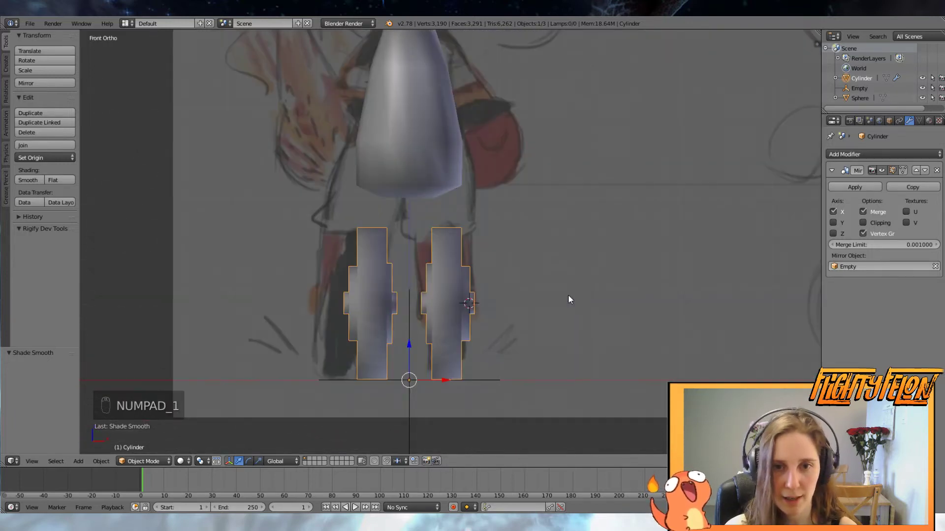
key("Tab")
key("a")
key("a")
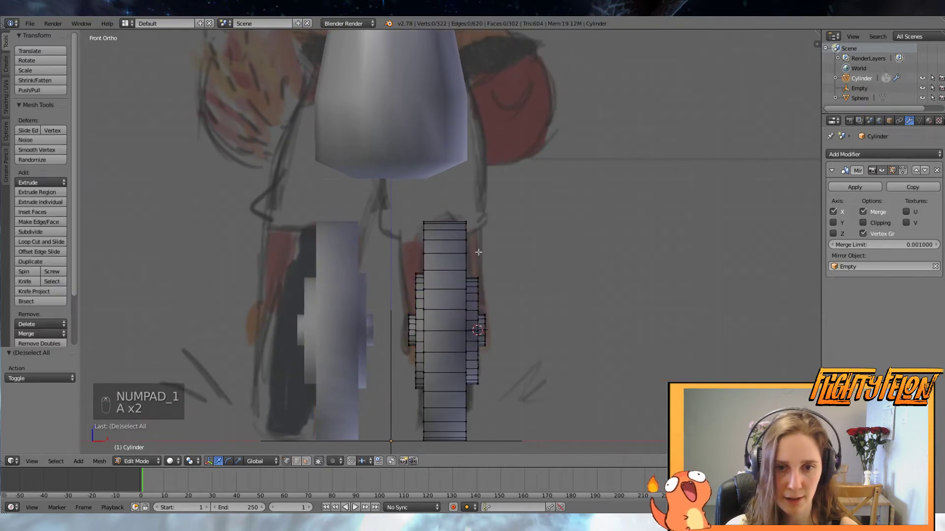
key("shift+c")
scroll(541, 276, "up", 8)
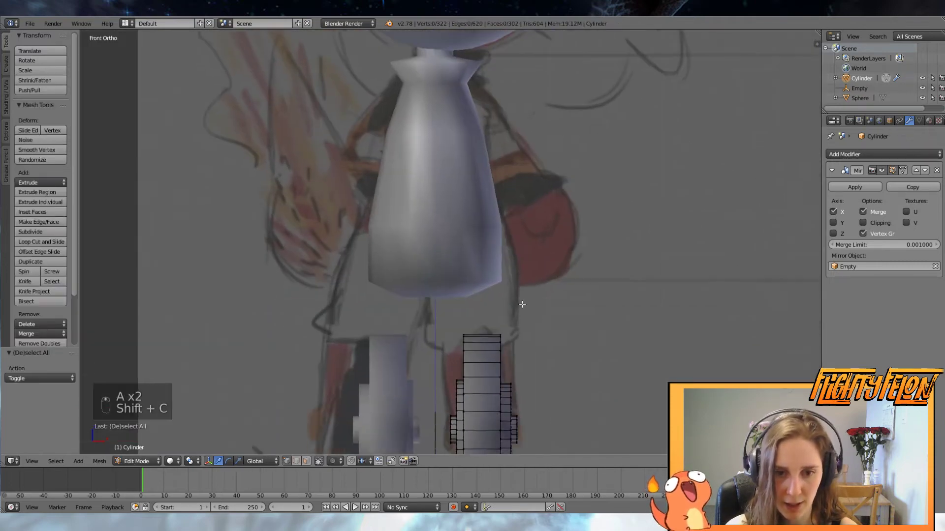
key("a")
middle_click_drag(584, 287, 569, 164, "shift")
key("shift+a")
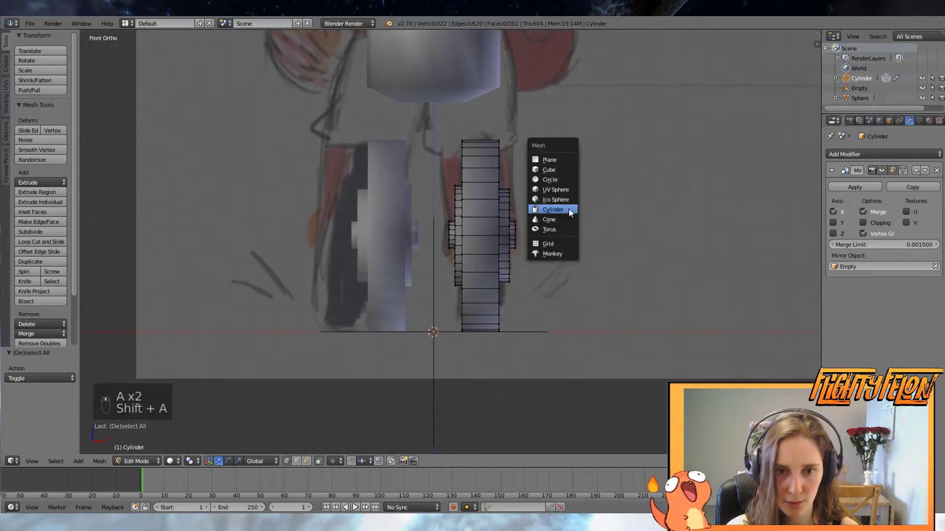
left_click(546, 190)
key("s")
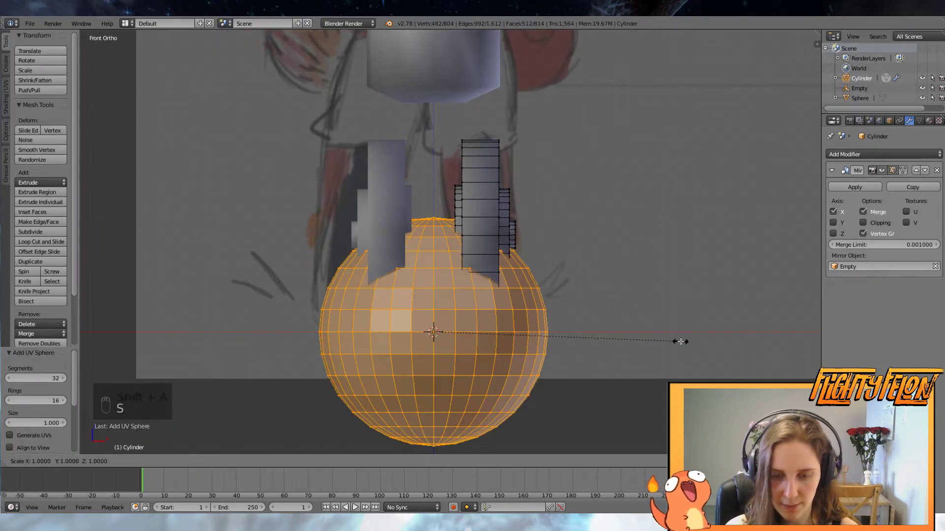
right_click(679, 340)
Move the UV sphere out beside the wheel, about 1.58 along X, 0.007 along Y and -0.086 along Z
middle_click_drag(679, 340, 616, 332)
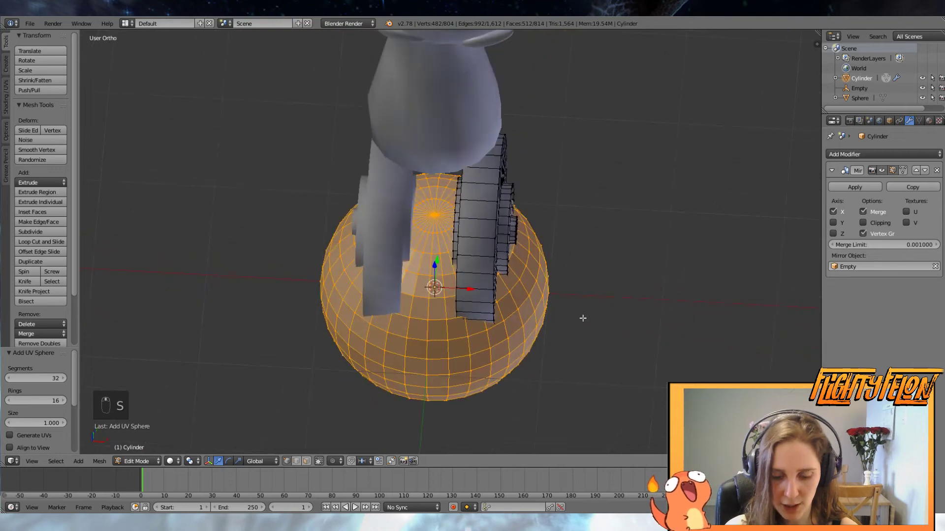
key("g")
left_click(762, 331)
middle_click_drag(750, 334, 650, 324)
scroll(662, 295, "up", 2)
scroll(662, 318, "down", 2)
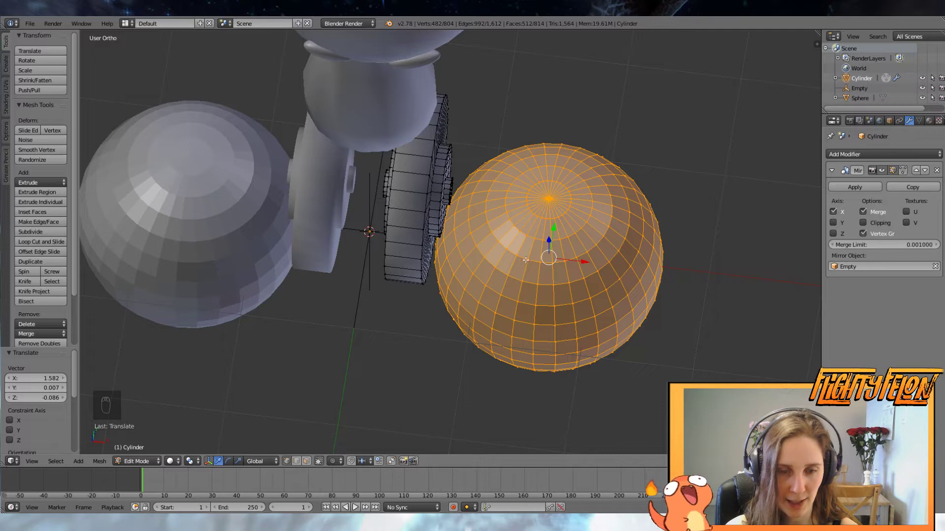
middle_click_drag(592, 202, 594, 306)
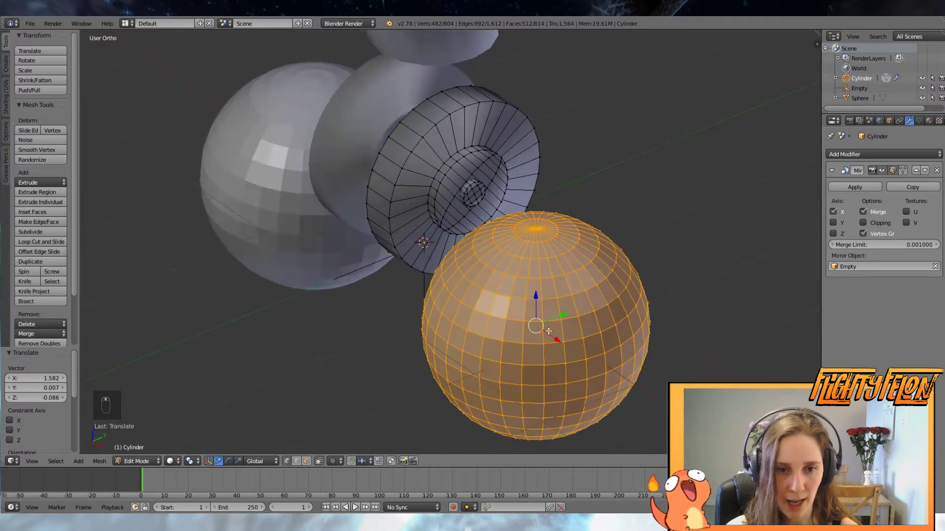
Scale the UV sphere to about 0.346 in X and Y only, locking Z, to make a tall narrow ellipsoid
middle_click_drag(521, 338, 622, 312)
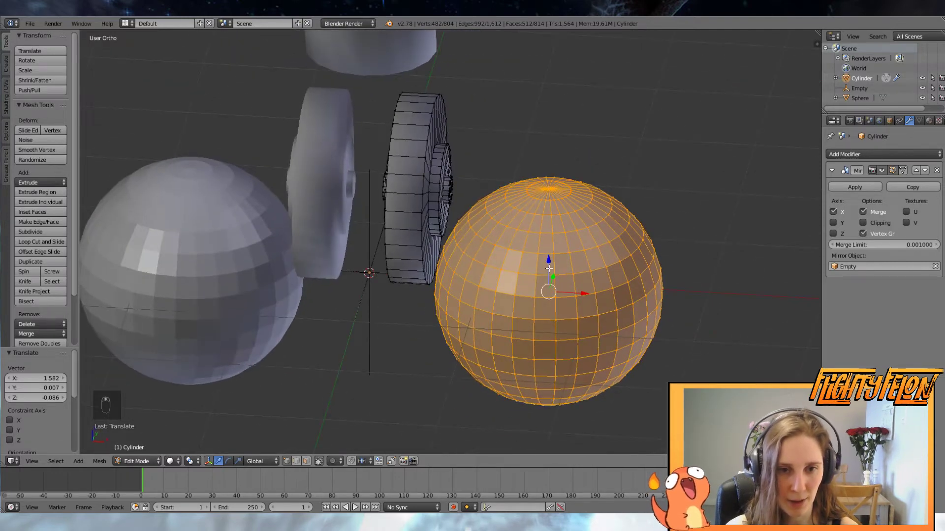
key("s")
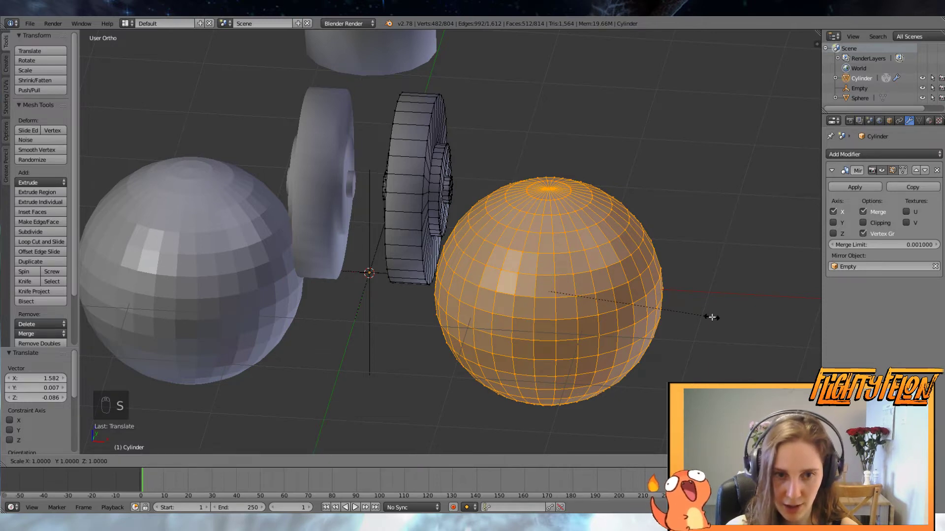
key("shift+z")
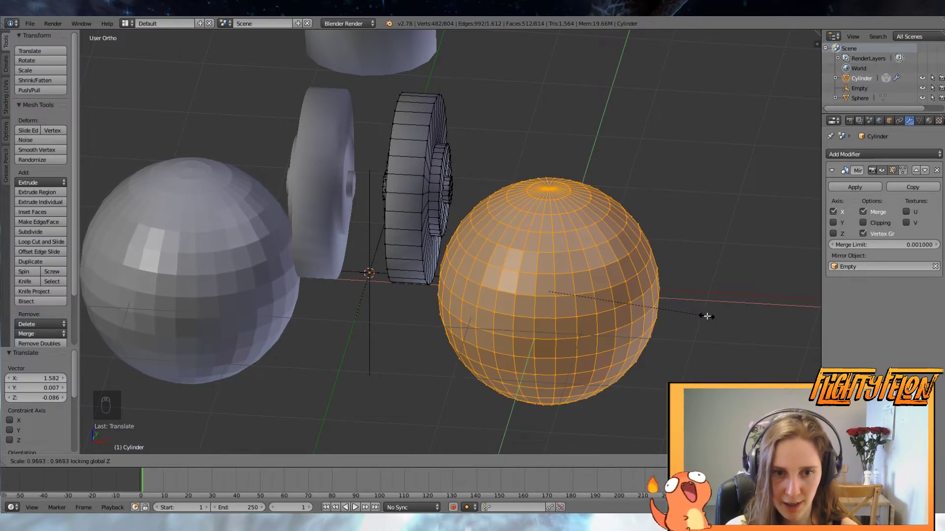
left_click(605, 294)
scroll(649, 320, "down", 3)
middle_click_drag(648, 320, 648, 295)
In front view, move the narrowed sphere above the wheel, about -1.188 along X and 2.413 along Z
key("KP_1")
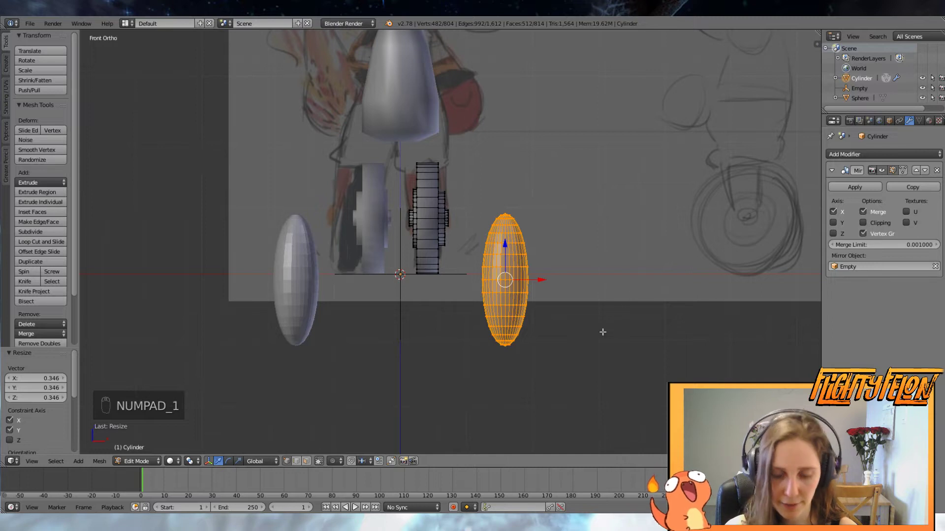
key("g")
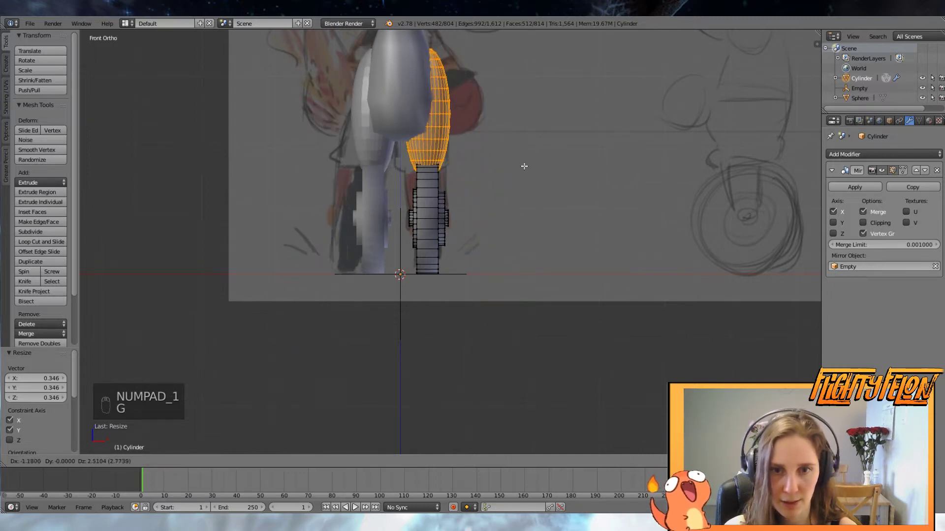
left_click(524, 173)
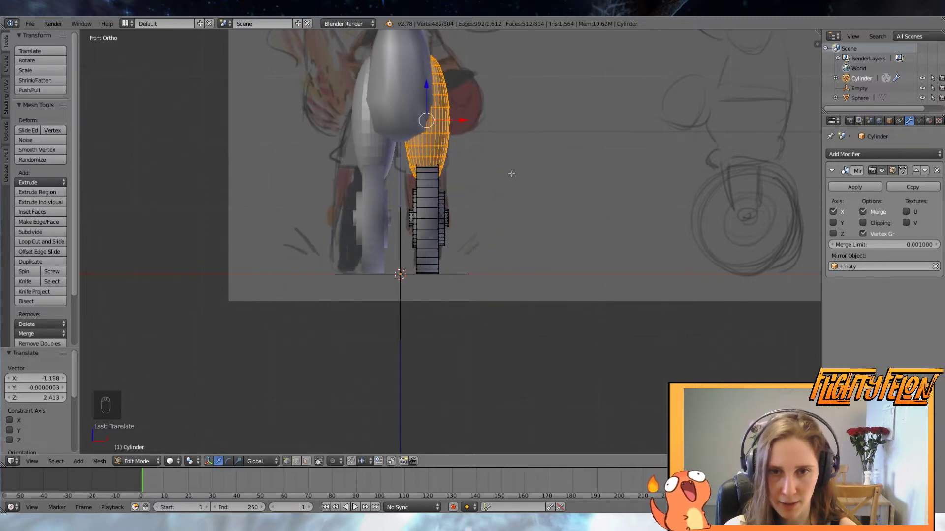
middle_click_drag(513, 174, 581, 236)
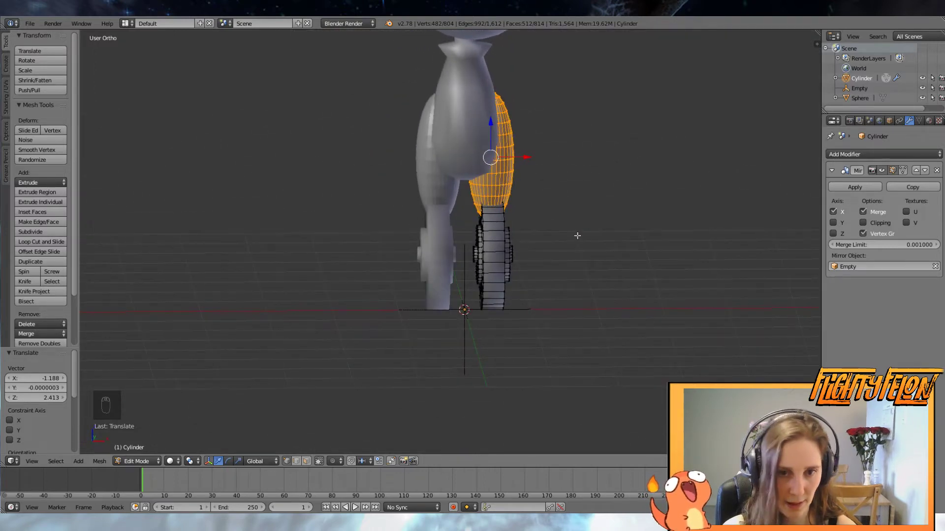
middle_click_drag(510, 184, 500, 223)
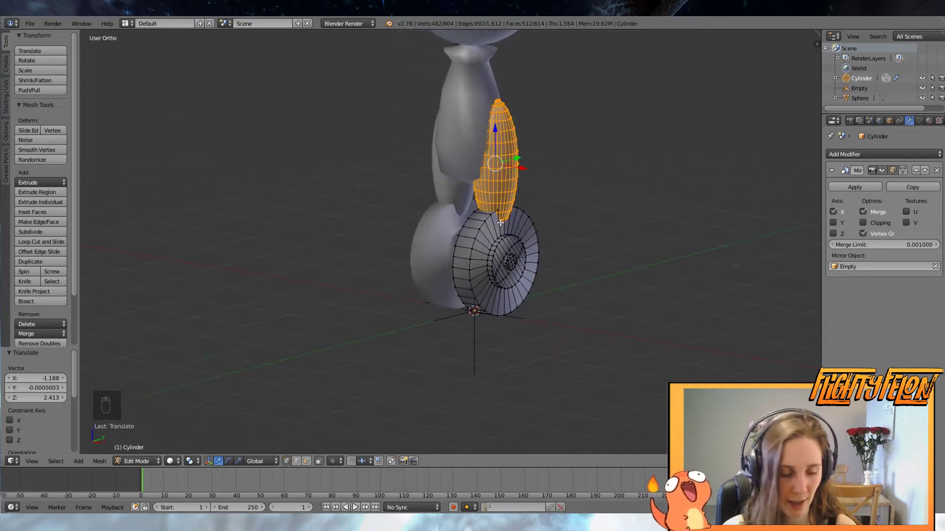
key("KP_1")
scroll(524, 167, "up", 2)
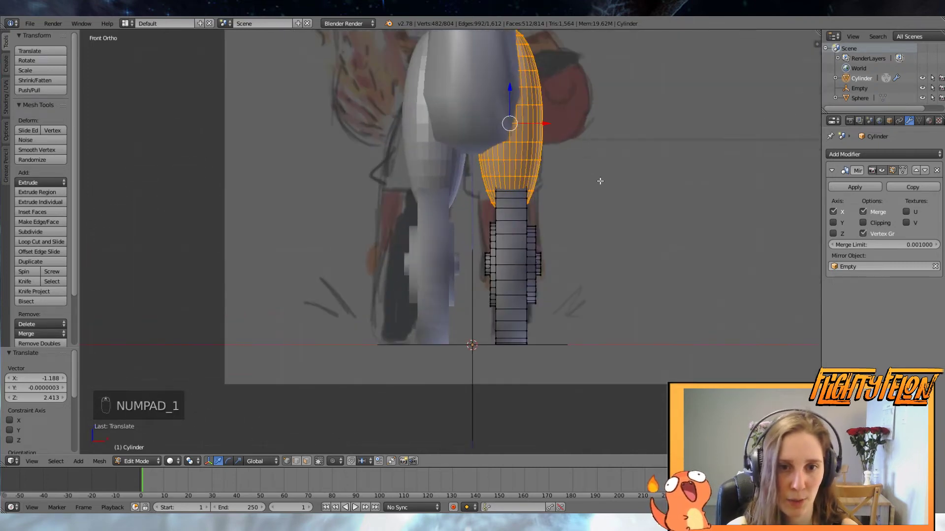
middle_click_drag(599, 181, 539, 296, "shift")
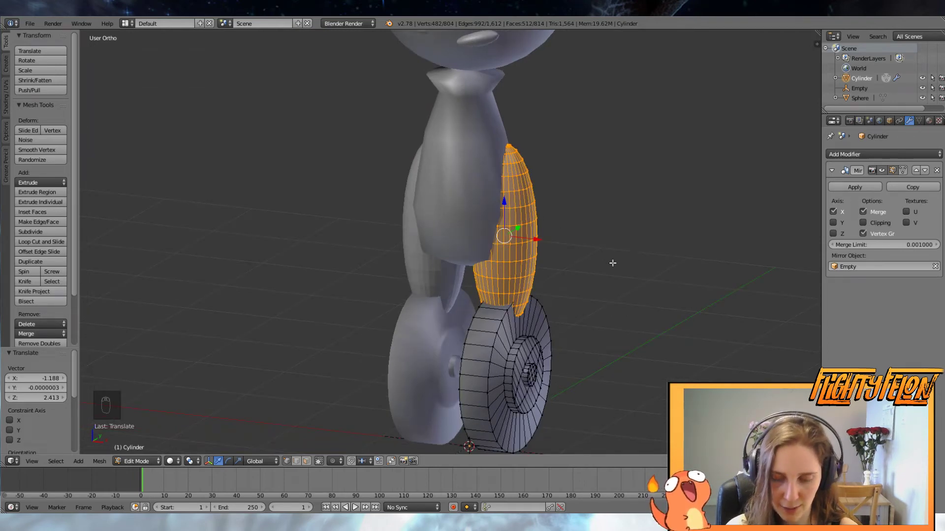
Try hiding and revealing the unselected wheel, then select the linked sphere geometry and hide and reveal it
key("shift+h")
middle_click_drag(558, 271, 573, 290)
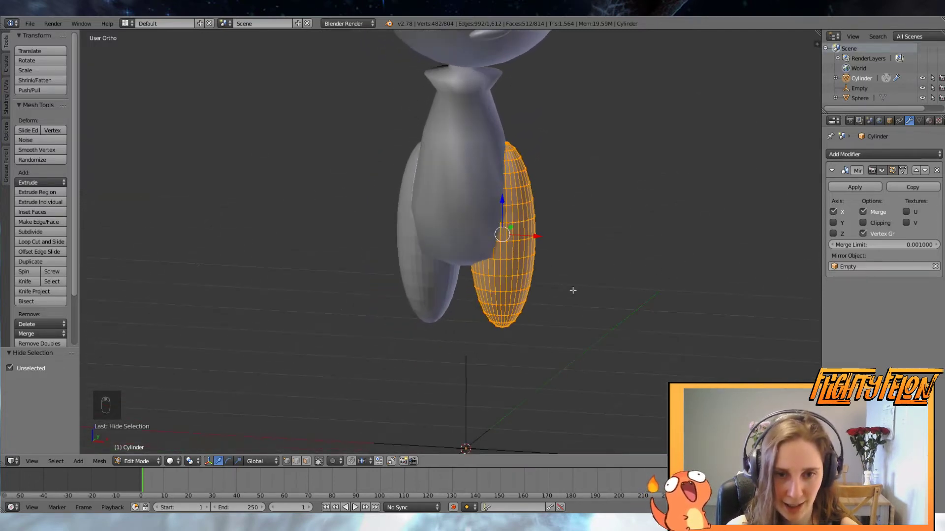
key("alt+h")
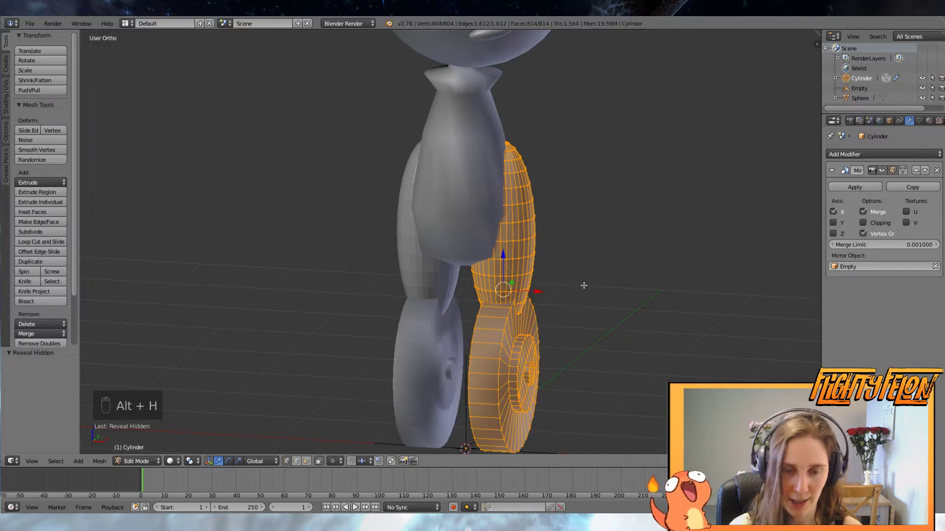
key("a")
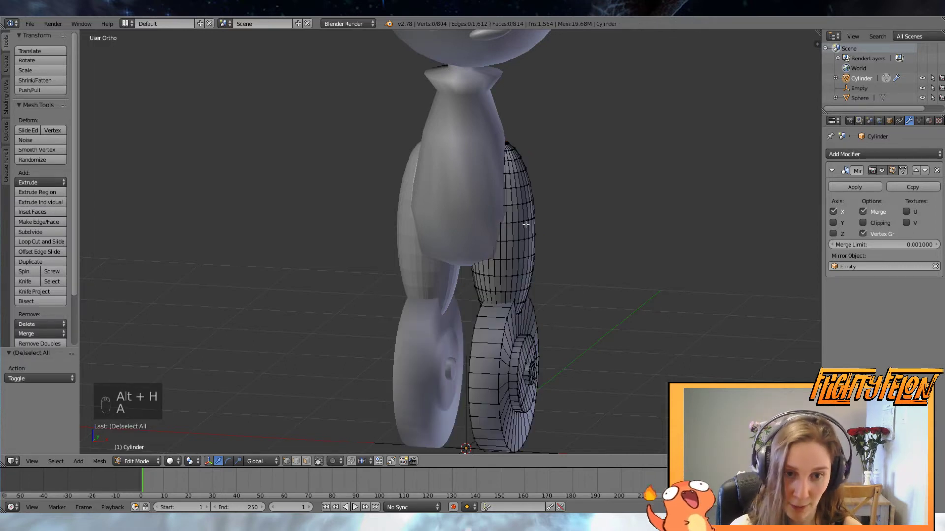
key("l")
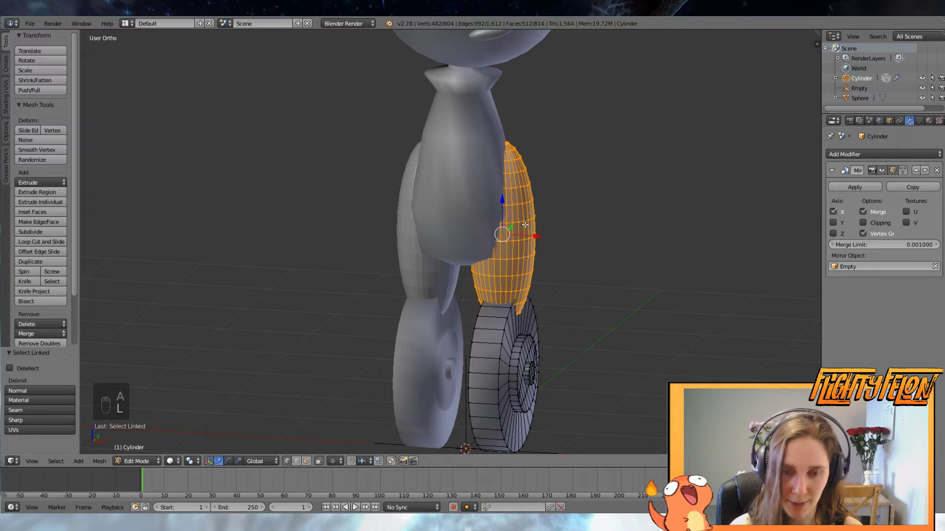
key("h")
key("alt+h")
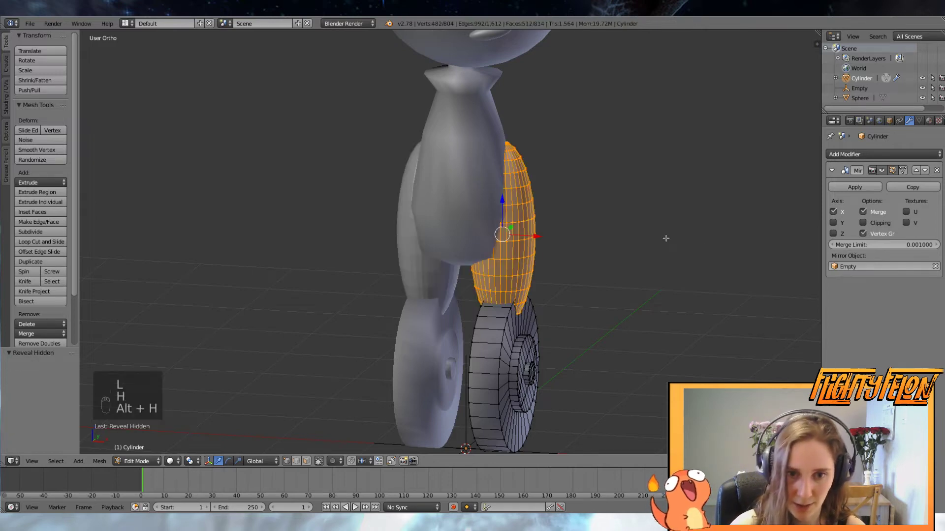
Hide the unselected wheel geometry so only the elongated sphere is shown, and return to Object Mode
key("shift+h")
mouse_move(571, 244)
middle_mouse_down()
mouse_move(619, 243)
mouse_move(571, 245)
middle_mouse_up()
key("Tab")
scroll(570, 245, "up", 1)
Rename the Sphere object as Body and the Cylinder object as Legs
right_click(458, 183)
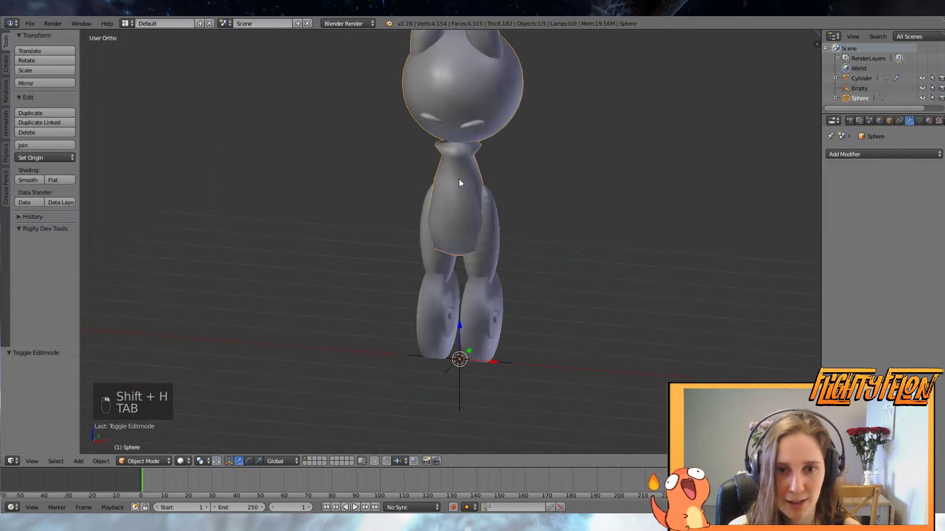
middle_click_drag(619, 202, 807, 151)
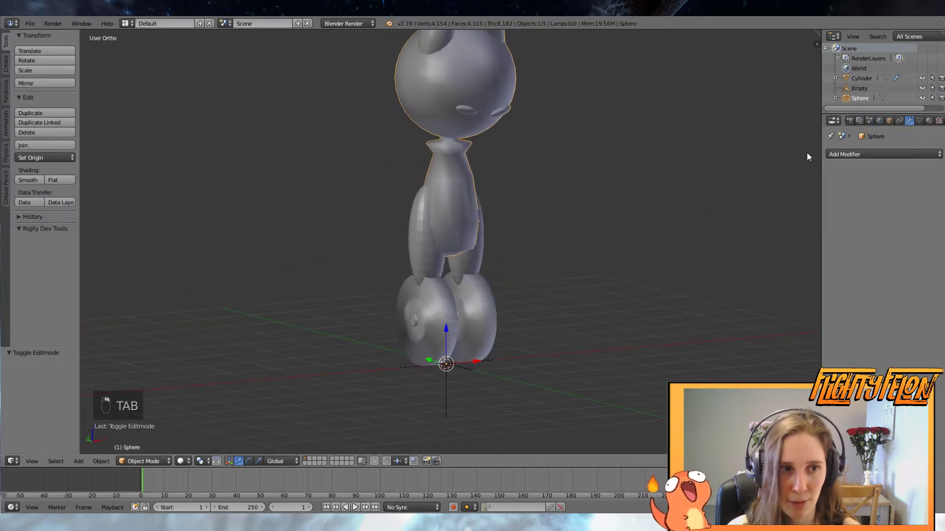
double_click(858, 98)
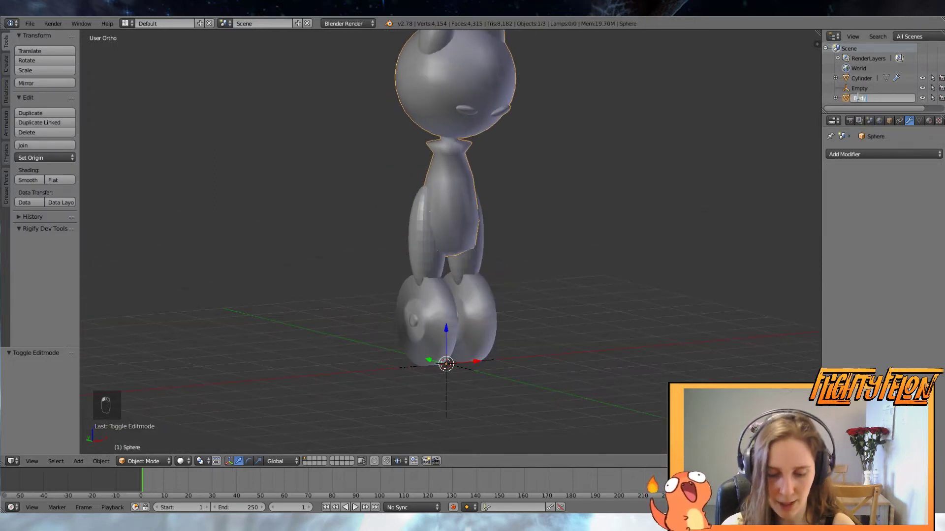
double_click(860, 88)
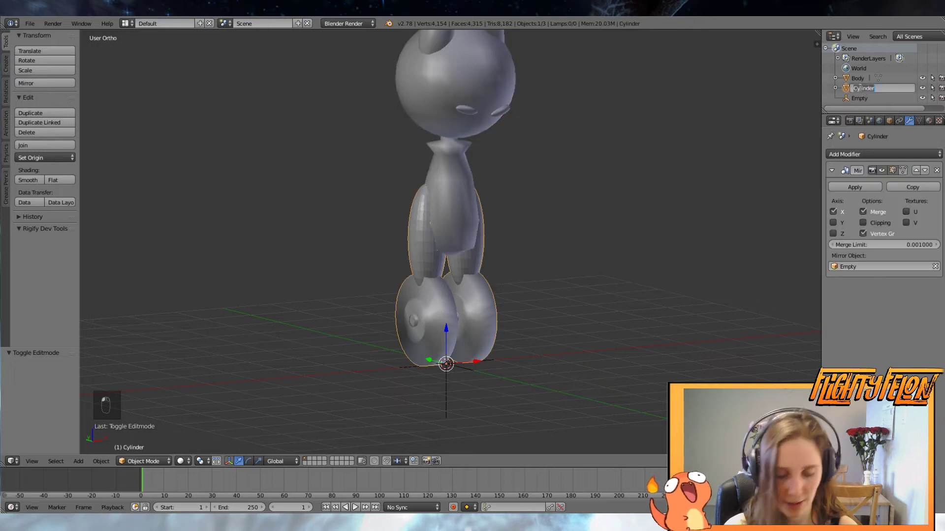
type("Legs")
key("Return")
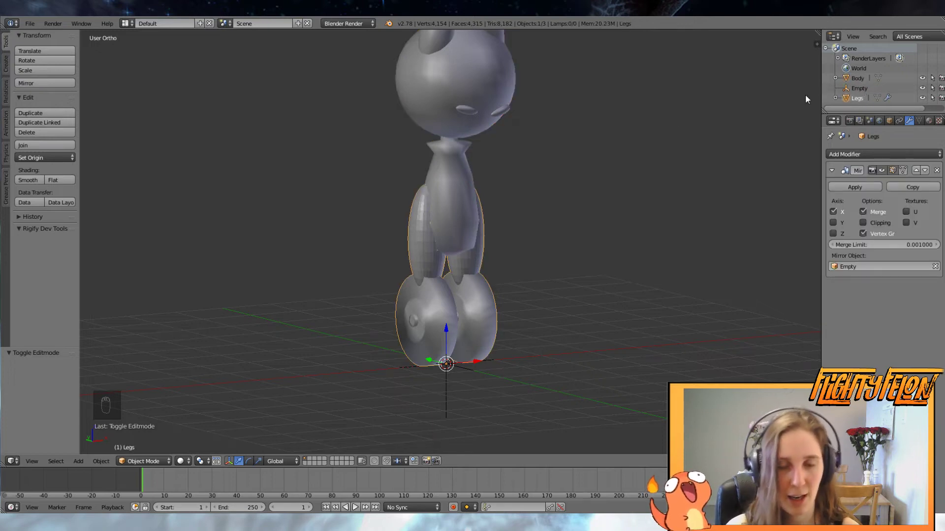
Open the Legs object in Edit Mode and, in front view, select the lowest vertex of the elongated sphere
middle_click_drag(531, 246, 486, 268)
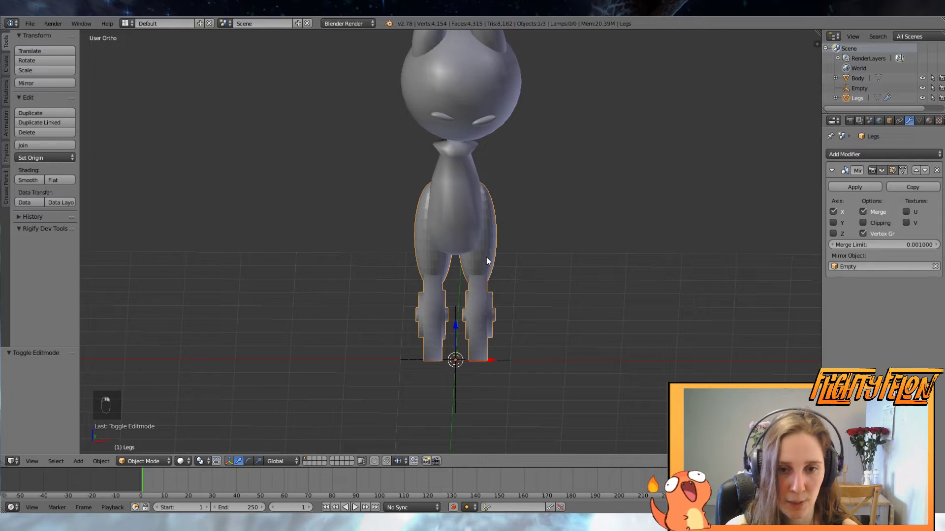
right_click(482, 190)
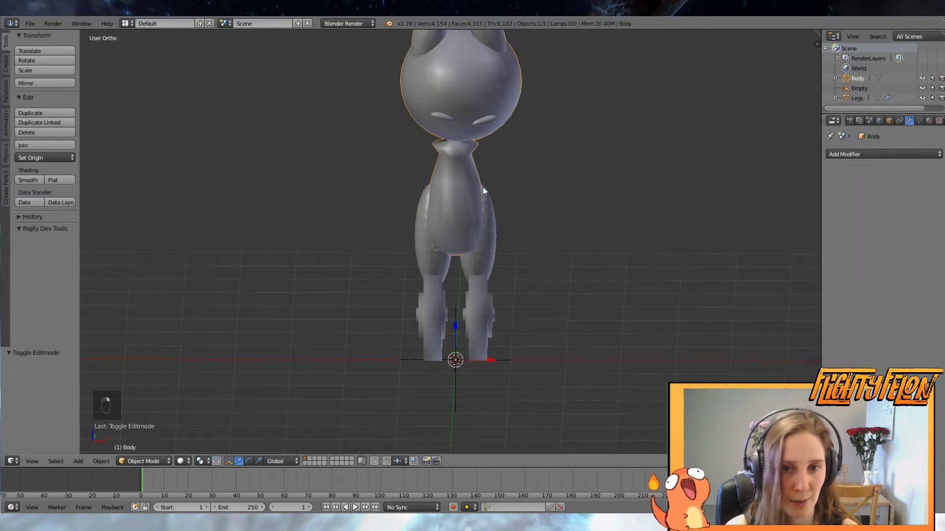
right_click(492, 264)
key("Tab")
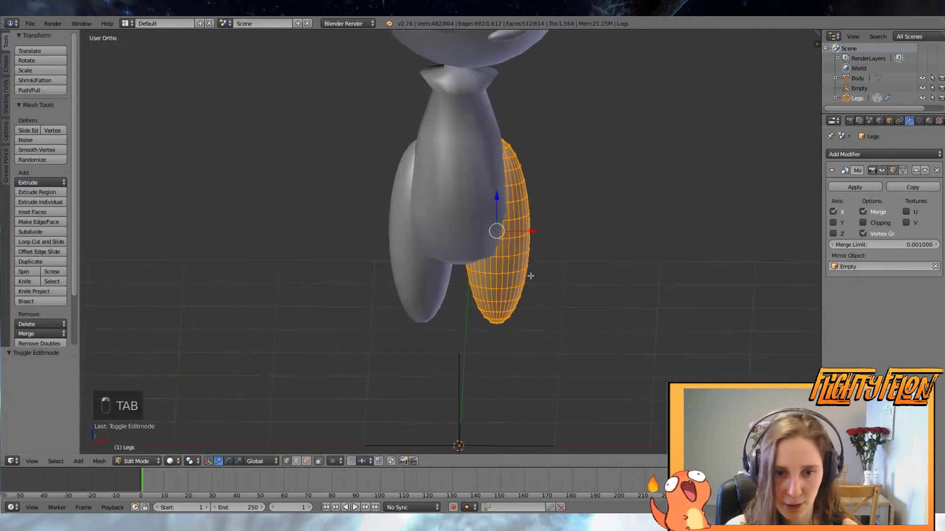
key("KP_1")
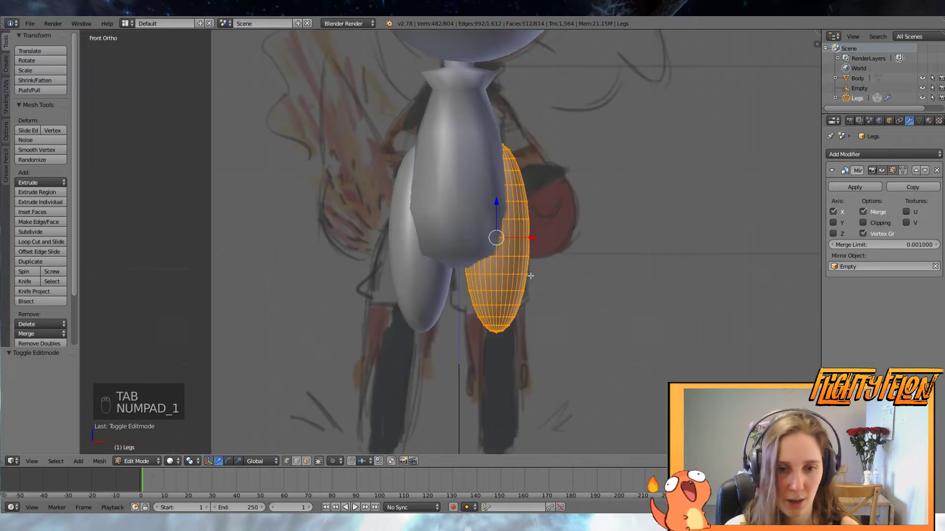
right_click(498, 332)
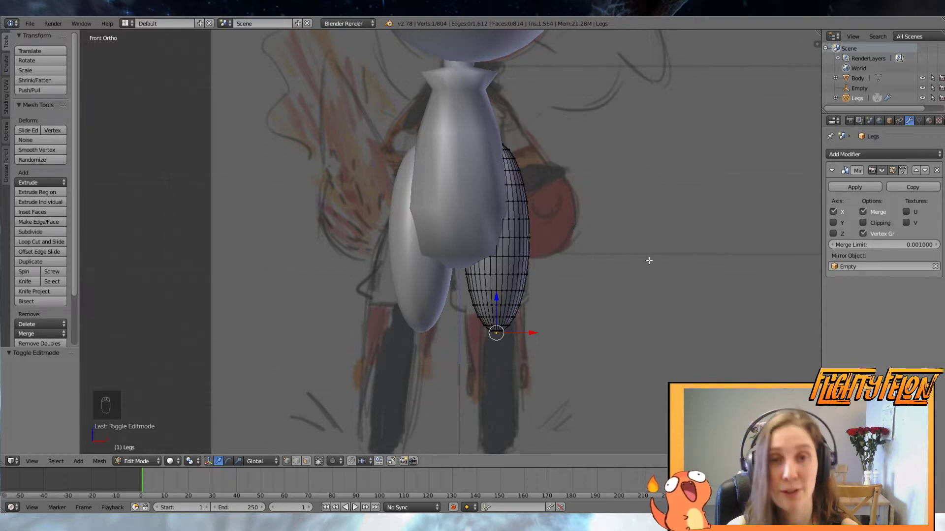
Turn on proportional editing in its standard Enable mode
key("o")
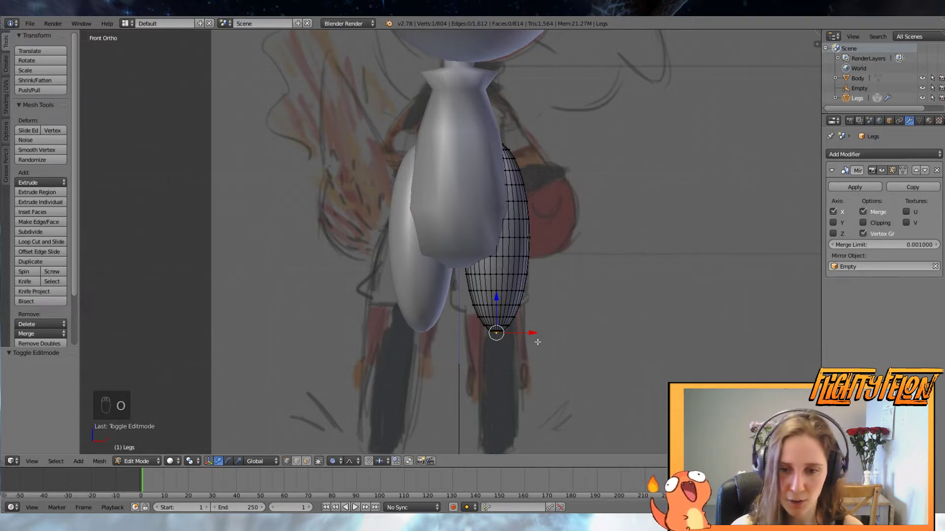
left_click(333, 461)
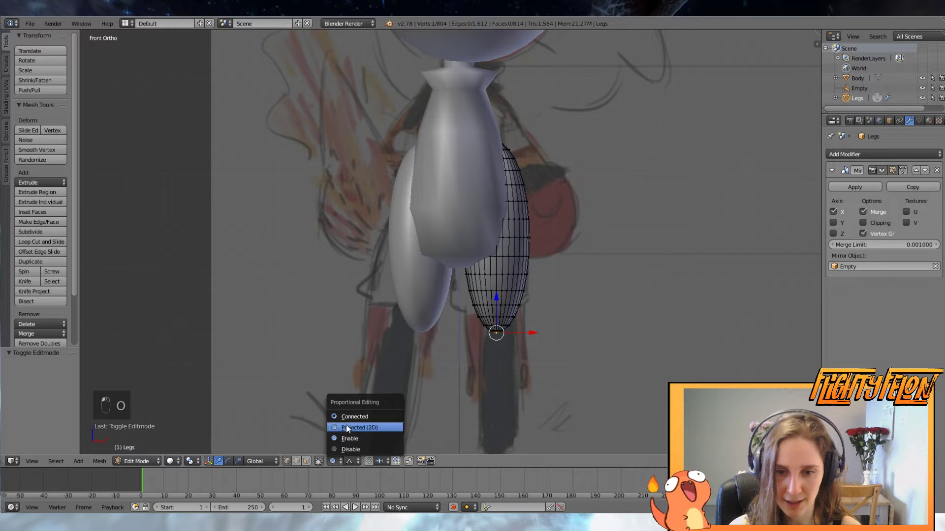
left_click(350, 439)
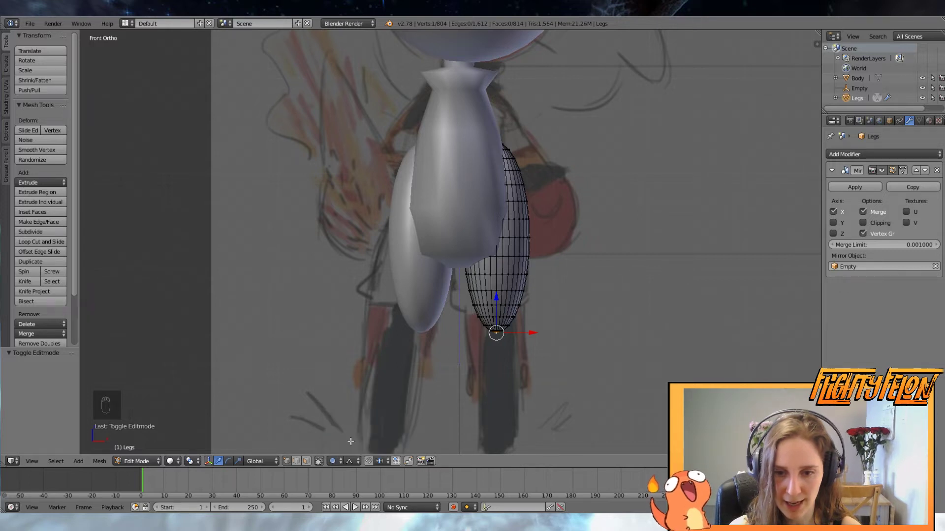
left_click(332, 464)
left_click(345, 449)
left_click(333, 462)
left_click(344, 439)
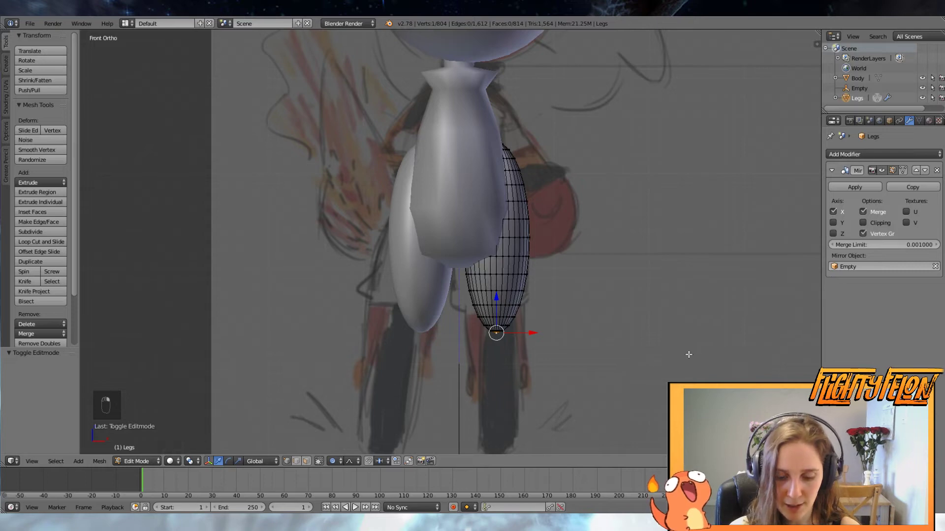
Move the lowest vertex up about 0.679 along Z and 0.042 along X, with a proportional size of about 1.61
key("g")
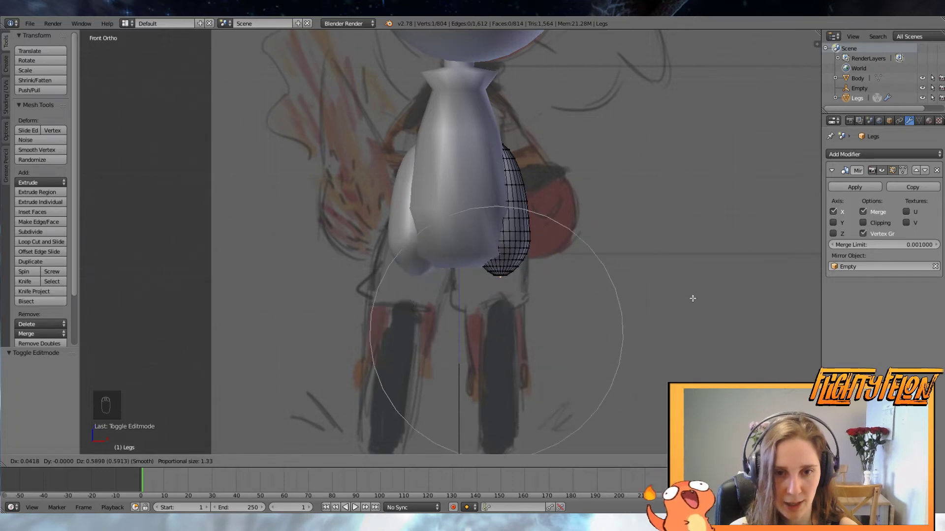
scroll(693, 290, "down", 3)
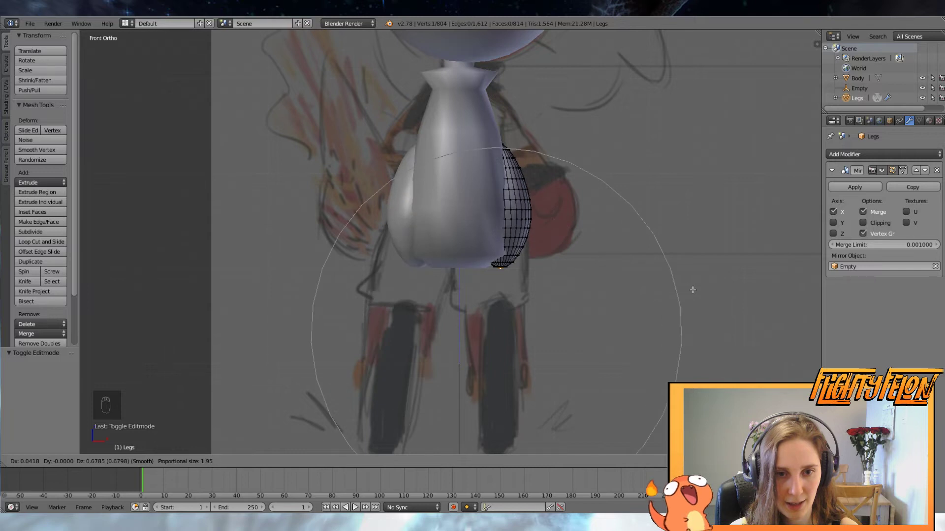
scroll(692, 290, "down", 5)
scroll(693, 290, "up", 5)
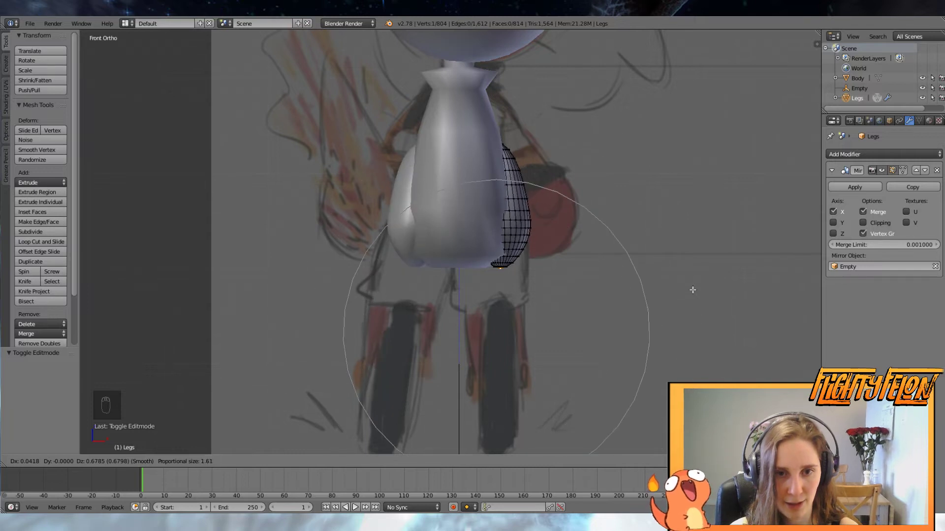
scroll(693, 290, "down", 2)
scroll(693, 290, "up", 2)
left_click(692, 290)
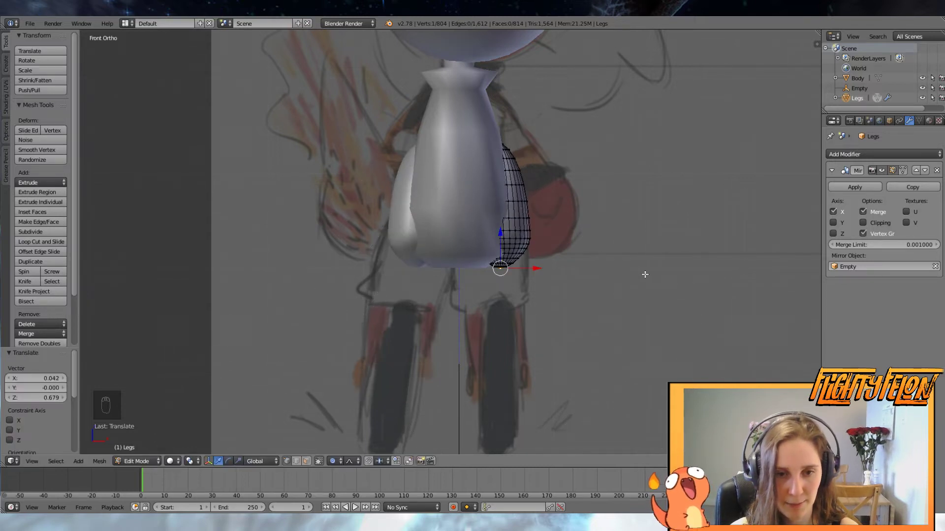
Select the horizontal edge loop near the leg's lower end and scale it by about 1.53 with a proportional size of about 0.22
scroll(551, 273, "up", 2)
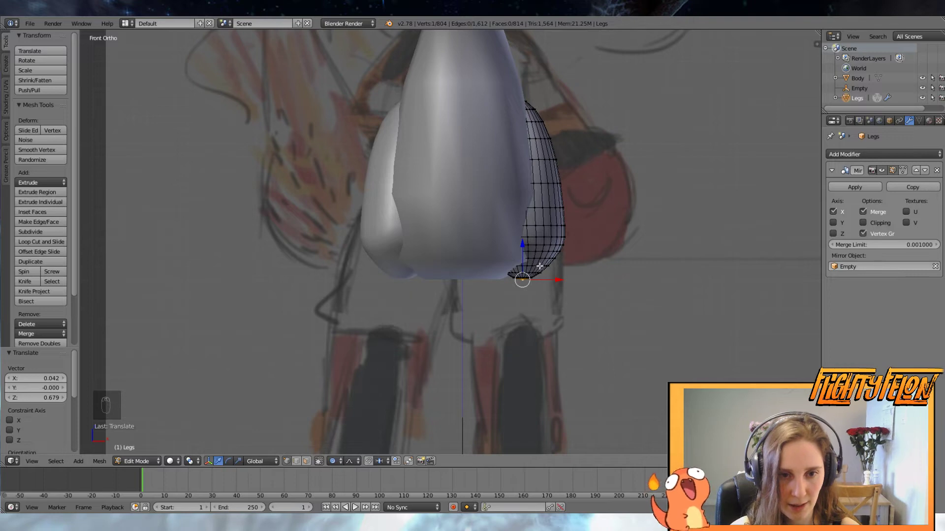
right_click(546, 266, "alt")
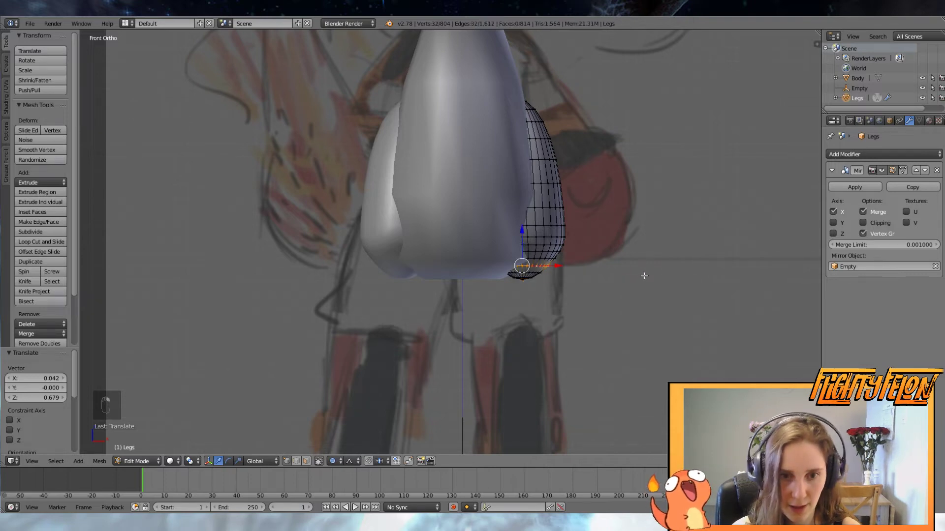
key("s")
scroll(654, 275, "up", 15)
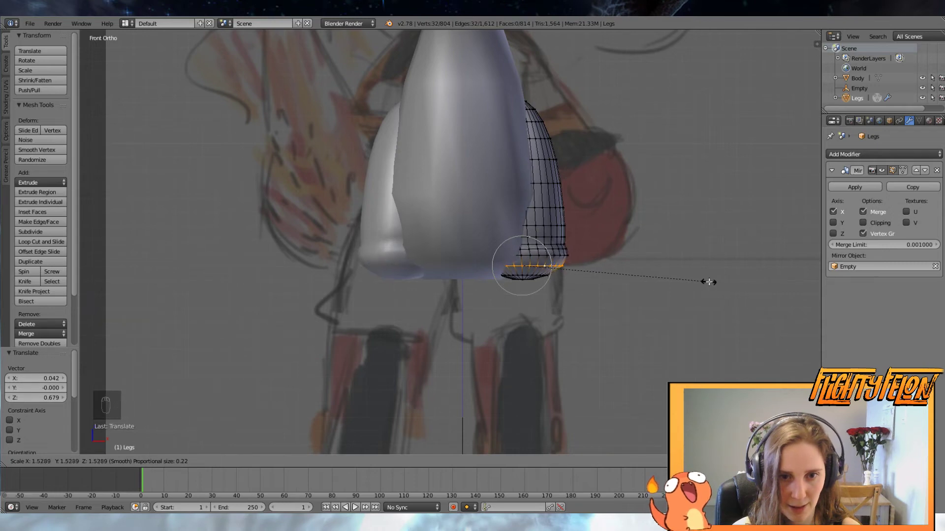
left_click(709, 282)
Select the whole linked leg shape and, with proportional editing off, move it about -0.402 along Z and -0.021 along X
scroll(584, 205, "down", 2)
key("a")
key("l")
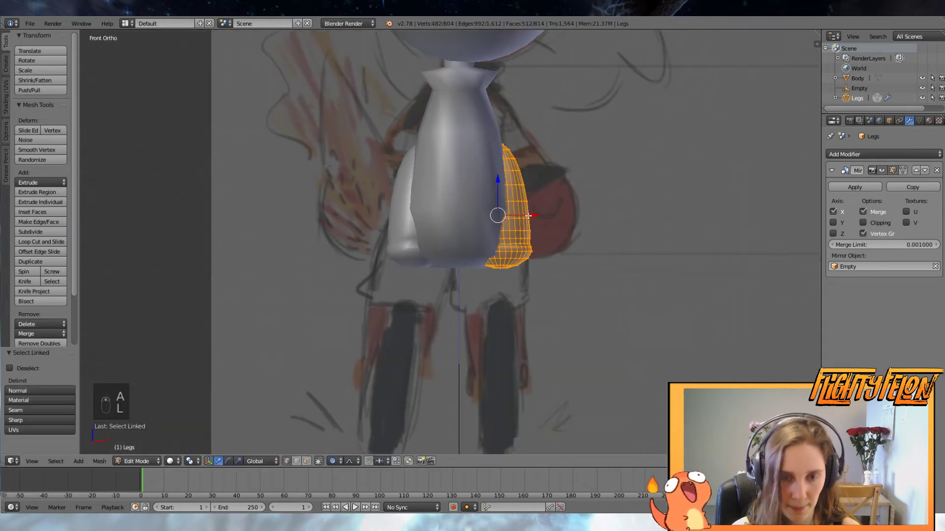
key("o")
key("g")
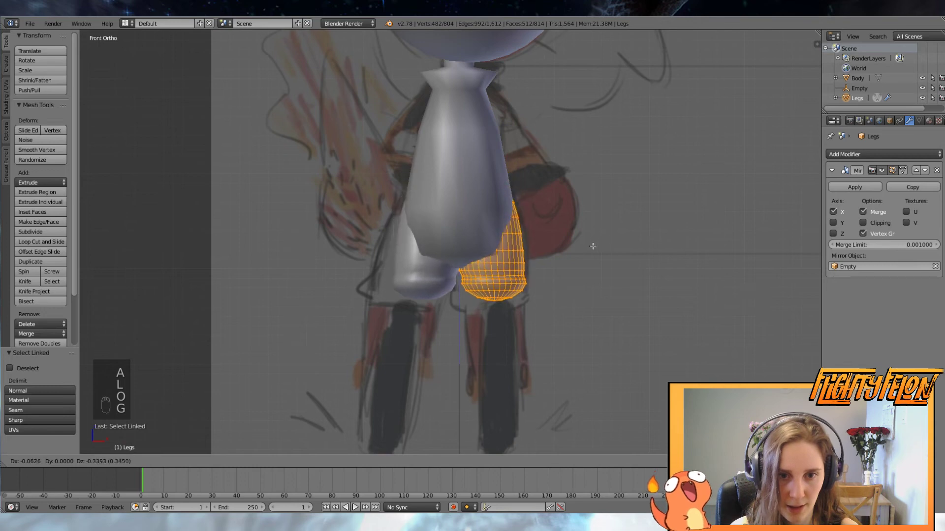
left_click(596, 252)
Pull a single vertex on the upper part of the leg outward along Y with proportional editing on, and return to Object Mode
mouse_move(597, 252)
middle_mouse_down()
mouse_move(565, 249)
mouse_move(732, 260)
mouse_move(692, 264)
mouse_move(681, 253)
mouse_move(795, 260)
mouse_move(120, 313)
middle_mouse_up()
scroll(120, 314, "up", 3)
right_click(479, 253)
middle_click_drag(478, 253, 535, 274)
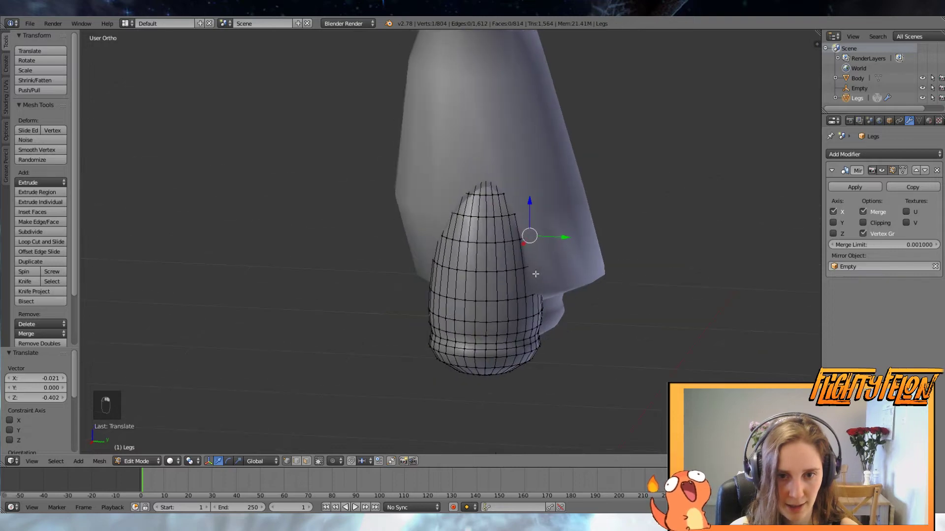
key("o")
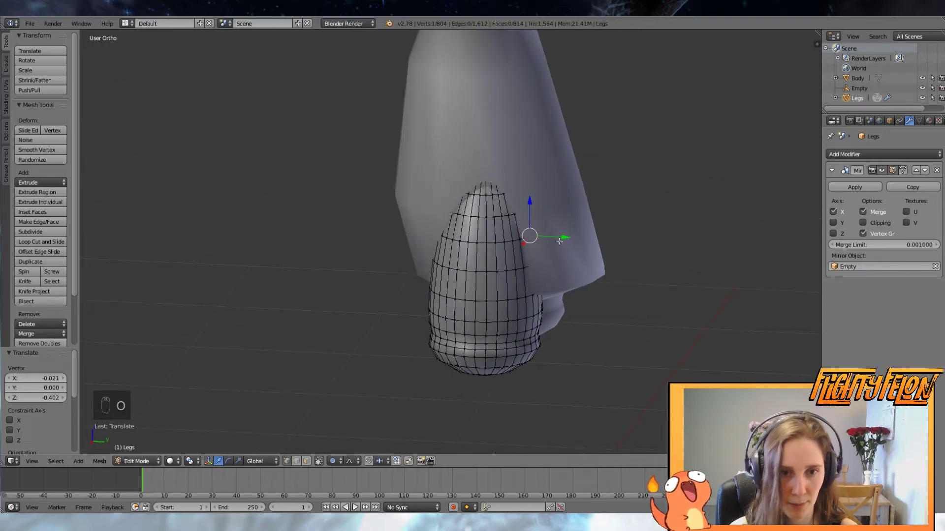
left_click_drag(560, 241, 598, 240)
scroll(589, 241, "down", 8)
scroll(598, 240, "up", 4)
middle_click_drag(599, 240, 710, 232)
key("Tab")
scroll(663, 264, "down", 6)
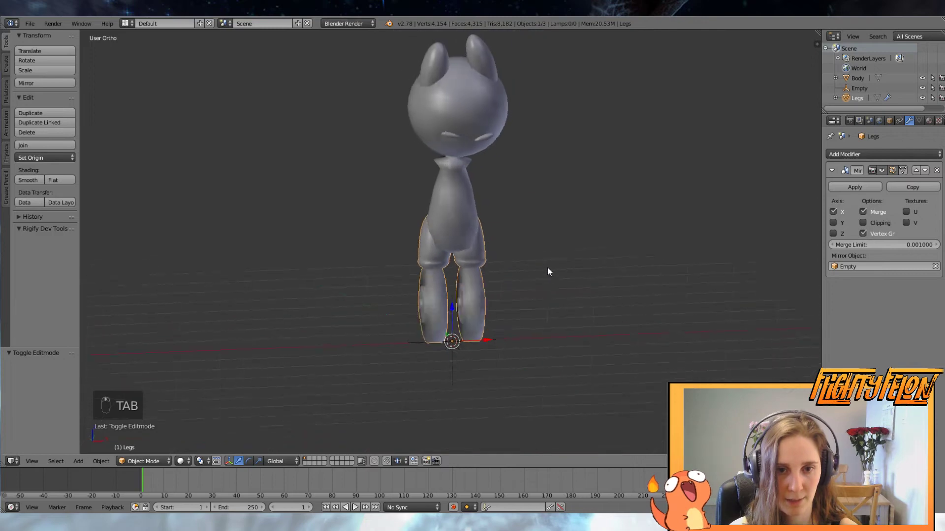
Reset the 3D cursor to the world origin and open the Body object in Edit Mode with nothing selected
middle_click_drag(547, 267, 744, 269)
scroll(639, 246, "up", 2)
right_click(440, 208)
scroll(546, 222, "up", 1)
scroll(595, 239, "down", 1)
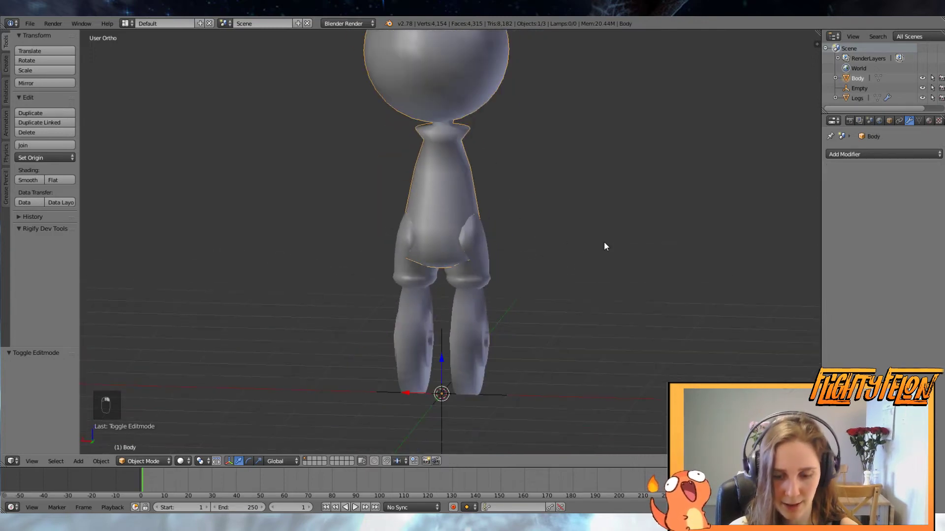
key("shift+c")
scroll(605, 246, "up", 2)
key("Tab")
middle_click_drag(556, 257, 551, 267)
scroll(584, 244, "down", 3)
key("a")
key("a")
scroll(569, 299, "up", 4)
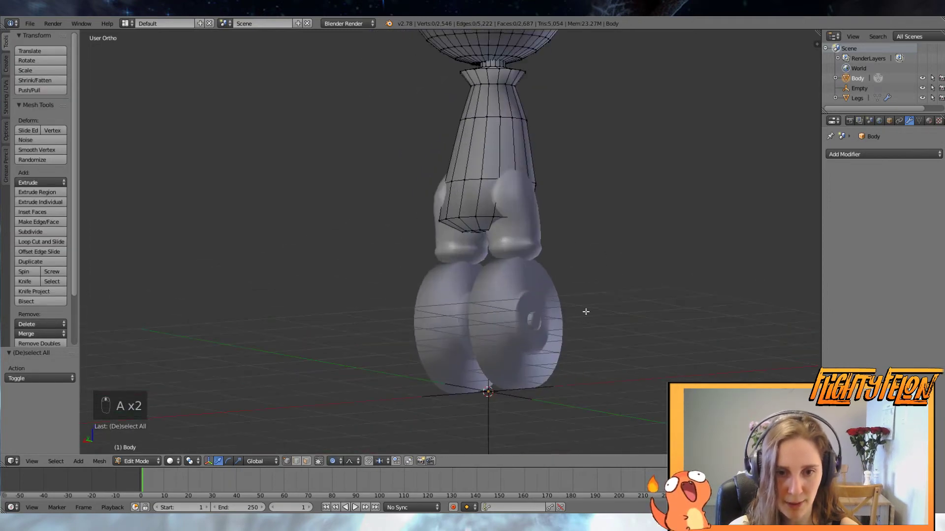
Add a UV sphere to the Body mesh and scale it down to about 0.304
key("shift+a")
left_click(561, 340)
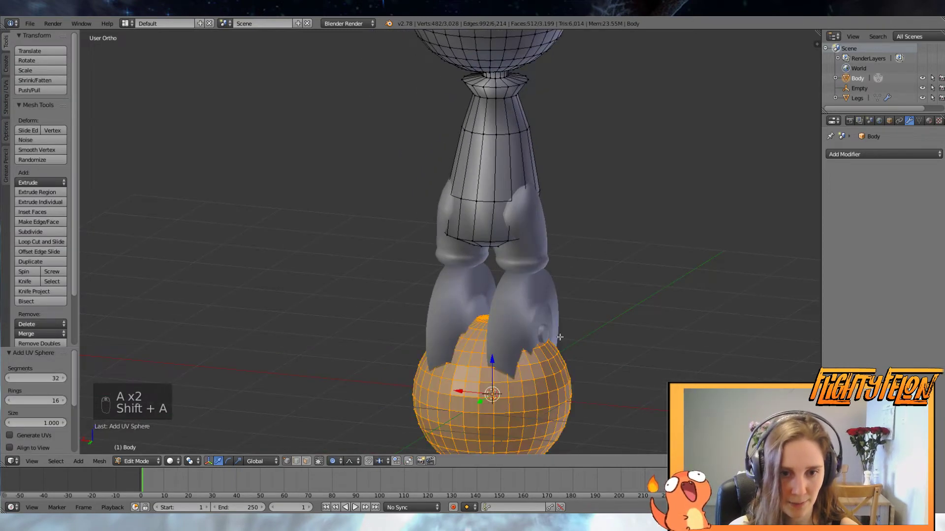
key("s")
left_click(554, 382)
With proportional editing off, move the sphere about 2.331 along Z and 0.771 along Y behind the body, and enlarge it about 1.77 times
key("o")
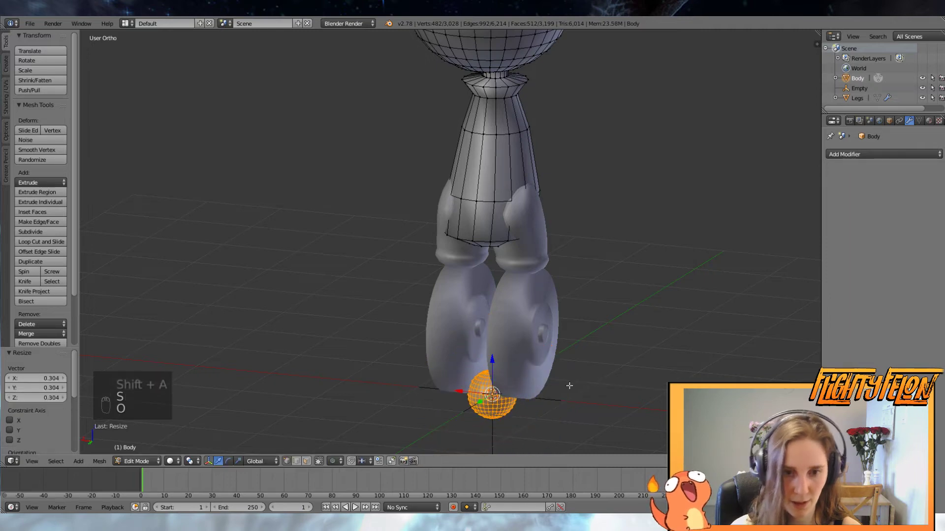
left_click_drag(491, 363, 491, 184)
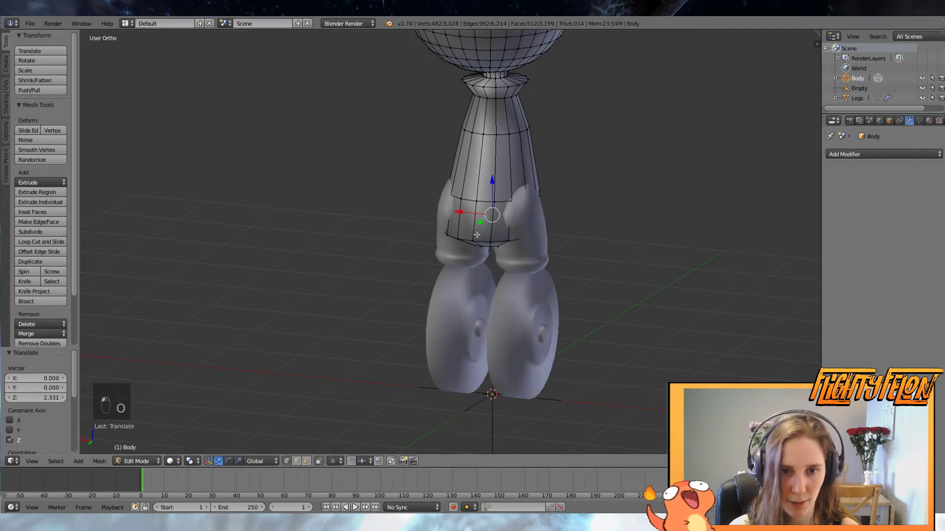
left_click_drag(479, 224, 453, 232)
middle_click_drag(454, 232, 507, 265)
key("s")
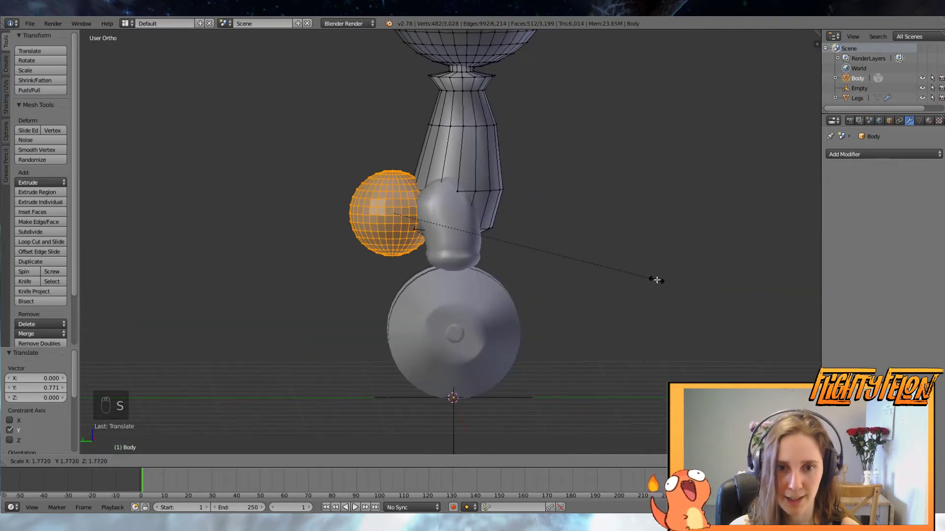
left_click(656, 278)
Return to Object Mode and apply smooth shading to the Body object
scroll(582, 265, "down", 2)
key("Tab")
middle_click_drag(551, 271, 531, 274)
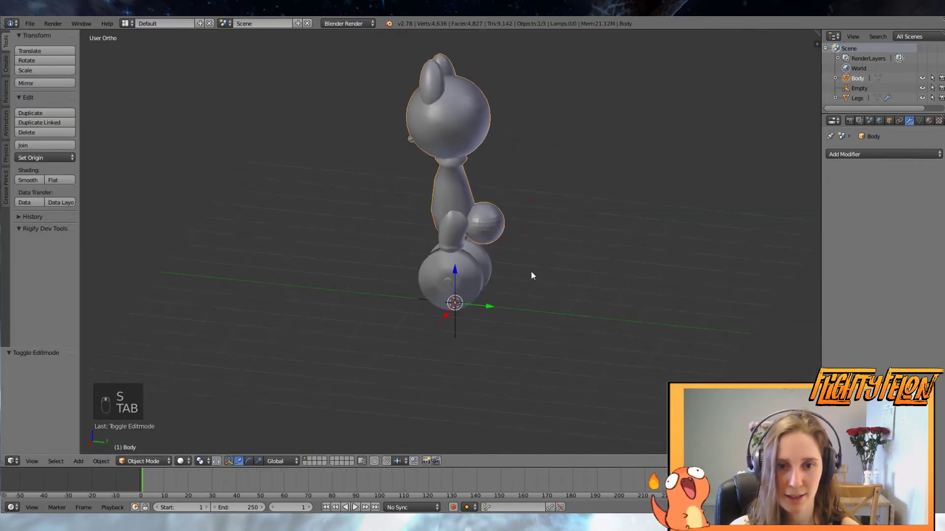
left_click(20, 183)
Open the Legs object in Edit Mode, reveal its hidden wheel geometry and deselect everything
scroll(463, 271, "up", 4)
middle_click_drag(464, 271, 460, 209)
scroll(475, 256, "down", 3)
scroll(461, 181, "up", 7)
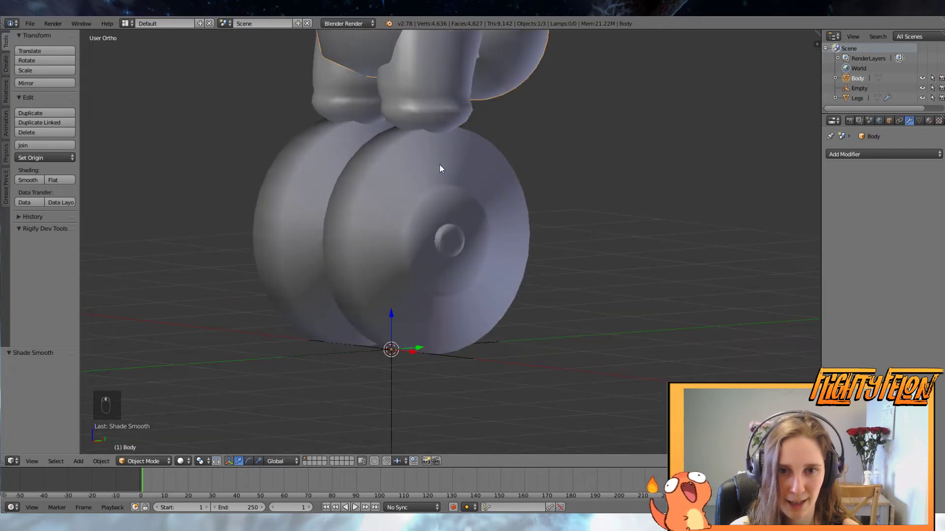
right_click(439, 168)
key("Tab")
key("alt+h")
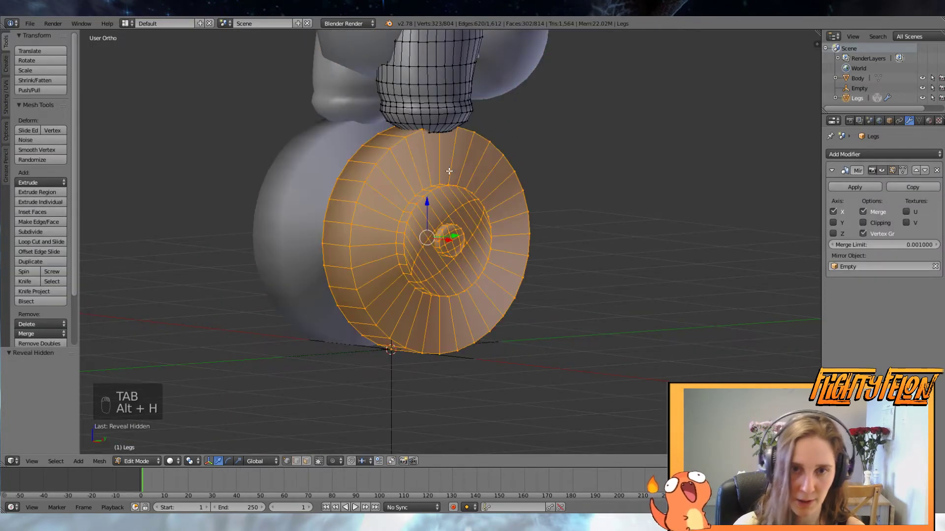
key("a")
middle_click_drag(449, 171, 449, 246)
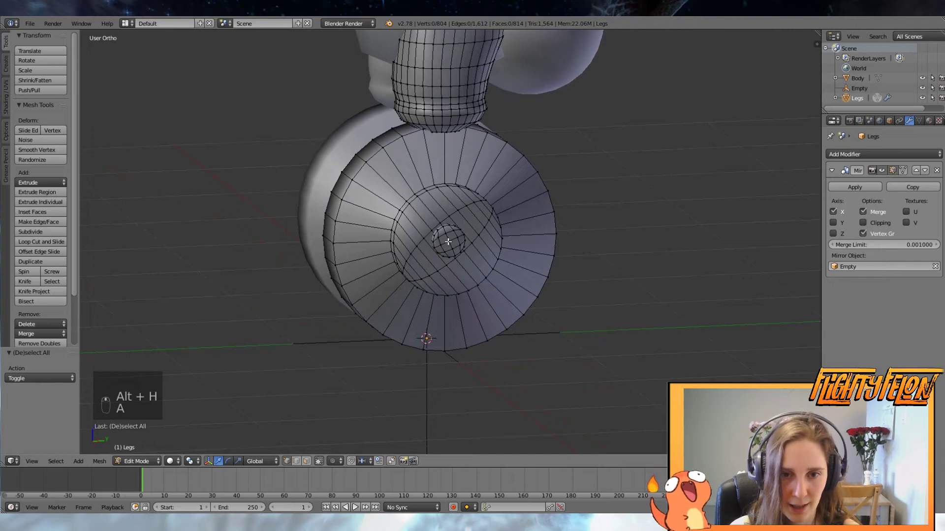
Place the 3D cursor at the centre of the wheel hub, add a cube there and scale it to about 0.068
left_click(448, 241)
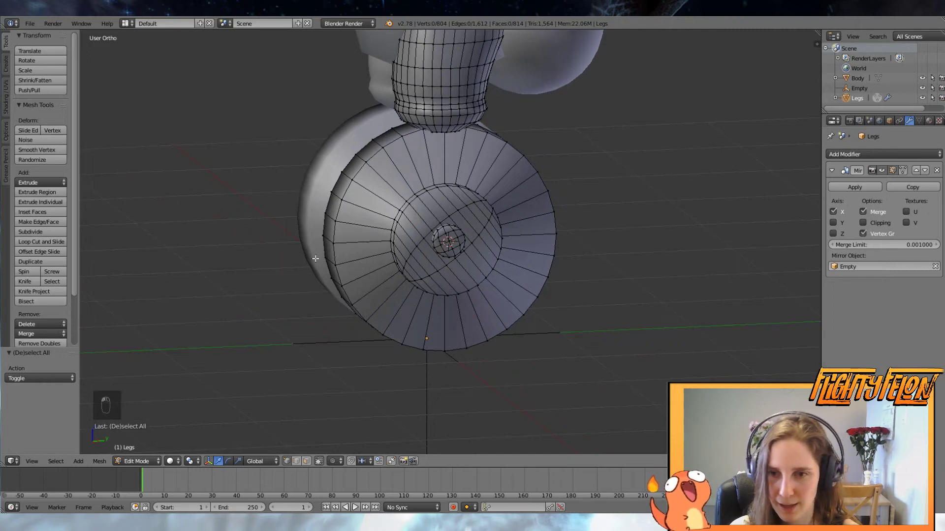
key("shift+a")
left_click(502, 227)
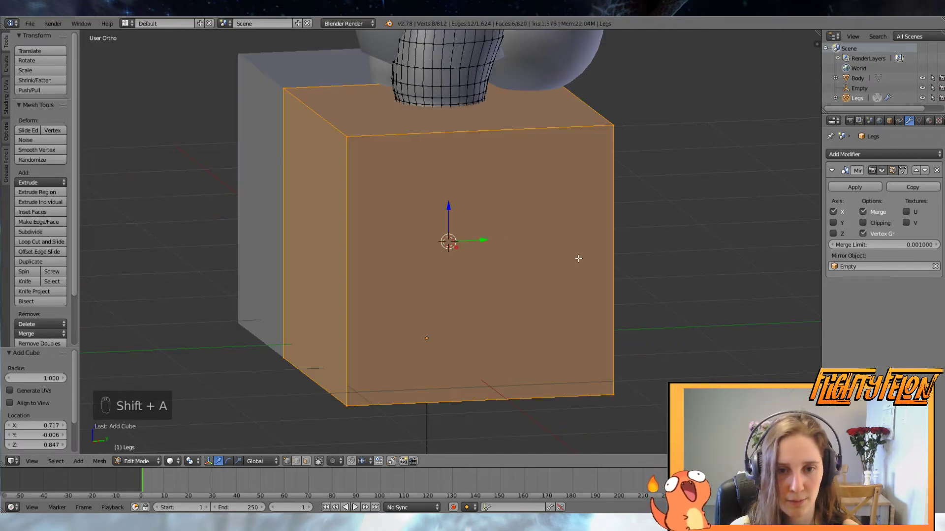
key("s")
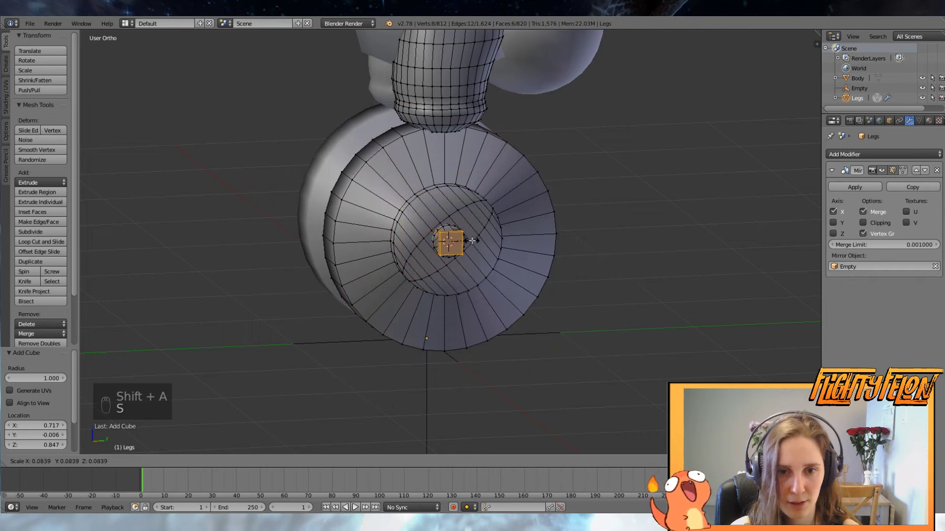
left_click(468, 239)
Flatten the small hub cube along X with a scale factor of about 0.458
middle_click_drag(468, 238, 481, 253)
key("s")
key("x")
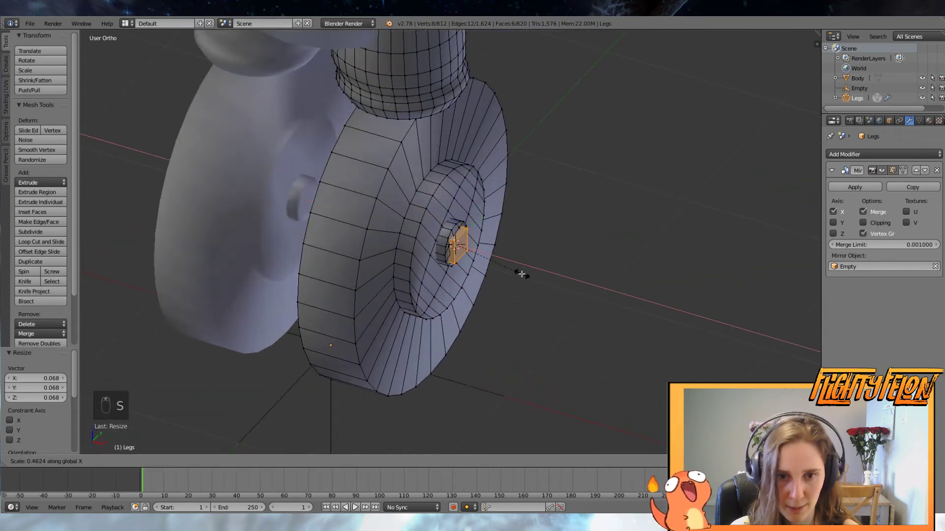
left_click(521, 273)
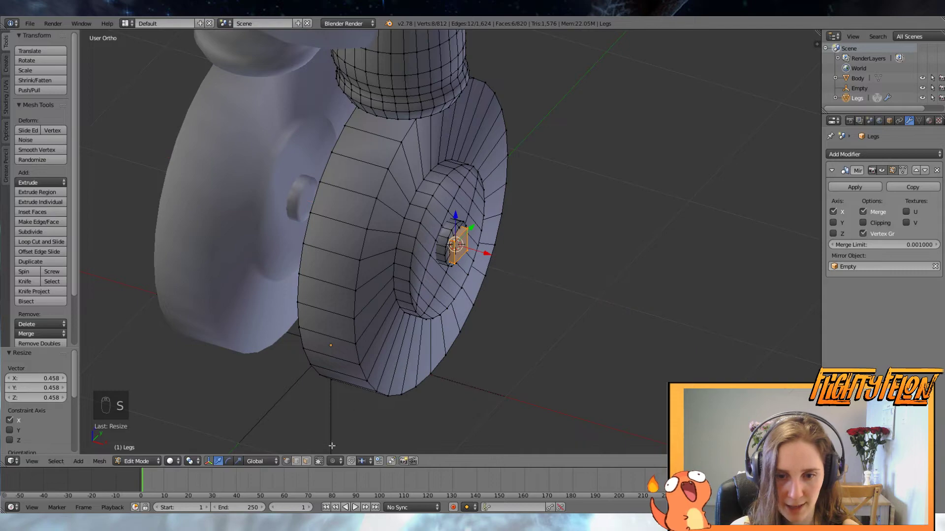
In face select mode, select the flattened cube's upper face and shift it about 0.028 along X, away from the wheel
right_click(461, 233)
middle_click_drag(542, 276, 521, 339)
scroll(537, 284, "up", 2)
scroll(537, 284, "up", 1)
scroll(521, 340, "up", 2)
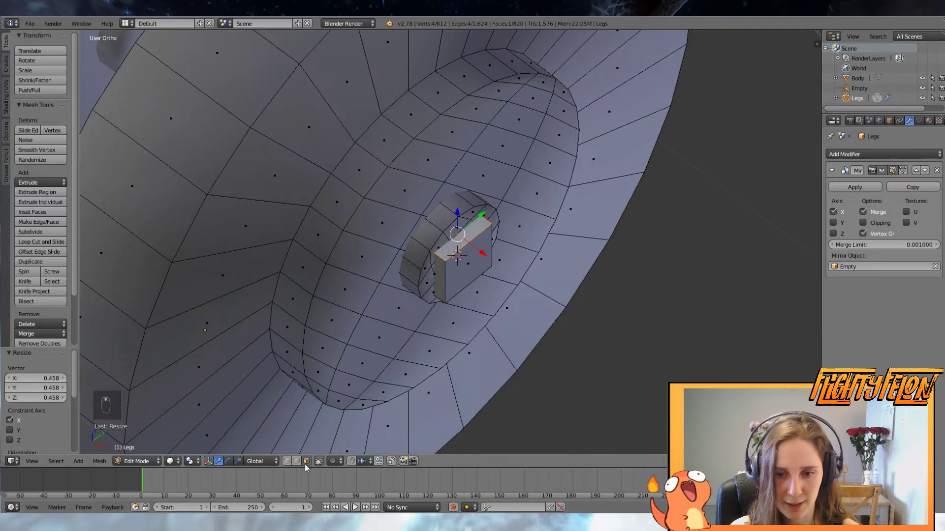
left_click(286, 461)
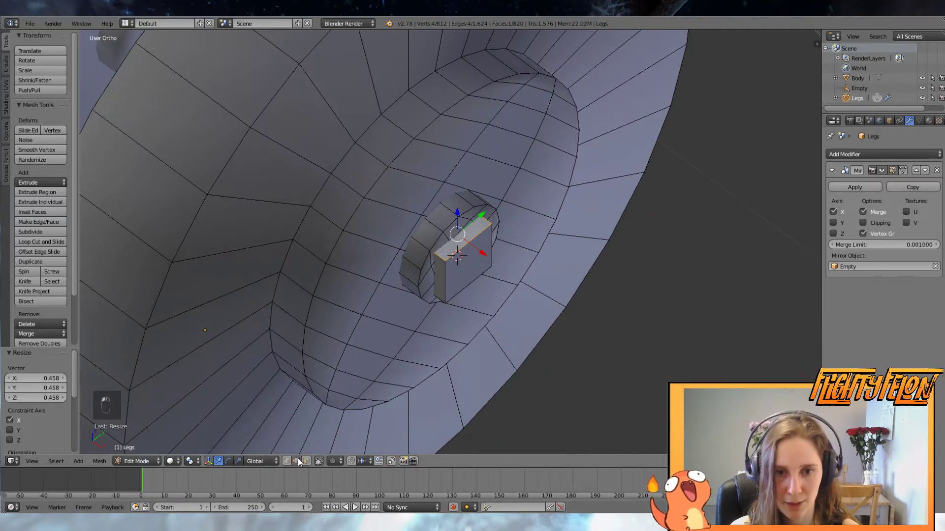
left_click(306, 461)
scroll(468, 306, "down", 3)
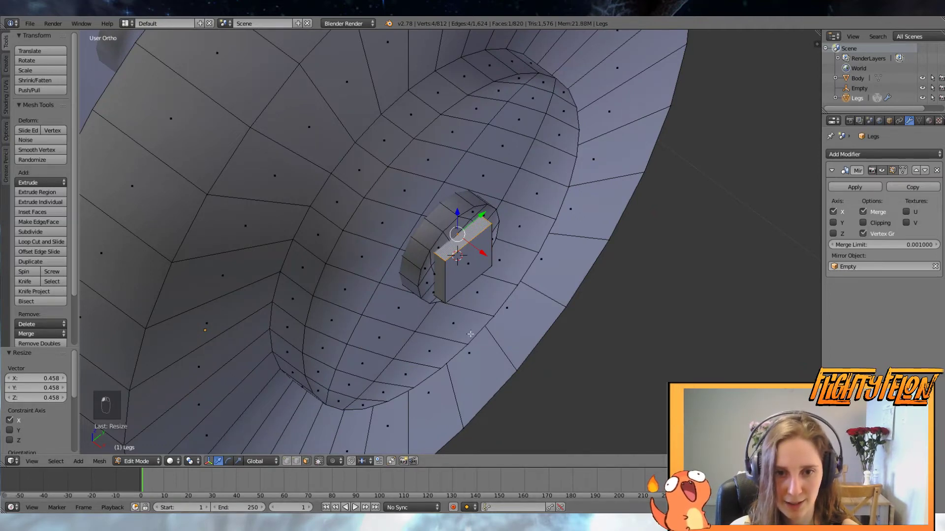
middle_click_drag(468, 305, 487, 221)
left_click_drag(487, 221, 499, 220)
Extrude the cube's upper face straight up by about 0.740 to form a strut beside the wheel
middle_click_drag(501, 251, 513, 331)
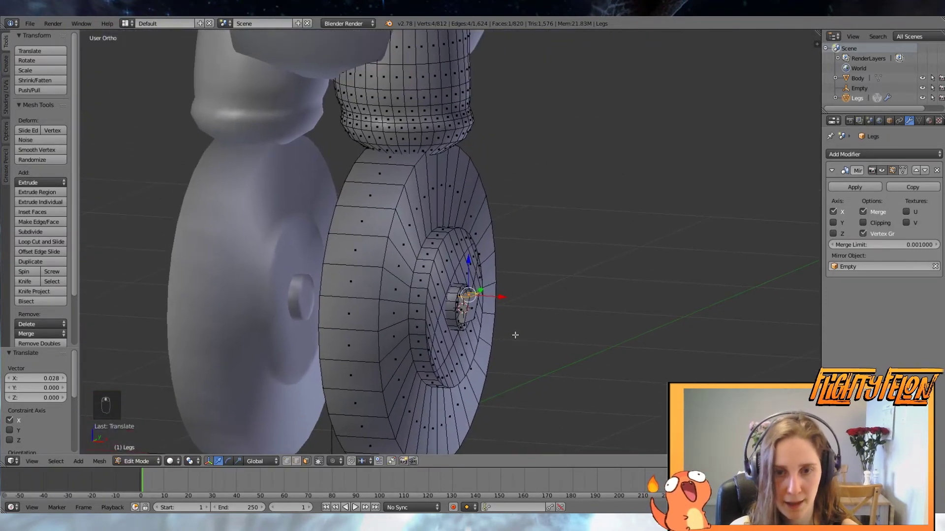
key("e")
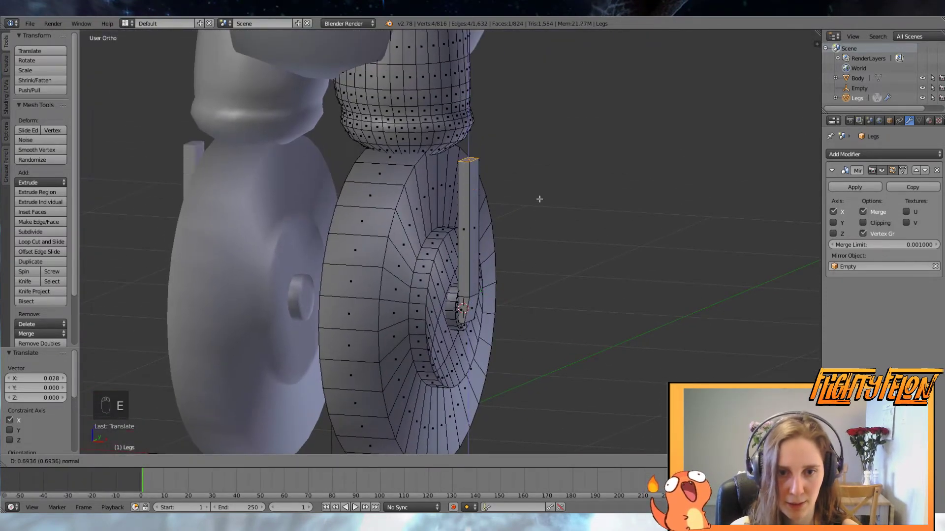
left_click(536, 191)
Lower the strut's upper face slightly along Z and extrude it again diagonally inward to meet the bottom of the leg
middle_click_drag(536, 191, 361, 208)
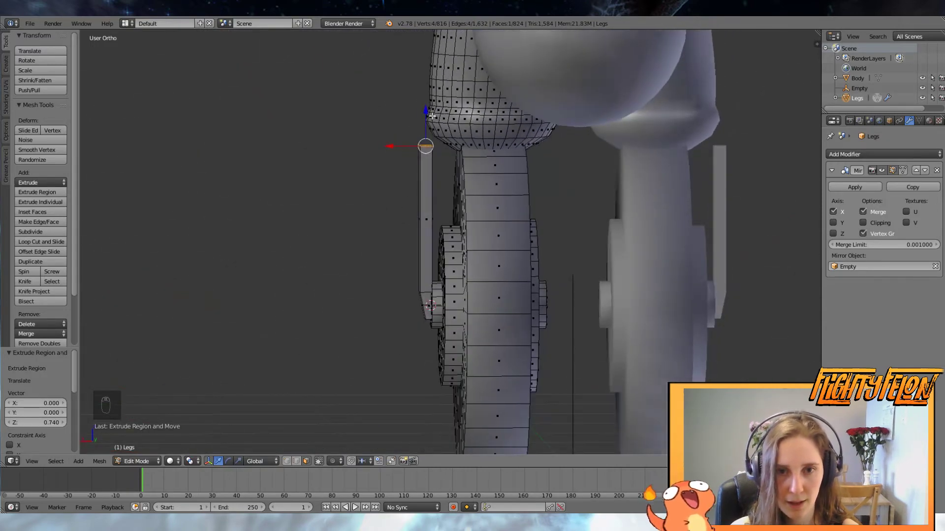
mouse_move(425, 110)
left_mouse_down()
mouse_move(427, 135)
mouse_move(404, 121)
mouse_move(429, 120)
left_mouse_up()
key("e")
left_click(480, 182)
middle_click_drag(429, 120, 593, 238)
Select the whole linked strut and duplicate it about -0.642 along X towards the inner side of the wheel
key("a")
key("l")
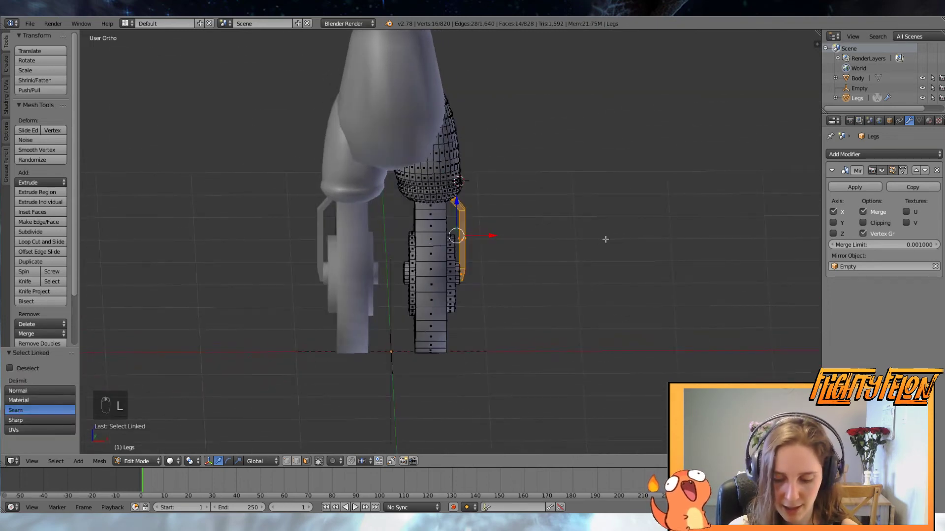
key("shift+d")
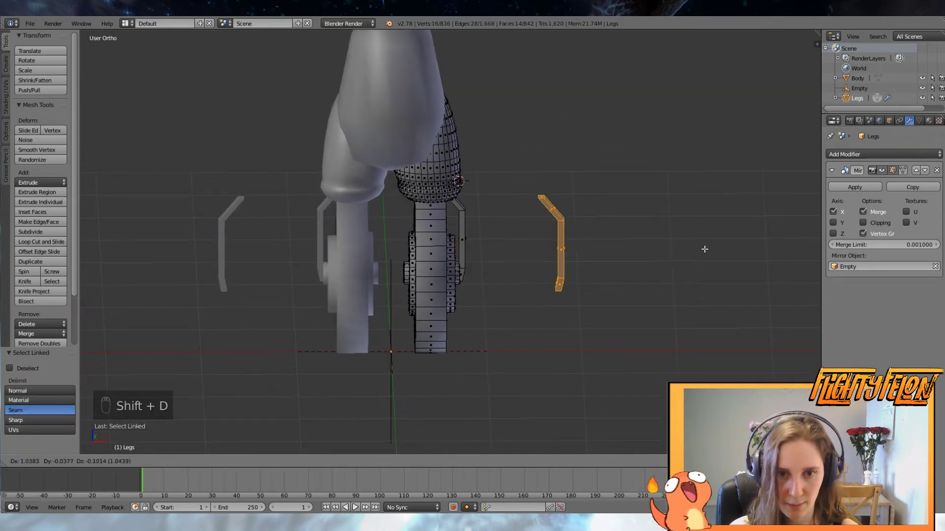
key("x")
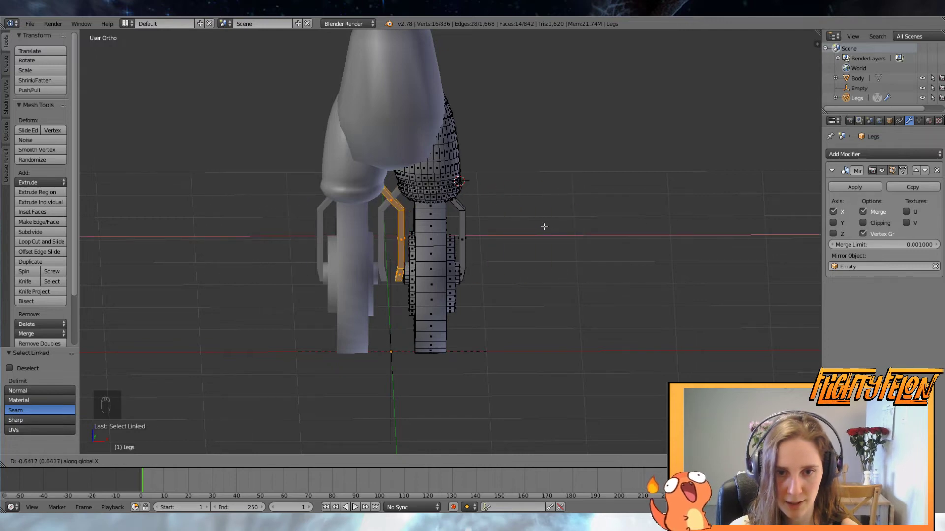
left_click(544, 227)
Rotate the duplicated strut 180° about Z and shift it about 0.112 along X against the wheel's inner side
type("r180")
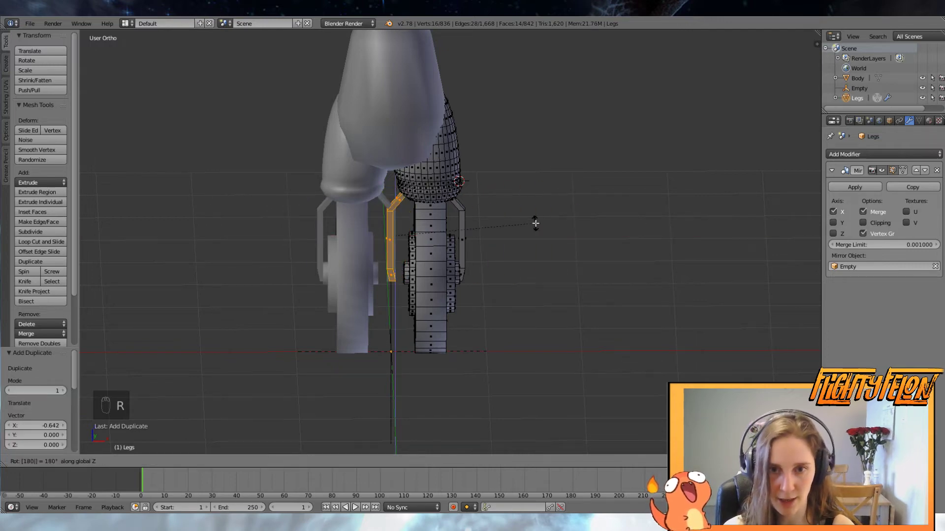
key("Return")
scroll(426, 241, "up", 3)
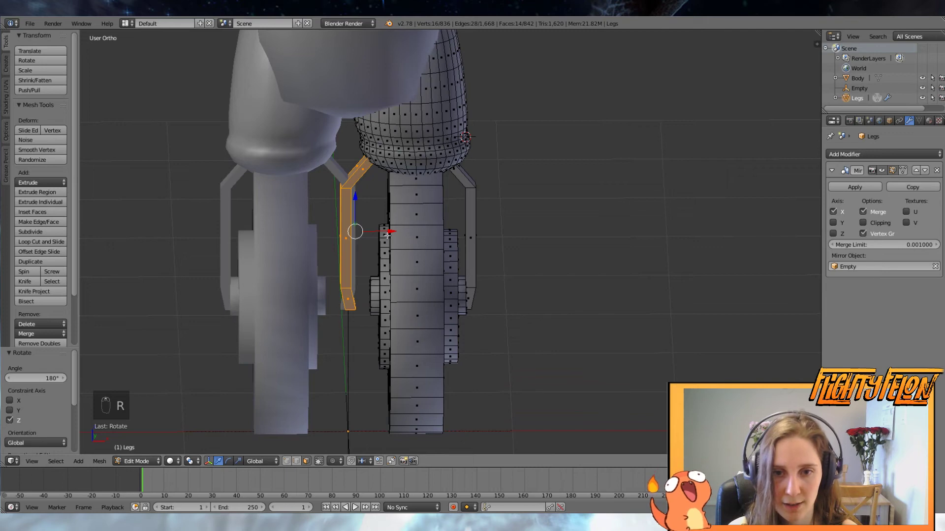
key("g")
key("x")
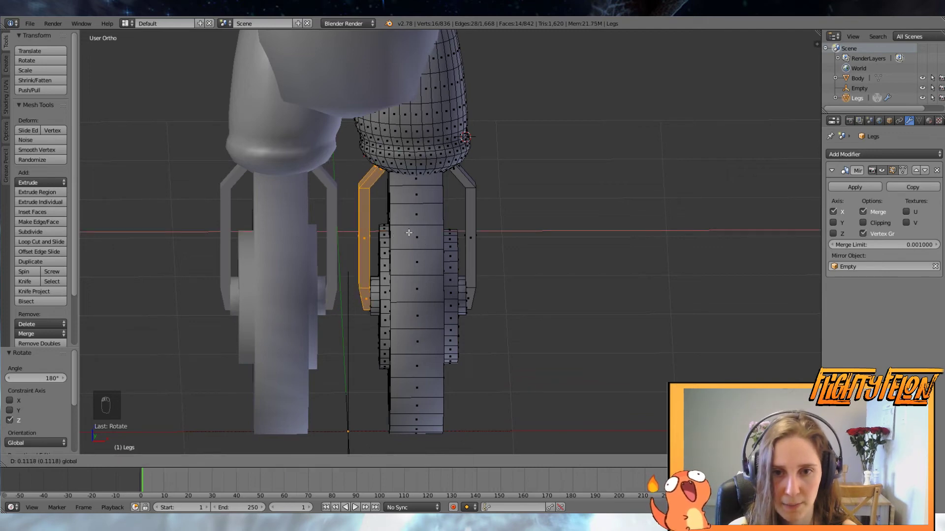
left_click(408, 232)
Leave edit mode, reset the 3D cursor to the scene centre and save the file
middle_click_drag(408, 233, 600, 243)
key("Tab")
scroll(490, 268, "down", 5)
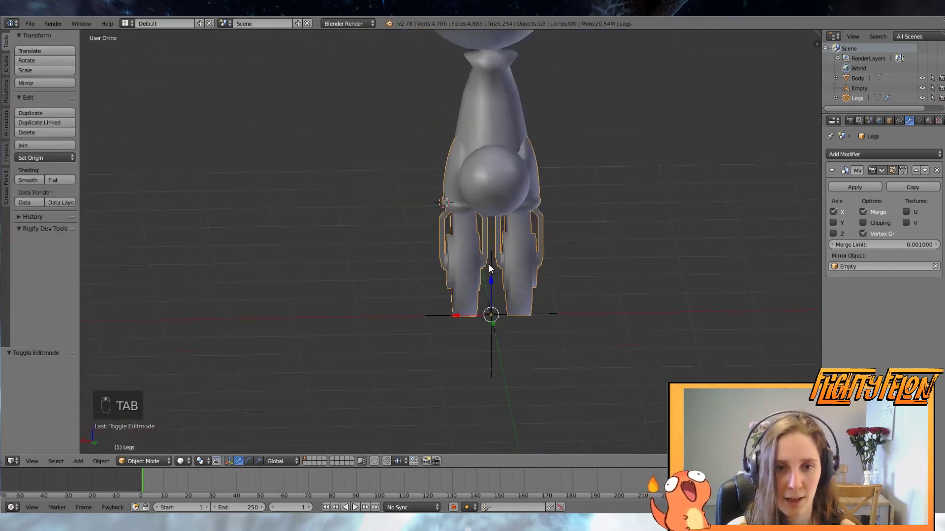
scroll(577, 259, "down", 3)
scroll(634, 259, "up", 5)
key("shift+c")
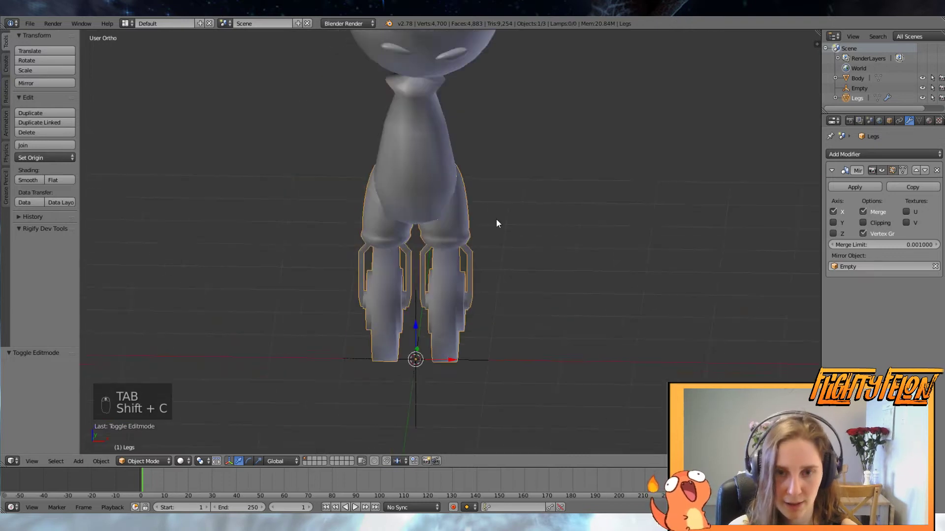
key("ctrl+s")
Compare the body and legs with the reference drawing in front view, looking at where the arms attach
scroll(507, 244, "up", 4)
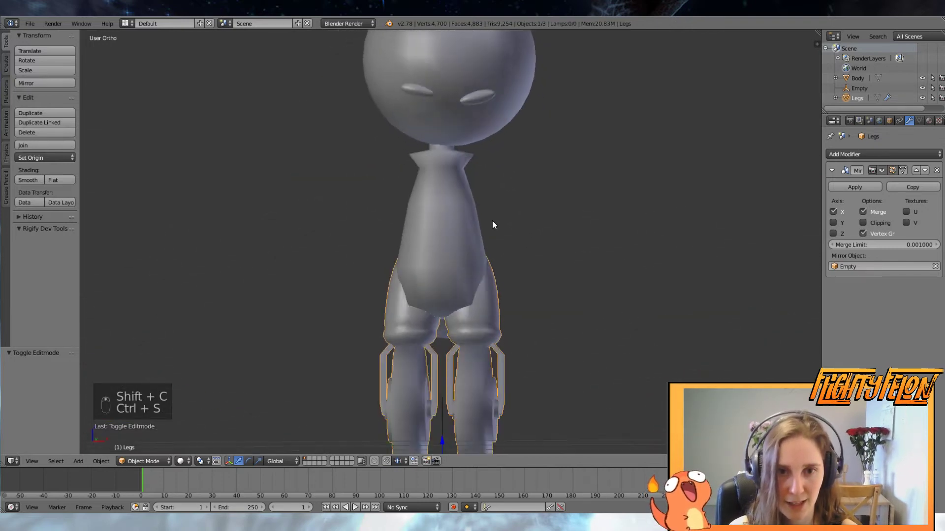
mouse_move(493, 225)
middle_mouse_down()
mouse_move(508, 226)
mouse_move(371, 226)
mouse_move(386, 249)
mouse_move(491, 246)
mouse_move(490, 290)
mouse_move(588, 282)
mouse_move(648, 290)
mouse_move(544, 286)
mouse_move(496, 256)
middle_mouse_up()
scroll(491, 246, "down", 4)
scroll(491, 292, "up", 4)
key("KP_1")
scroll(507, 289, "down", 3)
scroll(455, 253, "up", 3)
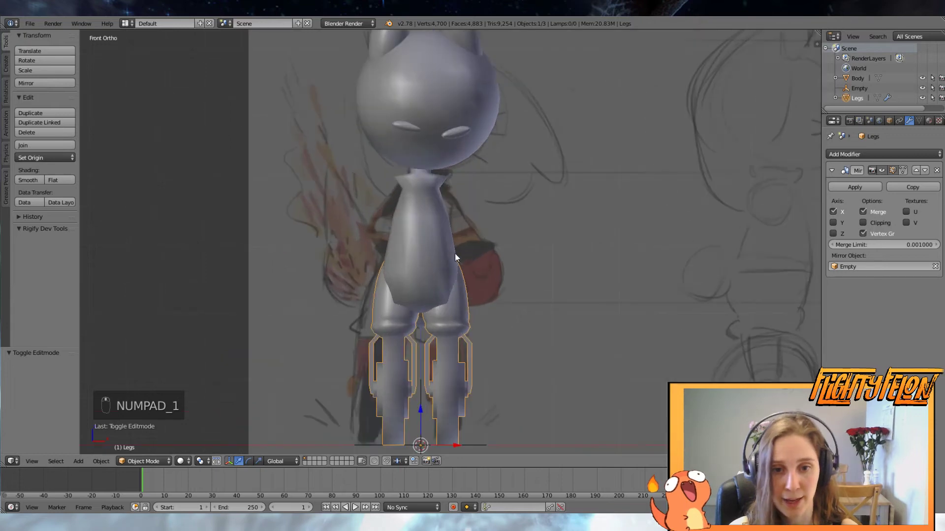
right_click(455, 253)
mouse_move(439, 249)
middle_mouse_down()
mouse_move(350, 267)
mouse_move(433, 267)
middle_mouse_up()
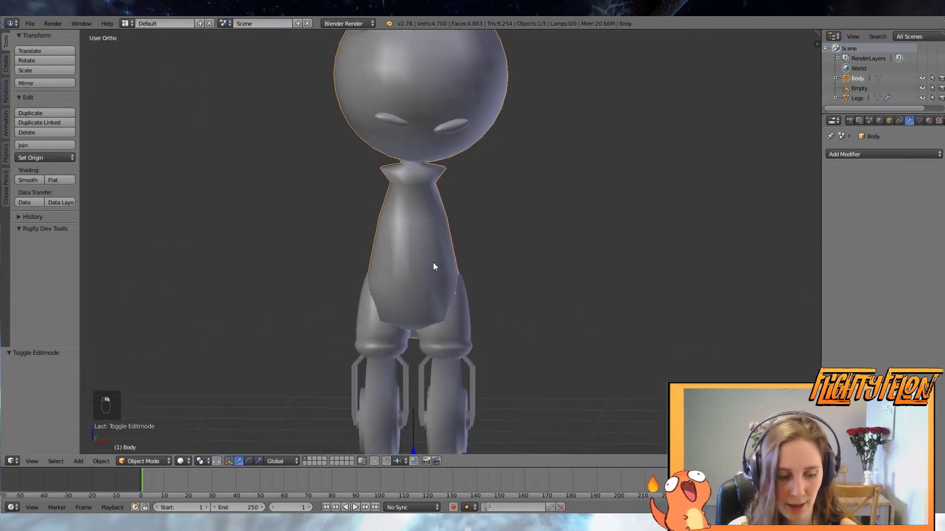
key("KP_1")
scroll(442, 260, "up", 3)
key("a")
key("a")
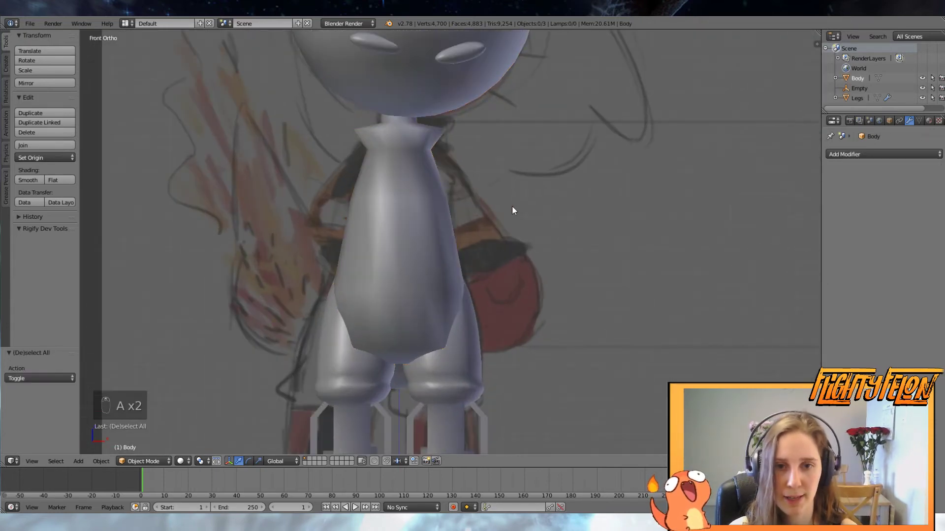
scroll(457, 374, "down", 2)
right_click(466, 362)
scroll(470, 359, "down", 1)
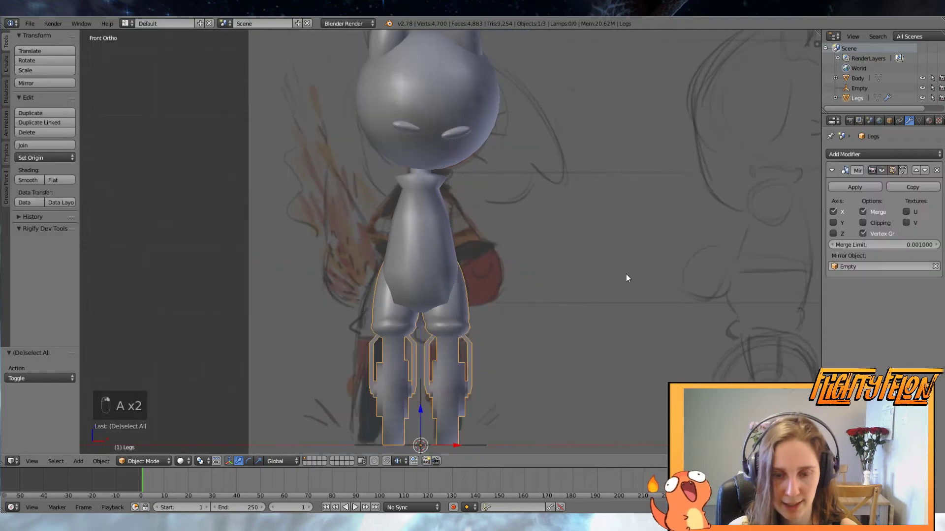
scroll(482, 222, "up", 3)
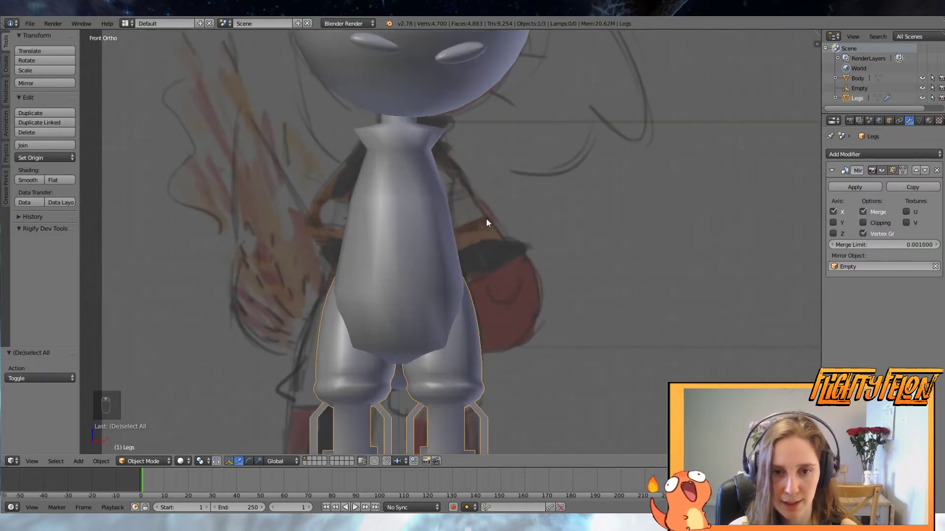
In the Legs mesh, add a UV sphere at the shoulder beside the upper body and scale it to about 0.243
middle_click_drag(486, 219, 409, 278)
key("Tab")
key("a")
key("a")
scroll(410, 172, "up", 2)
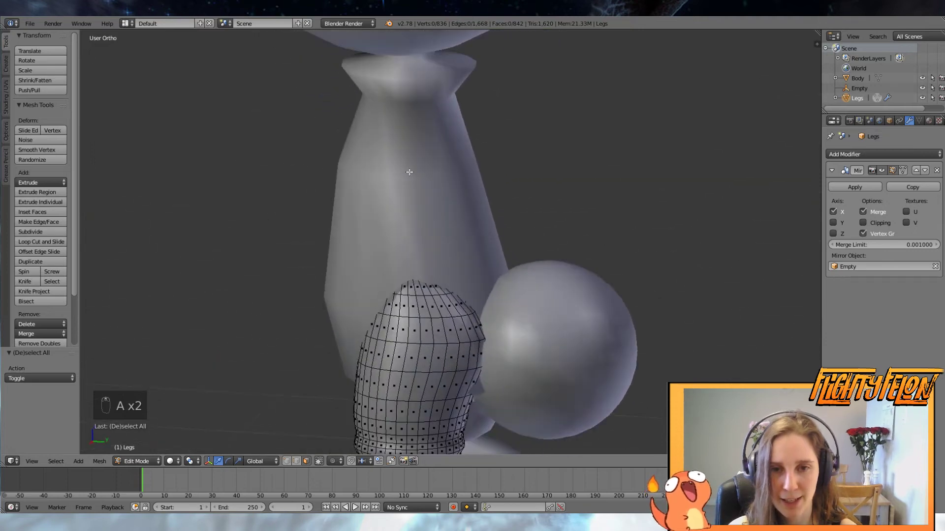
middle_click_drag(410, 172, 571, 145)
key("shift+a")
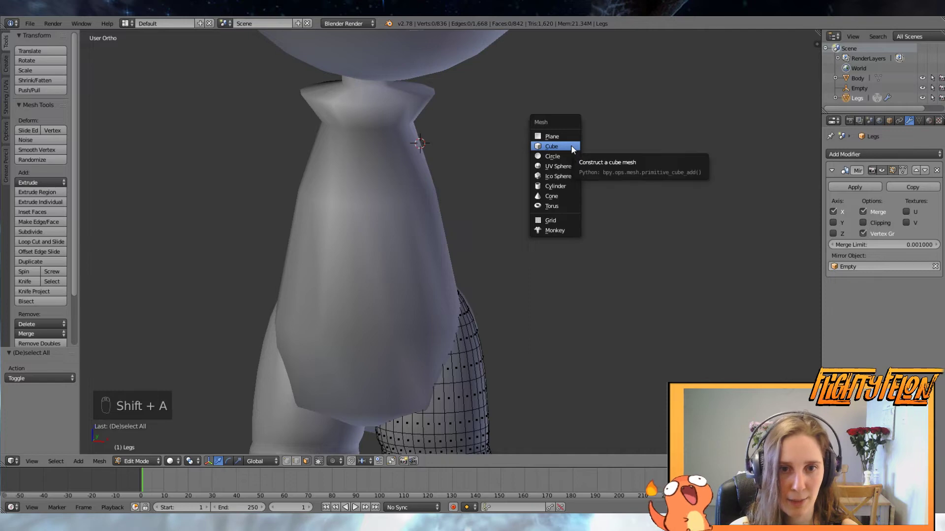
left_click(551, 164)
key("s")
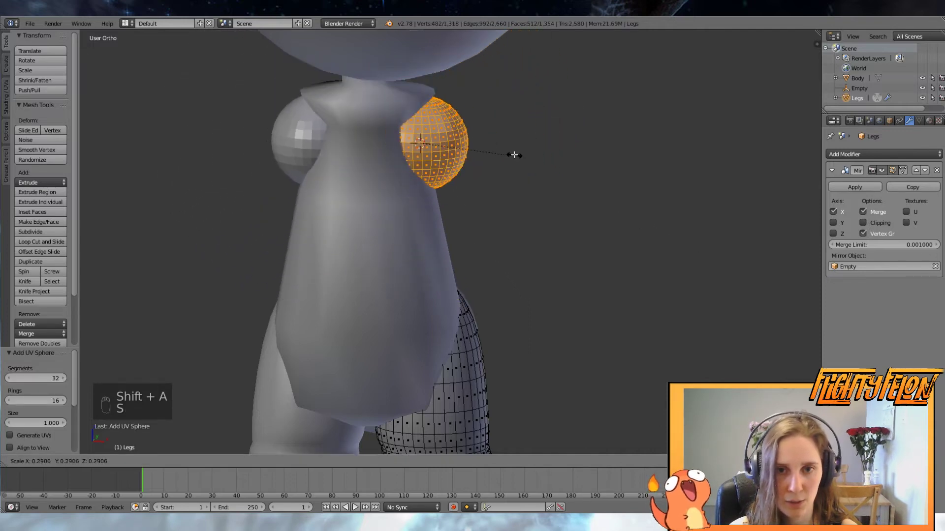
left_click(500, 144)
In front view, duplicate the shoulder sphere about 0.463 along X and -1.221 along Z, onto the drawing's red hand
scroll(502, 152, "down", 4)
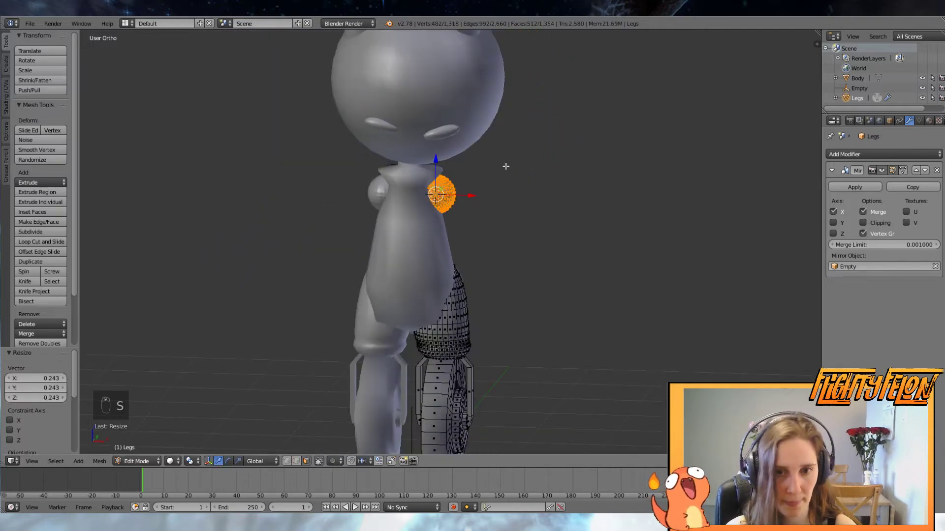
key("KP_1")
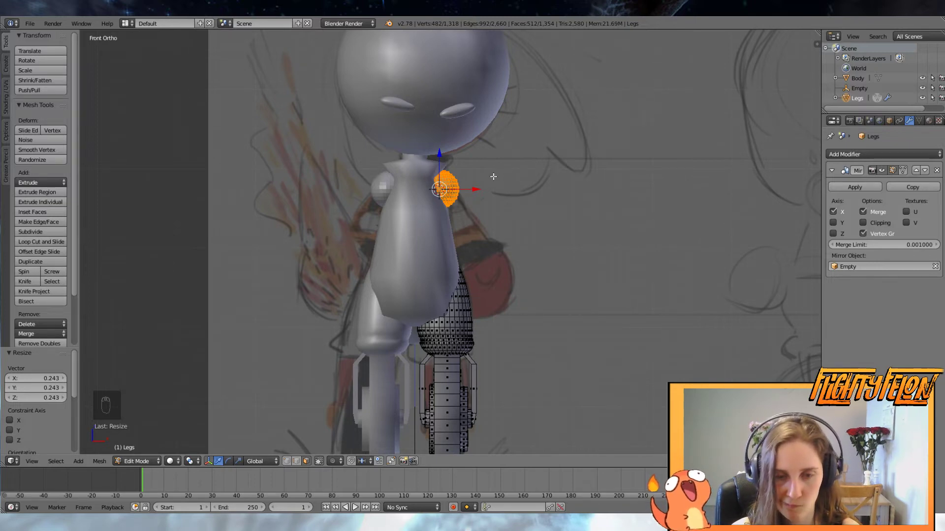
key("shift+d")
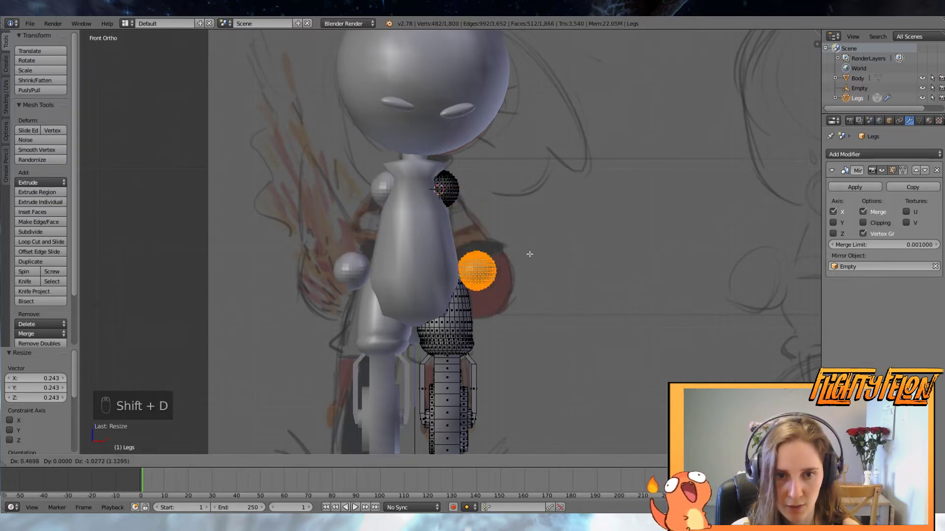
left_click(529, 269)
Scale the duplicated hand sphere by about 1.972 and raise it about 0.069 along Z to match the drawing
key("s")
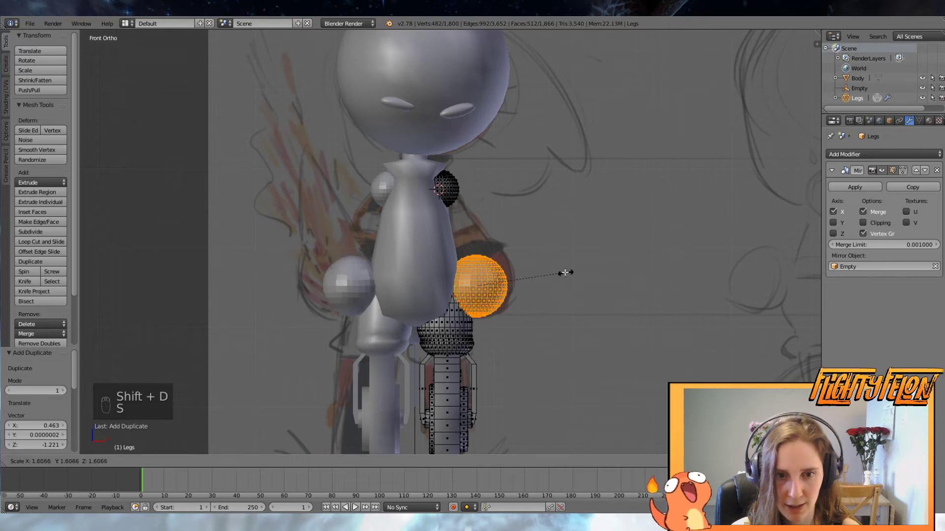
left_click(584, 271)
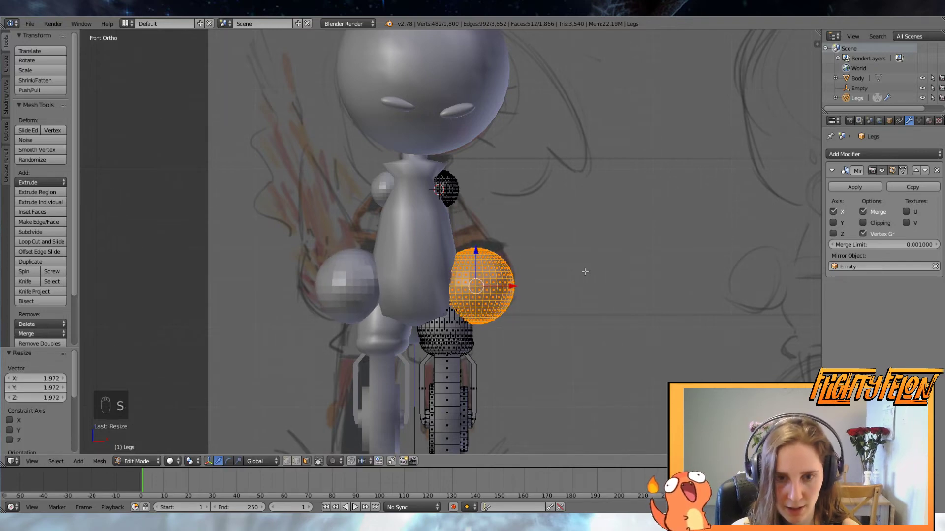
key("g")
left_click(584, 267)
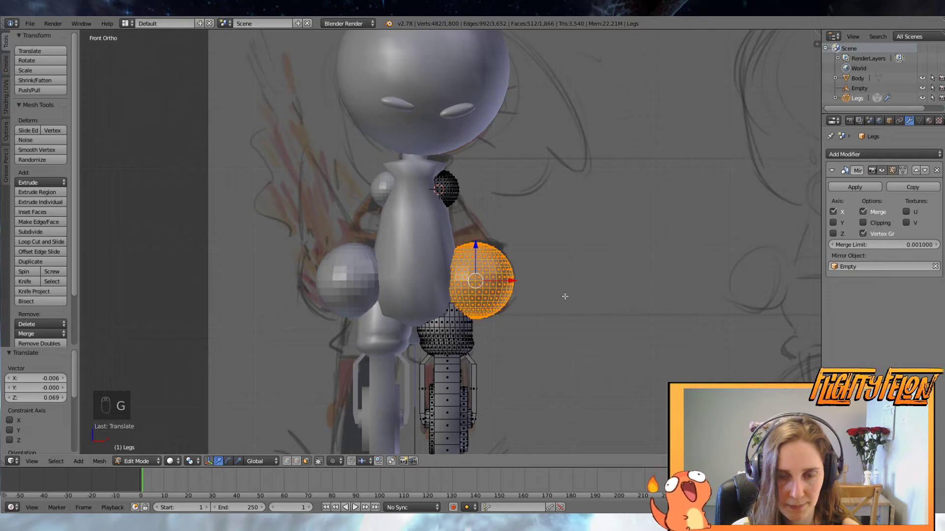
scroll(518, 248, "up", 2)
scroll(510, 240, "up", 1)
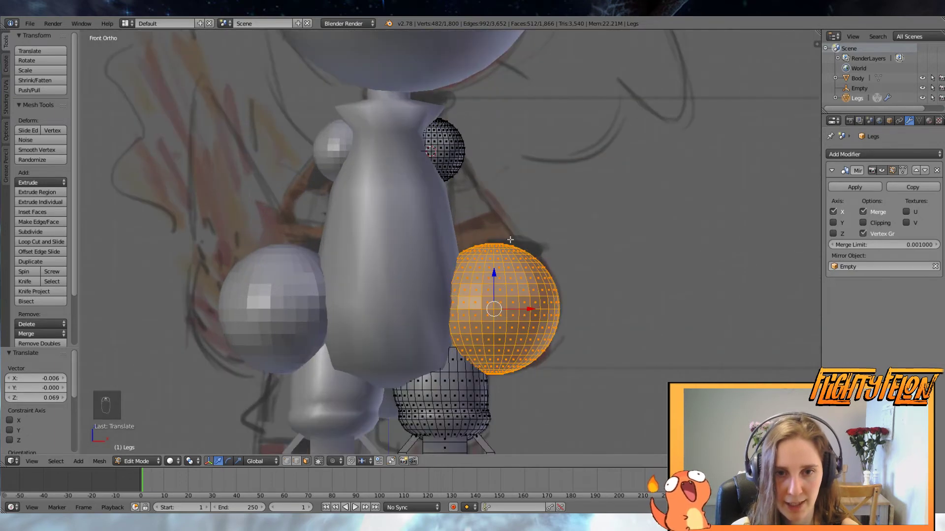
Deselect everything and examine the shoulder and hand spheres and the gap between them from several angles
key("a")
mouse_move(542, 197)
middle_mouse_down()
mouse_move(525, 213)
mouse_move(432, 232)
mouse_move(443, 238)
mouse_move(706, 169)
mouse_move(561, 204)
mouse_move(512, 185)
mouse_move(500, 219)
mouse_move(447, 245)
mouse_move(597, 202)
mouse_move(395, 270)
middle_mouse_up()
scroll(396, 185, "down", 2)
middle_click_drag(396, 184, 428, 265)
scroll(428, 265, "up", 5)
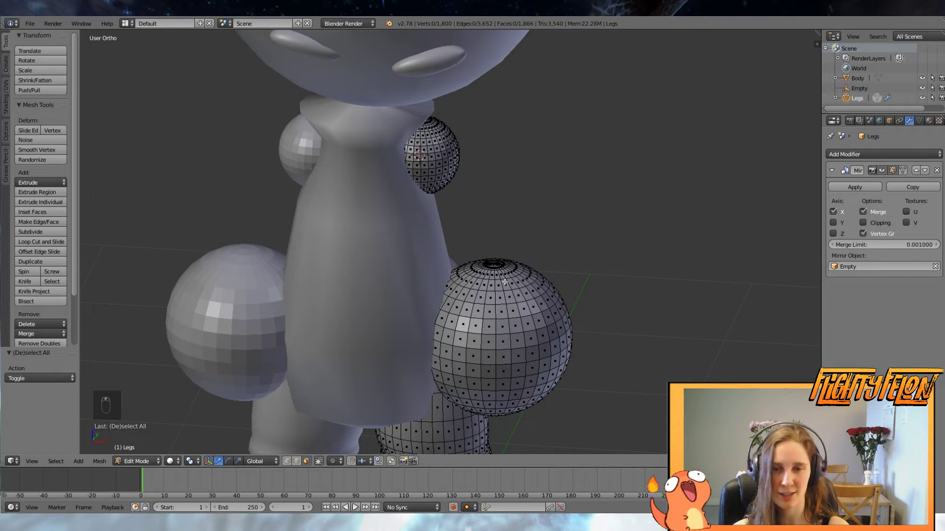
middle_click_drag(504, 282, 527, 236)
key("a")
key("a")
scroll(455, 201, "up", 4)
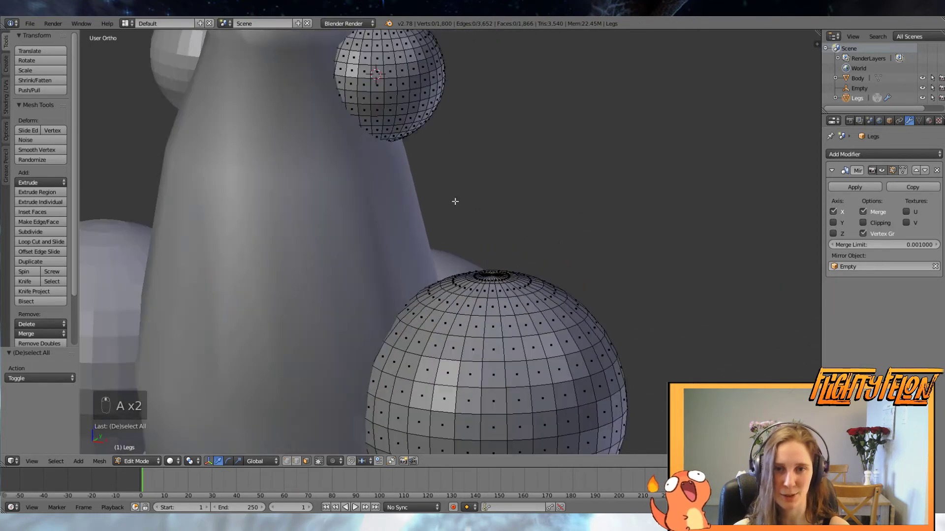
middle_click_drag(454, 201, 486, 166)
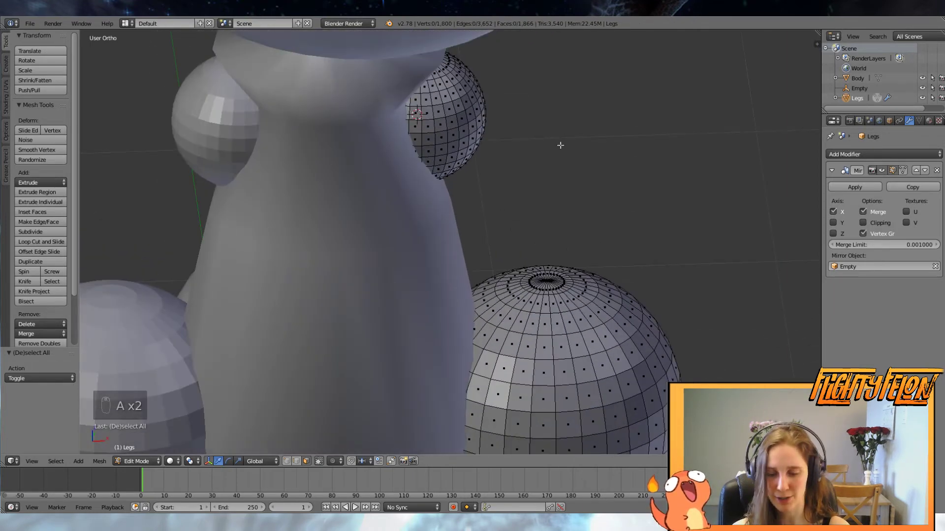
Leave edit mode and apply smooth shading to the Legs object with its new spheres
key("shift+a")
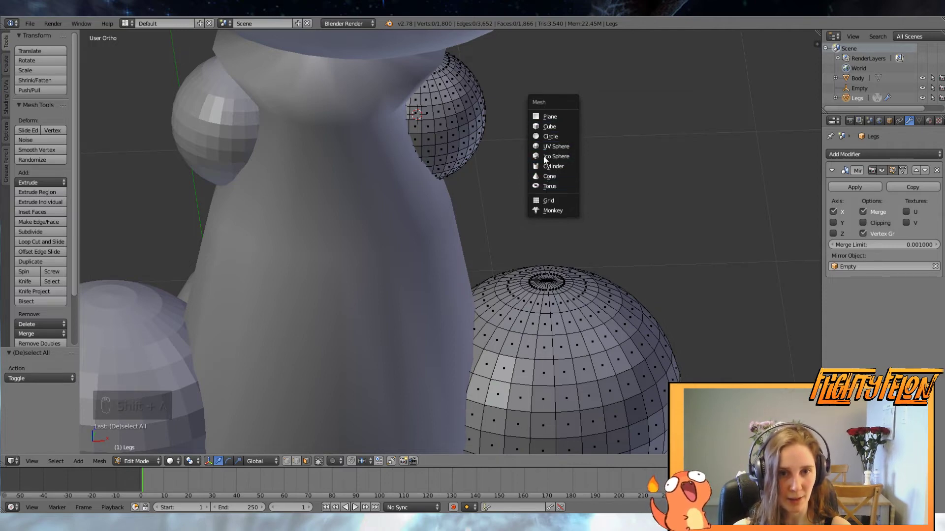
key("shift+a")
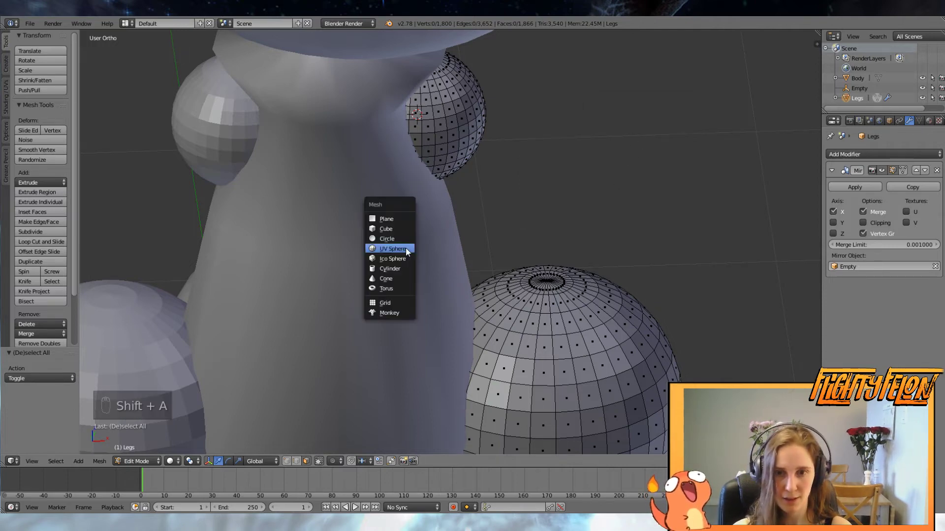
key("Tab")
scroll(557, 184, "down", 3)
key("shift+a")
mouse_move(547, 185)
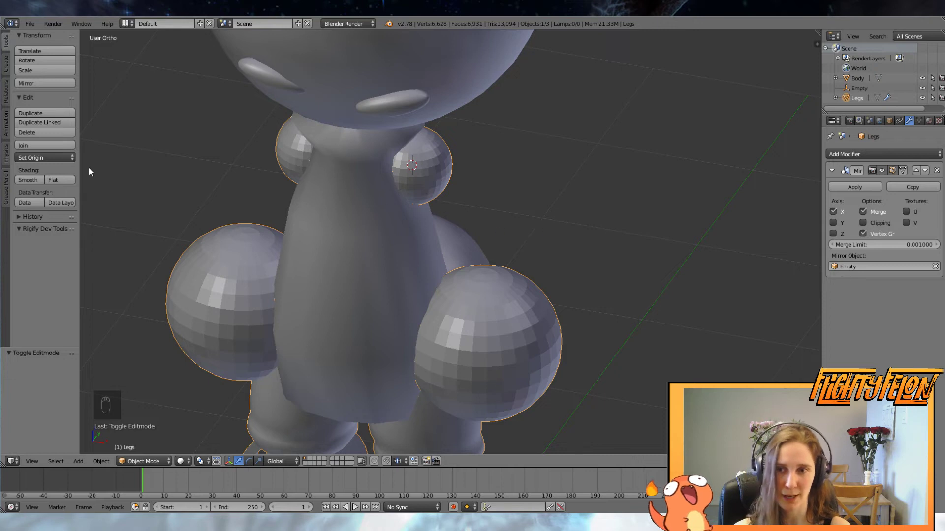
left_click(24, 183)
Add a Bezier curve and move it about 1.465 along X, 0.493 along Y and -0.213 along Z, beside the body
key("shift+a")
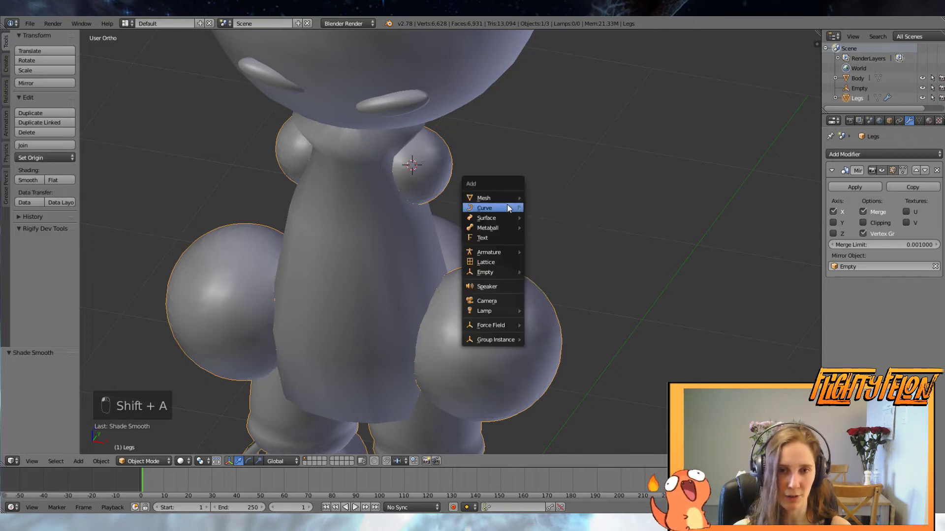
mouse_move(510, 209)
left_click(543, 206)
scroll(517, 203, "down", 3)
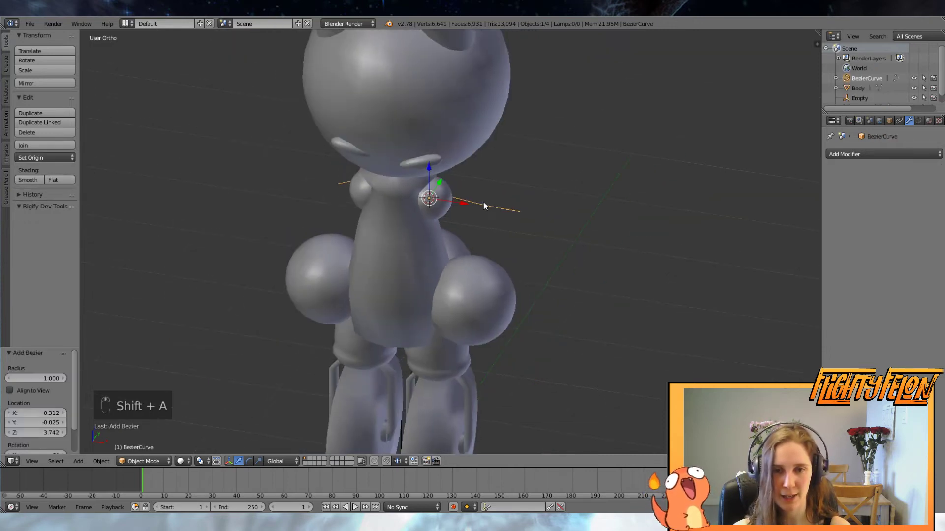
middle_click_drag(483, 202, 477, 183)
key("g")
left_click(618, 203)
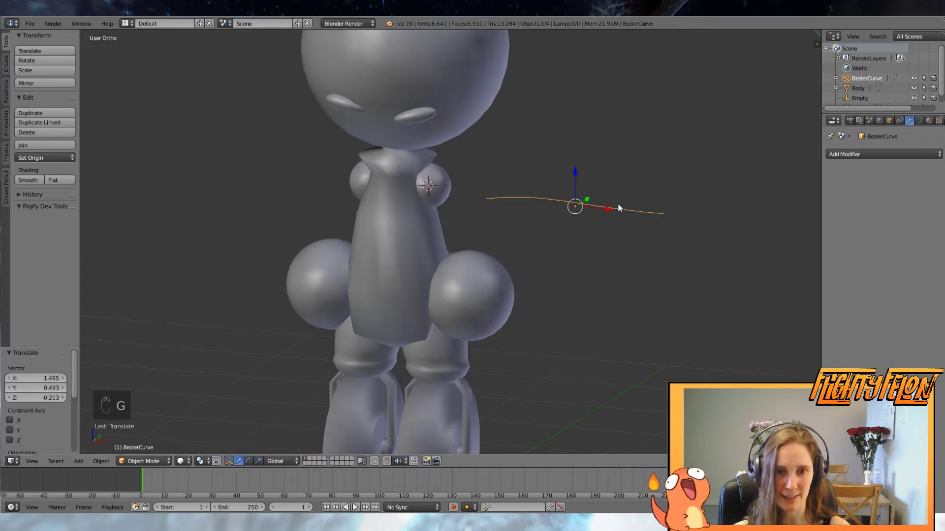
Enter edit mode on the Bezier curve beside the body
middle_click_drag(618, 202, 586, 262)
key("Tab")
scroll(613, 304, "up", 3)
middle_click_drag(613, 305, 570, 335, "shift")
Try rotating the whole Bezier curve and each of its two end control points
key("r")
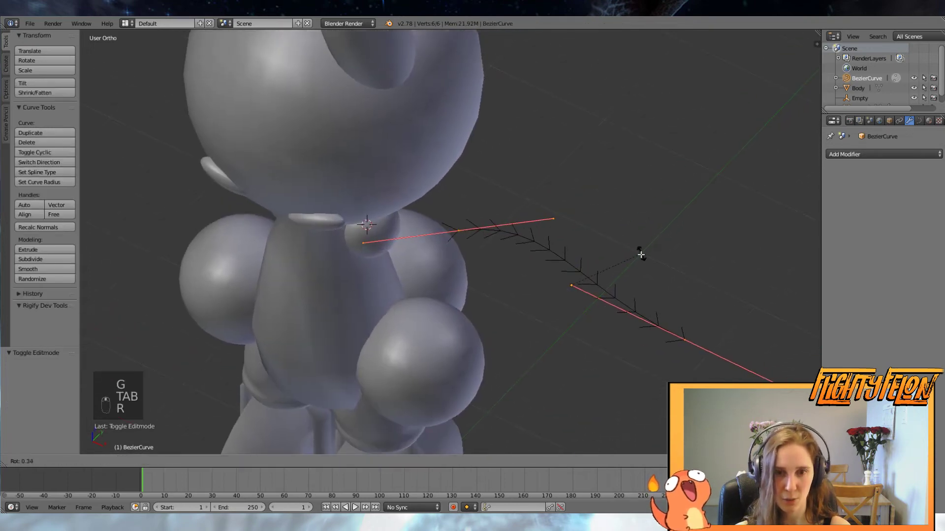
right_click(613, 260)
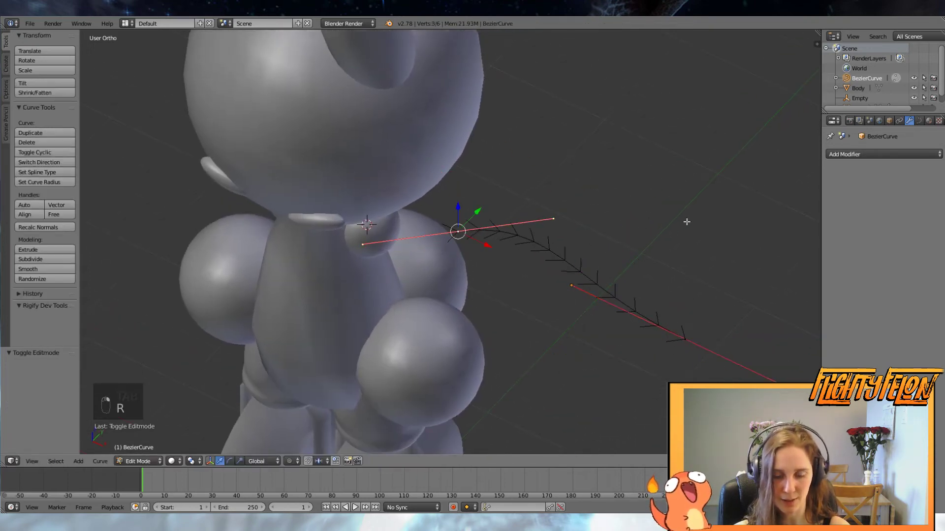
key("r")
right_click(538, 280)
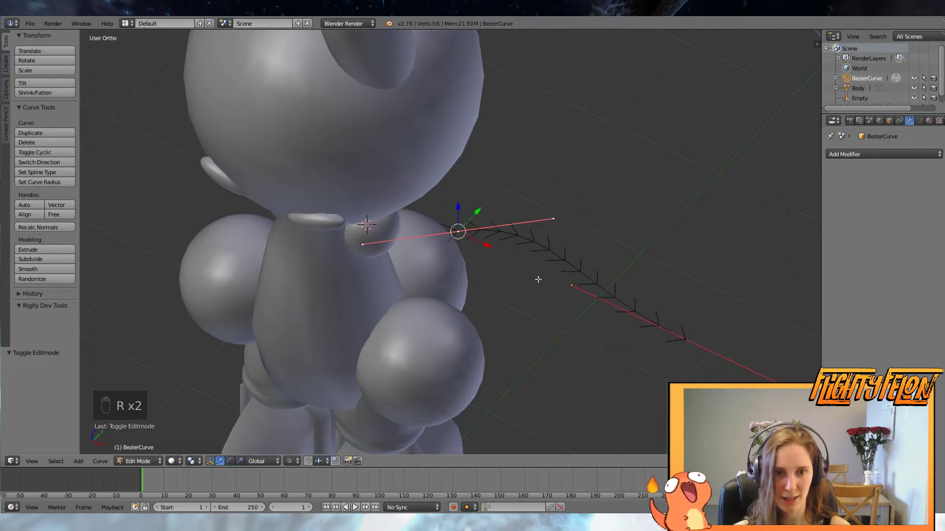
right_click(685, 339)
key("r")
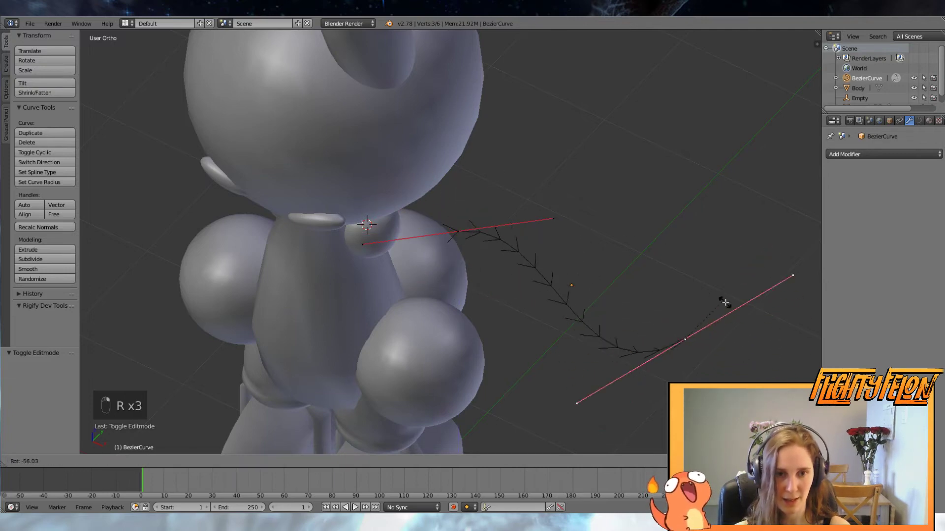
right_click(723, 321)
middle_click_drag(722, 321, 567, 216)
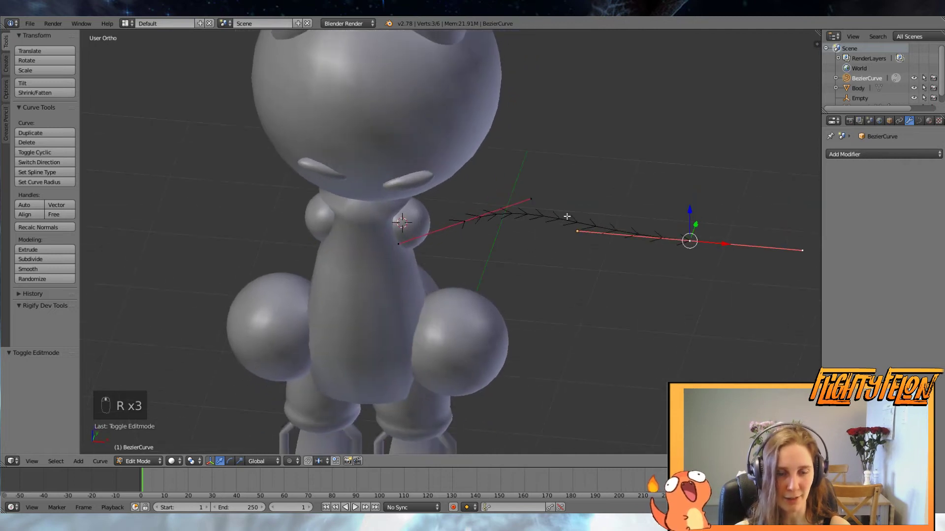
Set the Bezier curve's fill to Full, with a bevel depth of 0.239 and a bevel resolution of 2
left_click(919, 120)
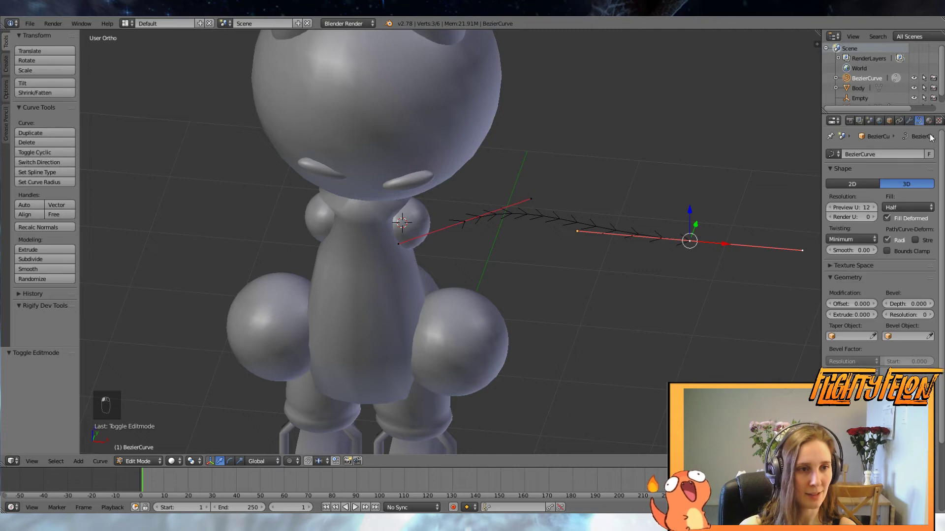
left_click(895, 207)
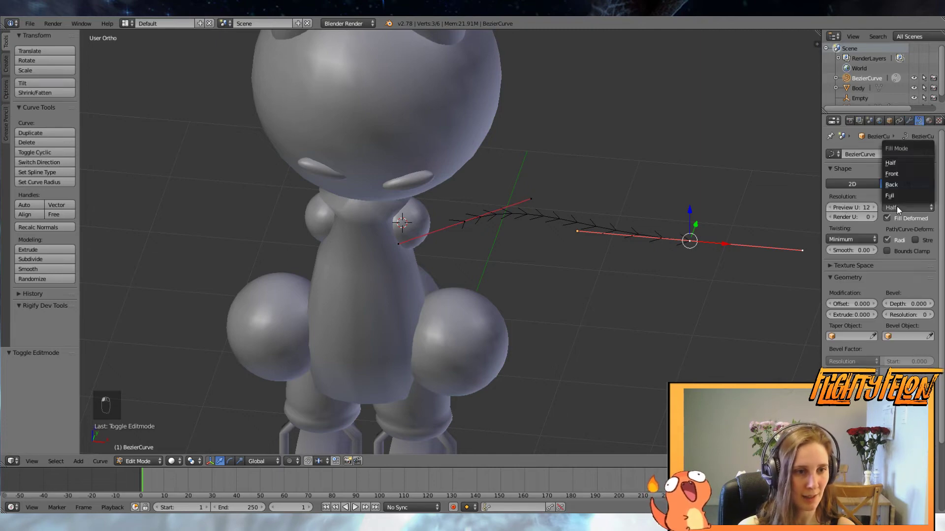
left_click(898, 193)
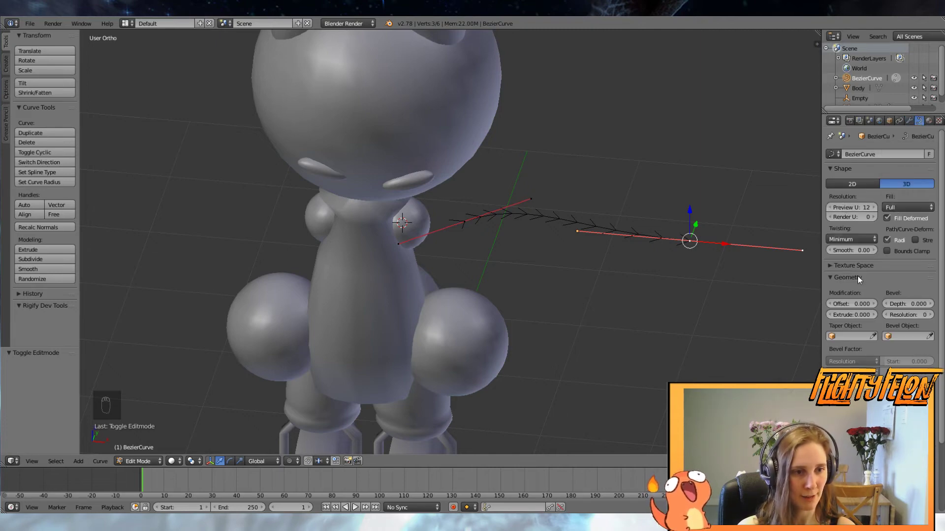
left_click(900, 311)
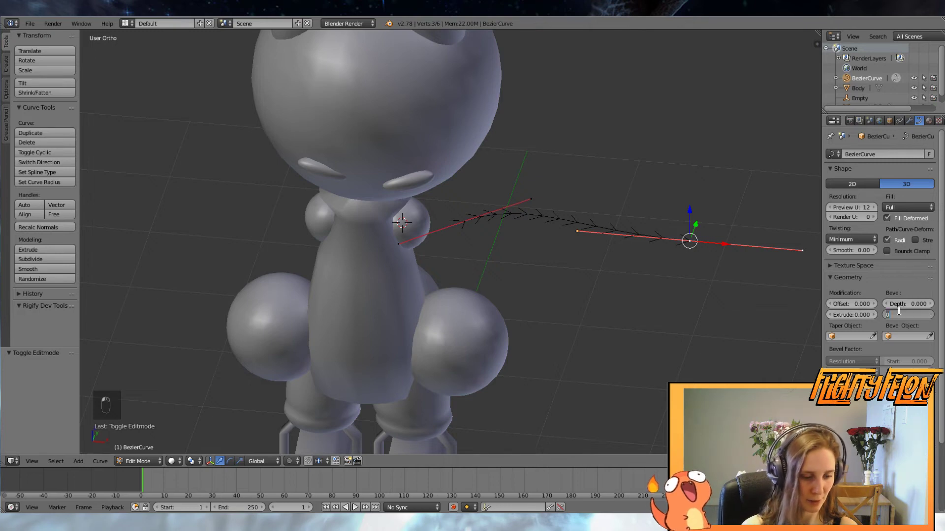
left_click_drag(909, 306, 943, 306)
scroll(524, 225, "up", 2)
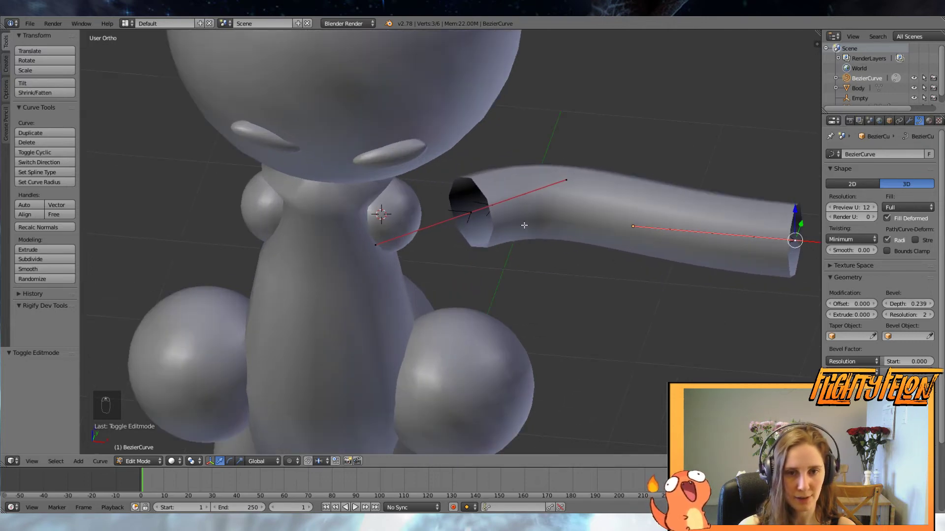
Move the curve's inner control point about -0.528 along X and -0.463 along Y, to the shoulder sphere
right_click(472, 216)
middle_click_drag(473, 218, 558, 250)
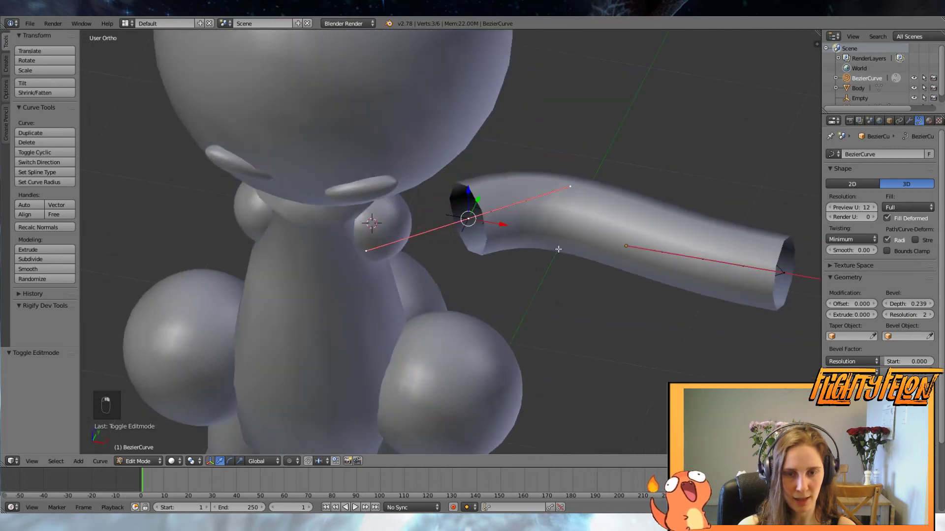
key("g")
key("shift+z")
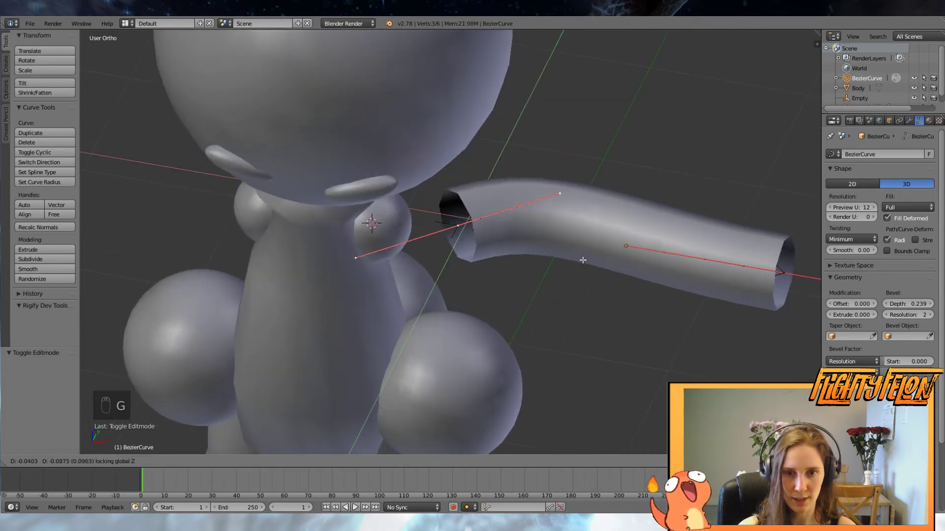
left_click(491, 279)
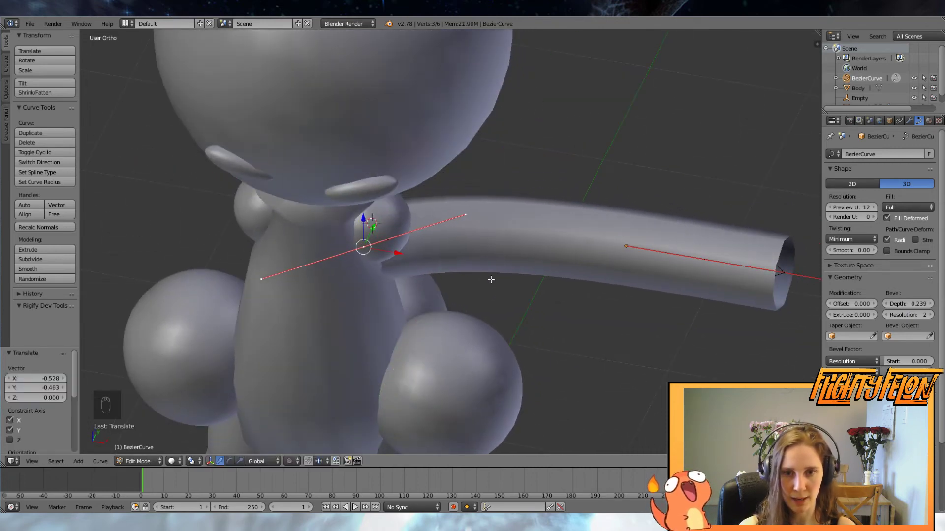
Raise the shoulder control point about 0.170 along Z and shift it about 0.097 along Y
middle_click_drag(491, 279, 471, 264)
left_click_drag(346, 185, 355, 165)
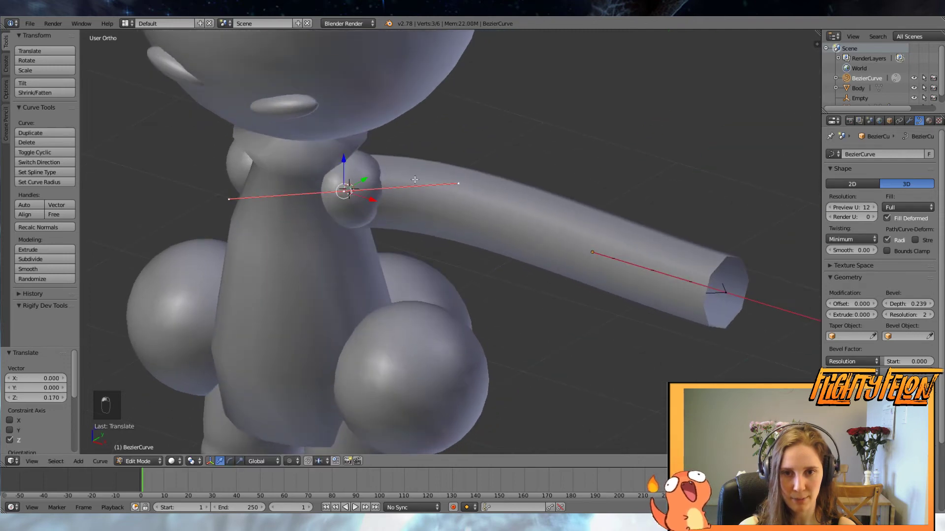
middle_click_drag(354, 166, 374, 192)
mouse_move(373, 161)
left_mouse_down()
mouse_move(351, 159)
mouse_move(365, 164)
left_mouse_up()
key("r")
left_click(401, 245)
middle_click_drag(364, 164, 608, 176)
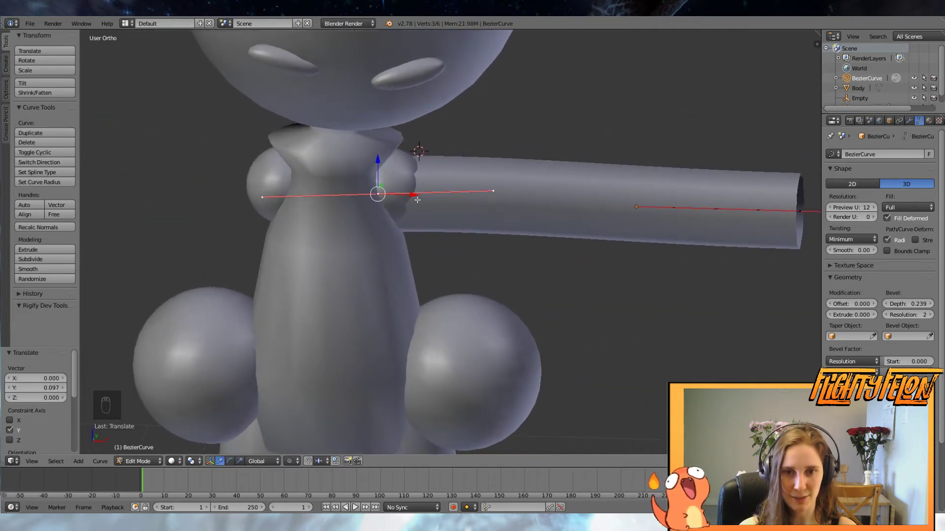
Shrink the curve radius at the shoulder point to about 0.770, raise the point 0.028, and rotate it about 47 degrees
key("alt+s")
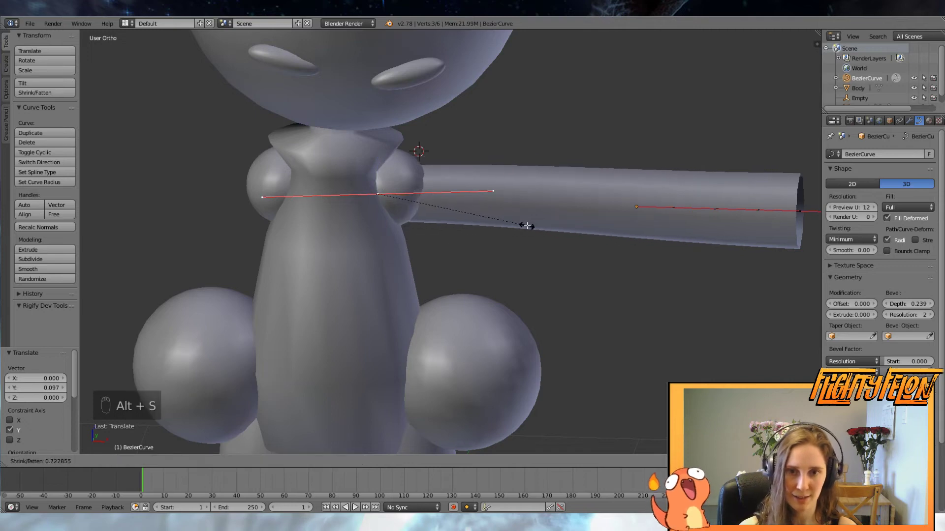
left_click(538, 229)
left_click_drag(379, 174, 414, 152)
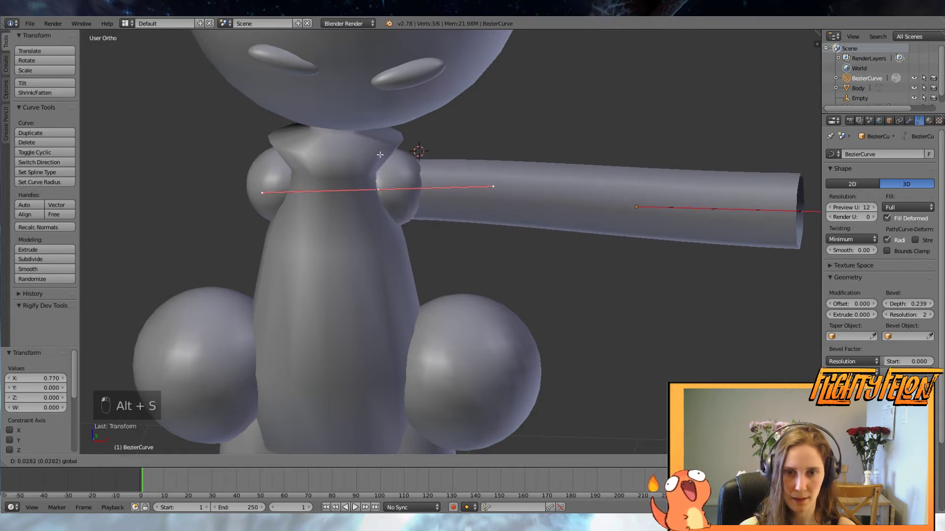
scroll(615, 221, "down", 2)
key("r")
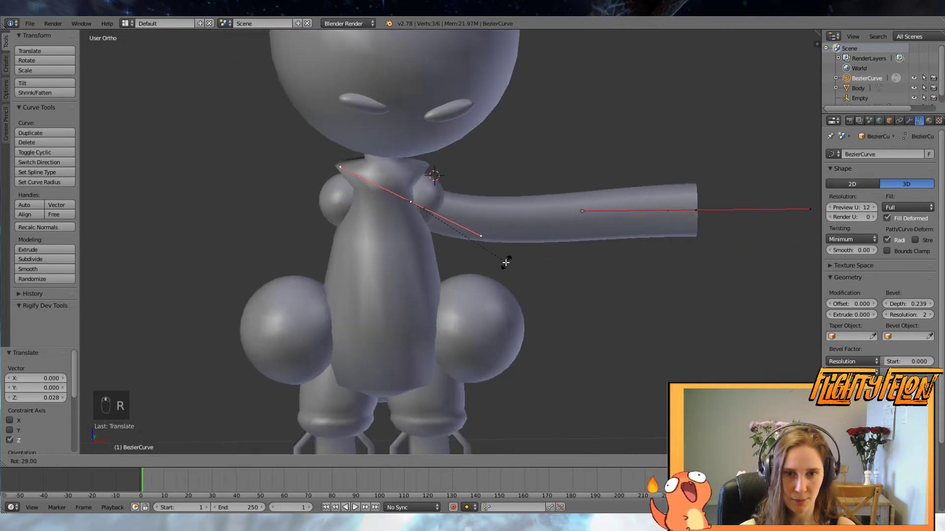
left_click(484, 263)
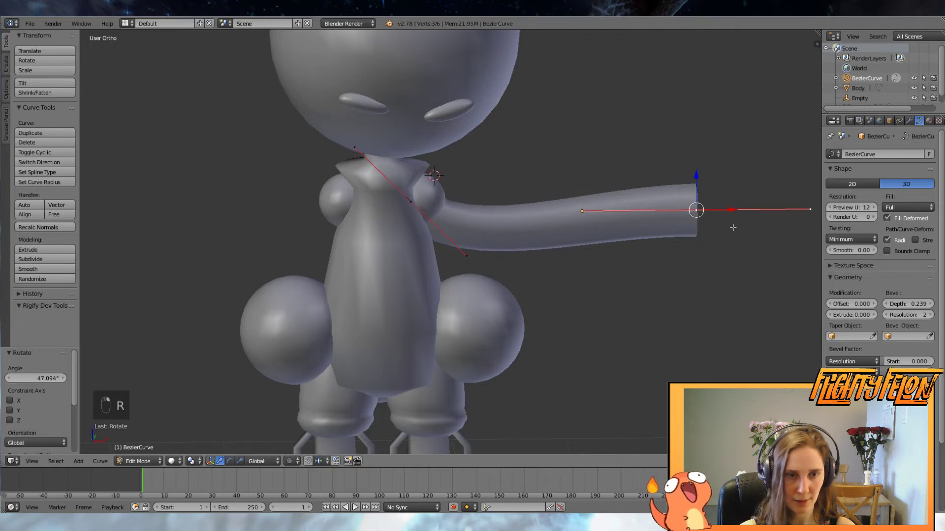
In front view, move the outer control point about -2.014 along X and -0.918 along Z to the hand, and rotate it about 71 degrees
key("KP_1")
key("g")
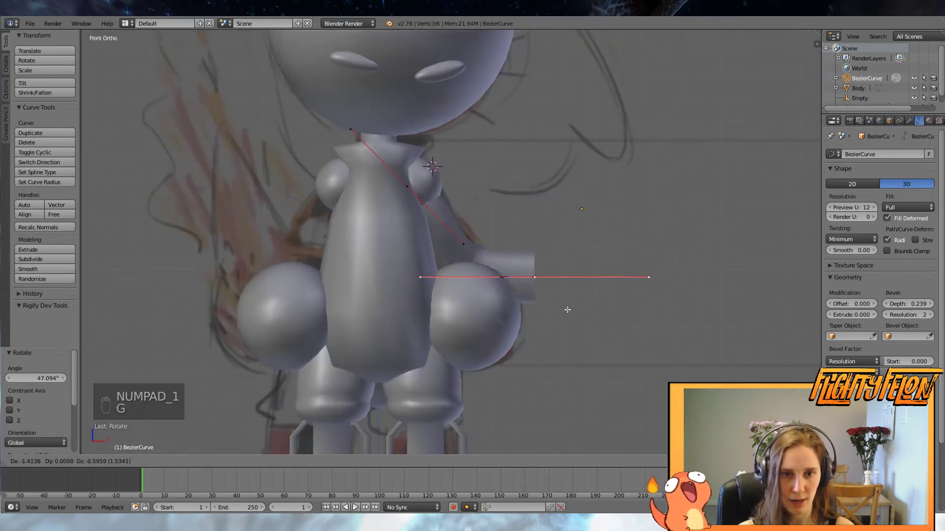
left_click(503, 346)
key("r")
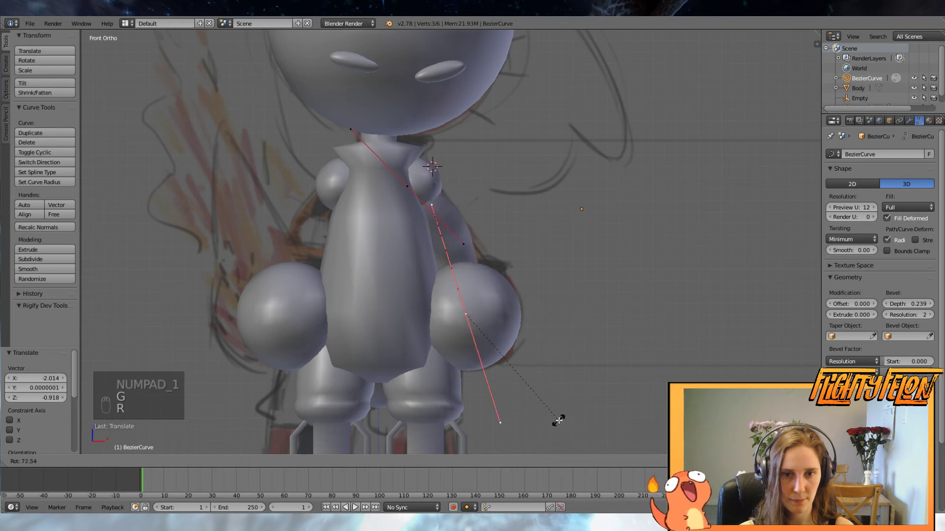
left_click(561, 418)
Shift the hand control point about -0.487 along Y, rotate it about 8.5 degrees, and fatten its radius by about 1.64
middle_click_drag(523, 374, 420, 373)
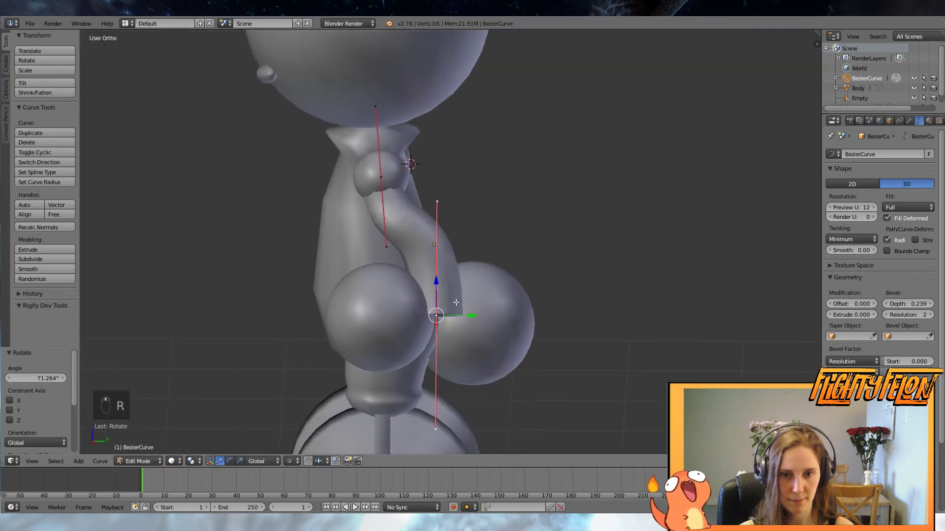
left_click_drag(468, 317, 412, 316)
key("r")
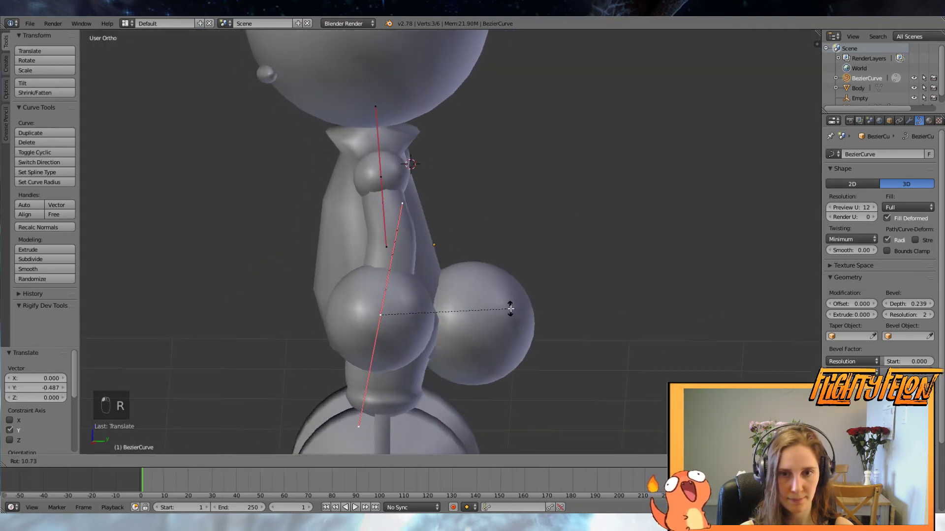
left_click(509, 303)
key("alt+s")
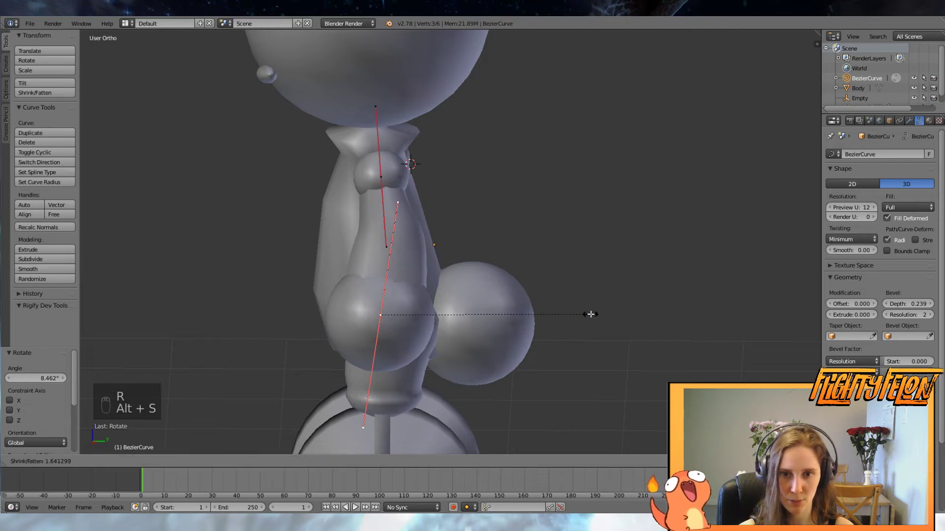
left_click(590, 314)
Leave edit mode and add a Mirror modifier to the arm curve with Empty as the mirror object
middle_click_drag(591, 314, 563, 274)
key("Tab")
scroll(401, 276, "down", 3)
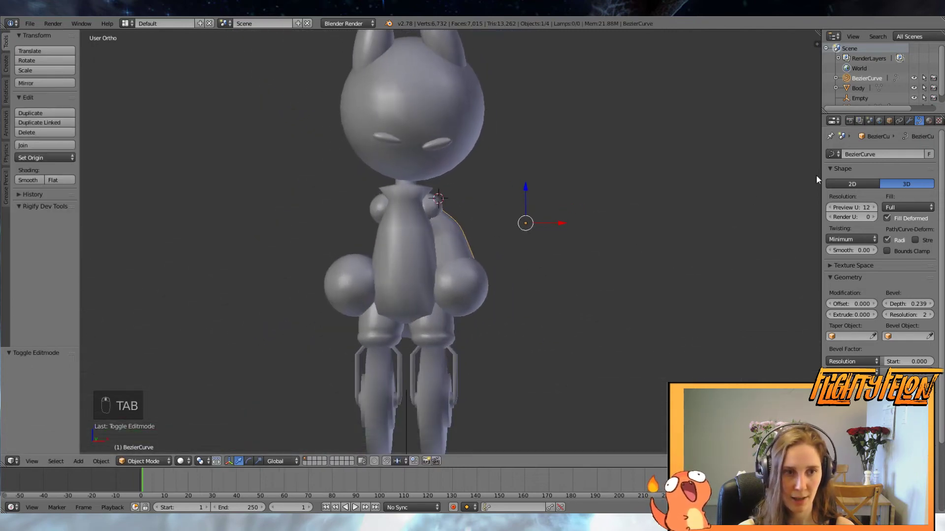
left_click(909, 120)
left_click(857, 155)
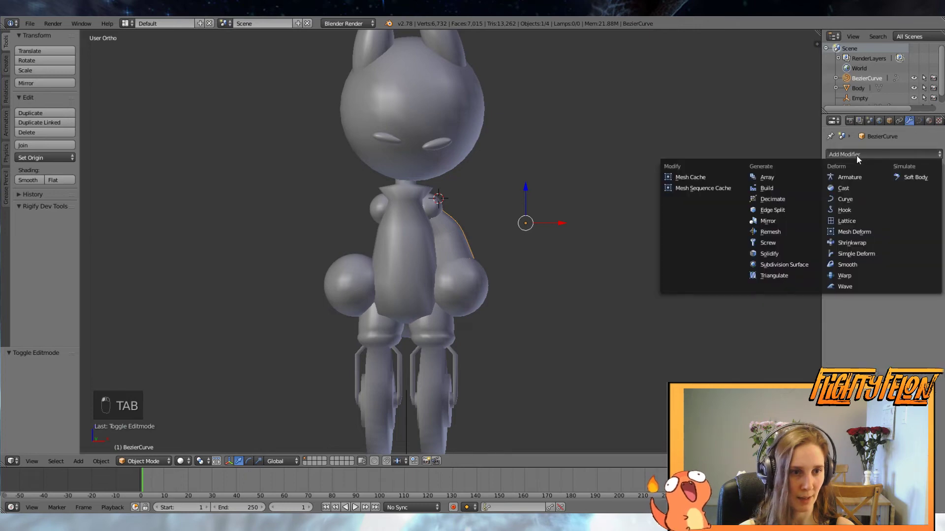
left_click(769, 221)
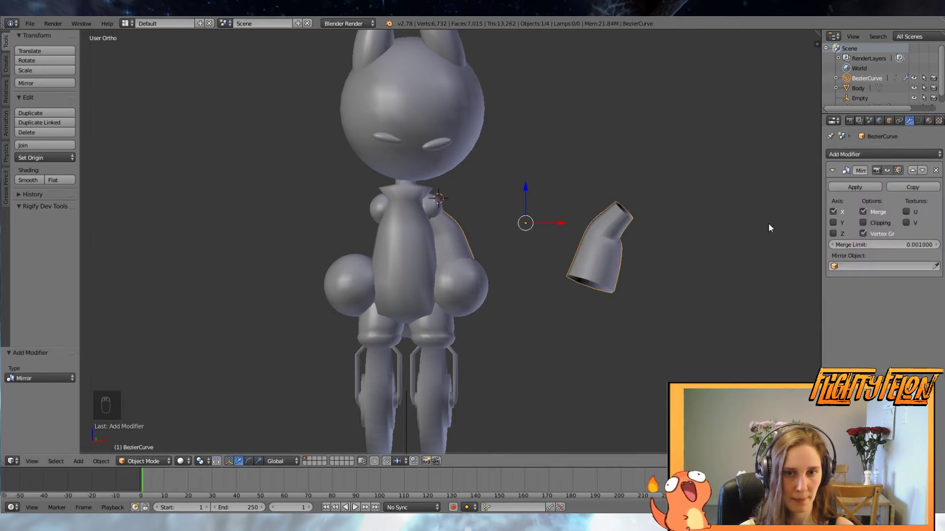
left_click(859, 267)
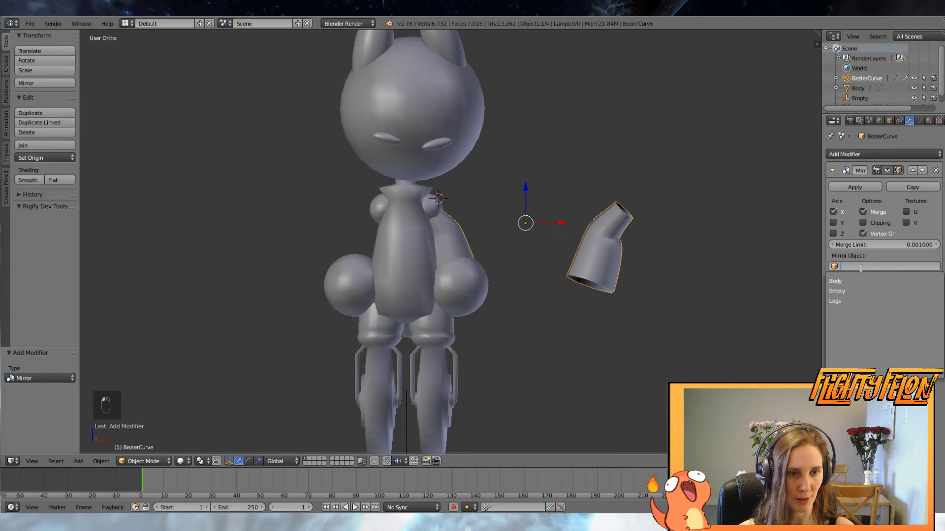
left_click(837, 290)
Try to apply the Mirror modifier on the arm curve
scroll(529, 281, "down", 5)
middle_click_drag(506, 291, 633, 306)
right_click(467, 366)
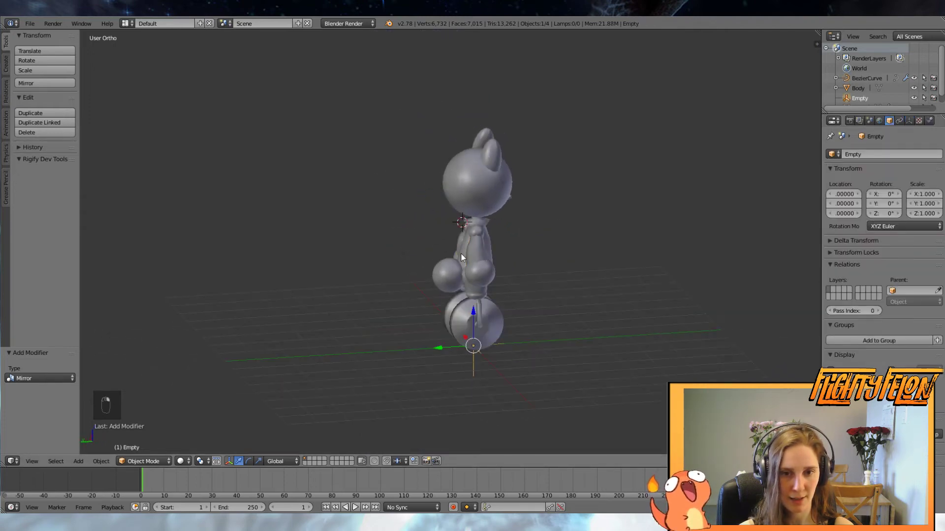
right_click(483, 254)
left_click(849, 190)
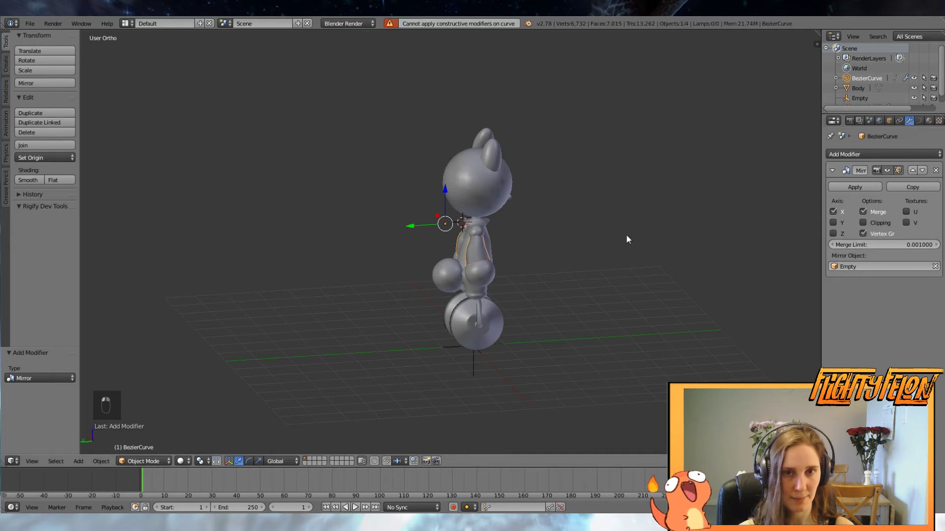
middle_click_drag(623, 234, 568, 238)
key("Tab")
scroll(566, 240, "up", 2)
scroll(553, 272, "up", 2)
middle_click_drag(553, 273, 480, 282)
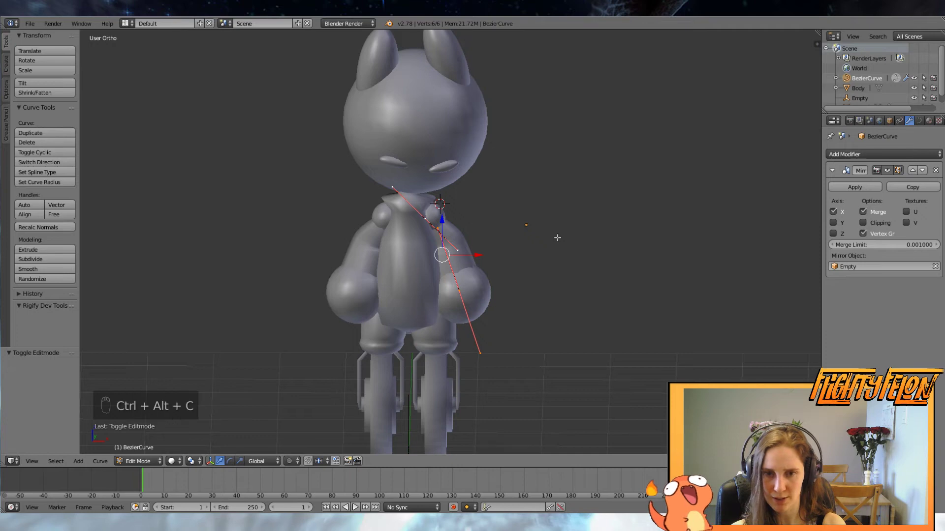
key("alt+c")
key("ctrl+z")
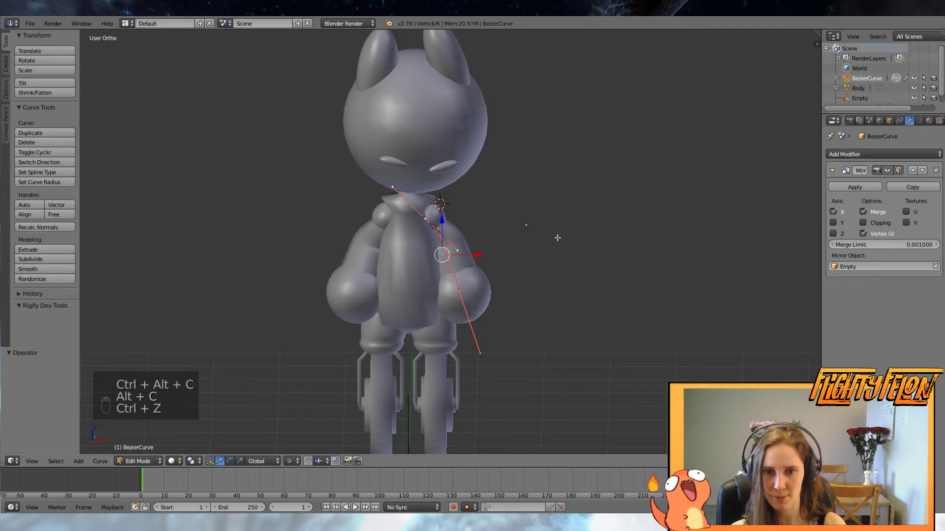
key("Tab")
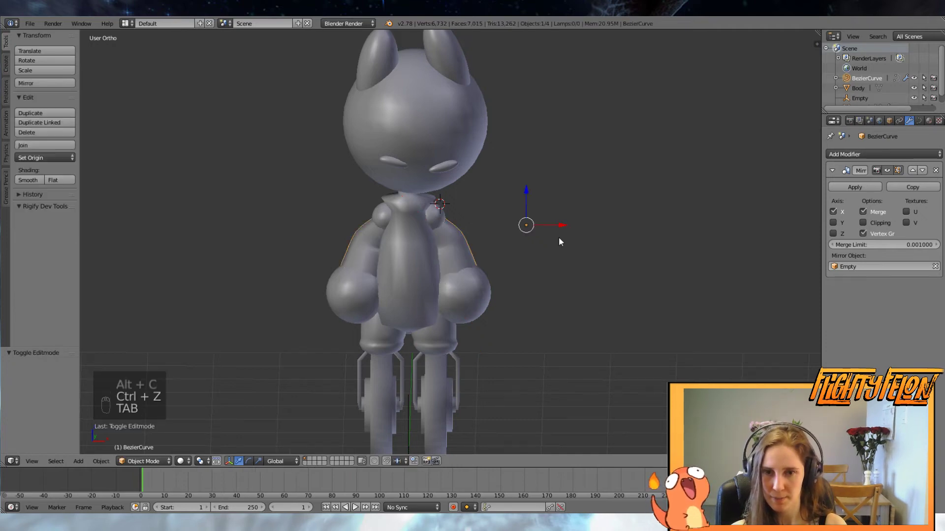
Convert the mirrored arm curve to a mesh in object mode
key("alt+c")
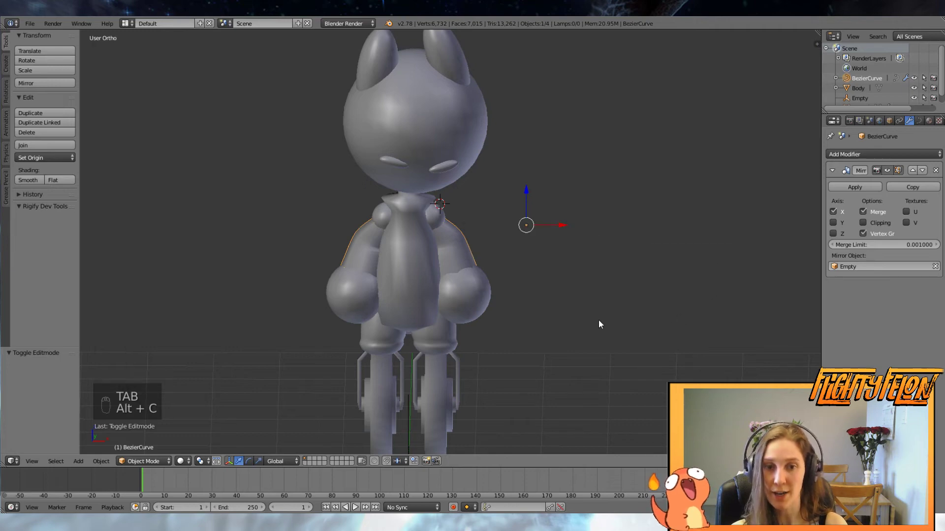
scroll(617, 276, "up", 2)
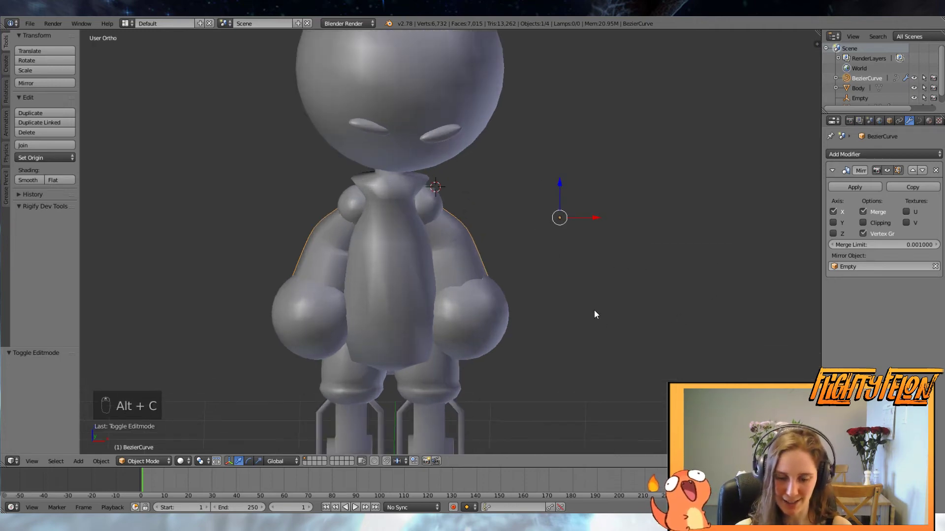
key("alt+c")
left_click(571, 323)
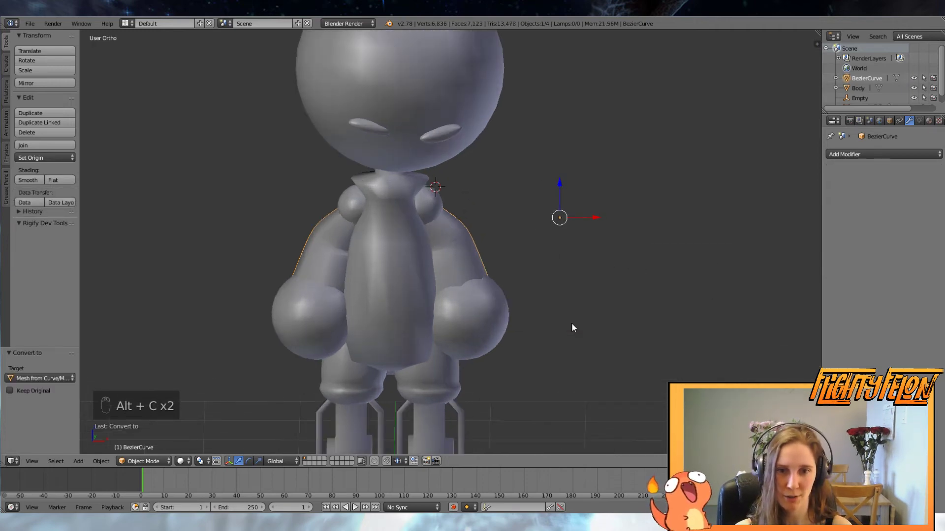
Select only the Legs object and apply its Mirror modifier
middle_click_drag(494, 263, 505, 303)
right_click(503, 303, "shift")
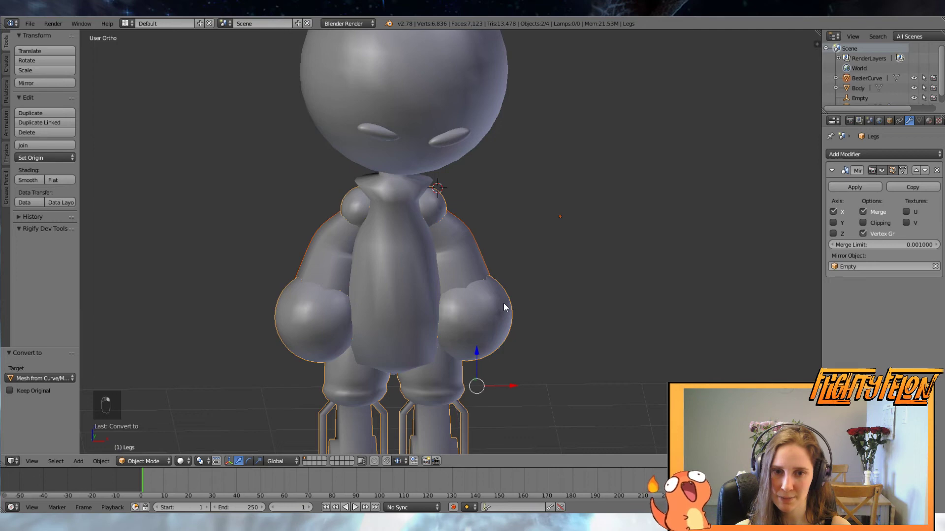
right_click(495, 310)
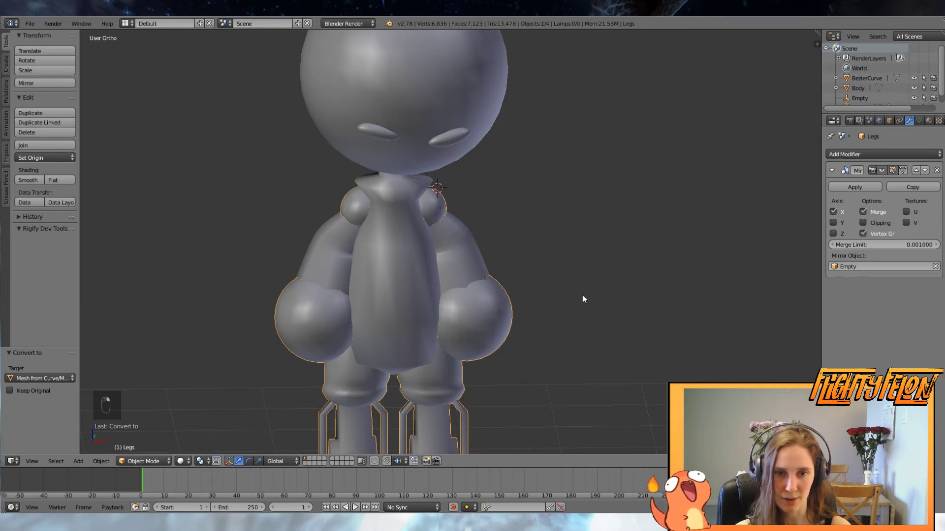
middle_click_drag(583, 295, 704, 275)
left_click(846, 188)
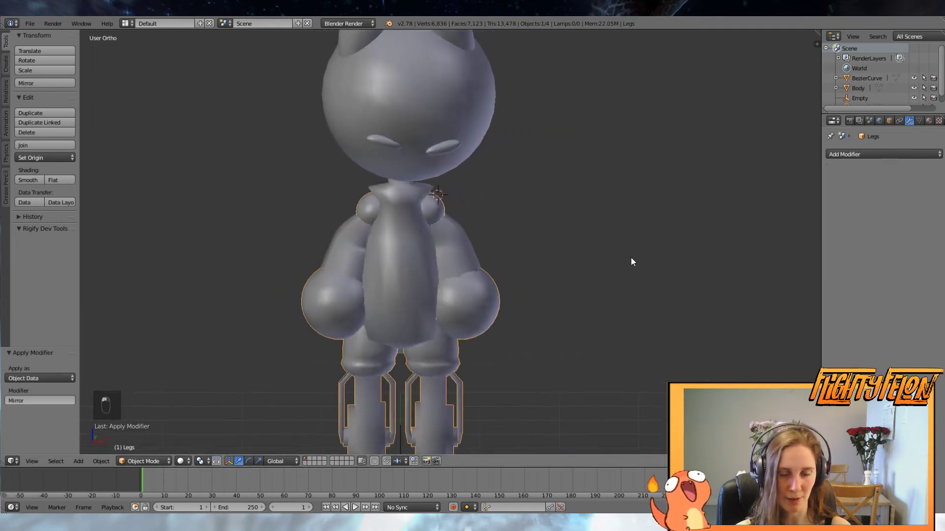
middle_click_drag(630, 256, 480, 278)
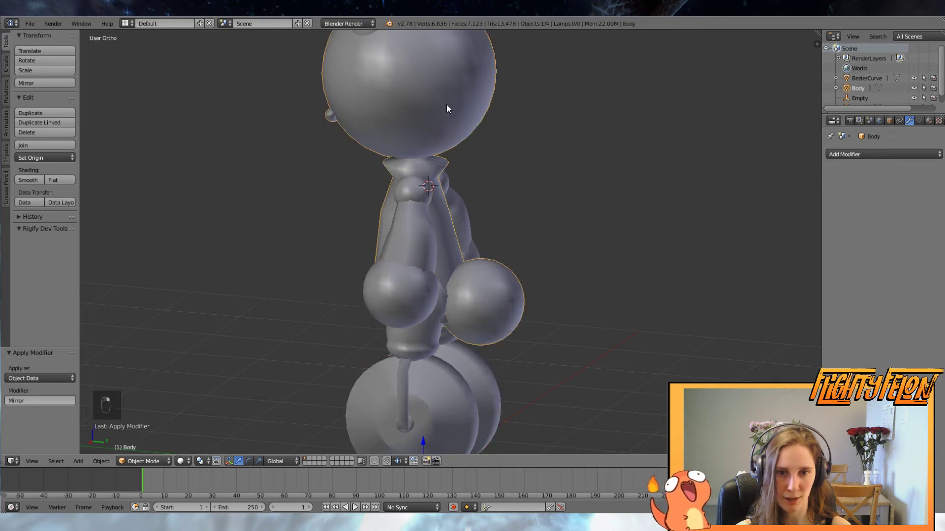
Select all parts of the character and join them into the Body object
middle_click_drag(426, 178, 504, 225)
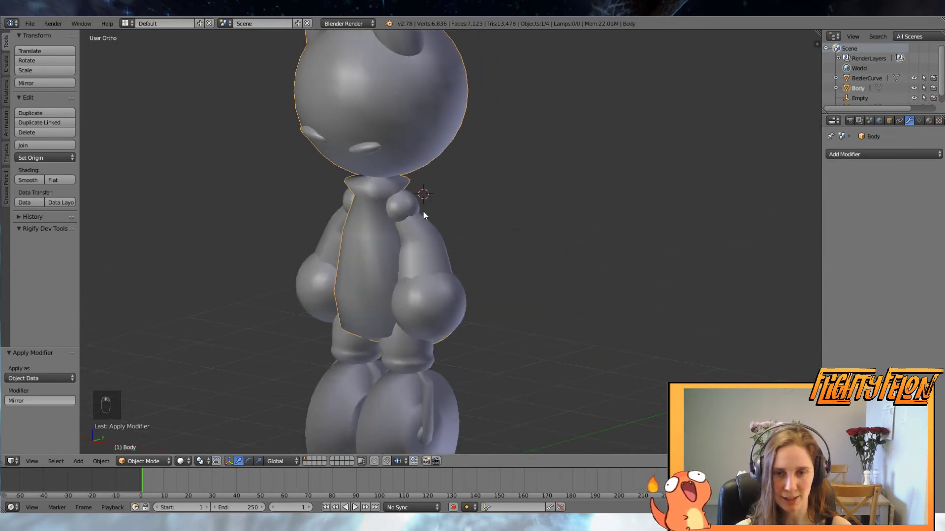
key("a")
key("a")
middle_click_drag(428, 198, 225, 242)
key("ctrl+j")
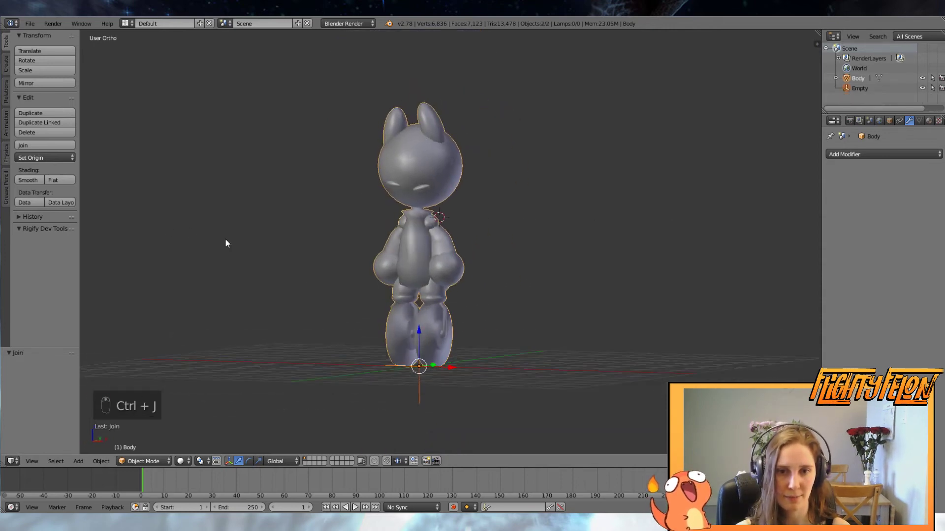
Enter edit mode on the joined body and save the file over the existing one
scroll(457, 277, "up", 2)
key("Tab")
middle_click_drag(457, 277, 555, 300)
key("a")
key("a")
key("ctrl+s")
left_click(555, 300)
Examine the joined body mesh from the side and return to object mode
middle_click_drag(617, 297, 397, 245)
scroll(473, 259, "down", 3)
key("a")
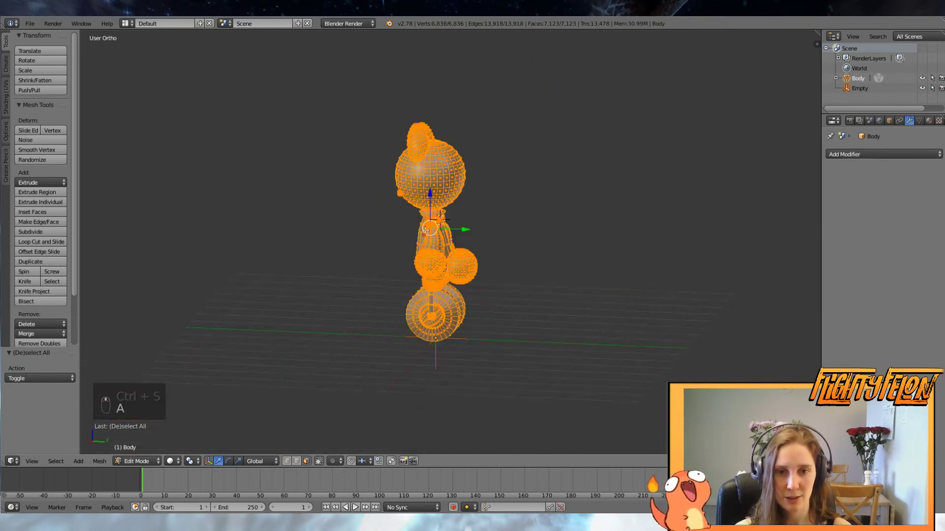
key("a")
scroll(511, 342, "up", 6)
middle_click_drag(469, 230, 535, 282, "shift")
scroll(611, 359, "down", 6)
key("Tab")
scroll(570, 284, "up", 3)
key("shift+a")
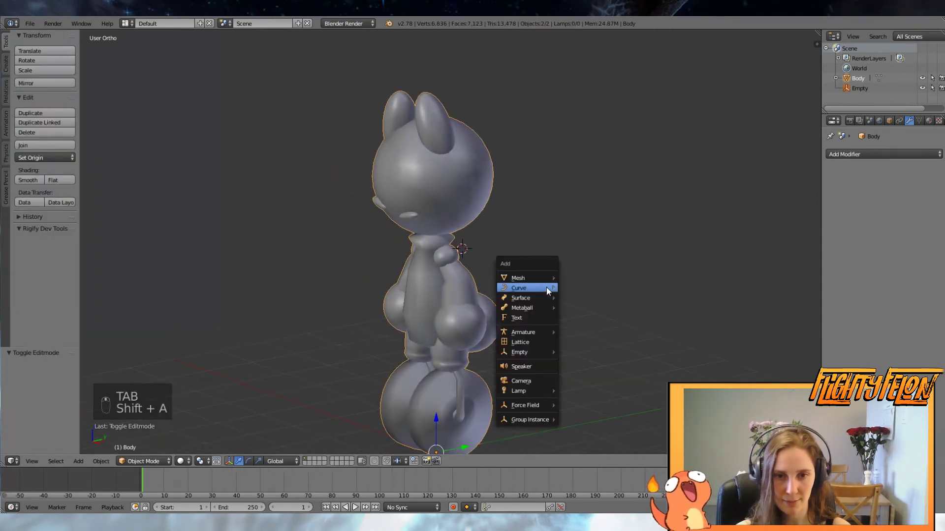
mouse_move(546, 287)
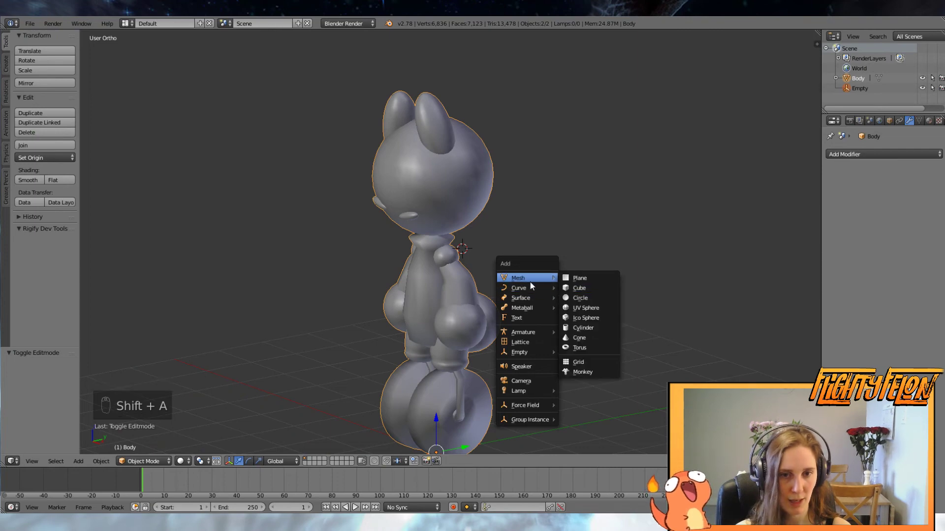
left_click(588, 309)
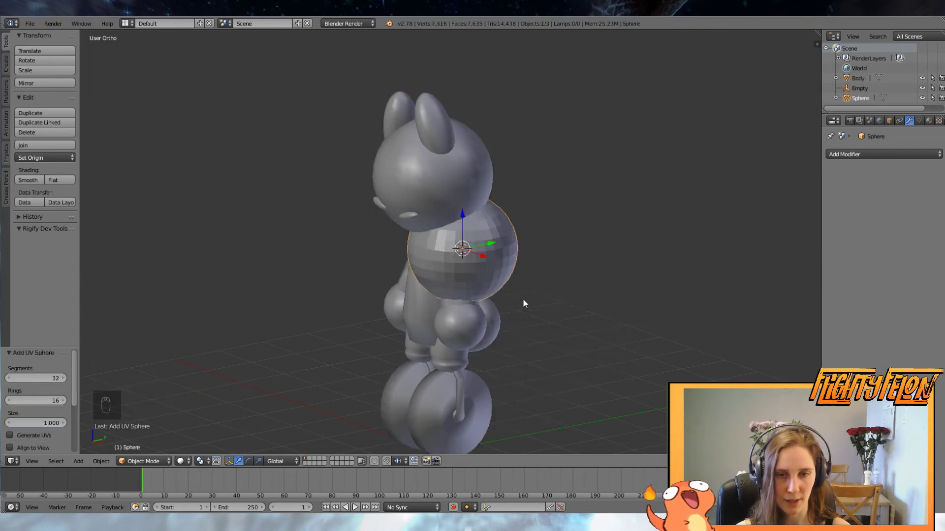
key("ctrl+z")
key("ctrl+z")
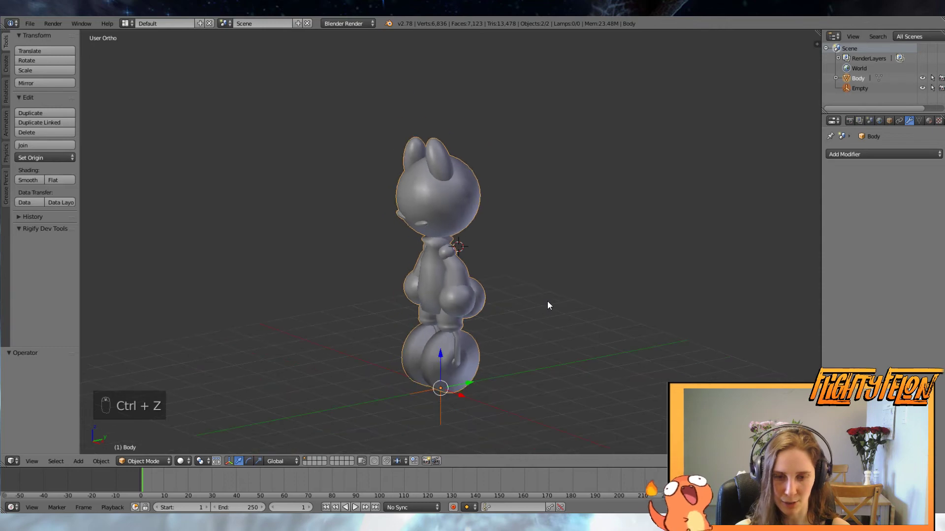
Reset the 3D cursor to the world origin and add a smooth-shaded UV sphere there
key("shift+c")
scroll(544, 320, "up", 4)
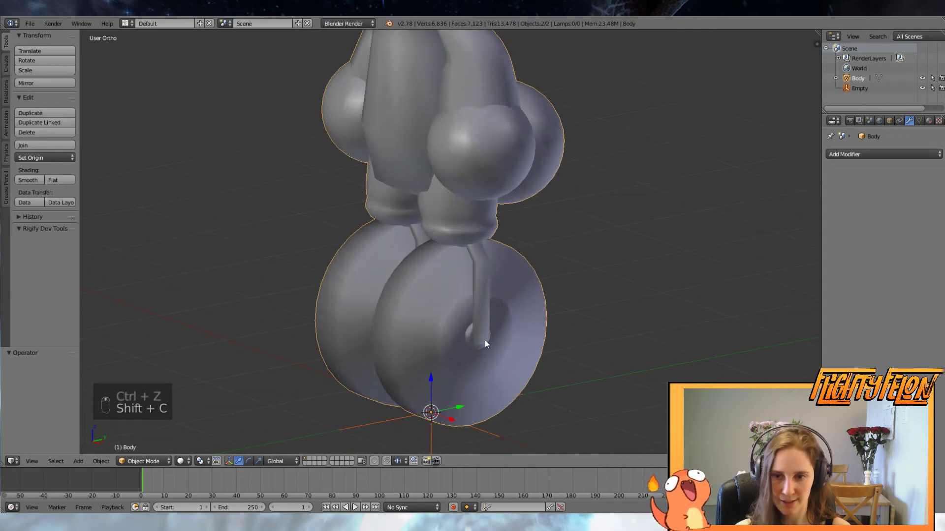
key("shift+a")
left_click(639, 363)
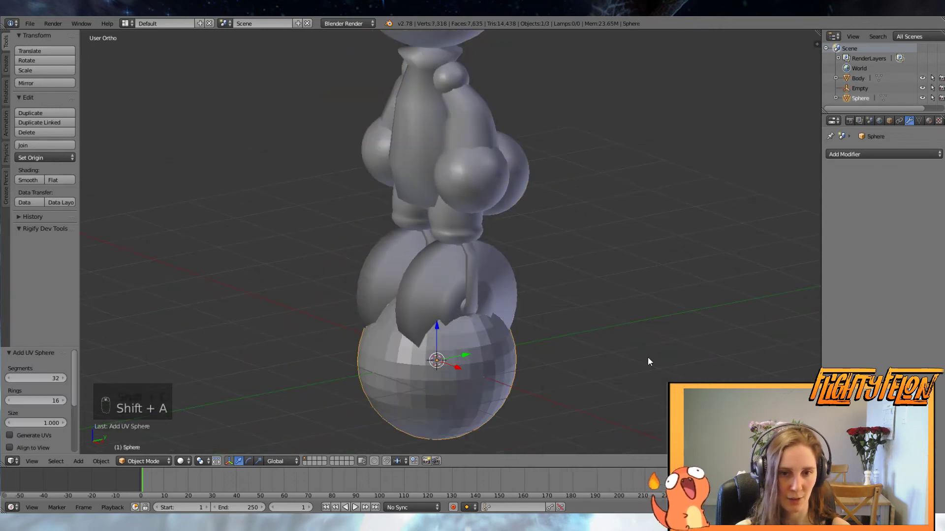
scroll(469, 334, "down", 2)
left_click(29, 180)
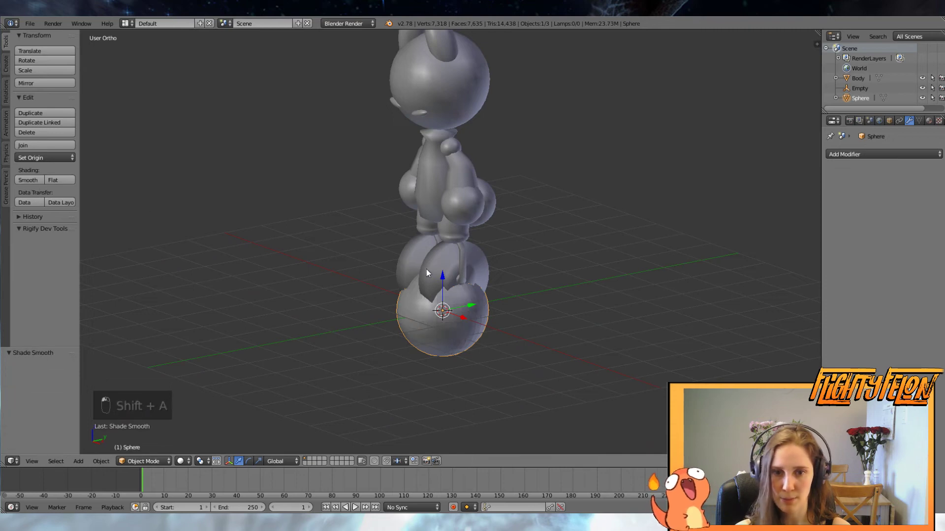
Raise the sphere to head height, scale it by about 1.264 and fit it over the head against the side reference
left_click_drag(443, 281, 464, 31)
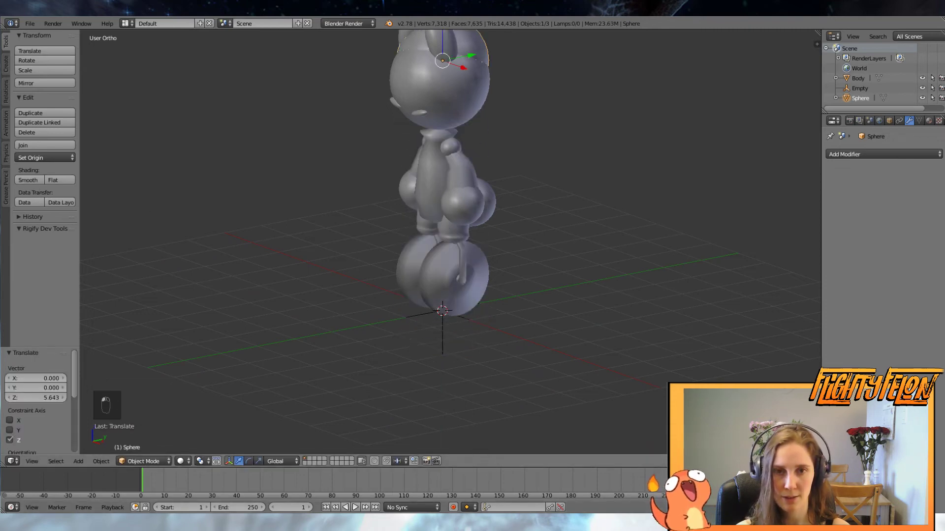
scroll(450, 241, "down", 2)
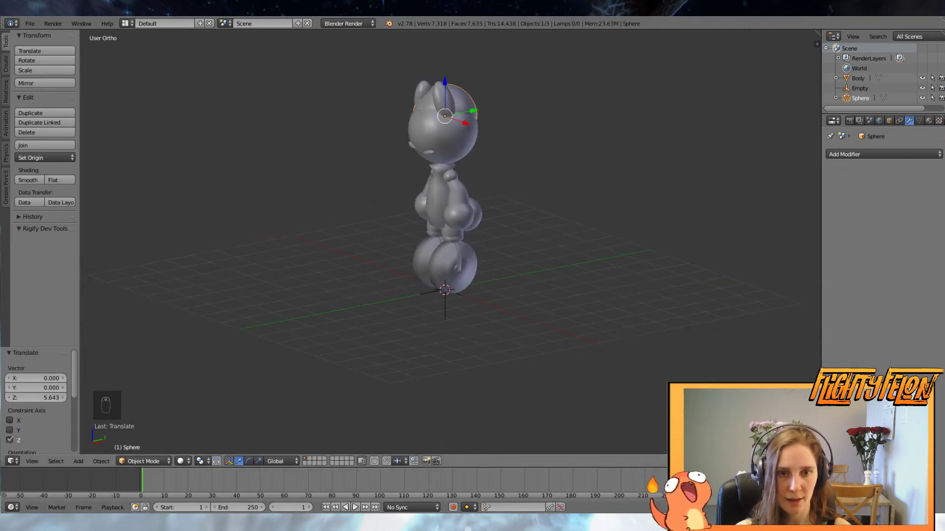
key("KP_3")
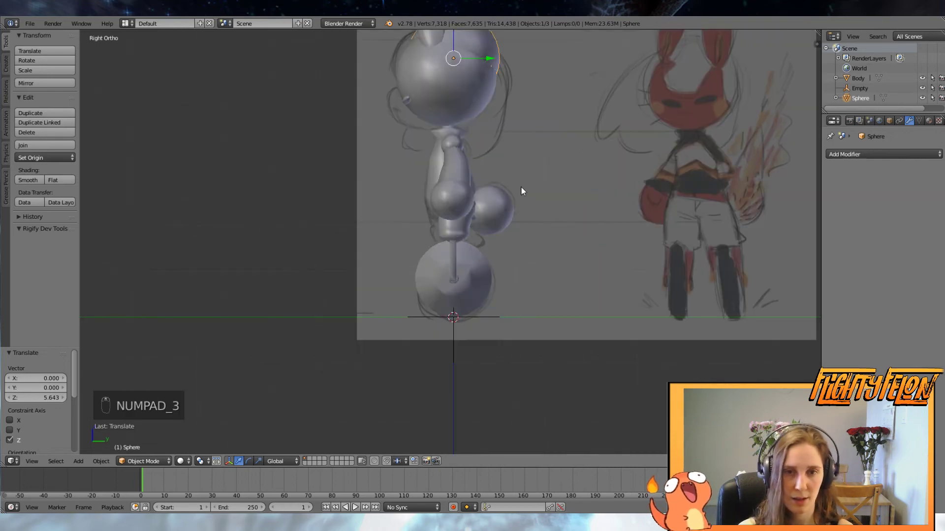
key("z")
scroll(546, 231, "up", 4)
key("s")
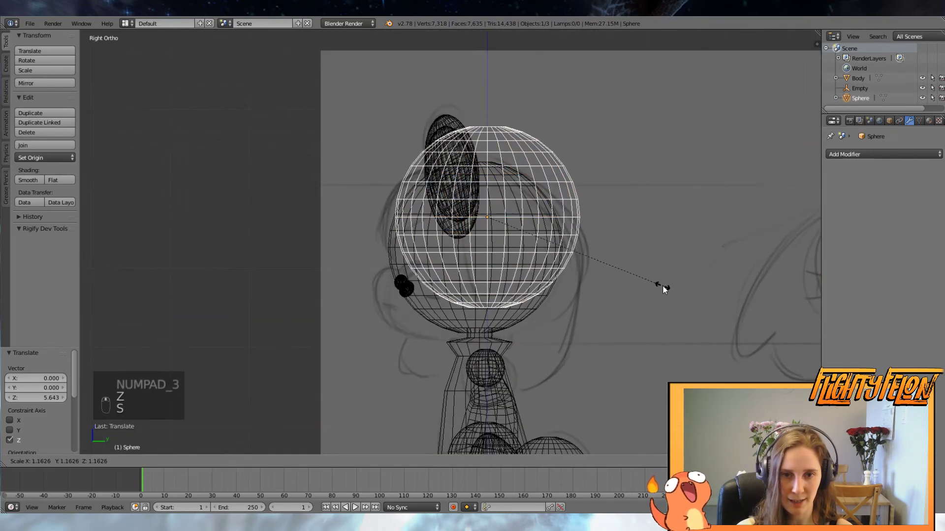
left_click(682, 284)
key("g")
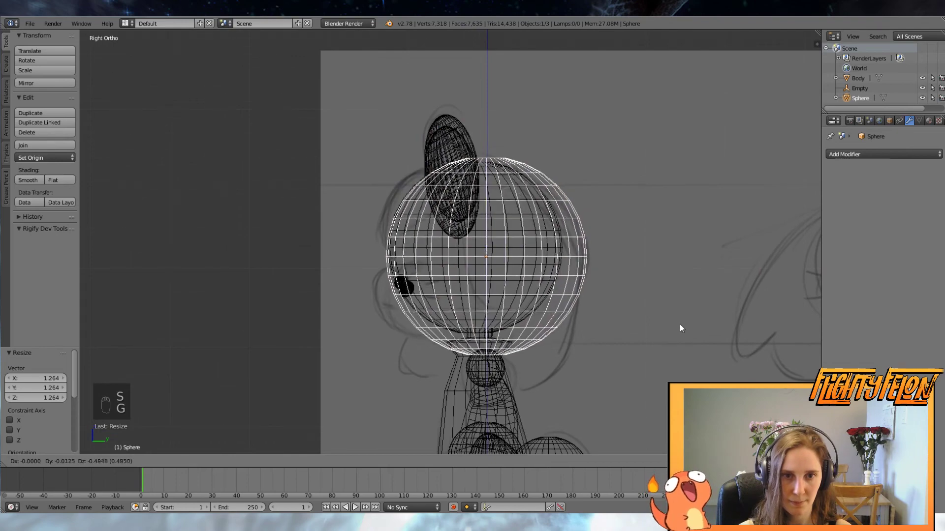
left_click(677, 331)
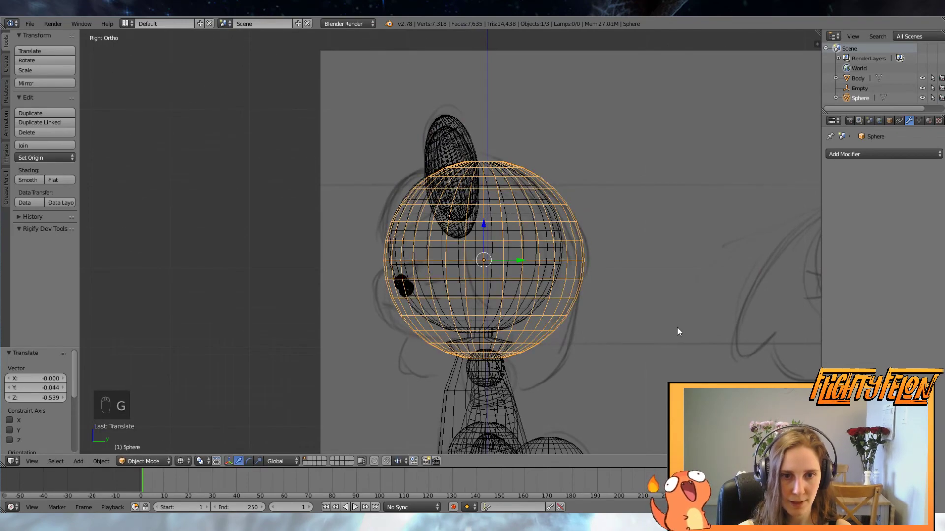
With proportional editing, pull the sphere's lower front face back about 0.80 and down about 0.46 to uncover the face
mouse_move(377, 353)
middle_mouse_down()
mouse_move(531, 373)
mouse_move(490, 373)
middle_mouse_up()
key("z")
key("Tab")
right_click(409, 325)
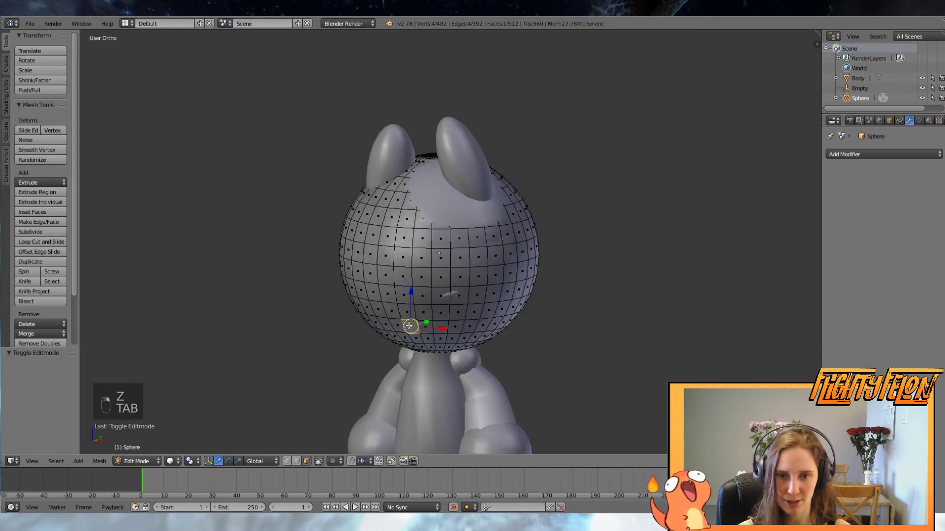
key("KP_3")
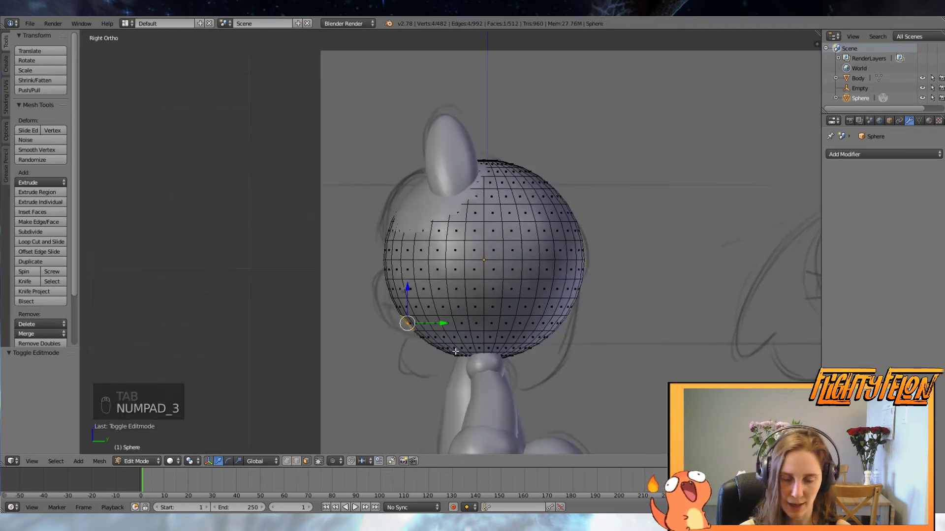
key("g")
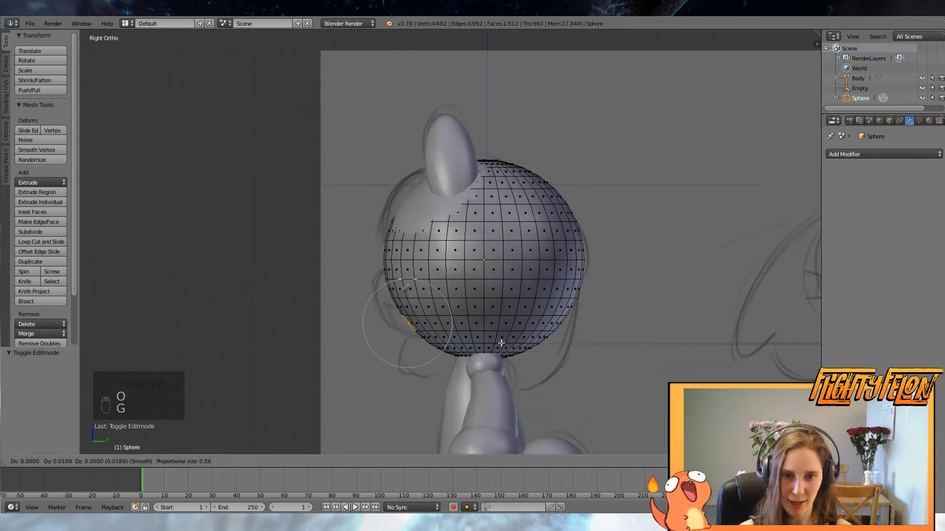
scroll(507, 339, "down", 5)
scroll(567, 338, "up", 1)
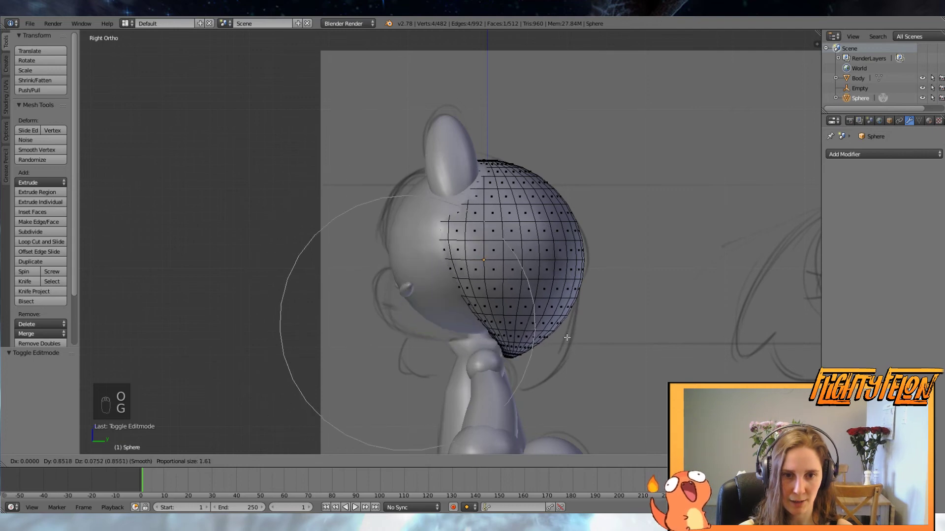
scroll(563, 361, "down", 10)
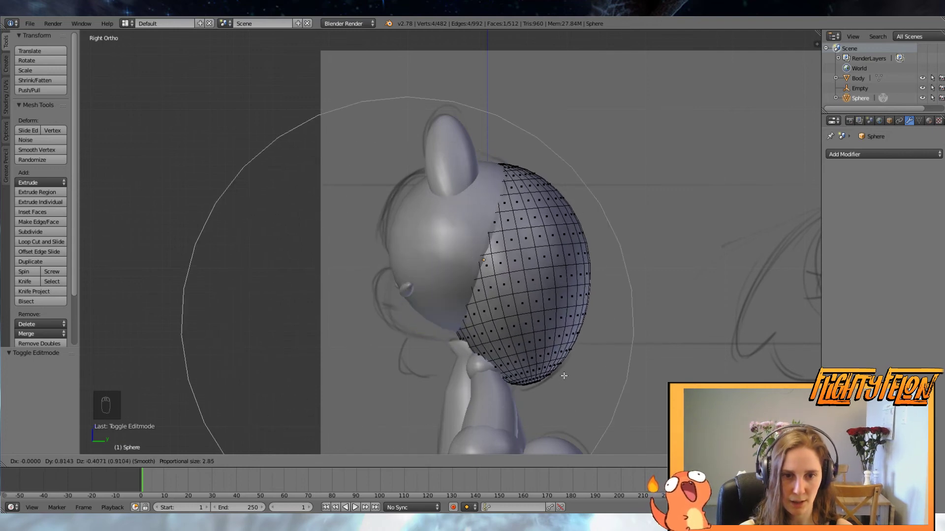
left_click(493, 298)
Pull the hair's upper front face forward about 0.71 over the forehead with proportional editing to match the side sketch
key("z")
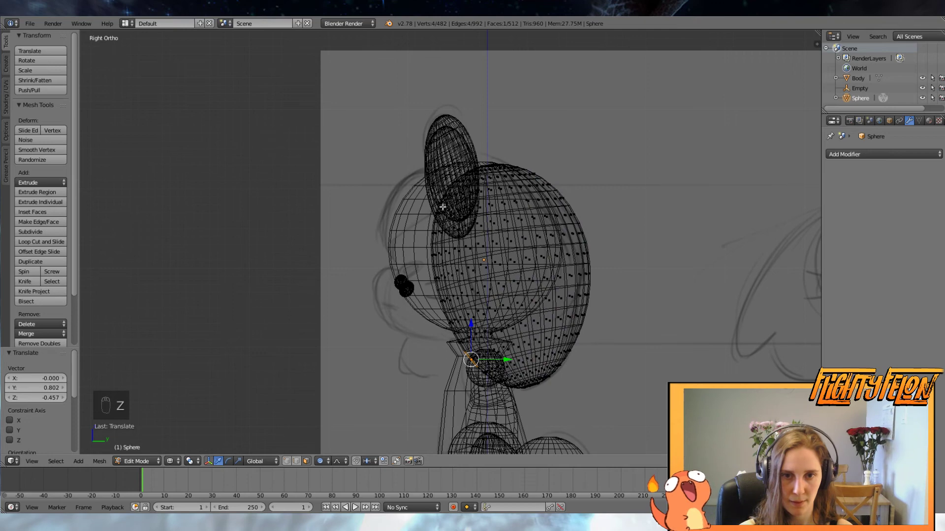
key("g")
scroll(585, 291, "up", 4)
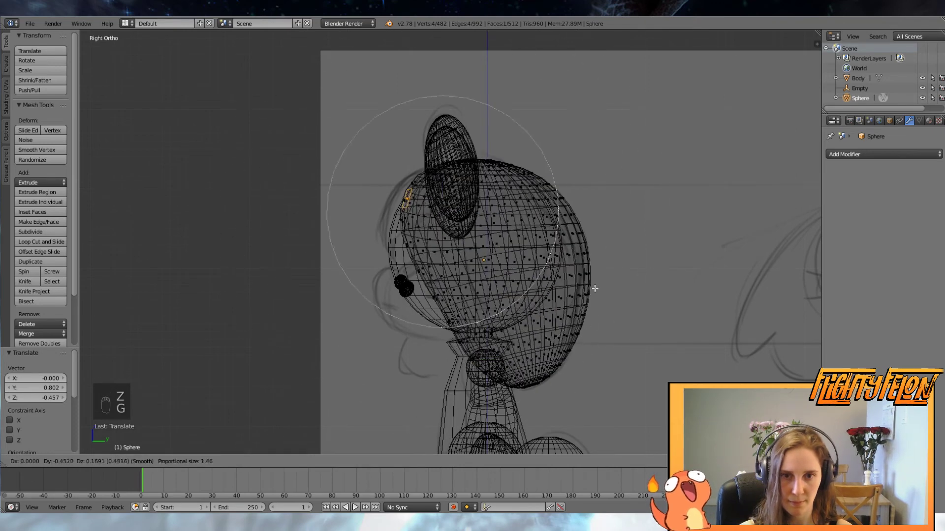
left_click(574, 294)
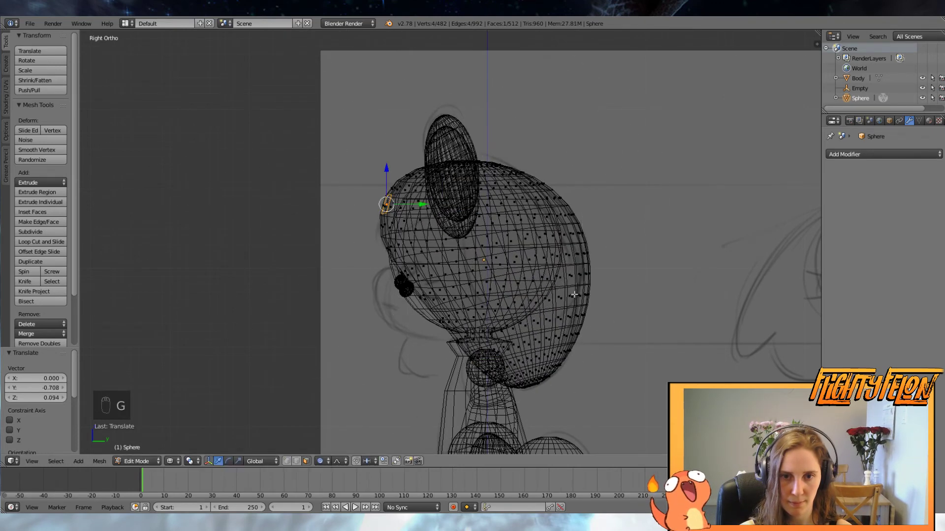
Reposition the hair's lower face near the neck and rotate it about 34.4° to shape the back of the hair
key("g")
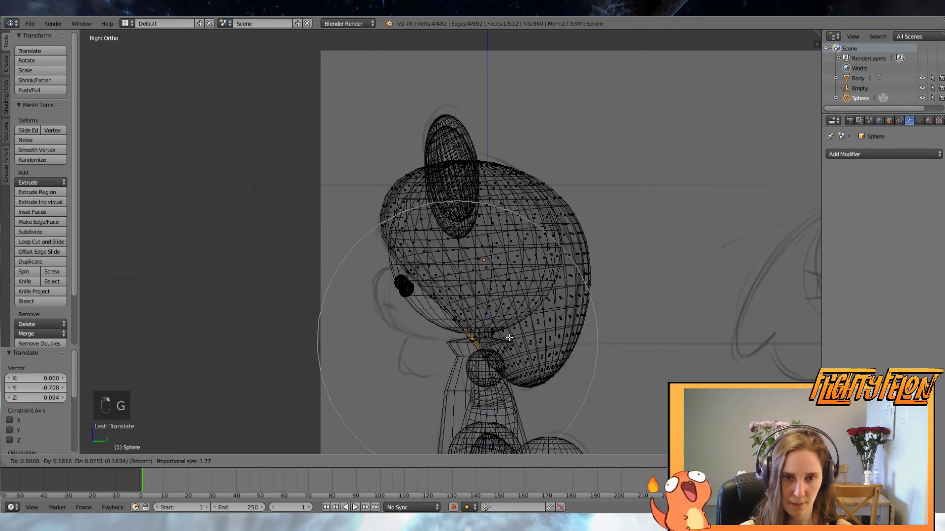
left_click(505, 338)
key("r")
left_click(569, 397)
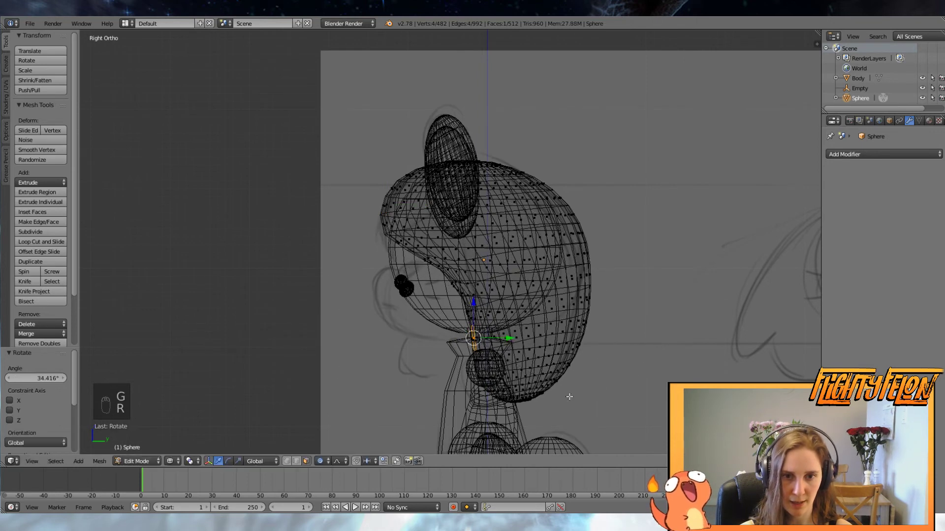
key("g")
left_click(586, 386)
Pull the hair's fringe face above the eye forward about 0.44 along Y and adjust its depth slightly
key("KP_1")
key("z")
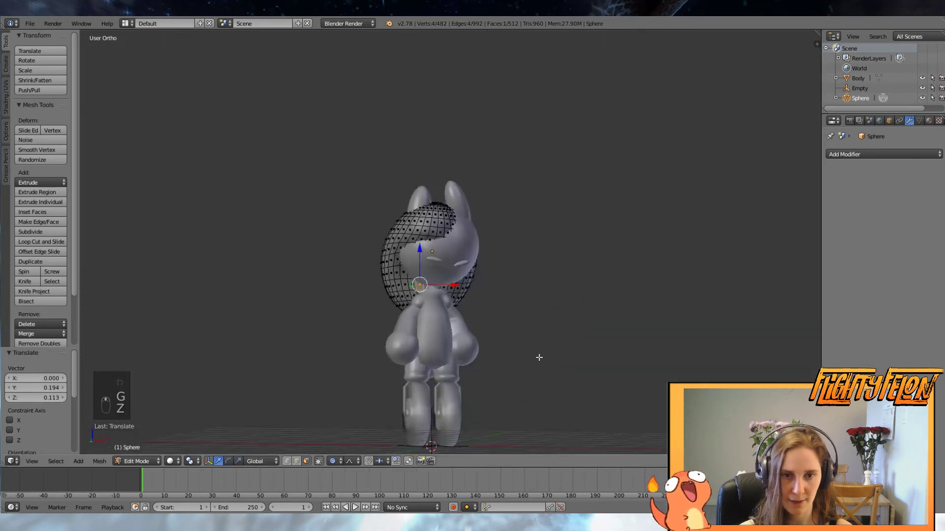
mouse_move(538, 354)
middle_mouse_down()
mouse_move(506, 375)
mouse_move(448, 230)
middle_mouse_up()
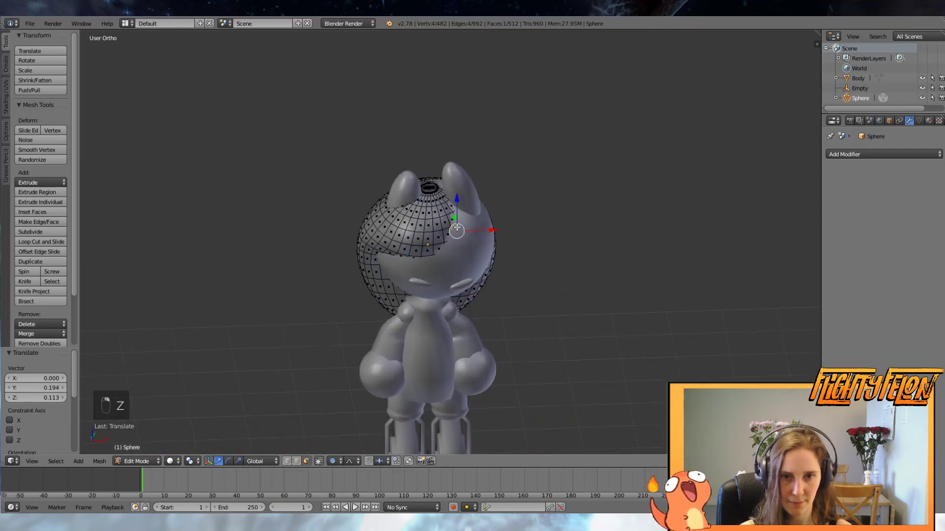
key("g")
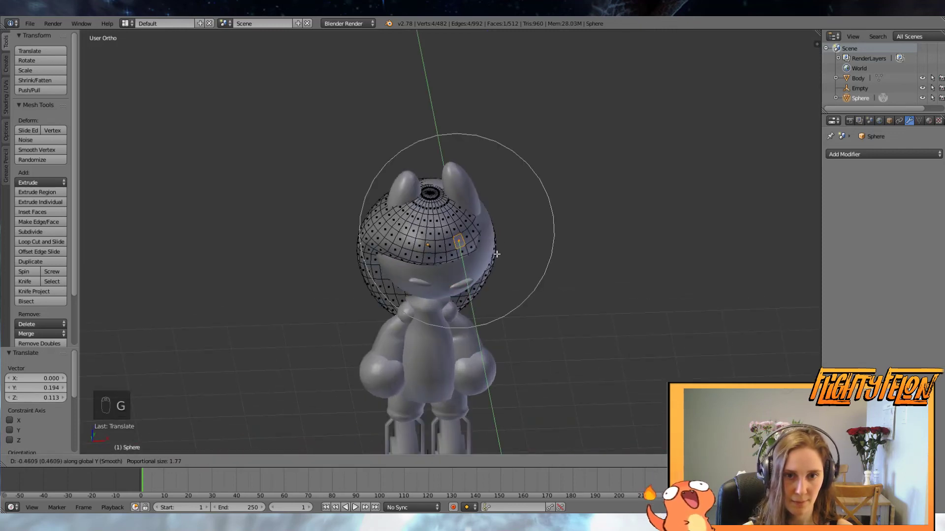
left_click(495, 252)
mouse_move(495, 252)
middle_mouse_down()
mouse_move(561, 220)
mouse_move(478, 254)
middle_mouse_up()
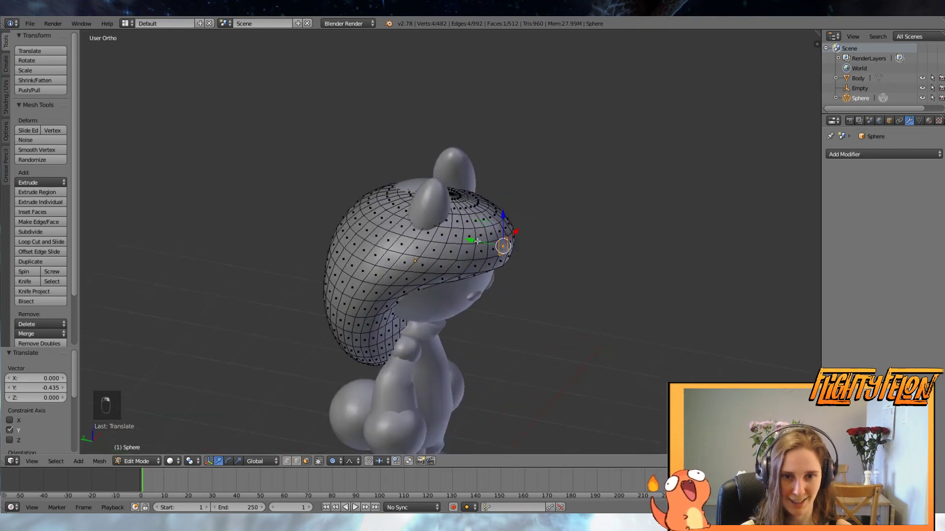
left_click_drag(478, 241, 468, 240)
Smooth out the hair's shape around the crown with small proportional moves and leave edit mode
middle_click_drag(504, 254, 470, 191)
left_click_drag(520, 201, 521, 202)
left_click_drag(453, 144, 452, 154)
middle_click_drag(452, 155, 507, 158)
left_click_drag(507, 158, 506, 147)
mouse_move(507, 146)
middle_mouse_down()
mouse_move(625, 236)
mouse_move(647, 237)
mouse_move(545, 268)
mouse_move(564, 281)
mouse_move(590, 275)
mouse_move(523, 256)
mouse_move(450, 274)
mouse_move(325, 270)
mouse_move(512, 291)
mouse_move(486, 303)
middle_mouse_up()
key("Tab")
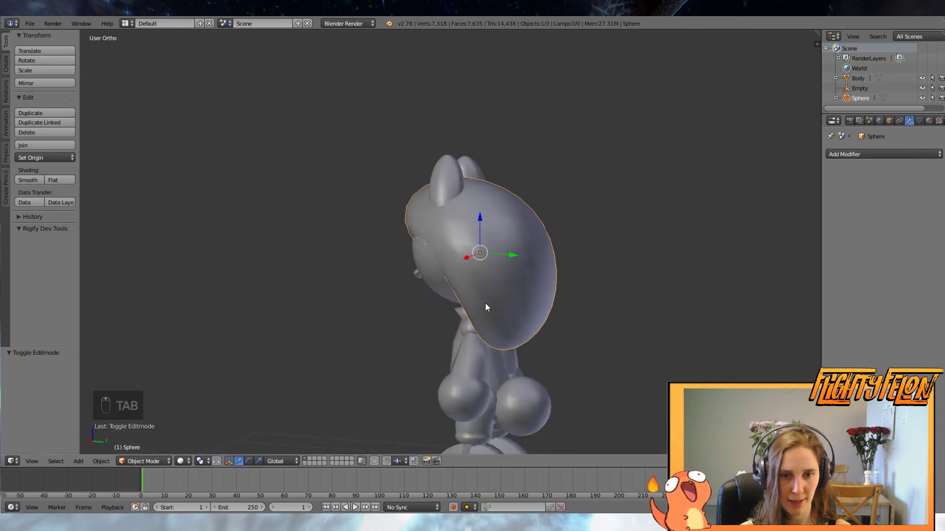
In front view, sweep the hair's bottom face about 1.15 along X and 0.24 up, and return to object mode
key("KP_1")
key("Tab")
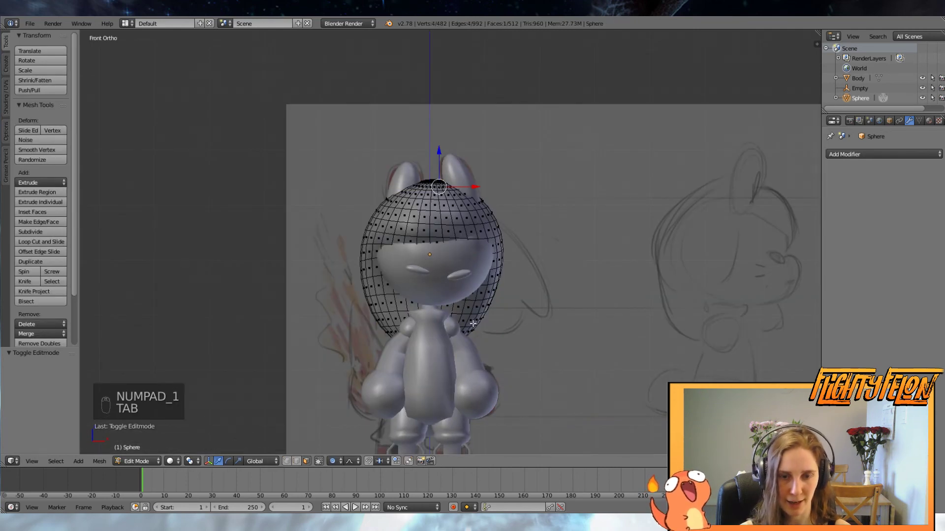
key("z")
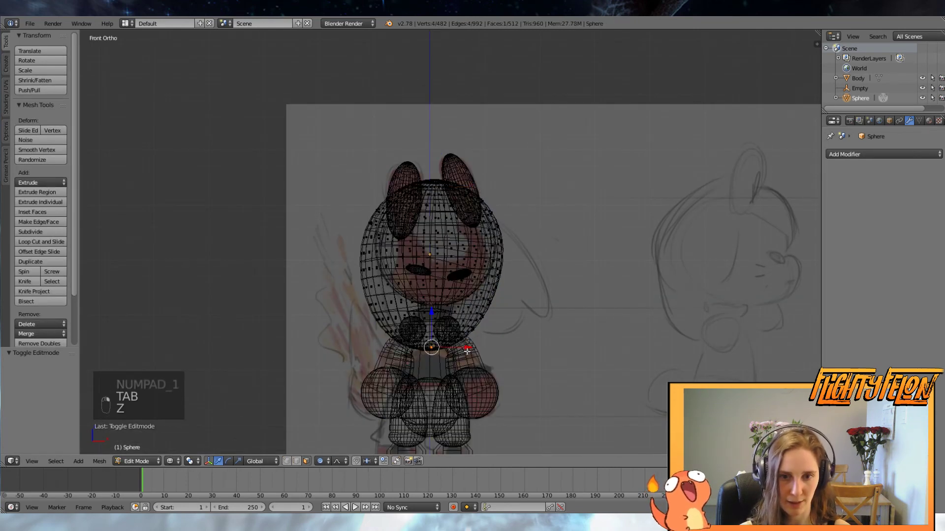
key("g")
scroll(512, 344, "down", 3)
left_click(531, 338)
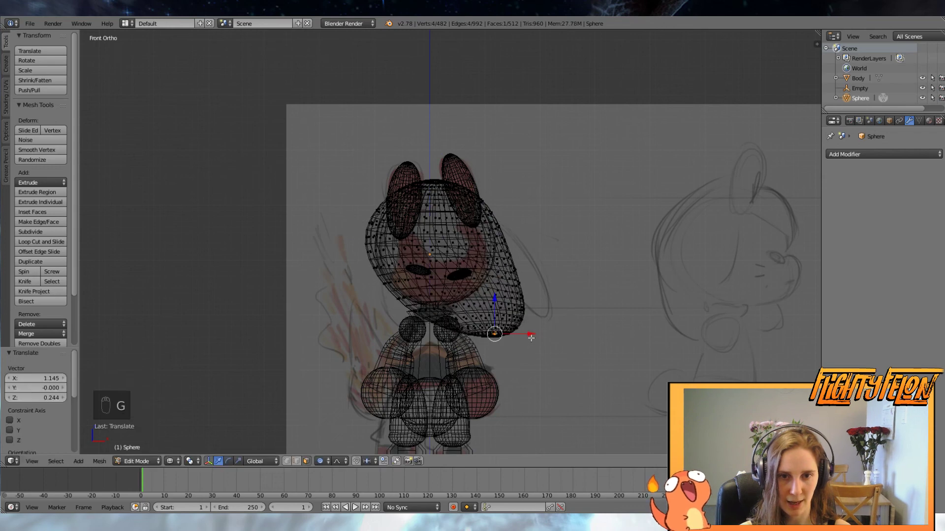
middle_click_drag(556, 262, 506, 316)
key("z")
key("Tab")
key("Tab")
key("Tab")
Open the Body mesh for editing, close up on the character's face
scroll(502, 303, "up", 3)
right_click(497, 302)
key("Tab")
scroll(530, 299, "up", 2)
scroll(494, 318, "up", 2)
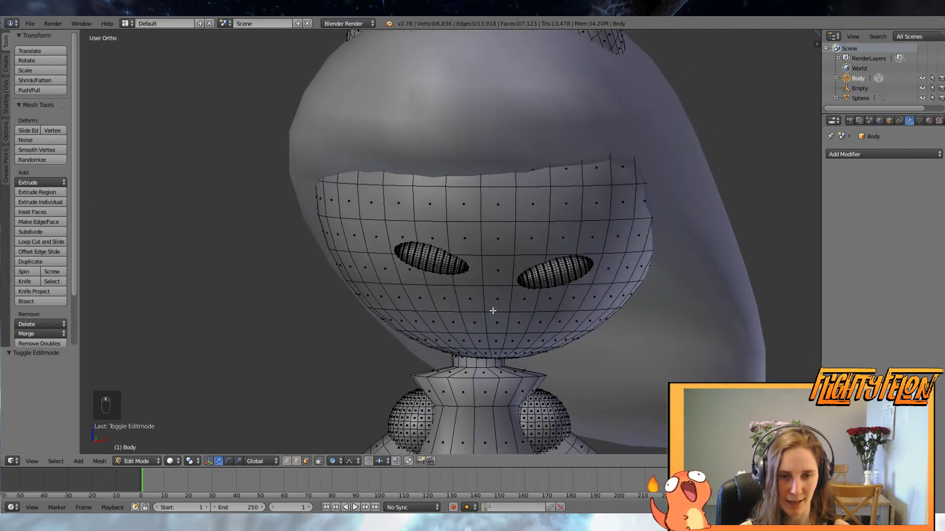
key("l")
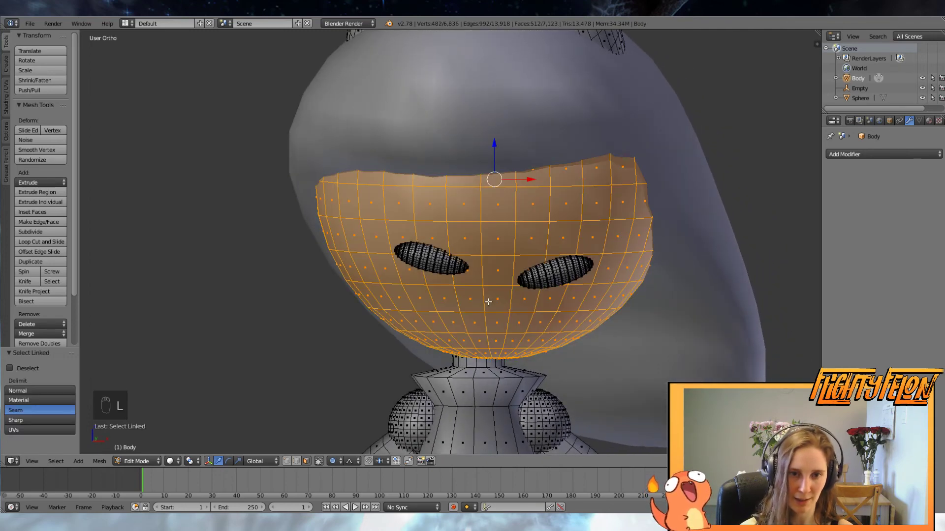
scroll(488, 301, "down", 4)
scroll(489, 303, "up", 2)
key("a")
scroll(488, 298, "up", 2)
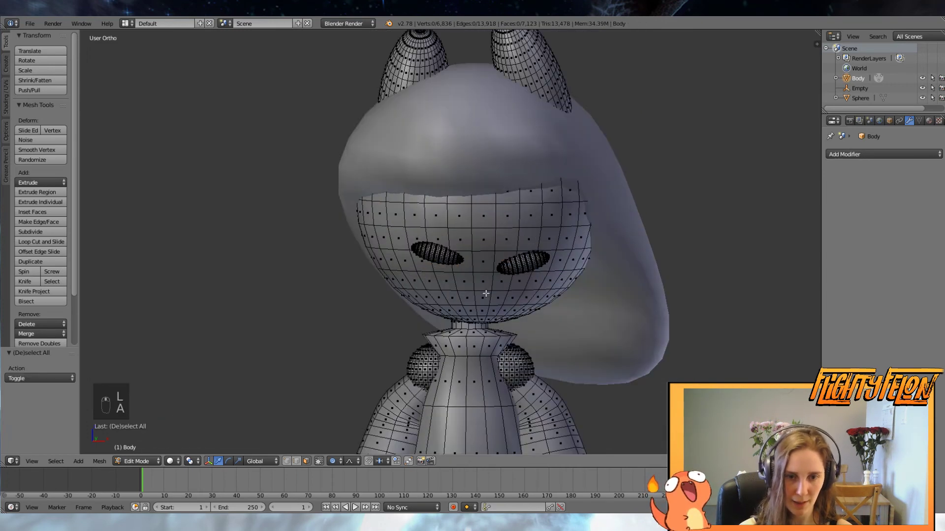
scroll(487, 289, "down", 2)
scroll(492, 288, "up", 4)
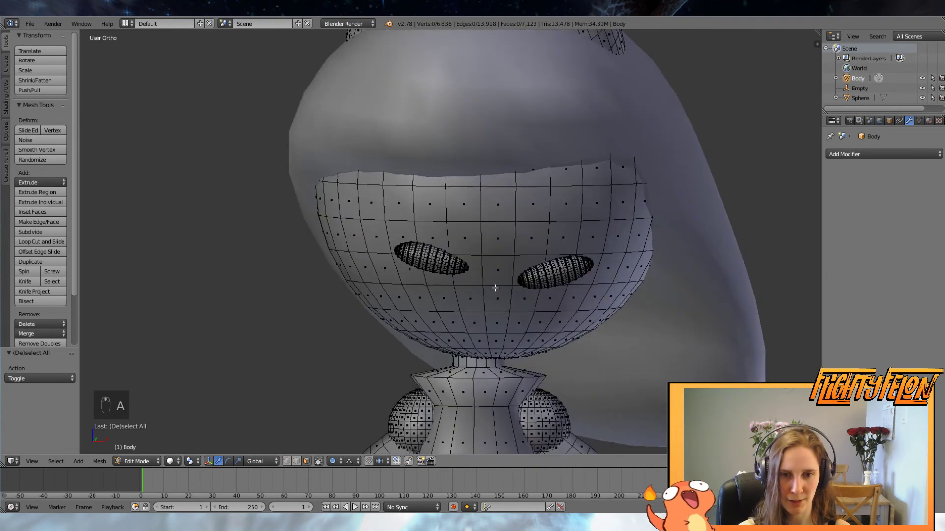
key("a")
key("a")
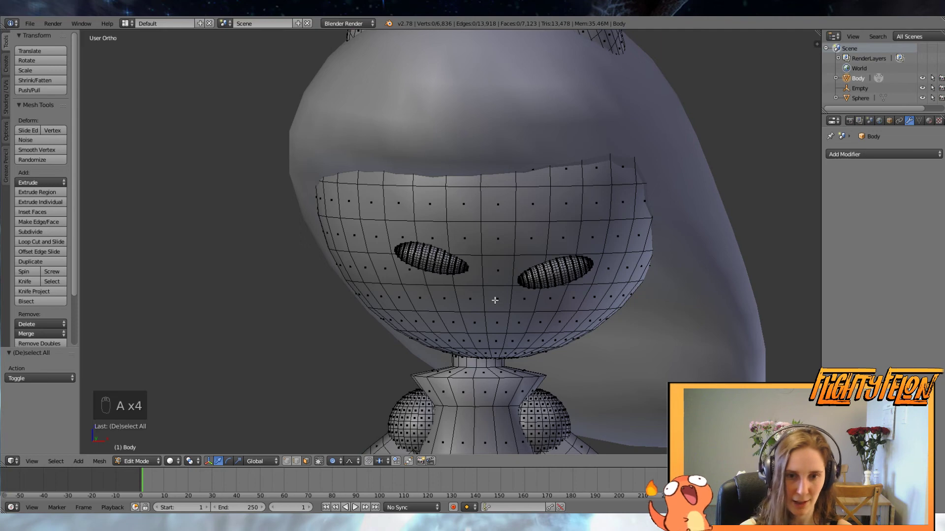
Select the whole linked head mesh and hide all other parts of the body
key("l")
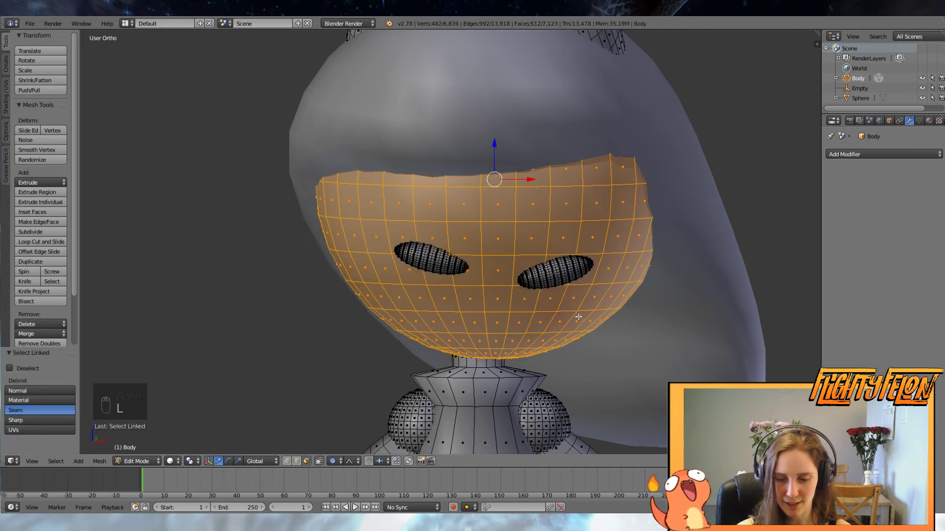
middle_click_drag(578, 317, 543, 307)
key("shift+h")
In right view, pull the head's lower front polygon about 0.33 forward and 0.11 down with proportional editing, and rotate it about 8.4°
right_click(470, 304)
middle_click_drag(470, 304, 404, 306)
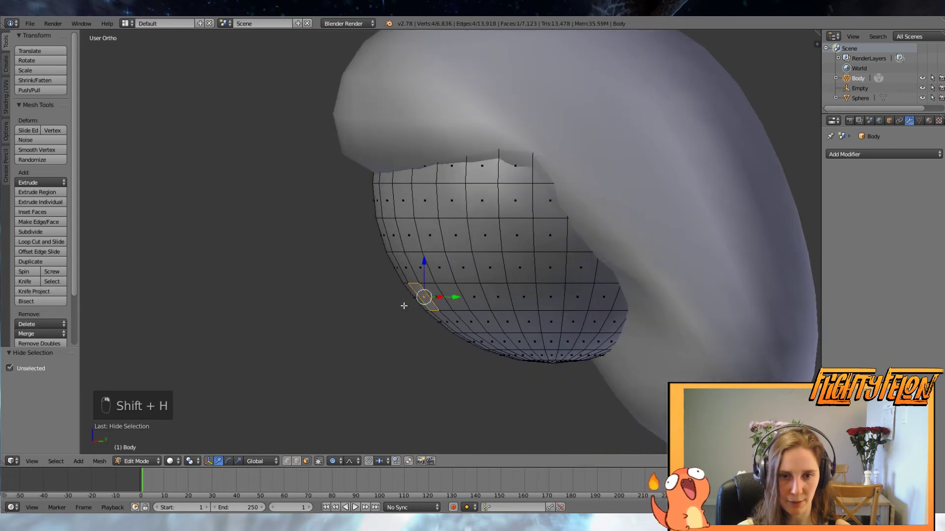
key("KP_3")
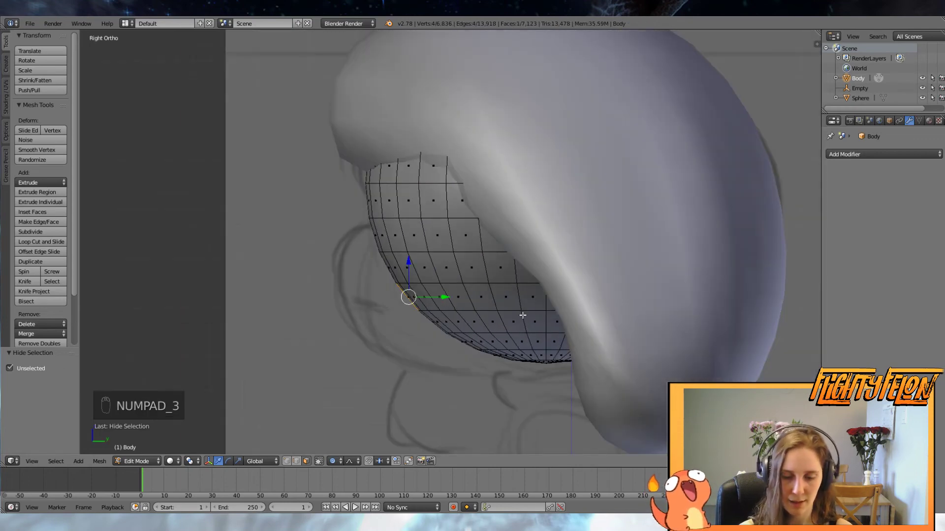
key("g")
scroll(492, 320, "up", 5)
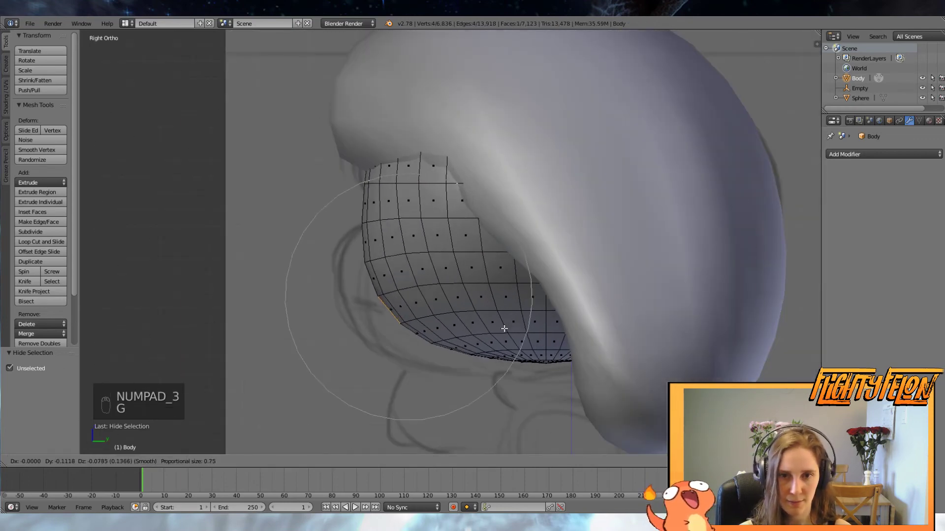
scroll(479, 325, "down", 3)
left_click(467, 334)
key("r")
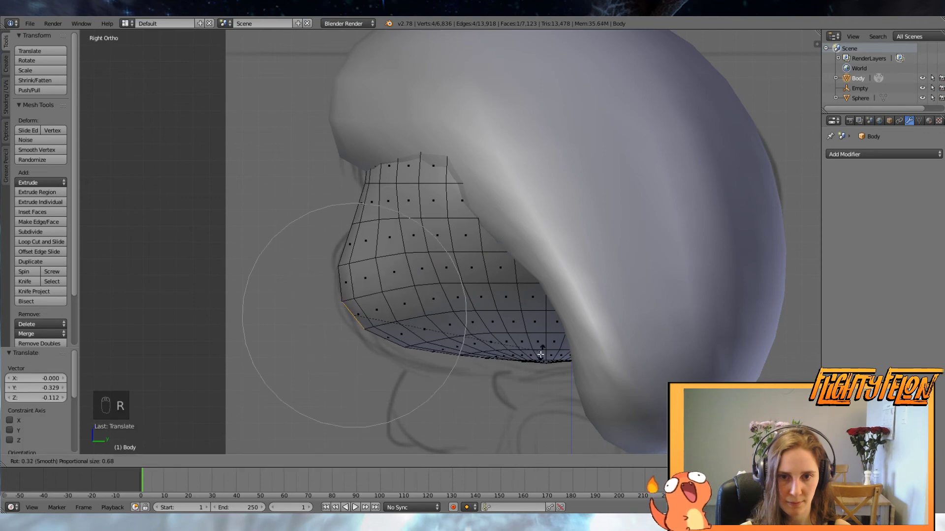
left_click(514, 370)
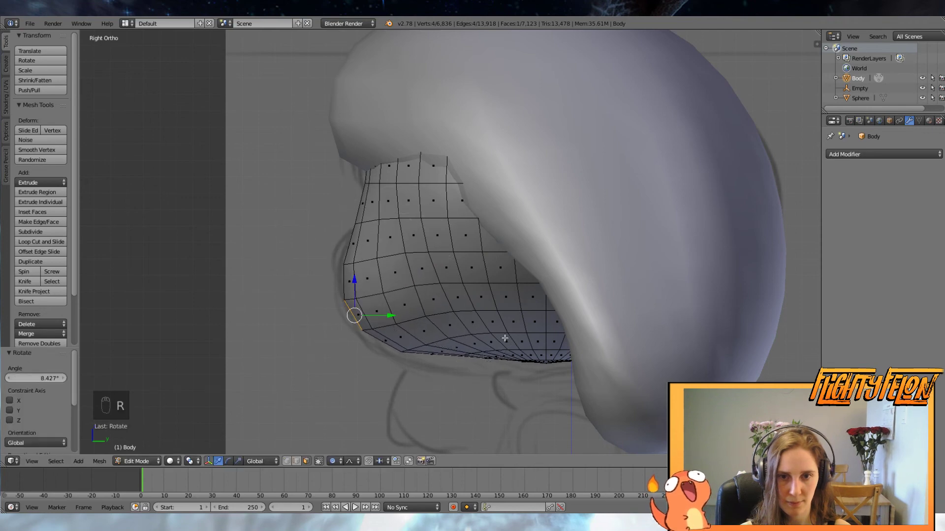
Try to push the brow polygon back about 0.07 along Y and rotate it about -12.6°
key("g")
left_click(365, 208)
key("r")
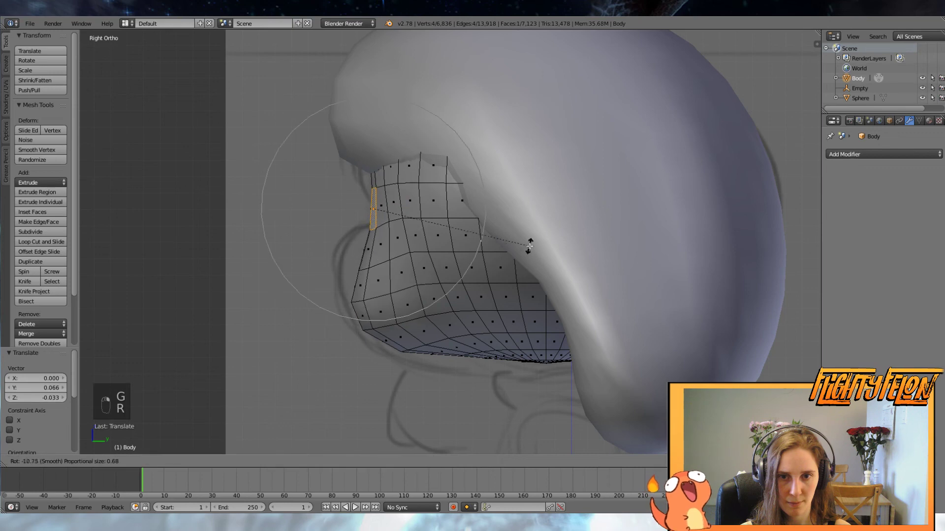
left_click(519, 239)
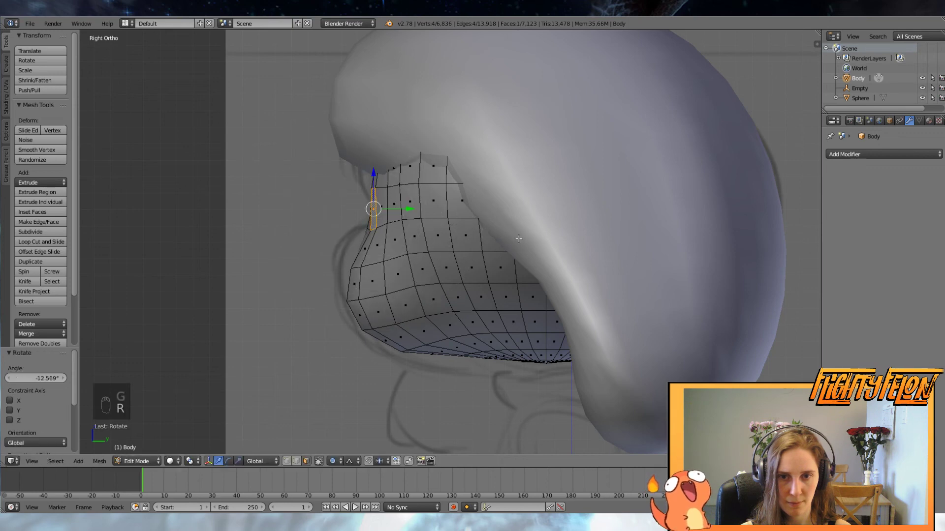
middle_click_drag(467, 237, 682, 253)
key("ctrl+z")
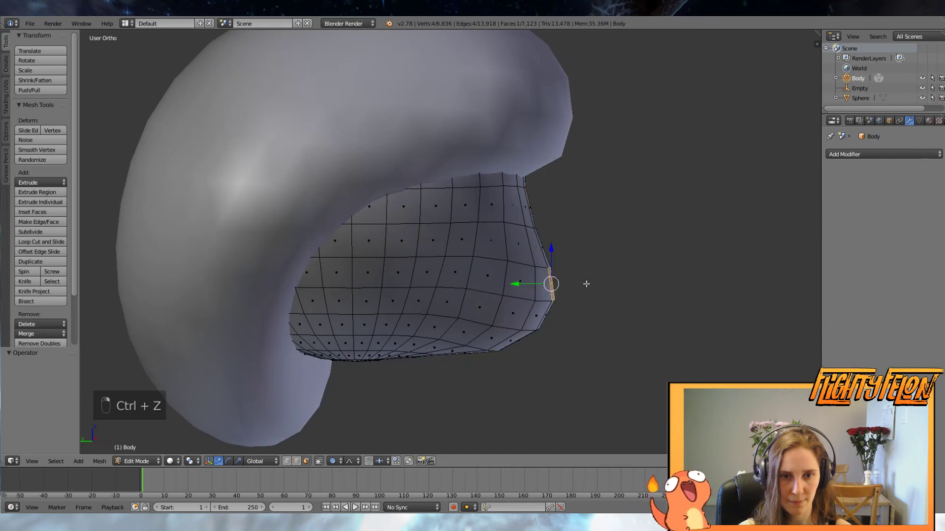
Raise the muzzle's front polygon about 0.12 along Z and return to object mode
middle_click_drag(586, 283, 551, 311)
left_click_drag(553, 251, 559, 230)
scroll(560, 237, "down", 7)
middle_click_drag(559, 230, 527, 239)
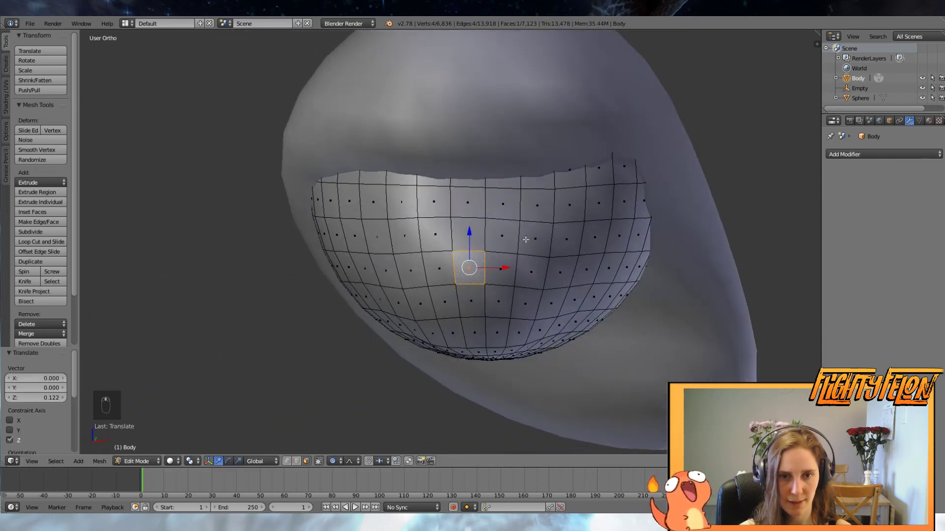
key("Tab")
scroll(591, 261, "down", 9)
middle_click_drag(605, 267, 551, 282)
scroll(551, 282, "up", 4)
scroll(520, 268, "up", 3)
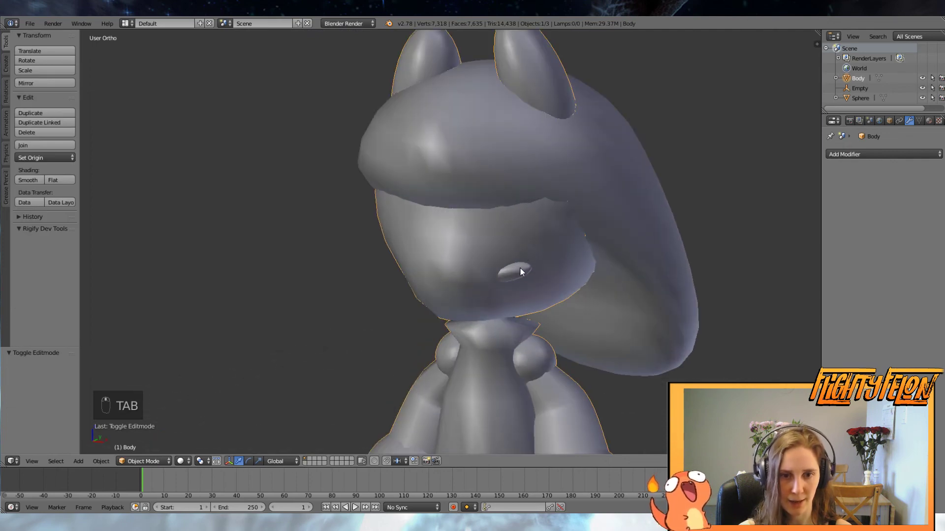
right_click(520, 267)
key("Tab")
scroll(543, 291, "up", 3)
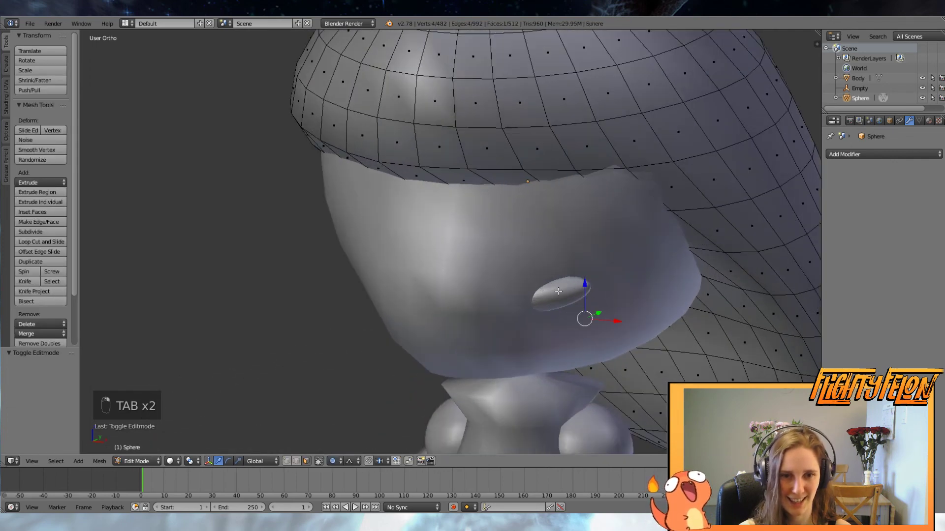
key("Tab")
Open the Body mesh for editing in wireframe, reveal its hidden parts and clear the selection
right_click(557, 290)
key("Tab")
key("z")
mouse_move(557, 290)
middle_mouse_down()
mouse_move(578, 302)
mouse_move(519, 283)
mouse_move(541, 288)
middle_mouse_up()
key("alt+h")
key("a")
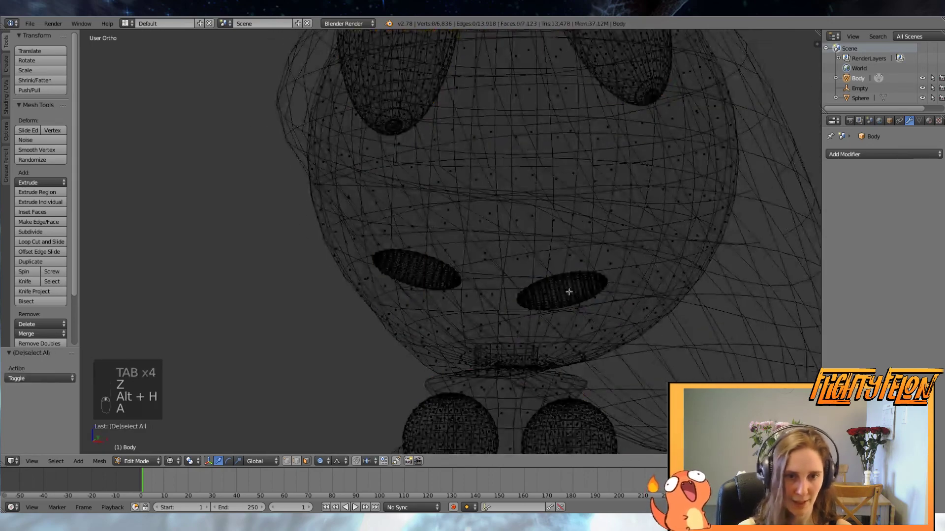
Move the eyes forward so they sit in front of the reshaped face, in solid view, and leave edit mode
key("l")
middle_click_drag(439, 275, 377, 302)
left_click_drag(449, 299, 382, 311)
key("ctrl+z")
key("z")
mouse_move(382, 311)
middle_mouse_down()
mouse_move(547, 322)
mouse_move(575, 297)
mouse_move(519, 279)
mouse_move(443, 325)
mouse_move(427, 317)
middle_mouse_up()
key("KP_1")
left_click_drag(379, 310, 408, 306)
middle_click_drag(433, 304, 529, 335)
scroll(541, 294, "down", 4)
key("Tab")
Rotate the eye on the long-hair side about 20.5° around Z and move it about 0.17 along Y toward the face
scroll(507, 335, "up", 5)
key("Tab")
key("a")
key("a")
key("a")
key("l")
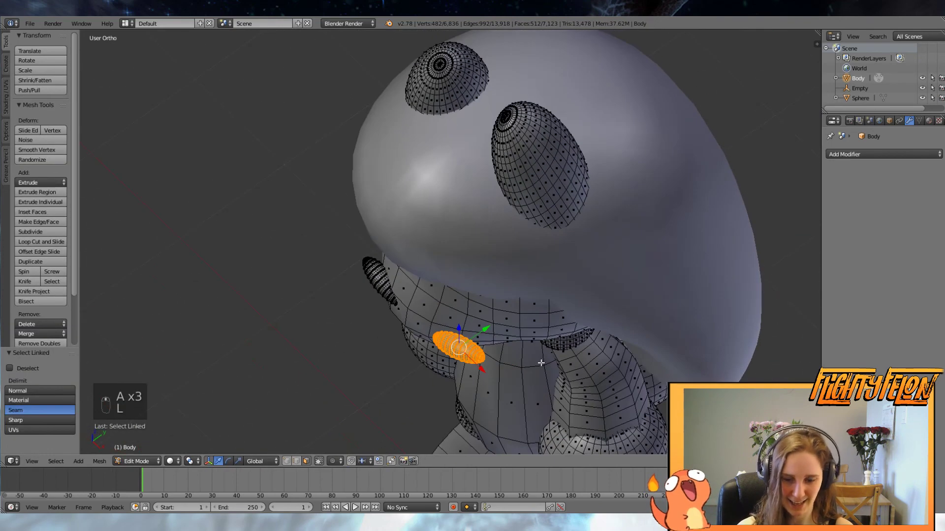
key("r")
key("z")
left_click(535, 334)
key("g")
key("y")
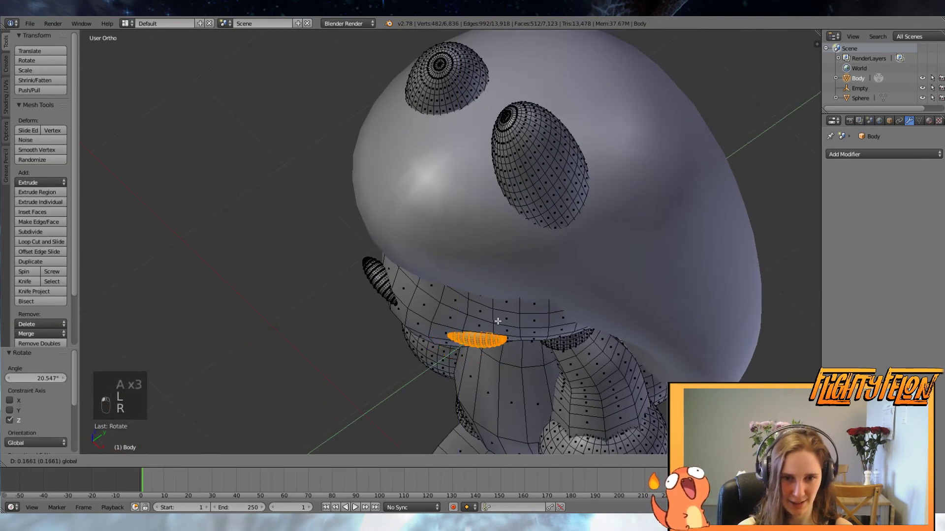
left_click(498, 321)
Rotate the other eye about -21.9° around Z, shift it slightly along Y toward the face and clear the selection
middle_click_drag(498, 322, 518, 292)
key("a")
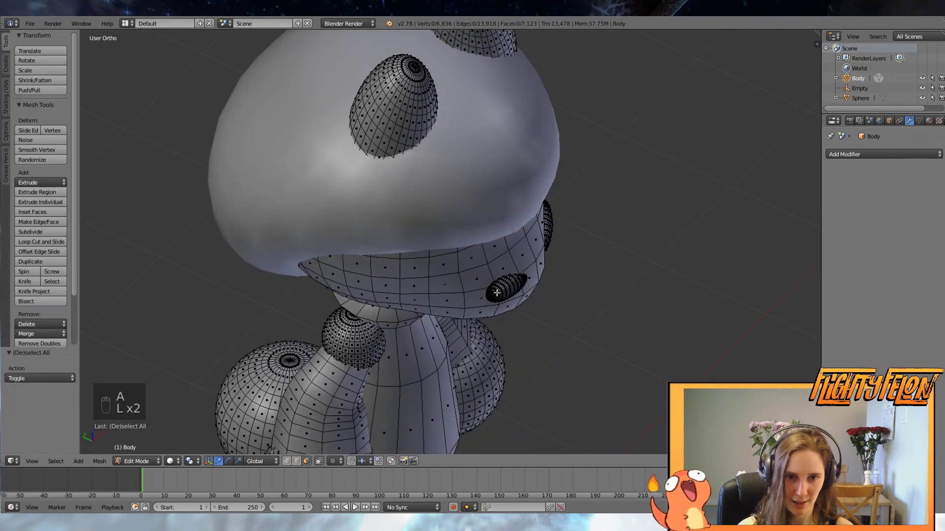
key("l")
key("r")
left_click(571, 327)
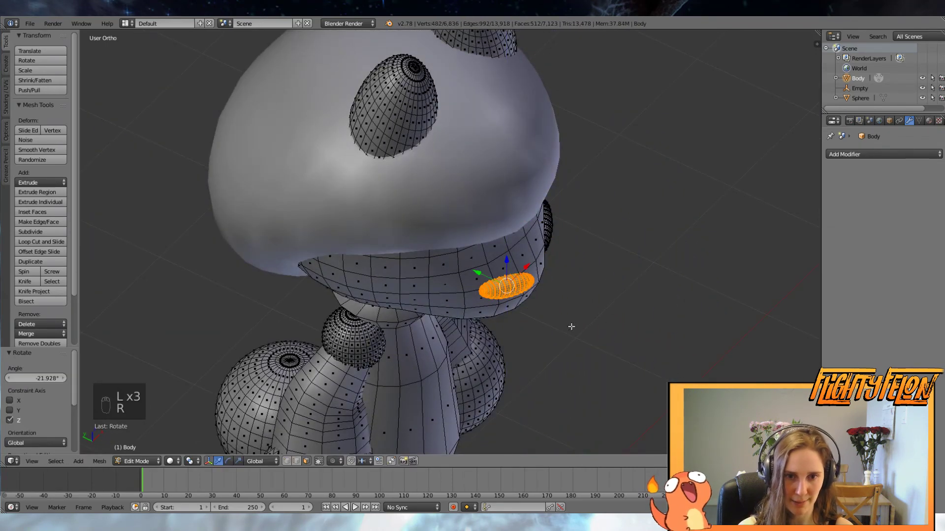
left_click_drag(476, 270, 472, 268)
scroll(593, 308, "down", 3)
key("a")
Leave edit mode and examine the whole character from the back, sides and front
scroll(605, 315, "down", 2)
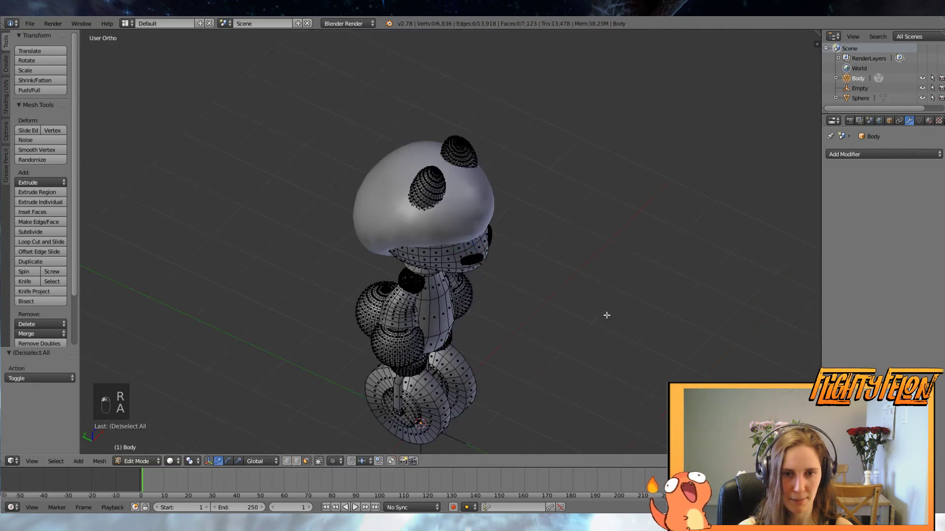
middle_click_drag(605, 315, 536, 271)
key("Tab")
scroll(544, 288, "down", 3)
middle_click_drag(555, 306, 770, 318)
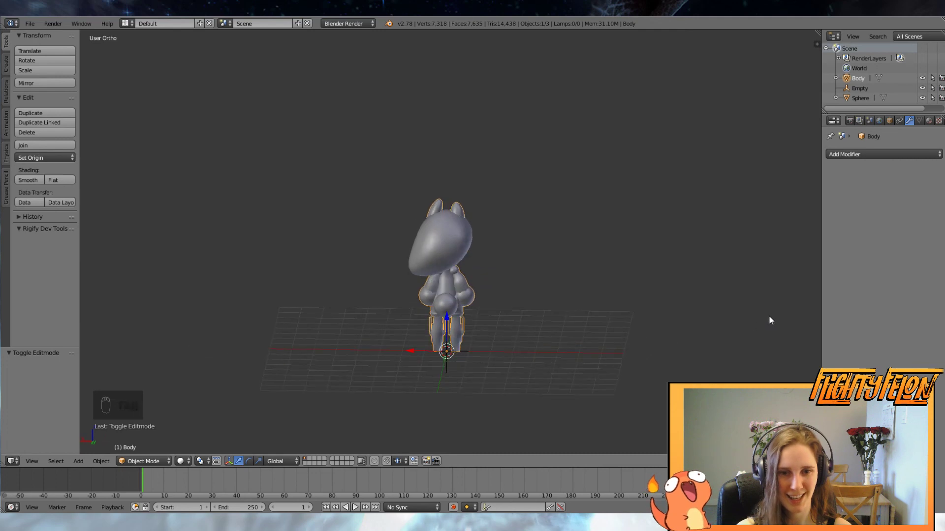
scroll(362, 323, "up", 5)
middle_click_drag(362, 324, 584, 291)
scroll(559, 308, "down", 3)
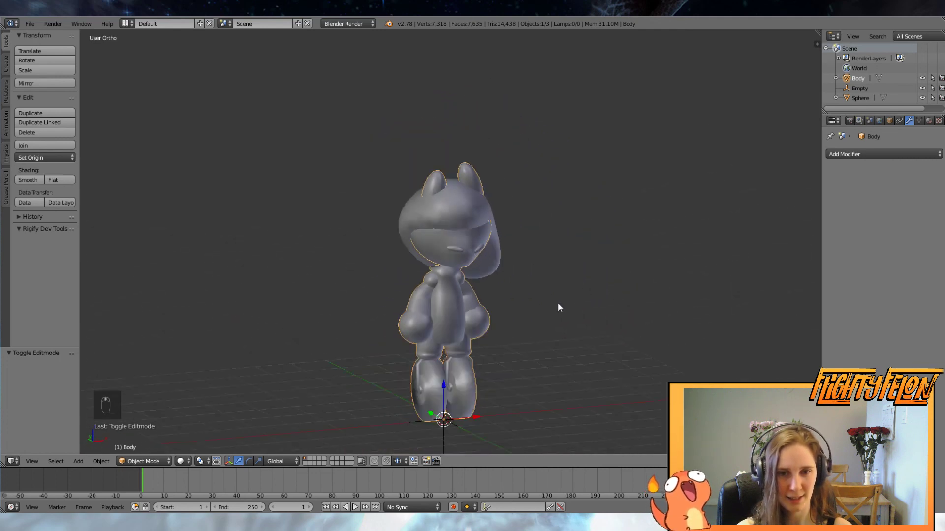
scroll(566, 275, "up", 2)
scroll(569, 270, "up", 2)
middle_click_drag(434, 277, 397, 267)
scroll(435, 267, "down", 5)
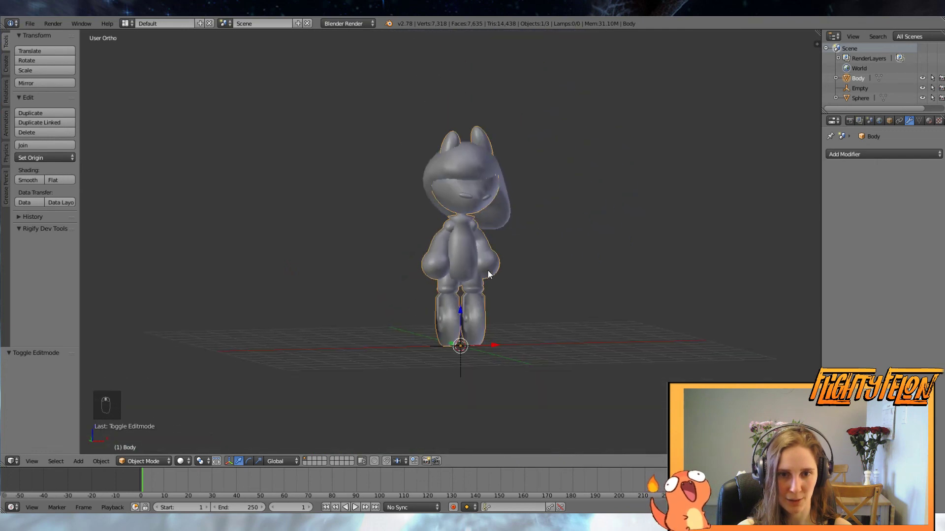
Add the hair to the selected body and join them into a single object
scroll(520, 256, "up", 3)
middle_click_drag(519, 254, 504, 154)
right_click(510, 148, "shift")
key("ctrl+j")
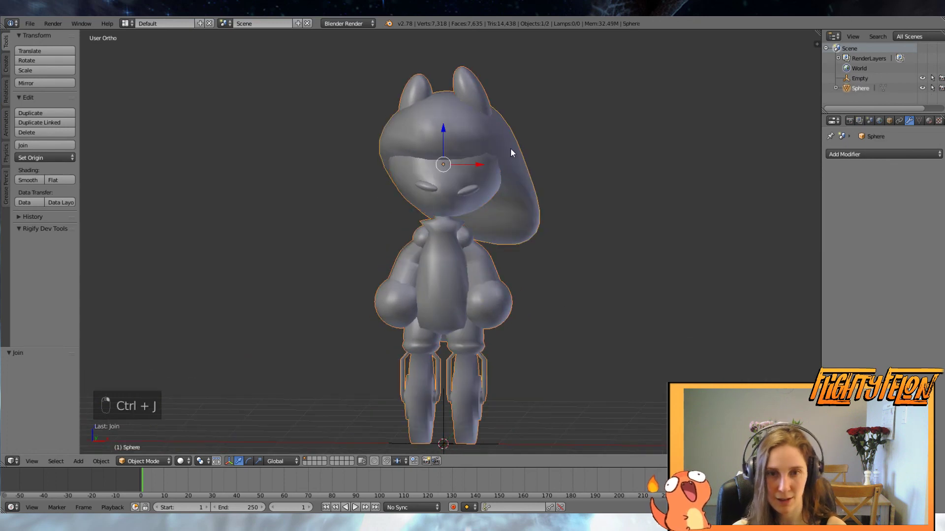
Rename the joined object to "Character_Body_" followed by the character's name
double_click(857, 88)
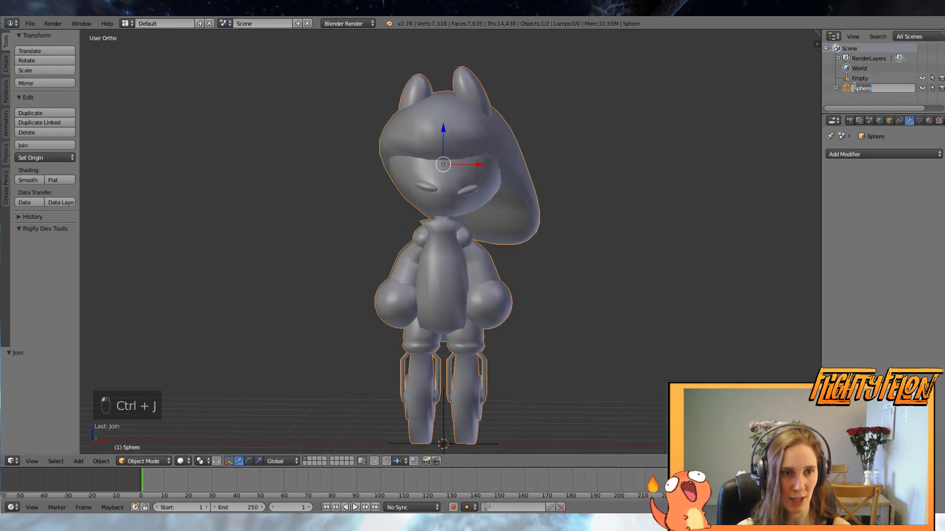
type("Charac")
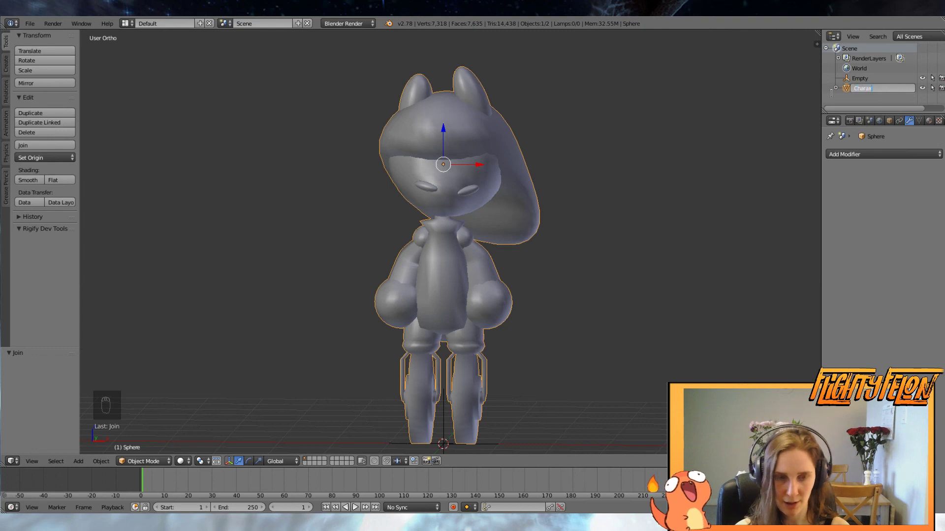
key("BackSpace")
type("cter")
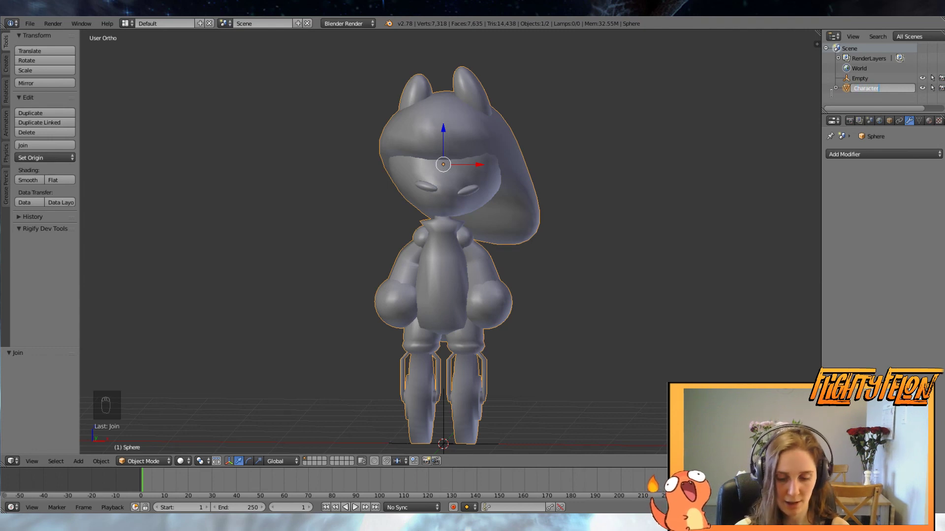
type("_Body_Reb")
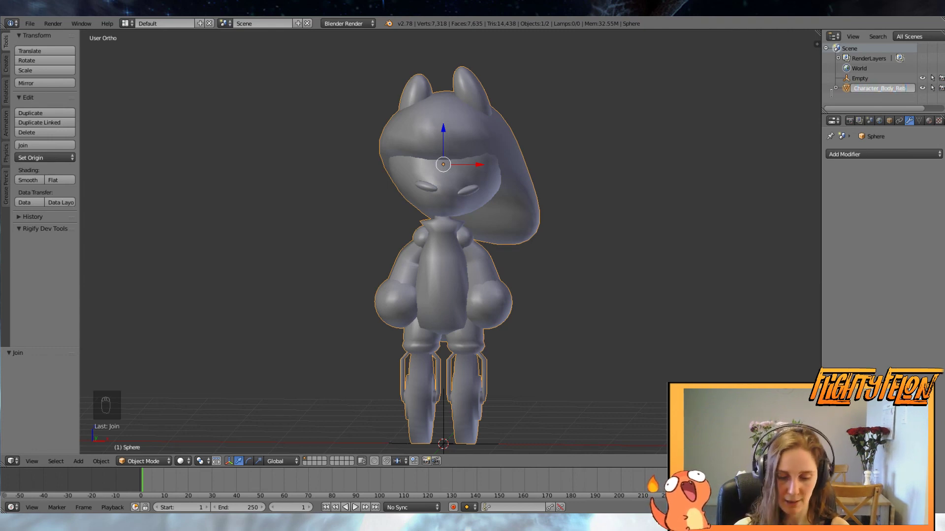
type("ecca")
key("Return")
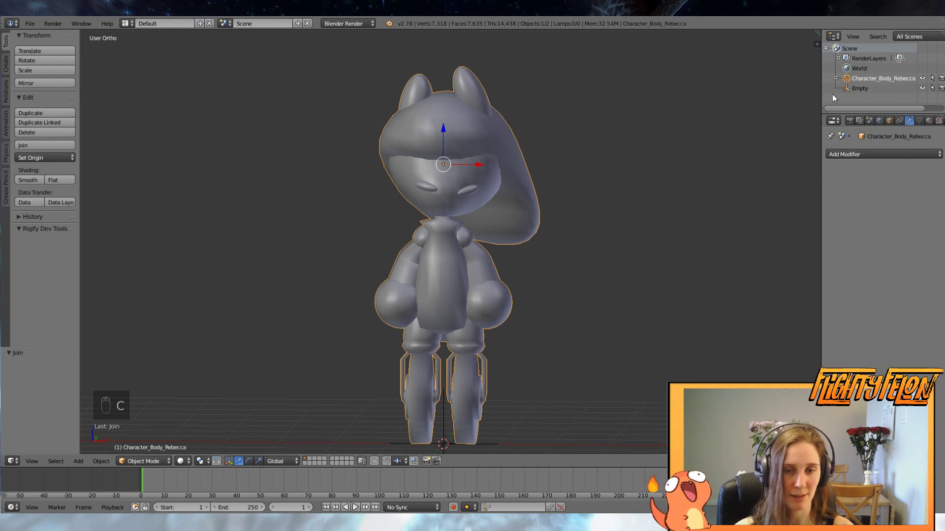
Apply the joined character's location, plus its rotation and scale
middle_click_drag(655, 295, 548, 289)
scroll(538, 281, "down", 4)
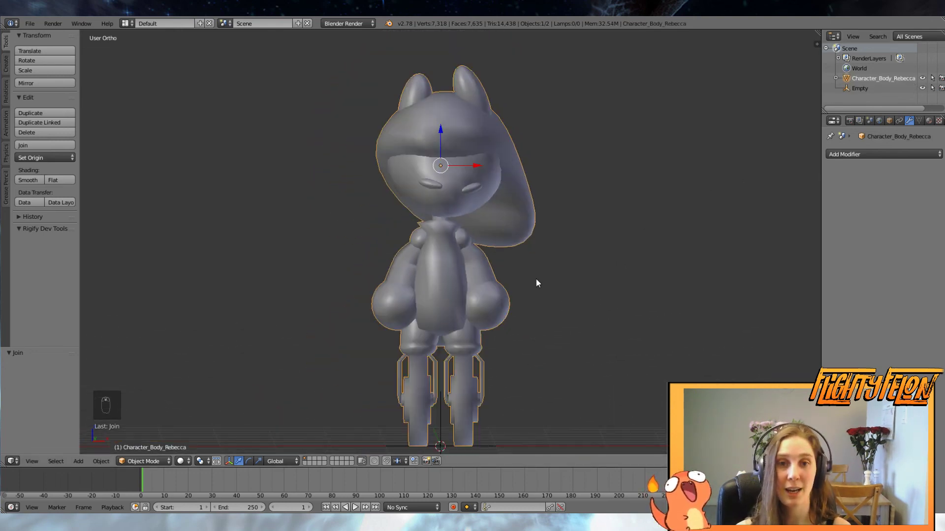
scroll(533, 278, "up", 2)
middle_click_drag(519, 260, 585, 262, "shift")
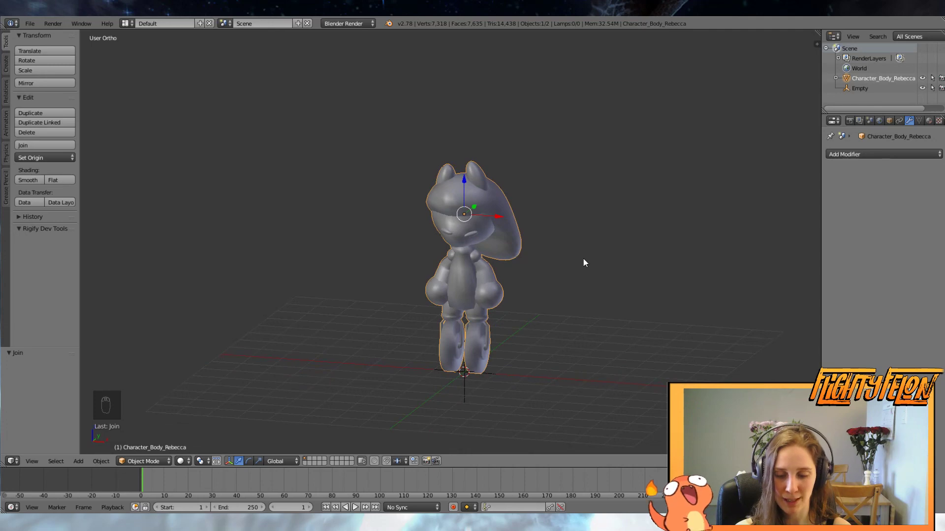
key("ctrl+a")
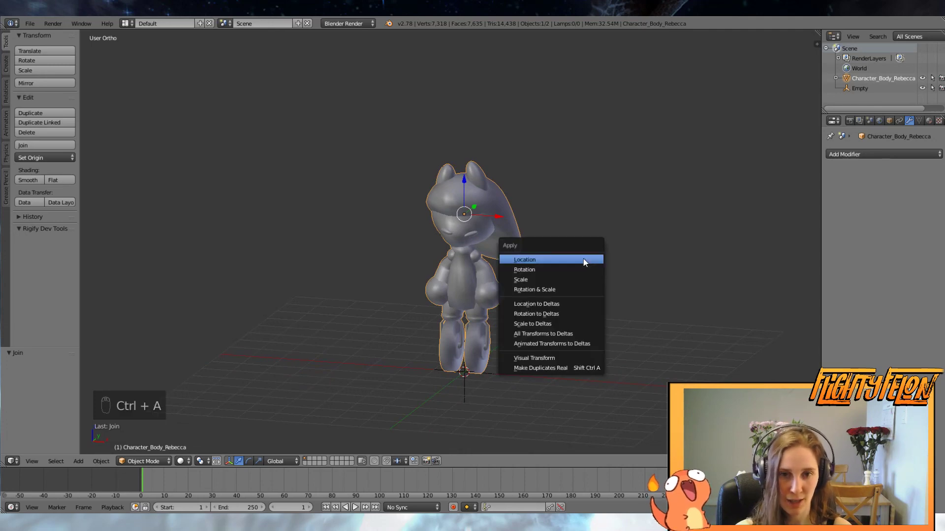
left_click(584, 260)
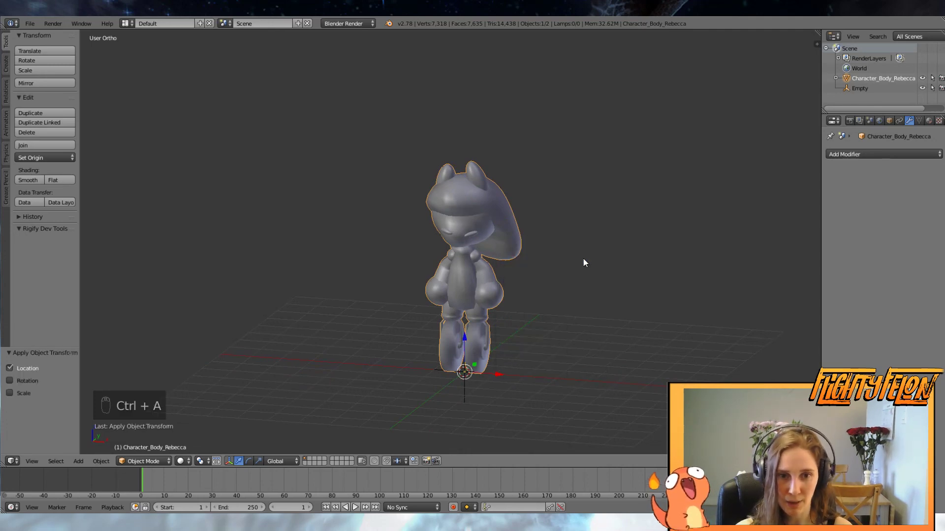
key("ctrl+a")
left_click(561, 289)
Reapply the character's location, rotation and scale, and save the file
mouse_move(562, 292)
middle_mouse_down()
mouse_move(748, 291)
mouse_move(650, 279)
mouse_move(356, 280)
mouse_move(551, 284)
middle_mouse_up()
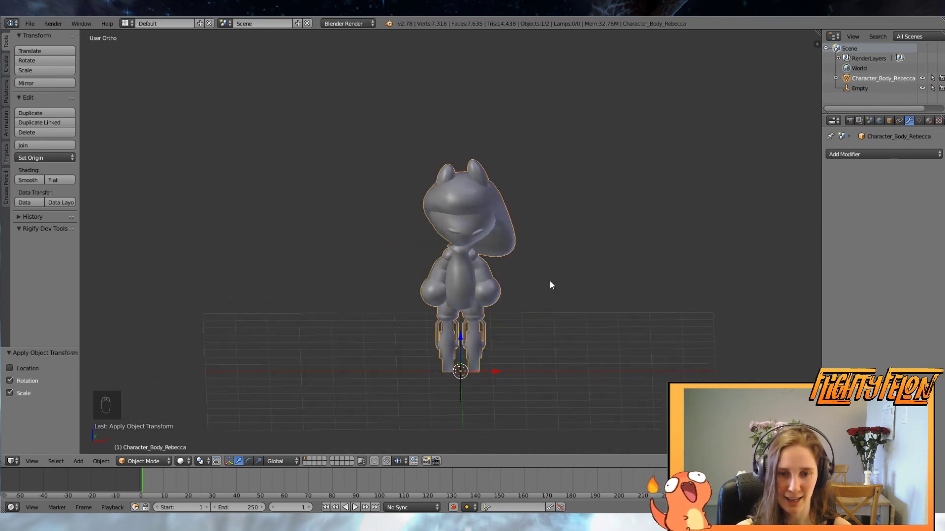
key("ctrl+a")
left_click(550, 282)
key("ctrl+a")
left_click(521, 241)
key("ctrl+a")
key("ctrl+a")
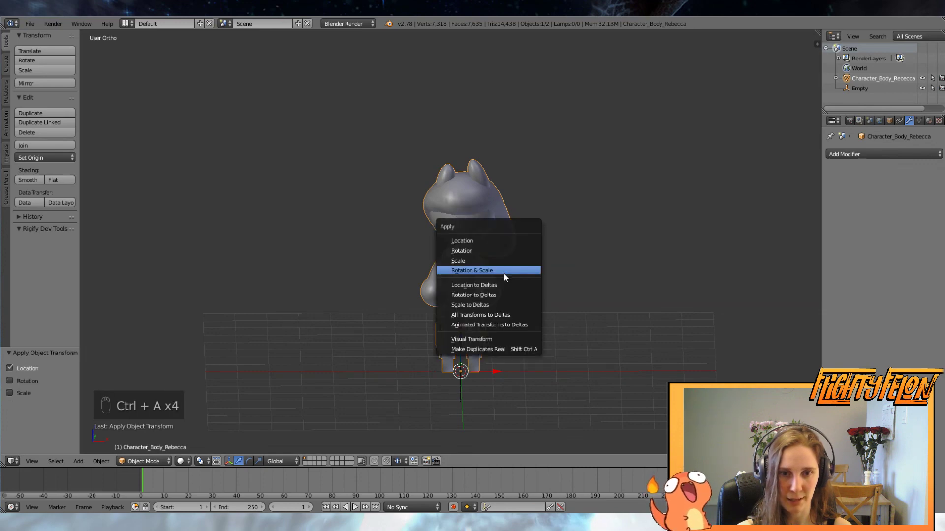
left_click(503, 272)
key("ctrl+s")
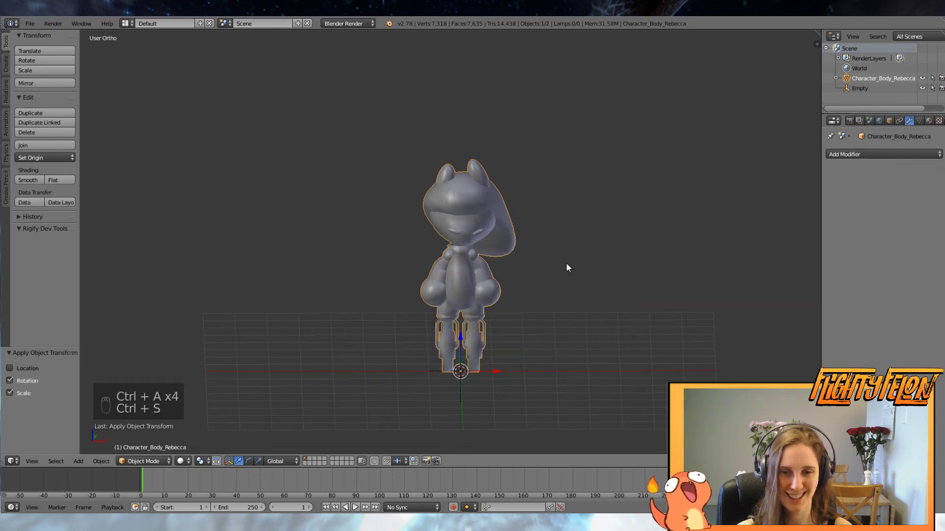